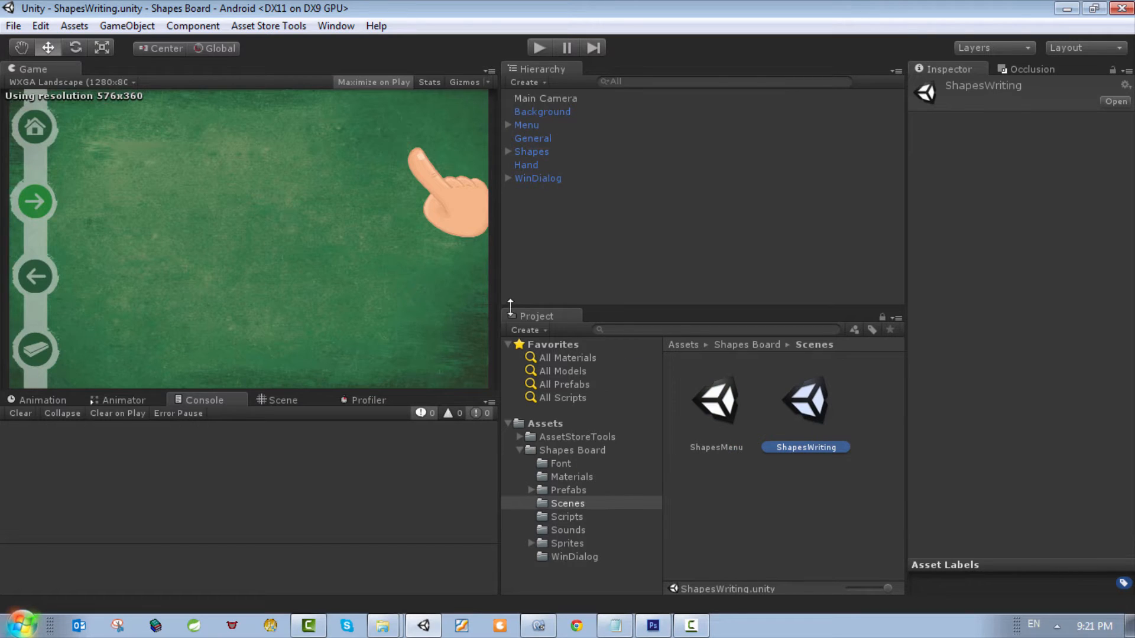
# Step: Open the ShapesMenu scene and widen the Game view
pyautogui.doubleClick(724, 408)
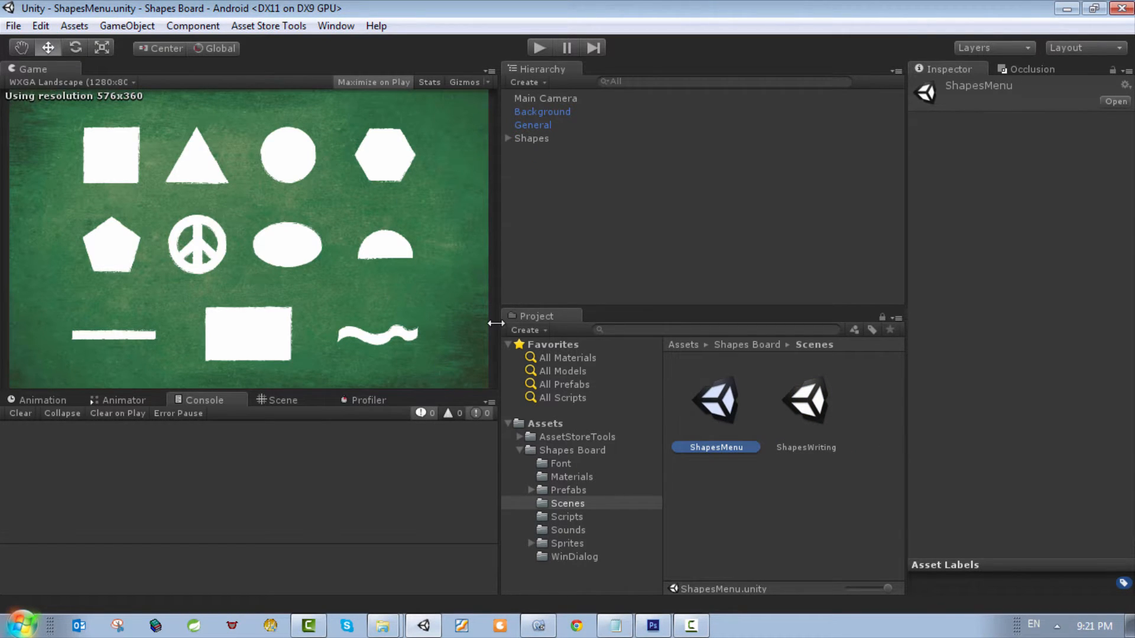
pyautogui.moveTo(498, 318); pyautogui.dragTo(582, 316)
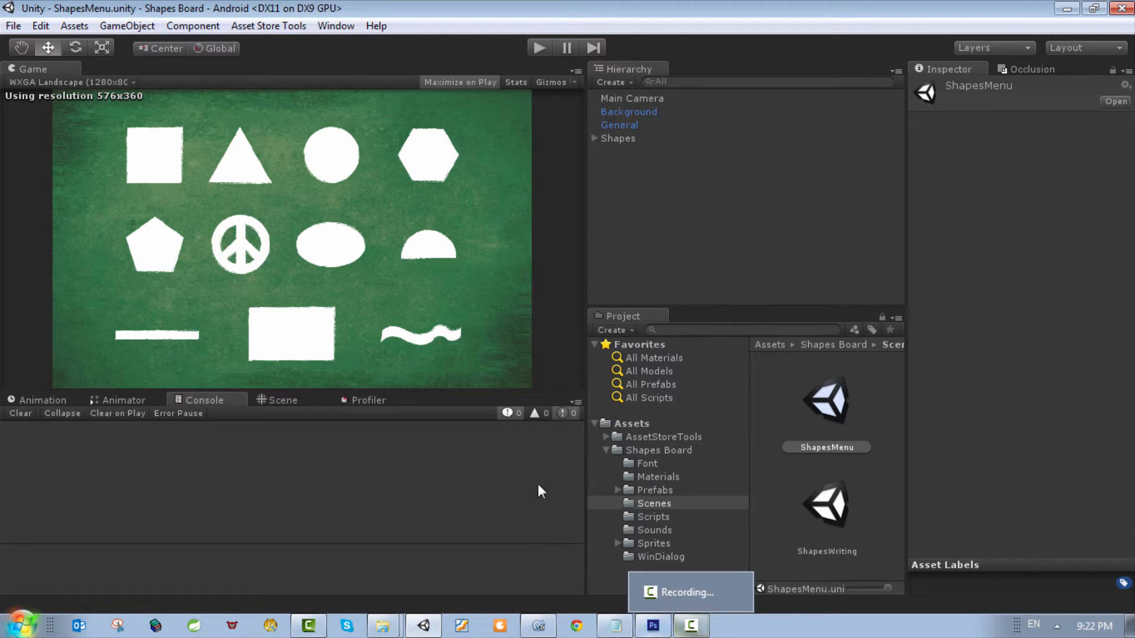
# Step: Switch to Photoshop and examine the Rectangle-2.png and Rectangle.png artwork with the red Layer 1 shown and hidden
pyautogui.moveTo(638, 634)
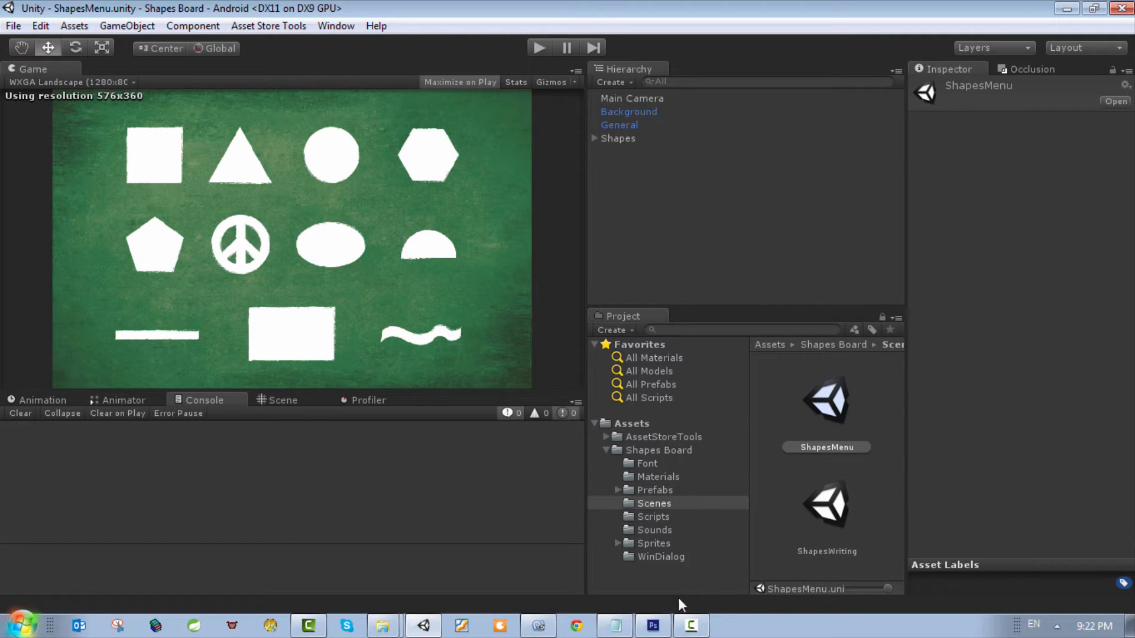
pyautogui.click(652, 625)
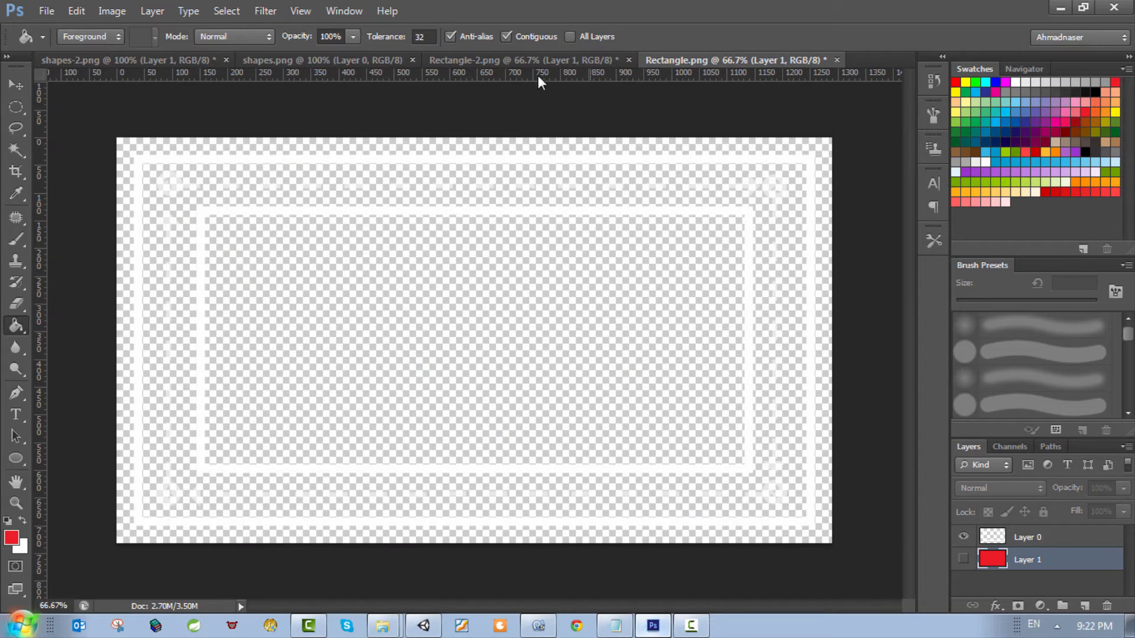
pyautogui.click(499, 61)
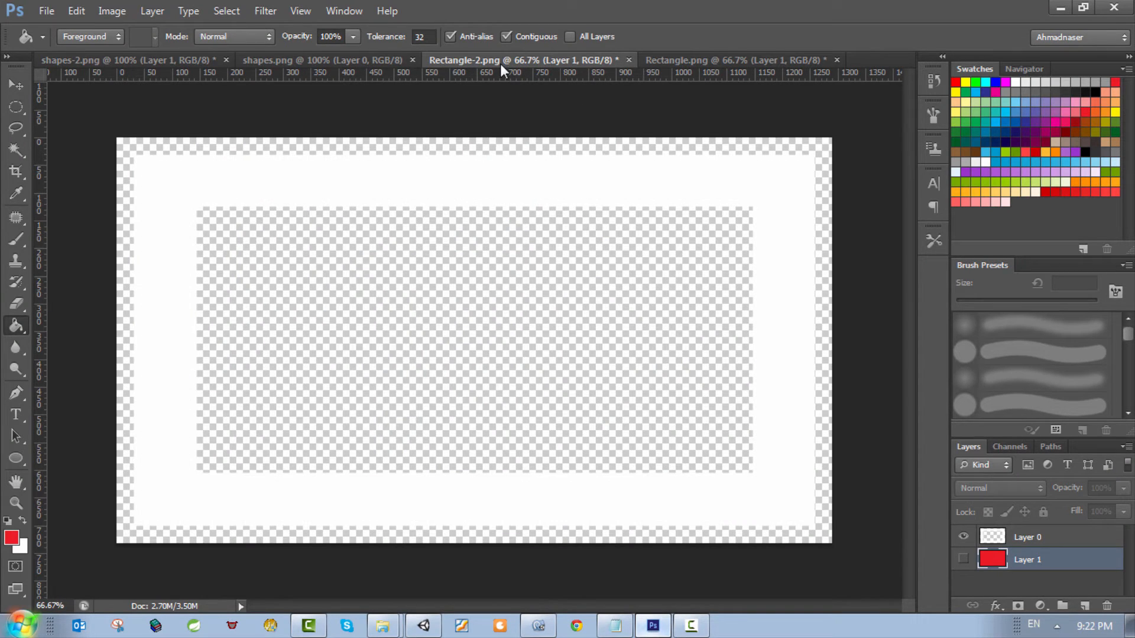
pyautogui.click(964, 560)
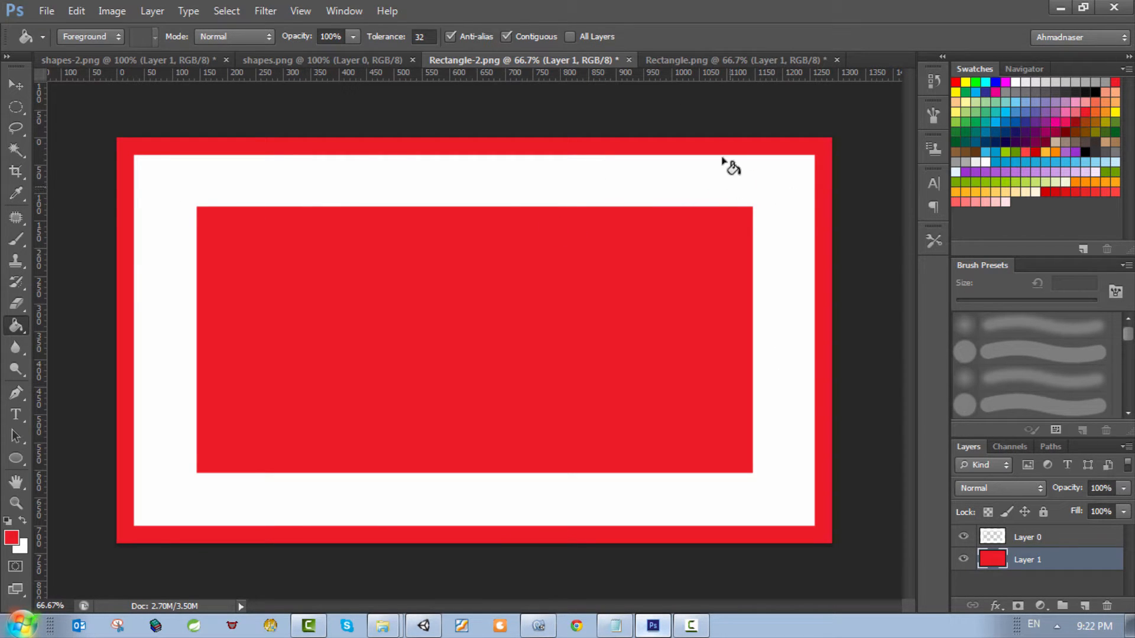
pyautogui.click(724, 62)
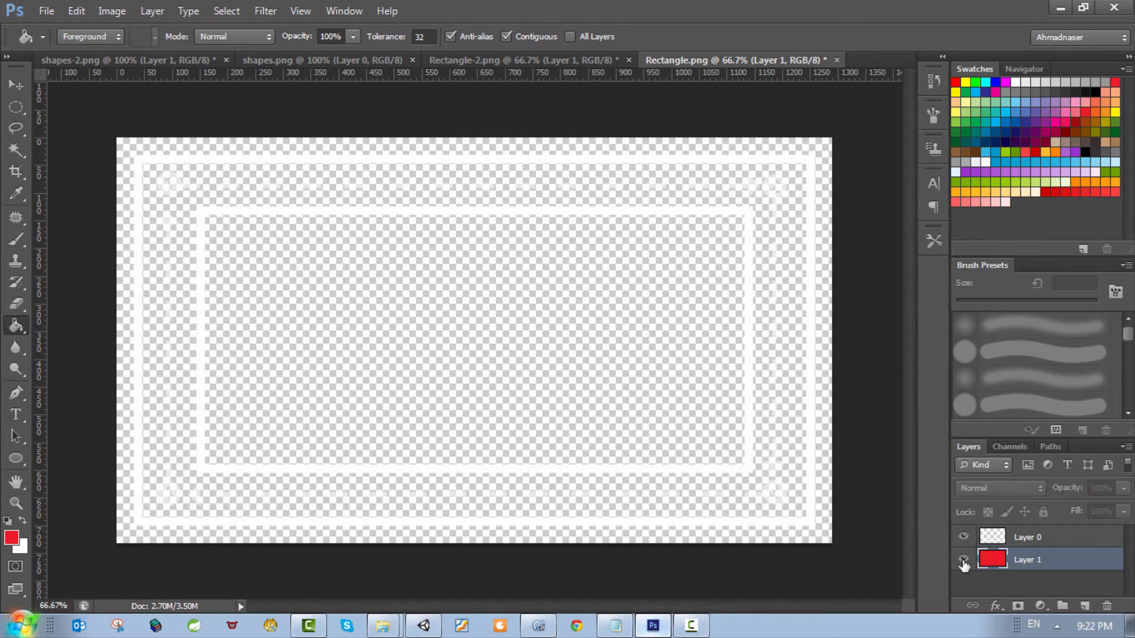
pyautogui.click(963, 559)
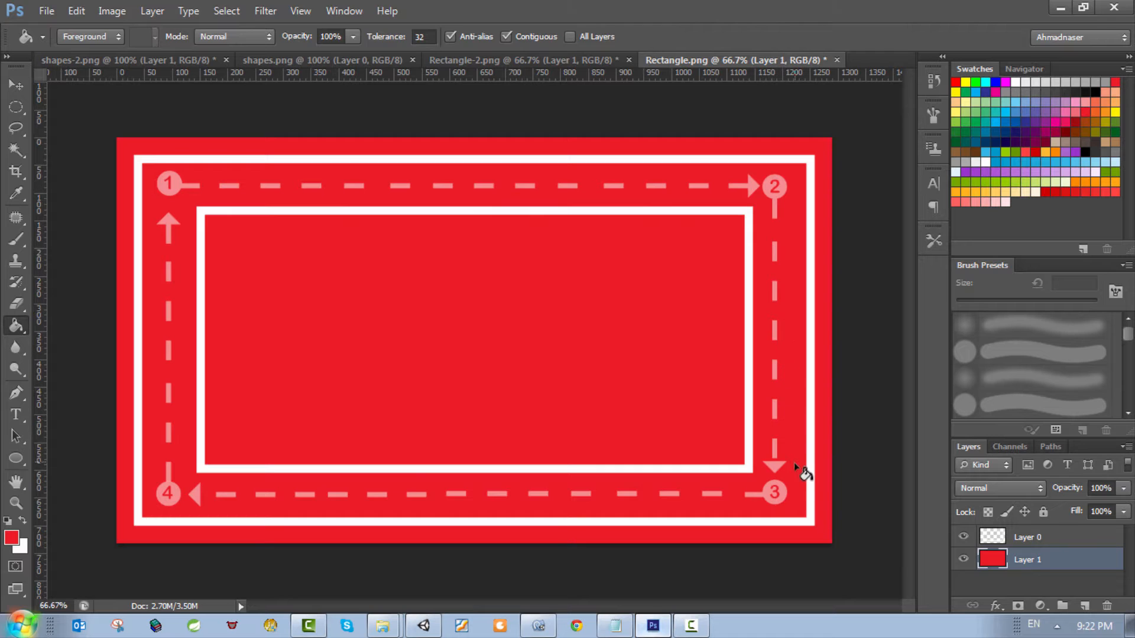
pyautogui.click(569, 61)
pyautogui.click(963, 559)
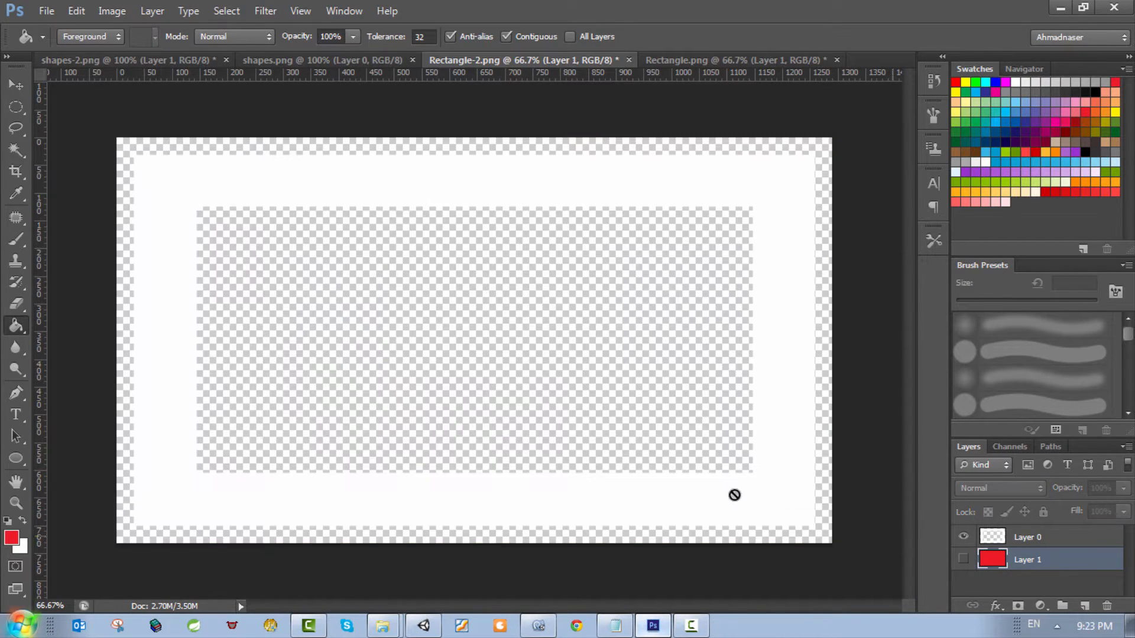
pyautogui.click(718, 55)
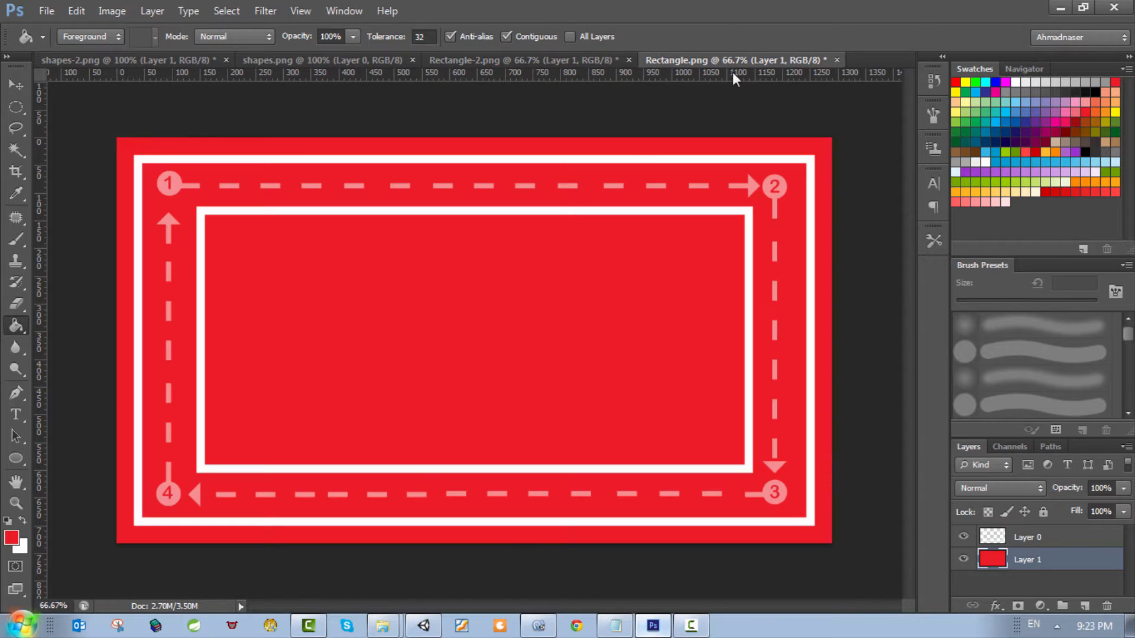
pyautogui.click(964, 559)
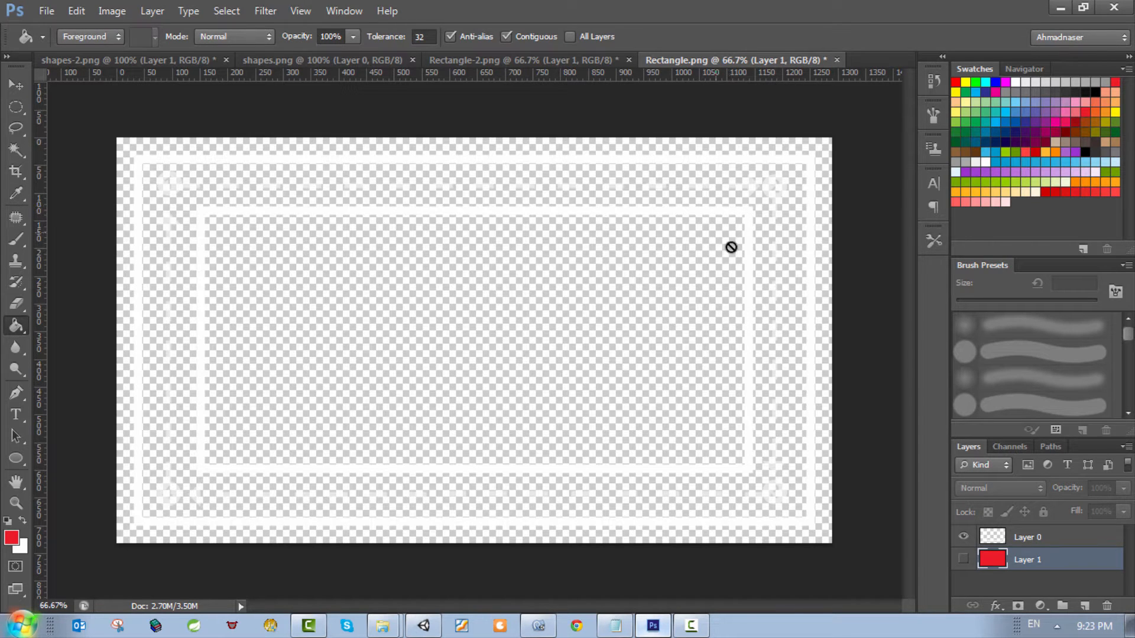
# Step: Compare the coloured shapes in shapes.png with the white shapes in shapes-2.png, showing the red Layer 1 behind the white ones
pyautogui.click(297, 61)
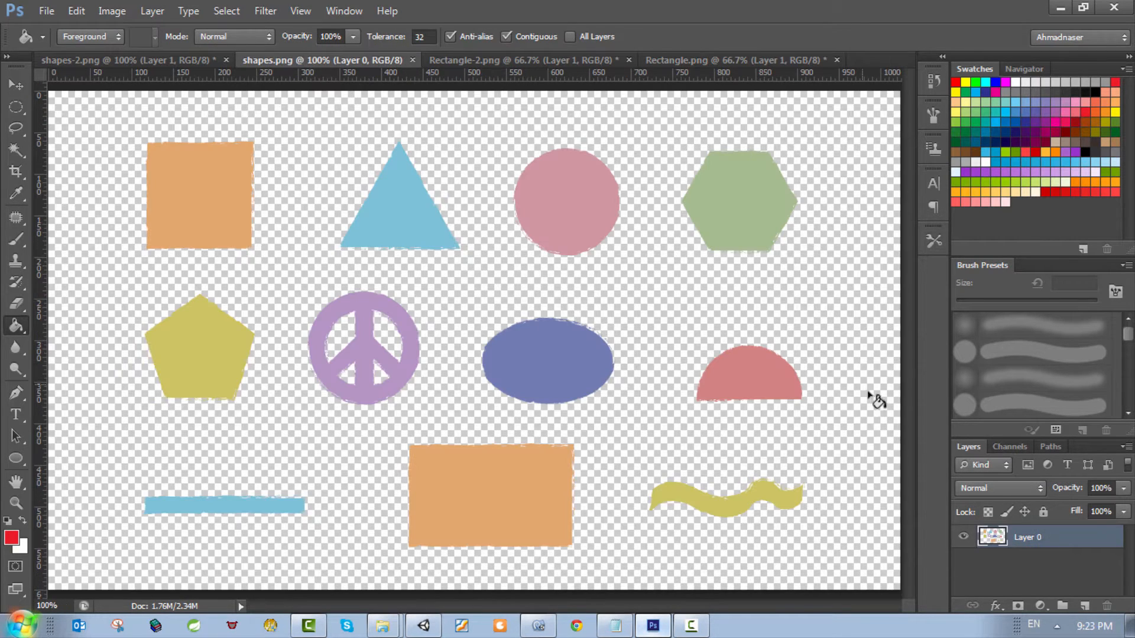
pyautogui.click(963, 537)
pyautogui.click(964, 537)
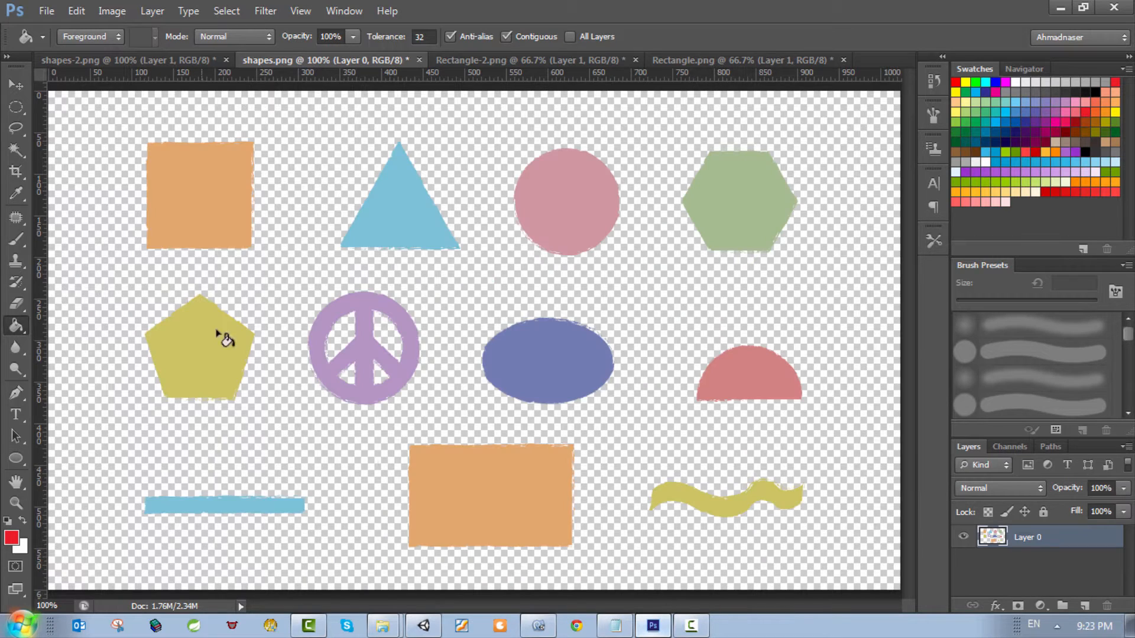
pyautogui.click(177, 61)
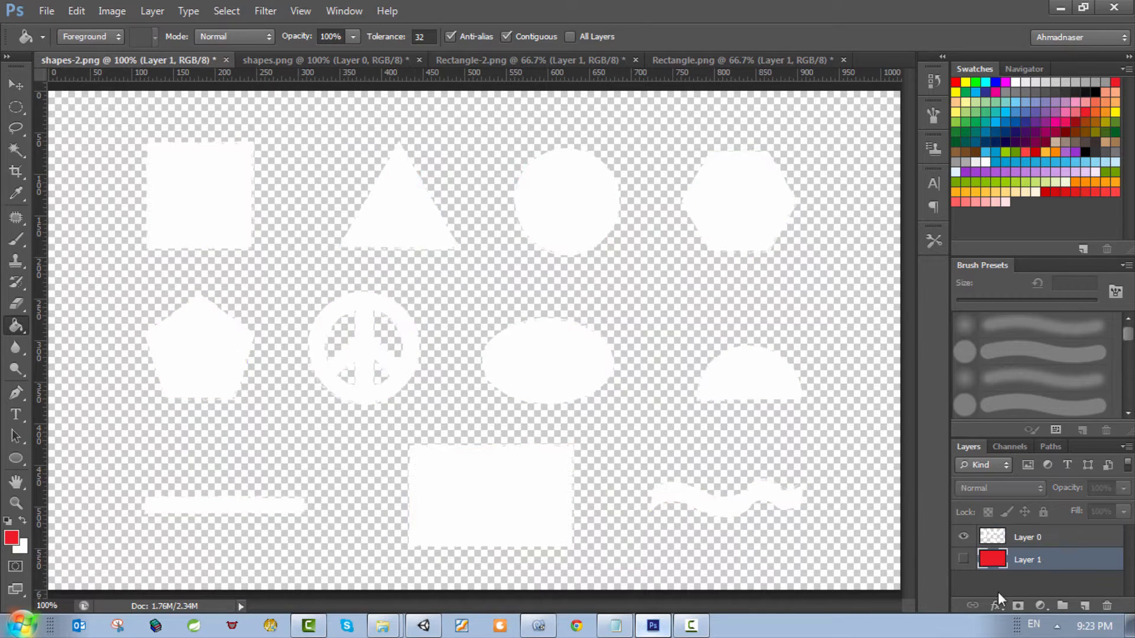
pyautogui.click(963, 558)
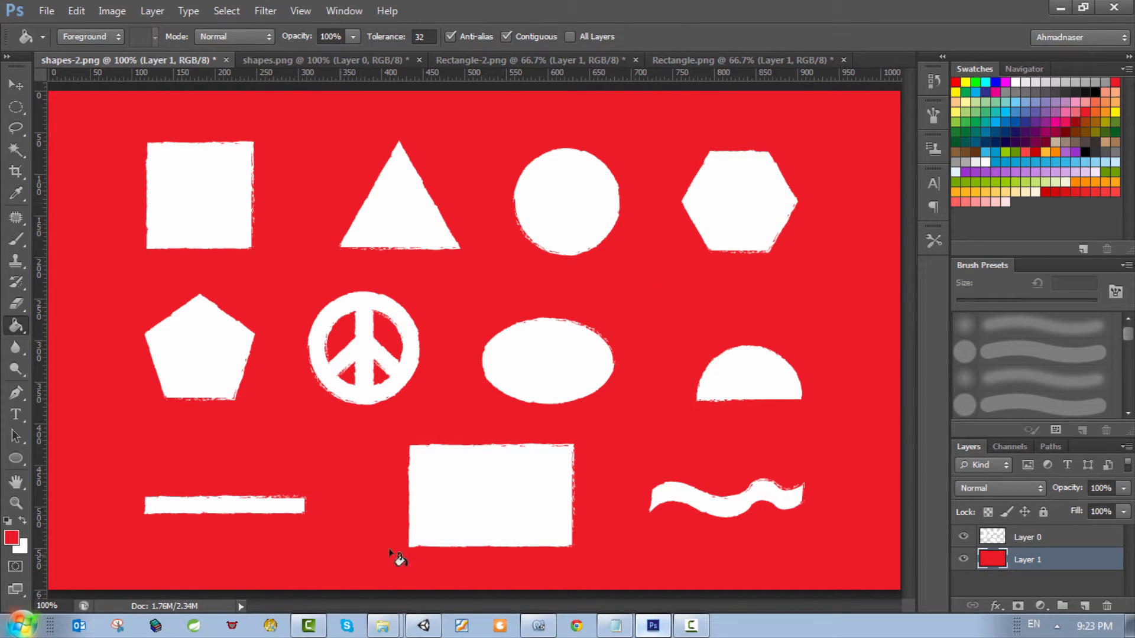
pyautogui.click(318, 61)
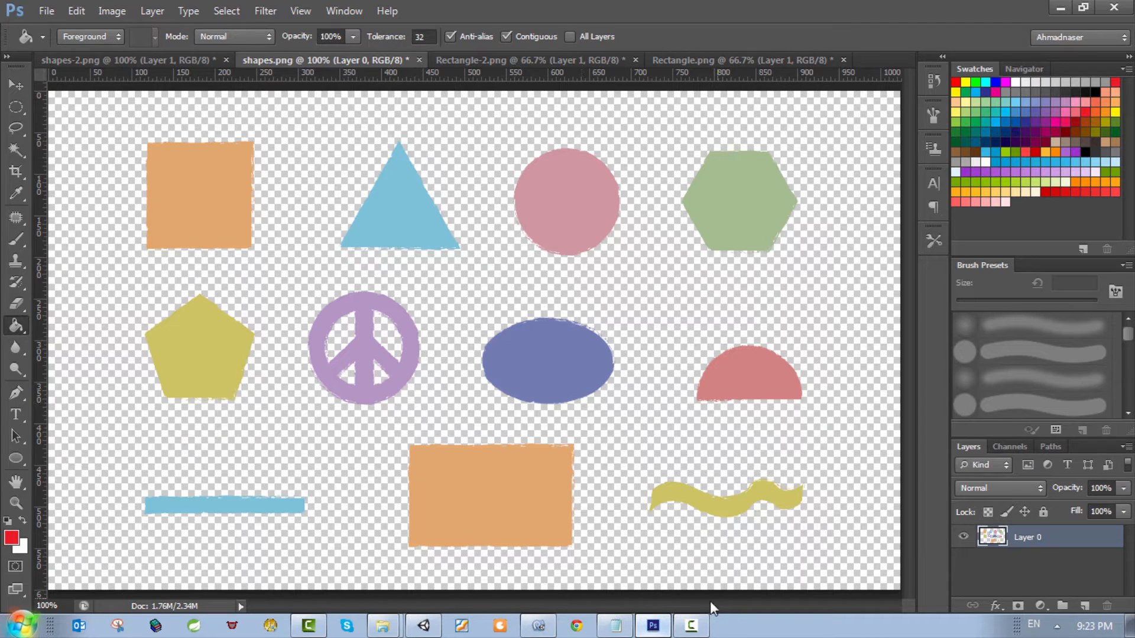
# Step: Return to Unity, expand the Shapes group and inspect the components of s-9, s-8 and s-10
pyautogui.click(661, 630)
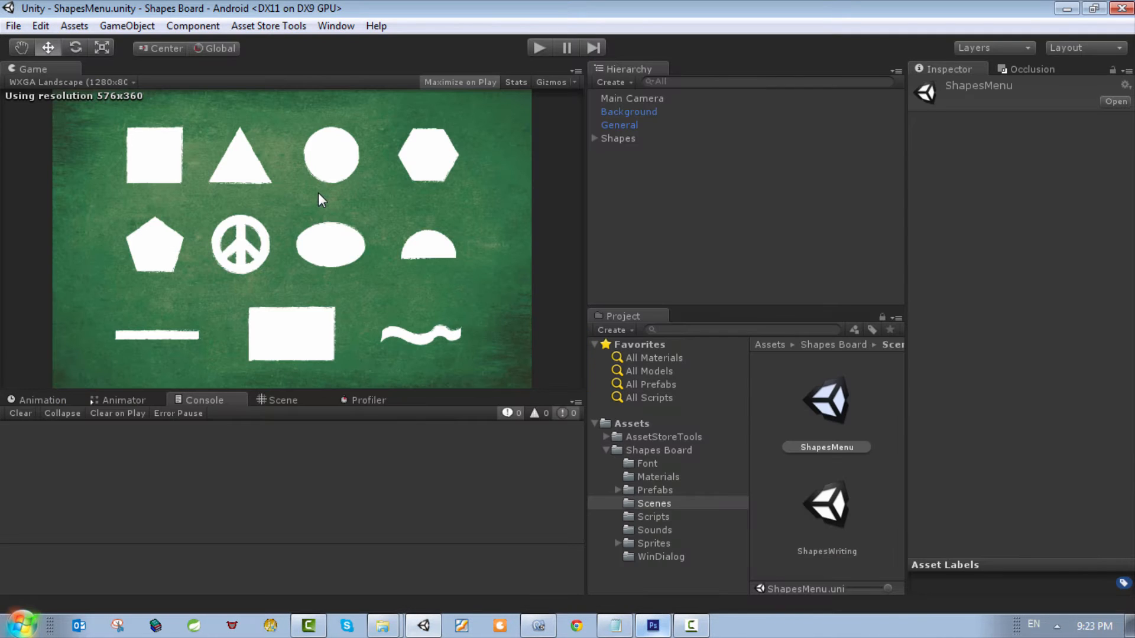
pyautogui.click(615, 139)
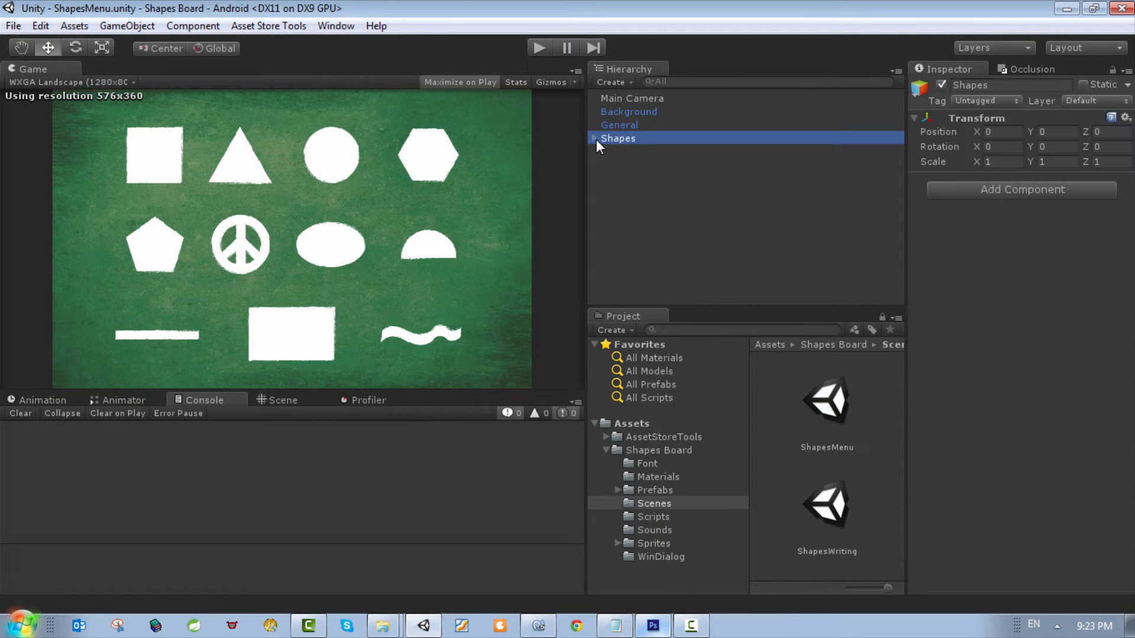
pyautogui.click(594, 138)
pyautogui.click(621, 271)
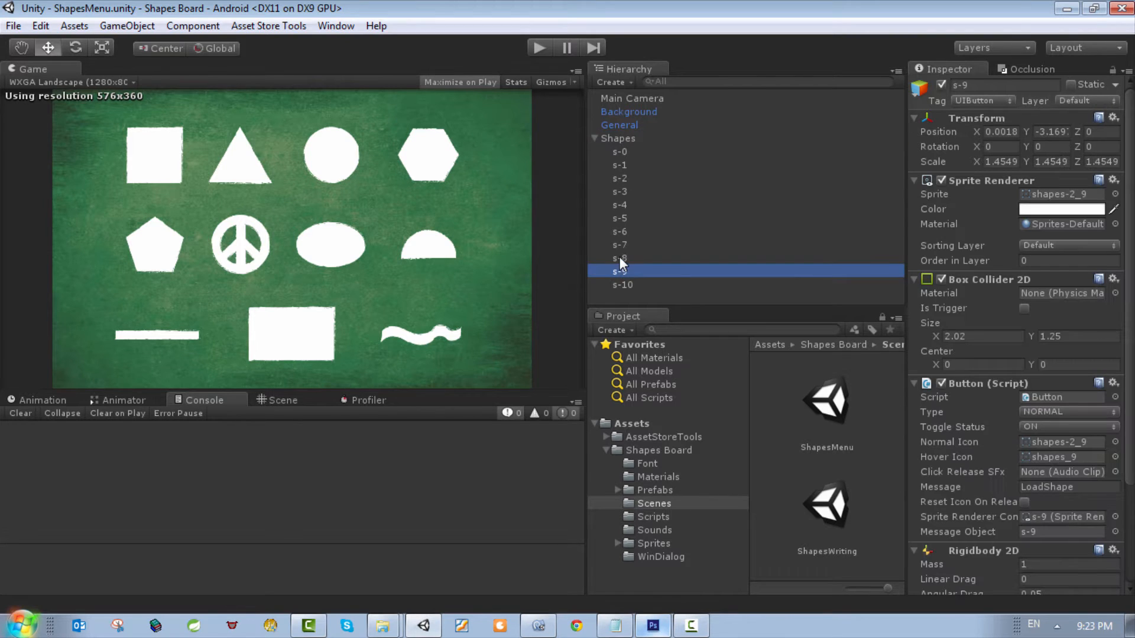
pyautogui.click(619, 258)
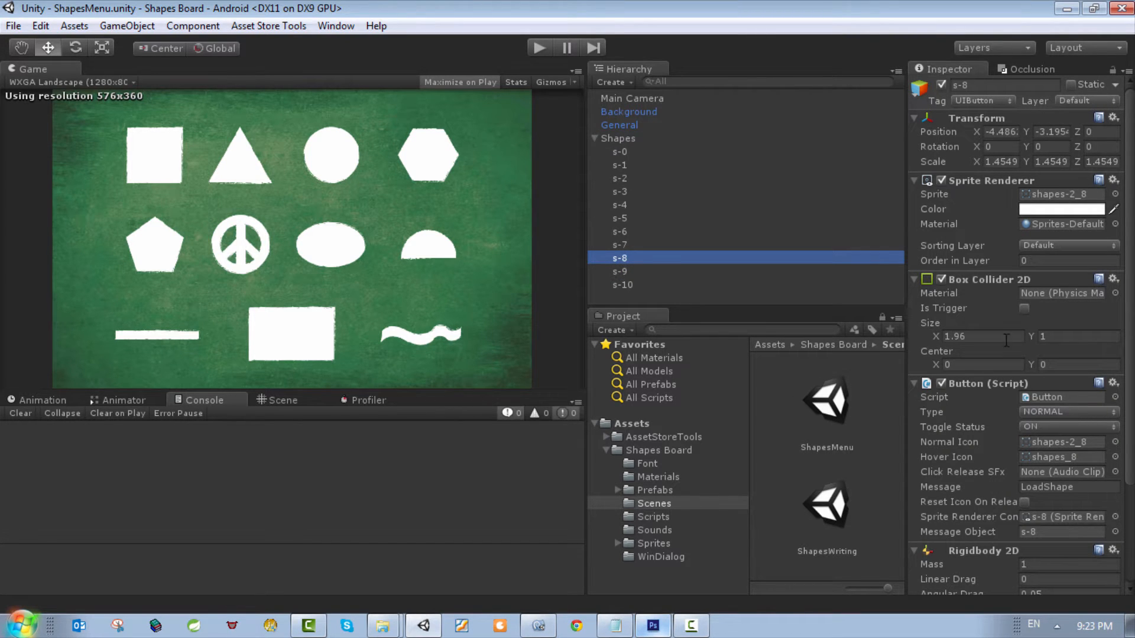
pyautogui.scroll(-4, 982, 222)
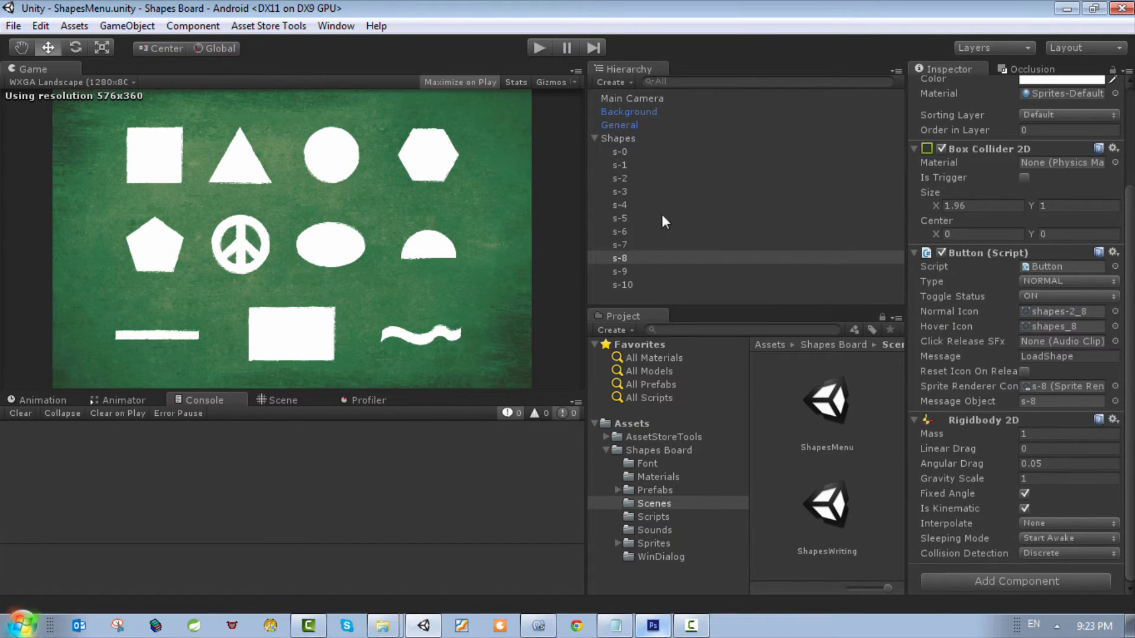
pyautogui.click(623, 284)
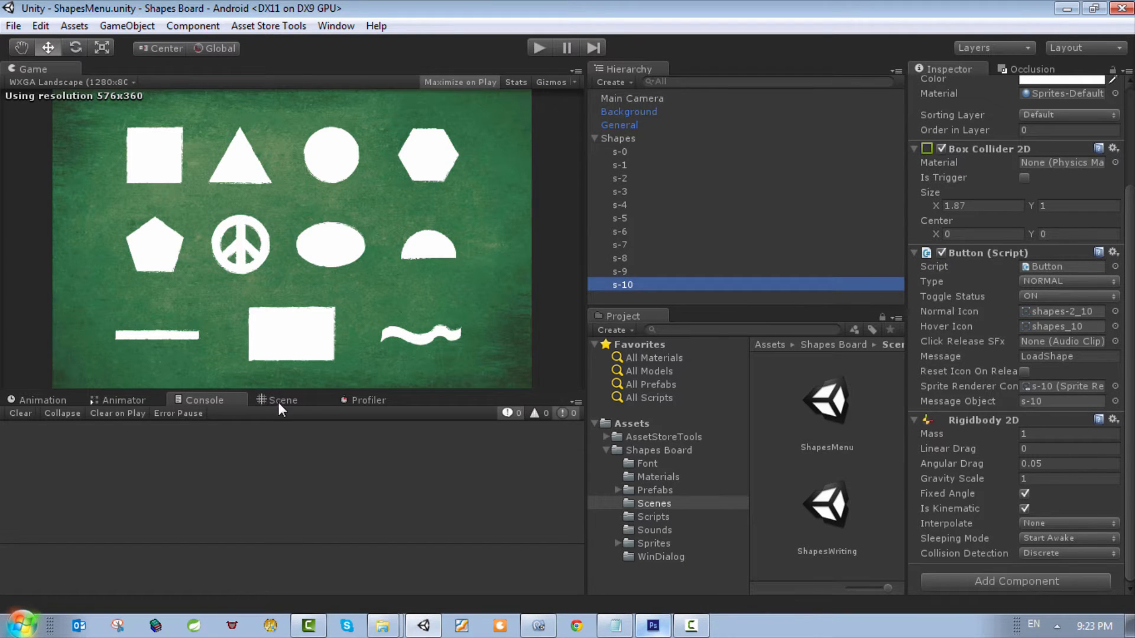
# Step: Show the Scene view and examine s-9's Sprite Renderer, Box Collider 2D, Button script message and Rigidbody 2D settings
pyautogui.click(280, 401)
pyautogui.click(621, 272)
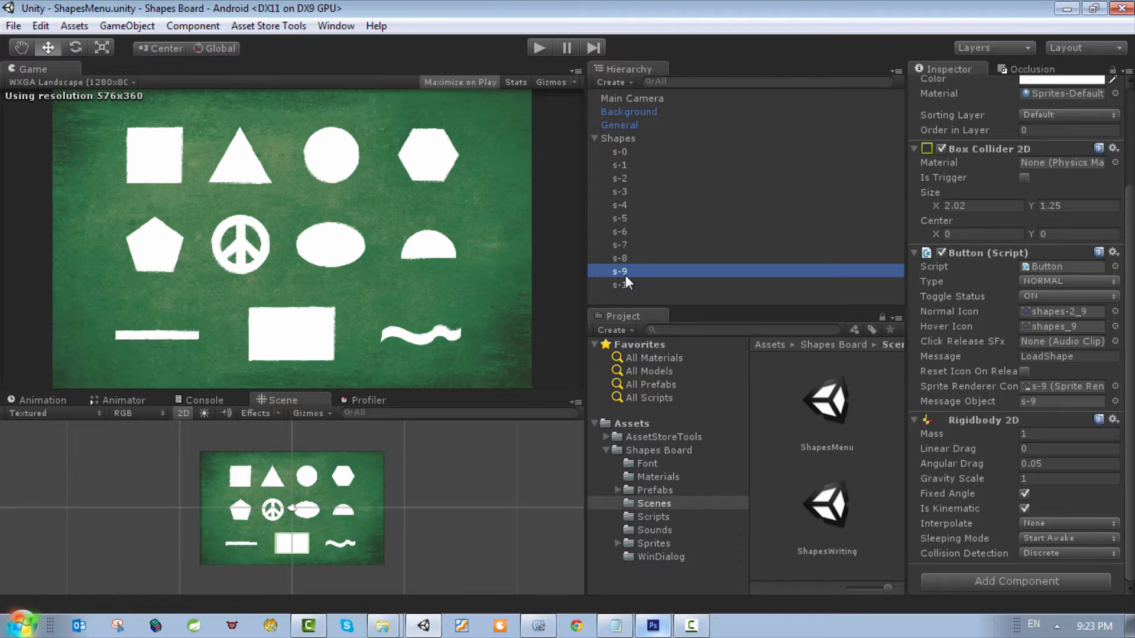
pyautogui.rightClick(626, 273)
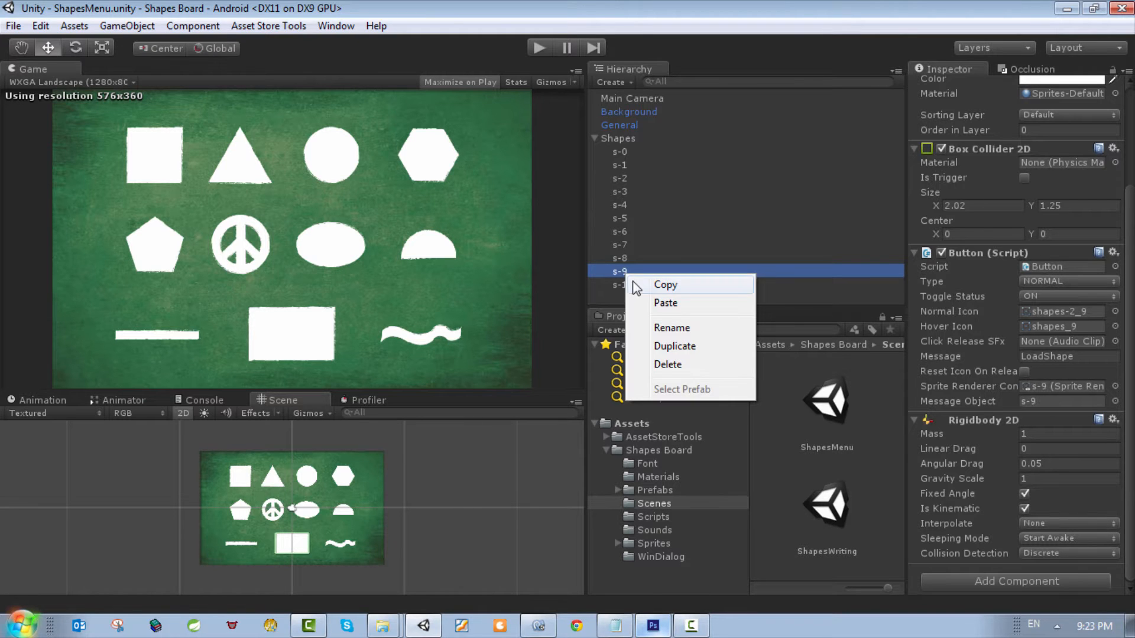
pyautogui.click(1092, 374)
pyautogui.scroll(3, 1092, 374)
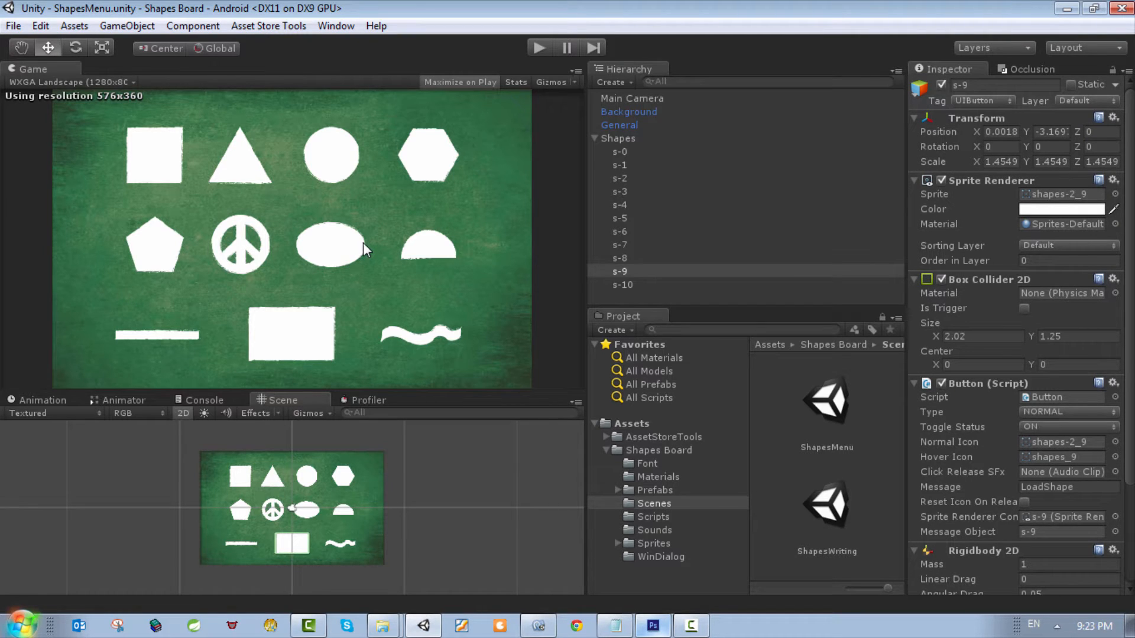
pyautogui.scroll(-2, 1017, 354)
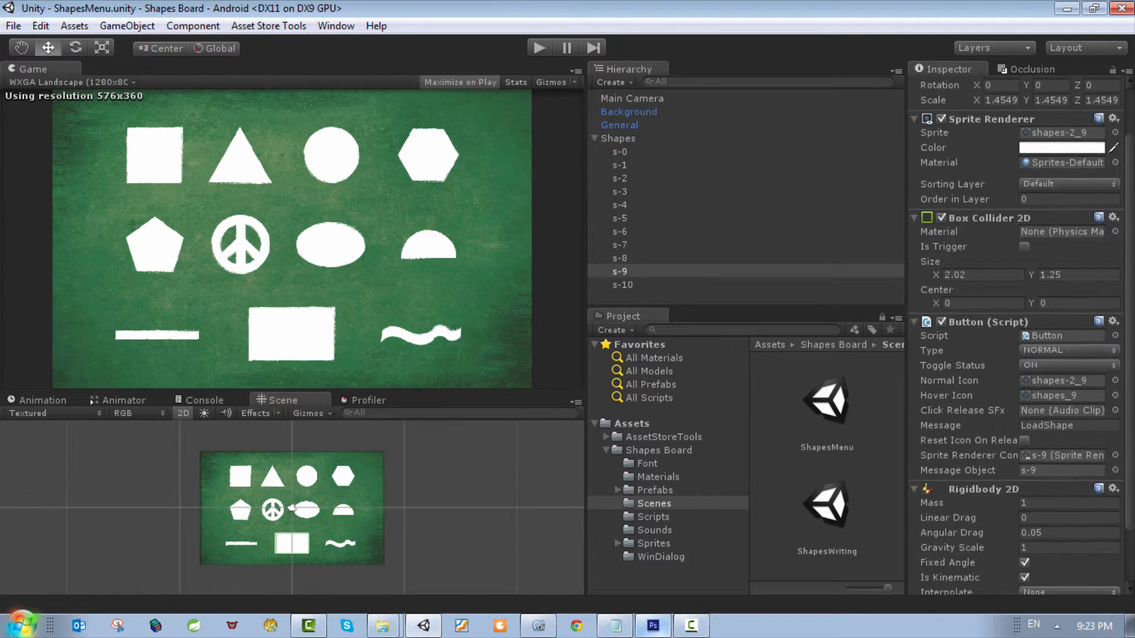
pyautogui.scroll(-2, 1017, 337)
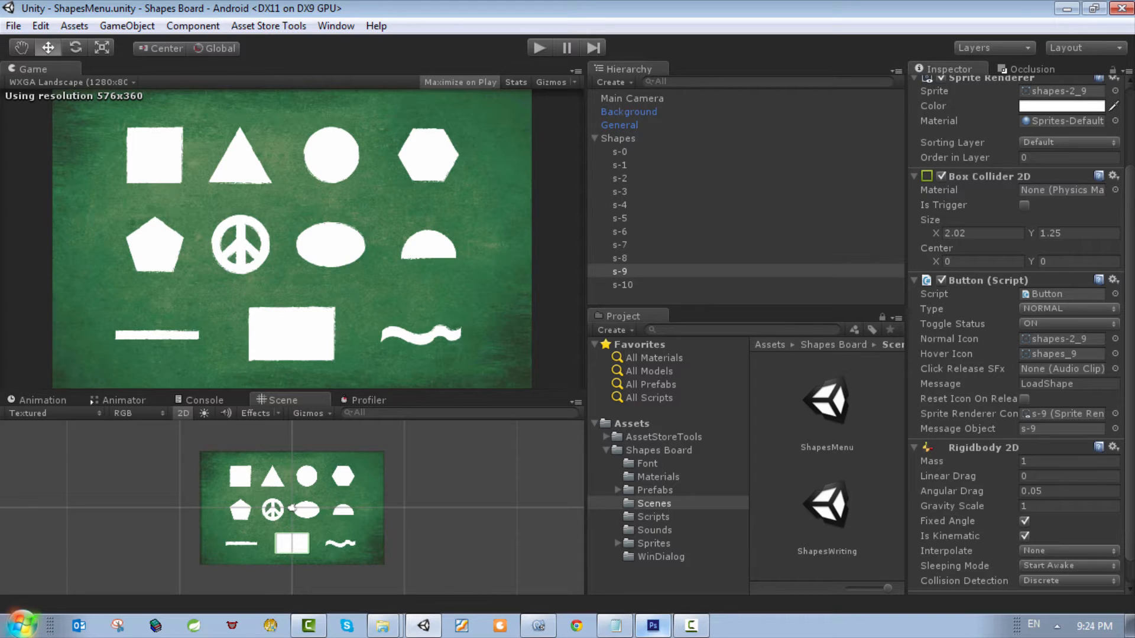
pyautogui.scroll(-1, 1016, 337)
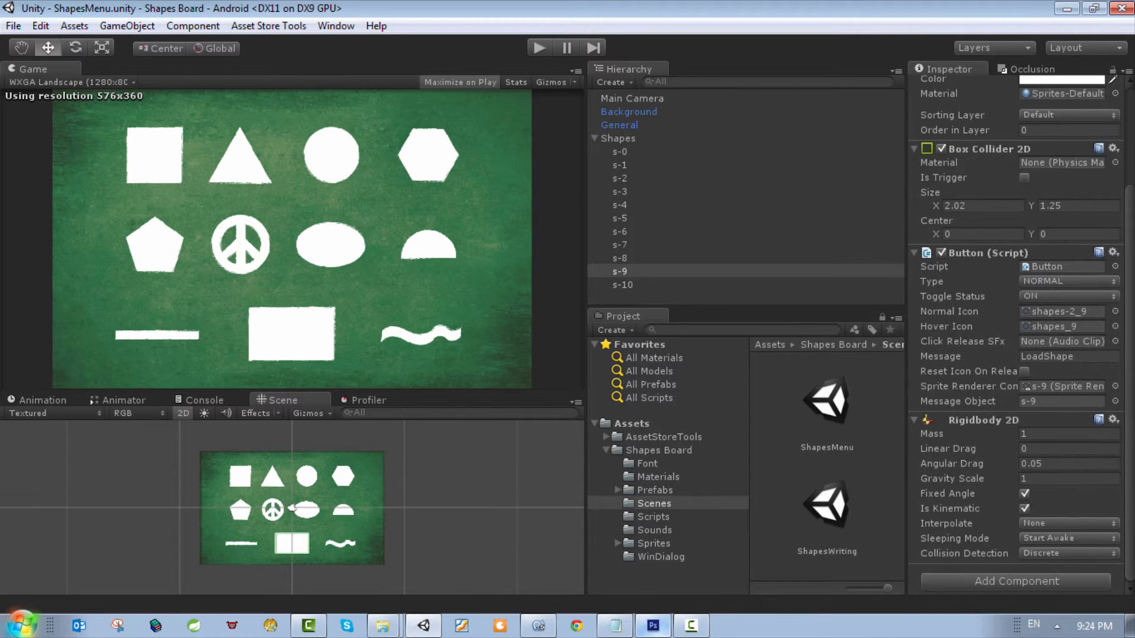
pyautogui.click(1086, 359)
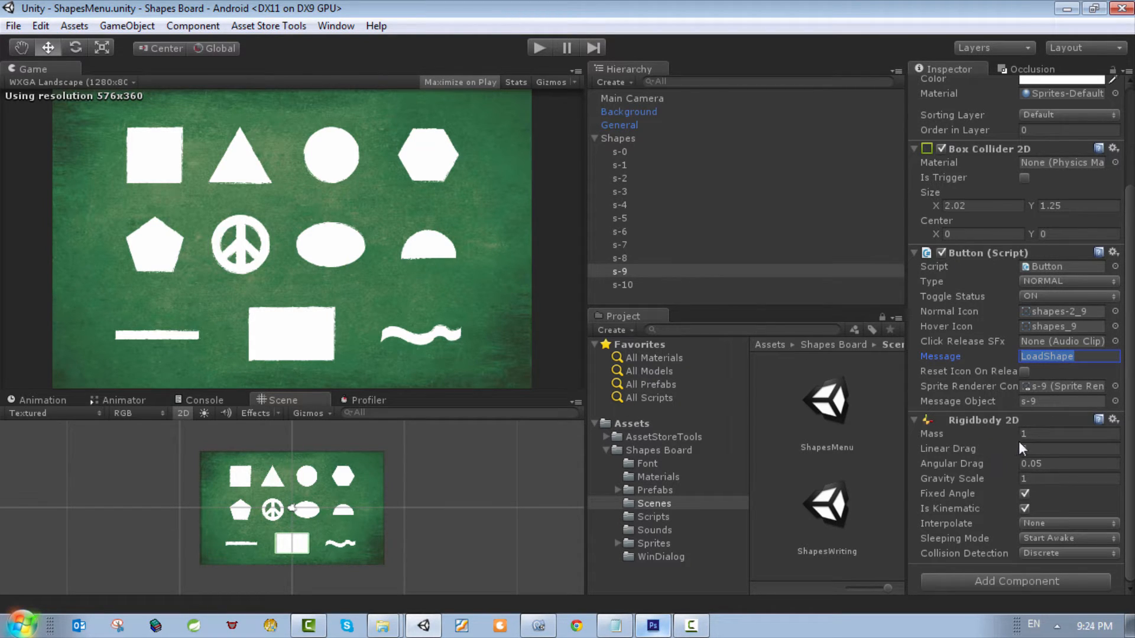
pyautogui.scroll(5, 1015, 331)
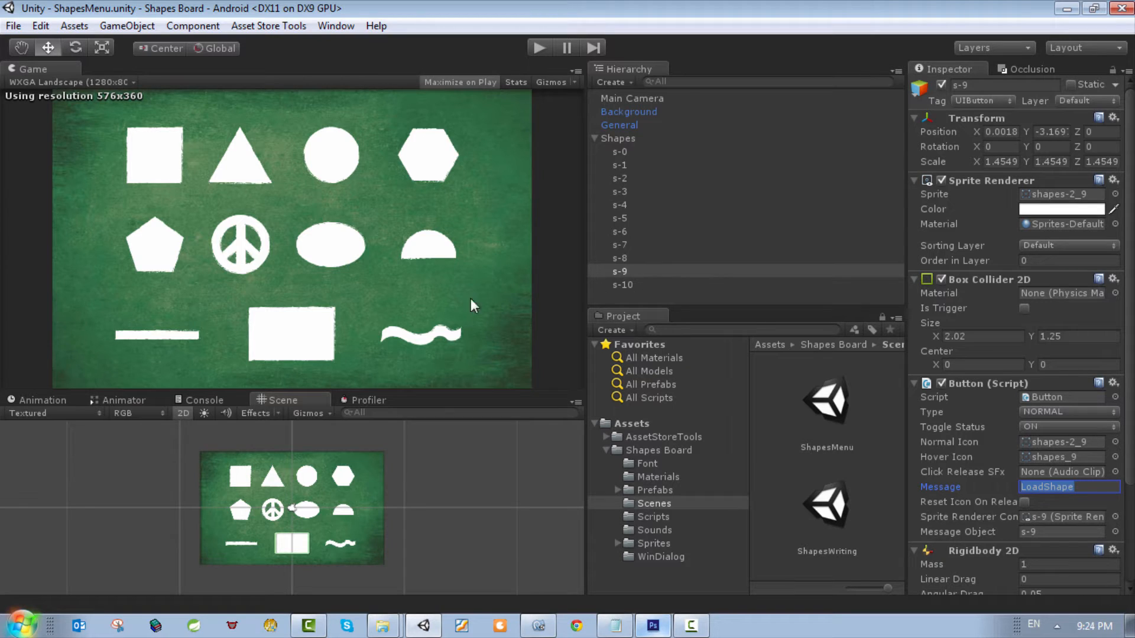
# Step: Delete the s-9 rectangle object from the Shapes group
pyautogui.rightClick(630, 271)
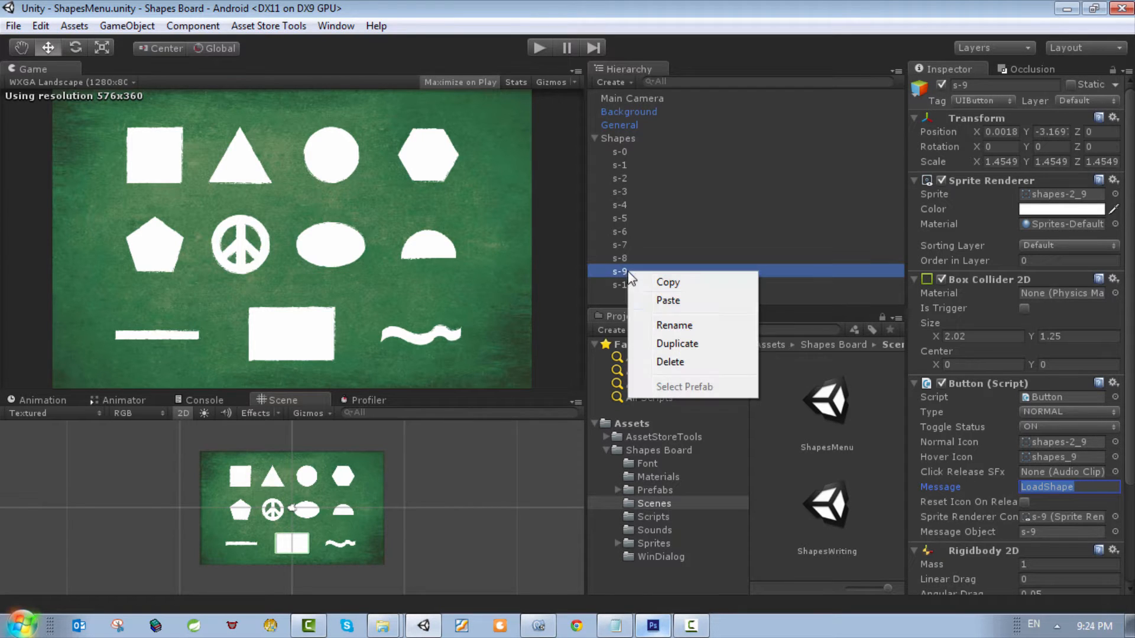
pyautogui.click(677, 362)
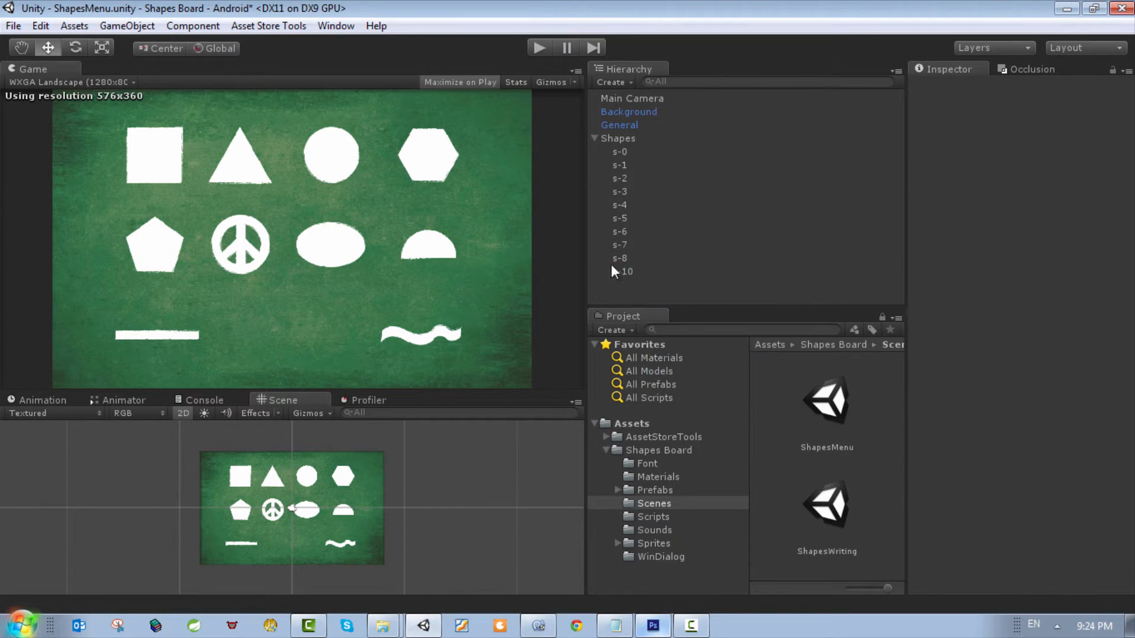
# Step: Create an empty game object and name it s-9
pyautogui.click(195, 28)
pyautogui.click(155, 48)
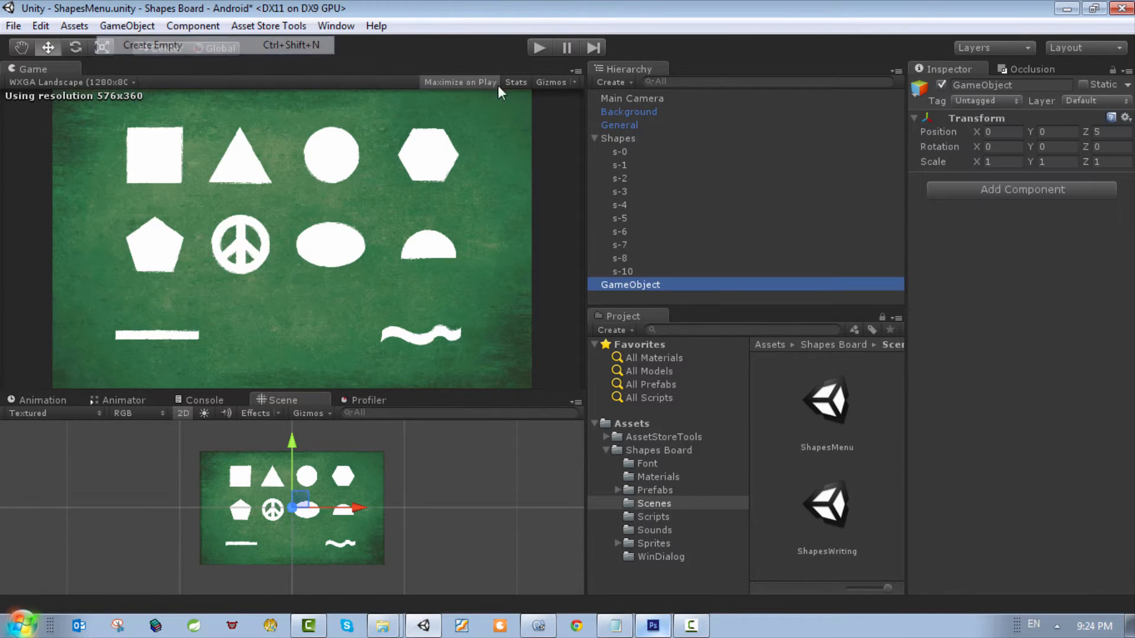
pyautogui.click(1037, 83)
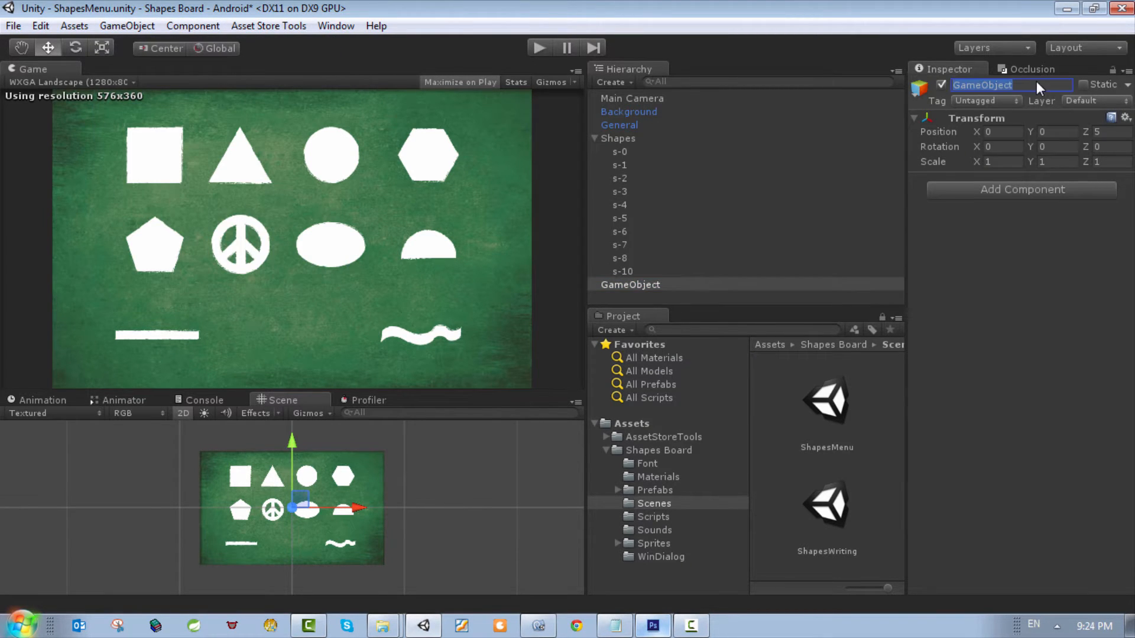
pyautogui.write('s-9')
pyautogui.press('Return')
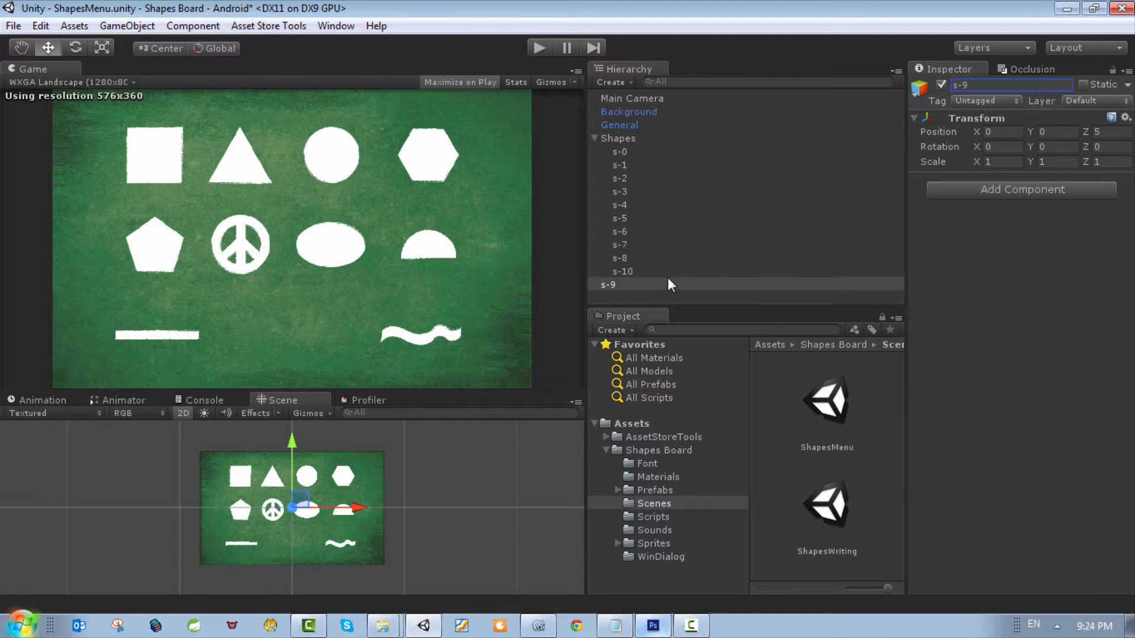
# Step: Place s-9 between s-8 and s-10 in the Shapes group and move it down to about Y -3.48
pyautogui.moveTo(669, 285)
pyautogui.mouseDown()
pyautogui.moveTo(648, 265)
pyautogui.moveTo(652, 145)
pyautogui.moveTo(650, 268)
pyautogui.moveTo(632, 264)
pyautogui.moveTo(655, 268)
pyautogui.mouseUp()
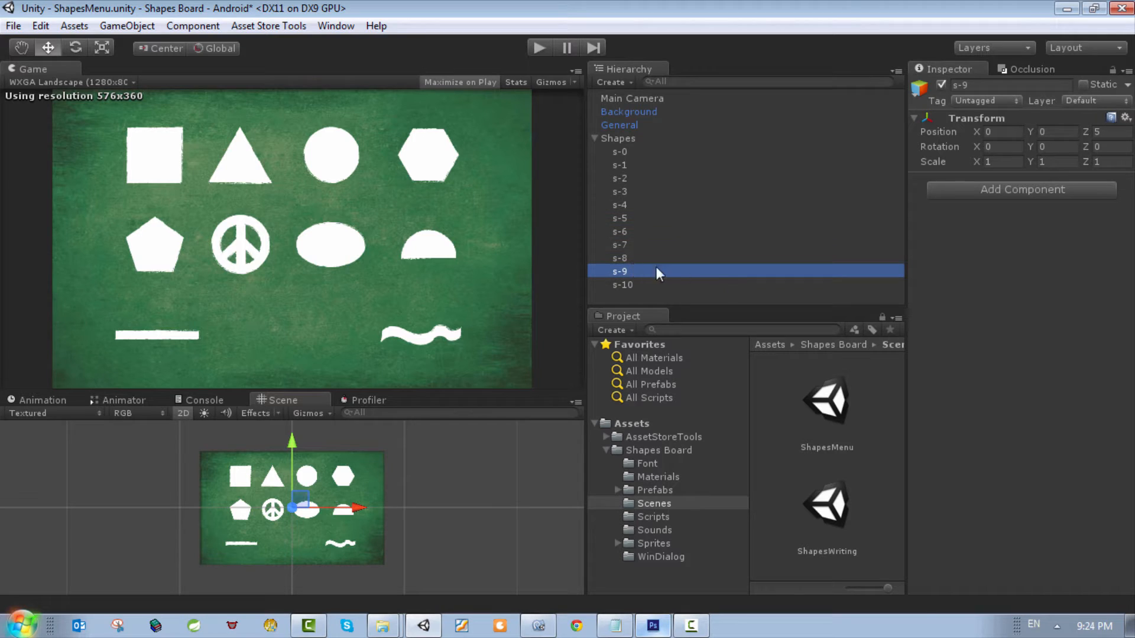
pyautogui.click(619, 268)
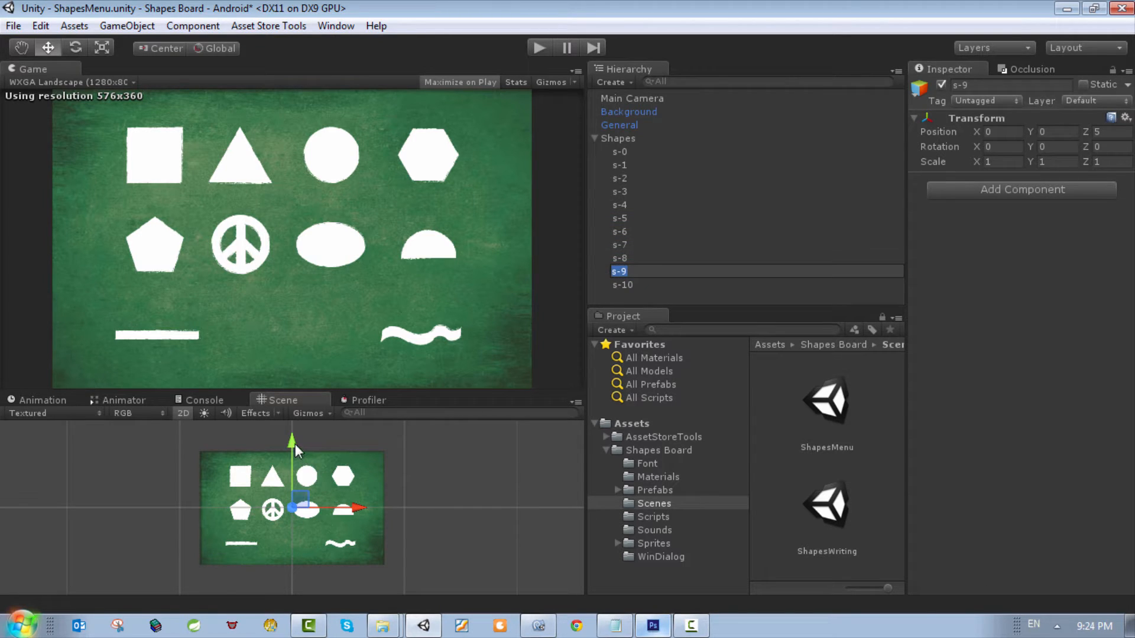
pyautogui.moveTo(295, 444); pyautogui.dragTo(300, 491)
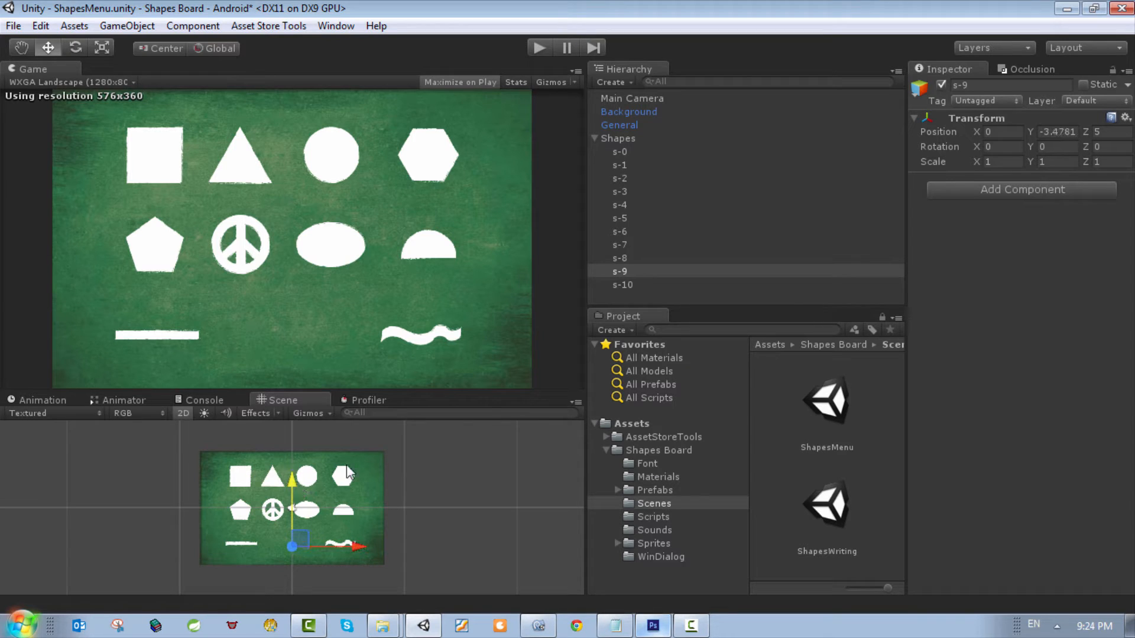
# Step: Add a Sprite Renderer component to s-9
pyautogui.click(998, 189)
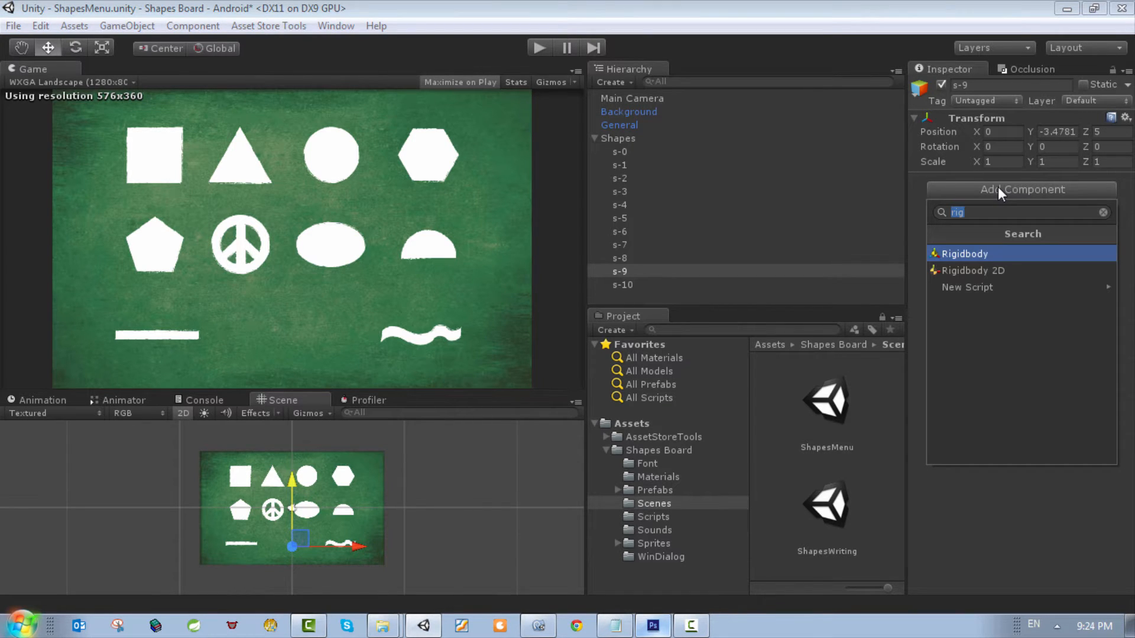
pyautogui.write('spr')
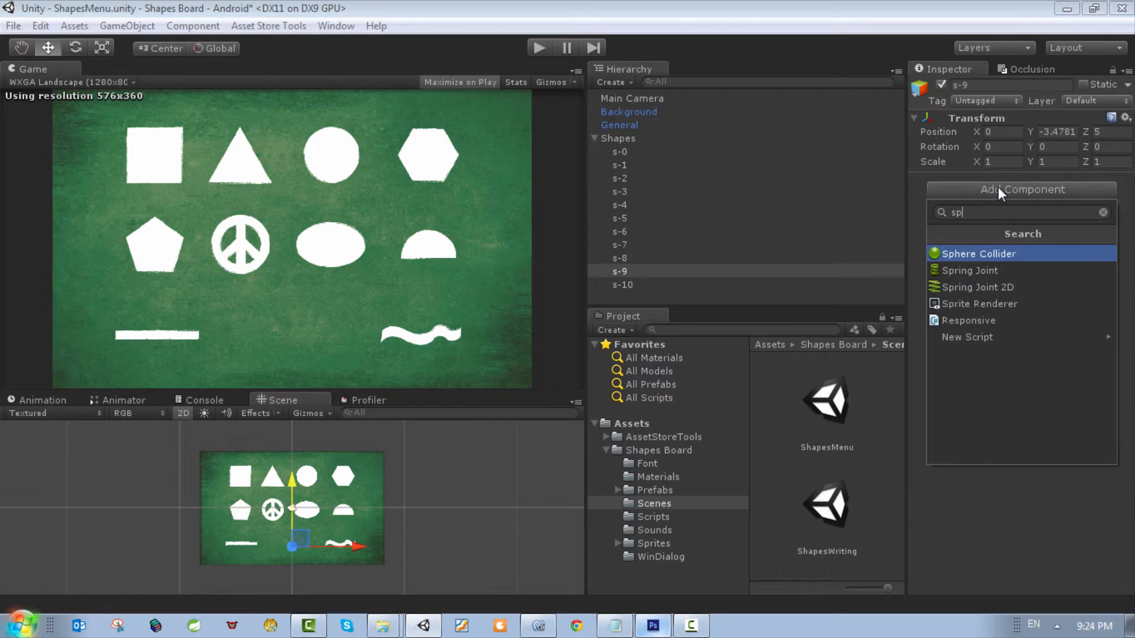
pyautogui.press('Down')
pyautogui.press('Down')
pyautogui.press('Return')
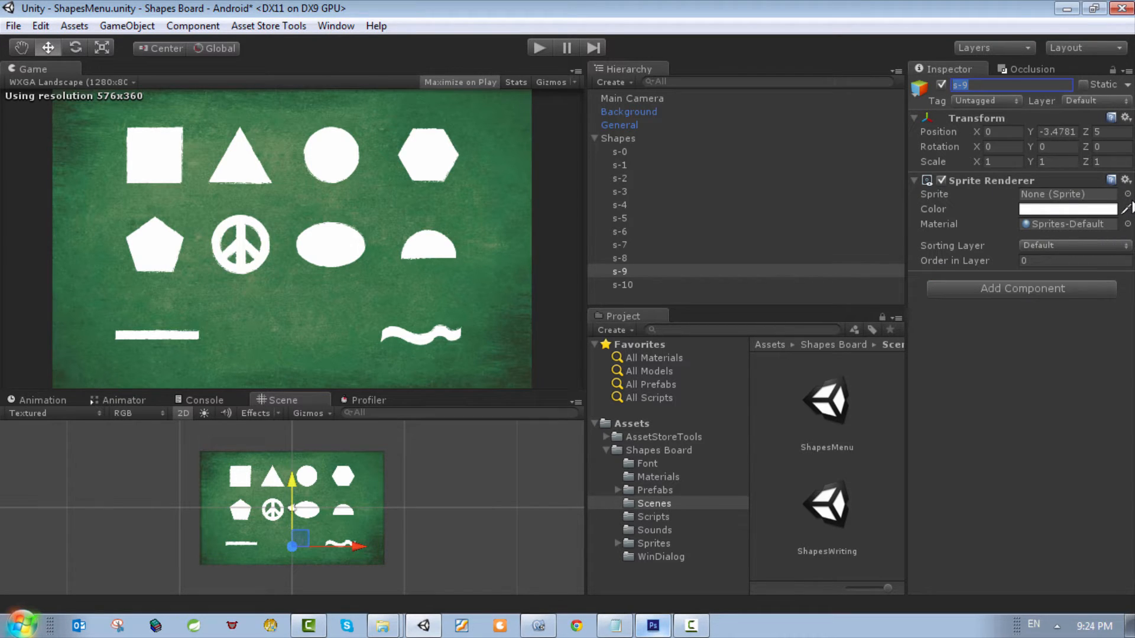
# Step: Assign the white rectangle sprite shapes-2_9 to s-9's Sprite Renderer
pyautogui.click(1127, 194)
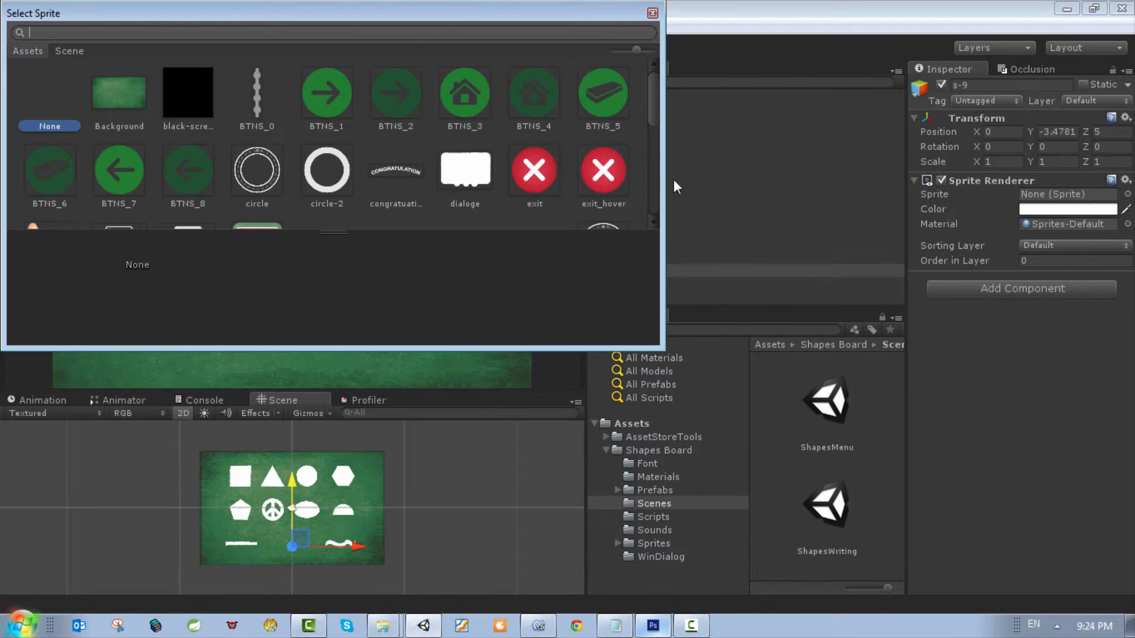
pyautogui.scroll(-3, 506, 173)
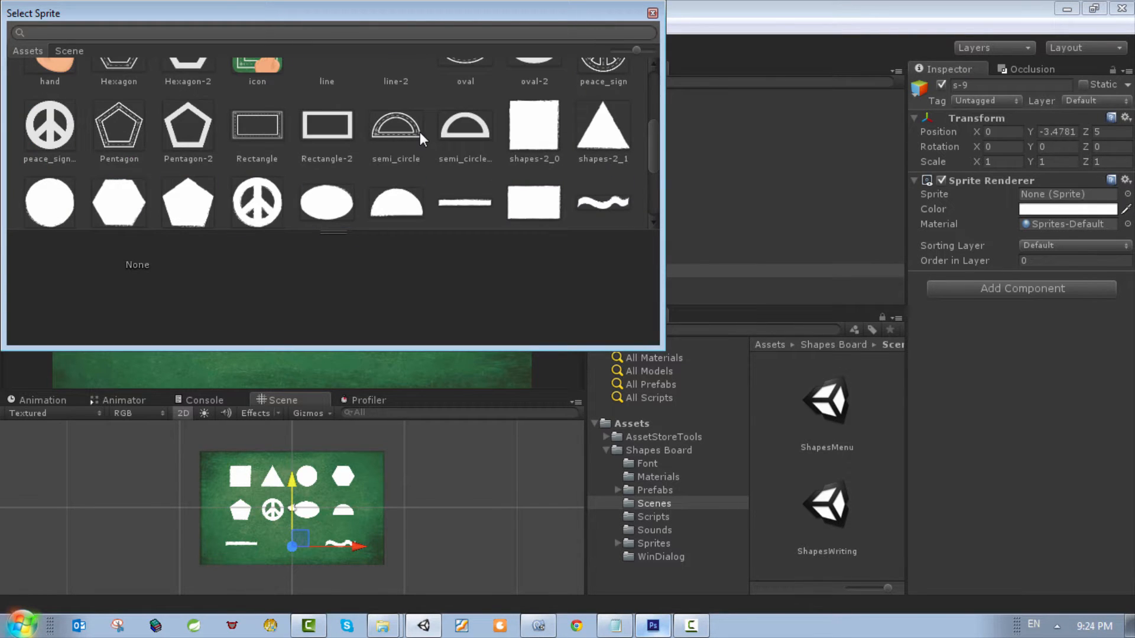
pyautogui.scroll(-1, 384, 160)
pyautogui.click(547, 162)
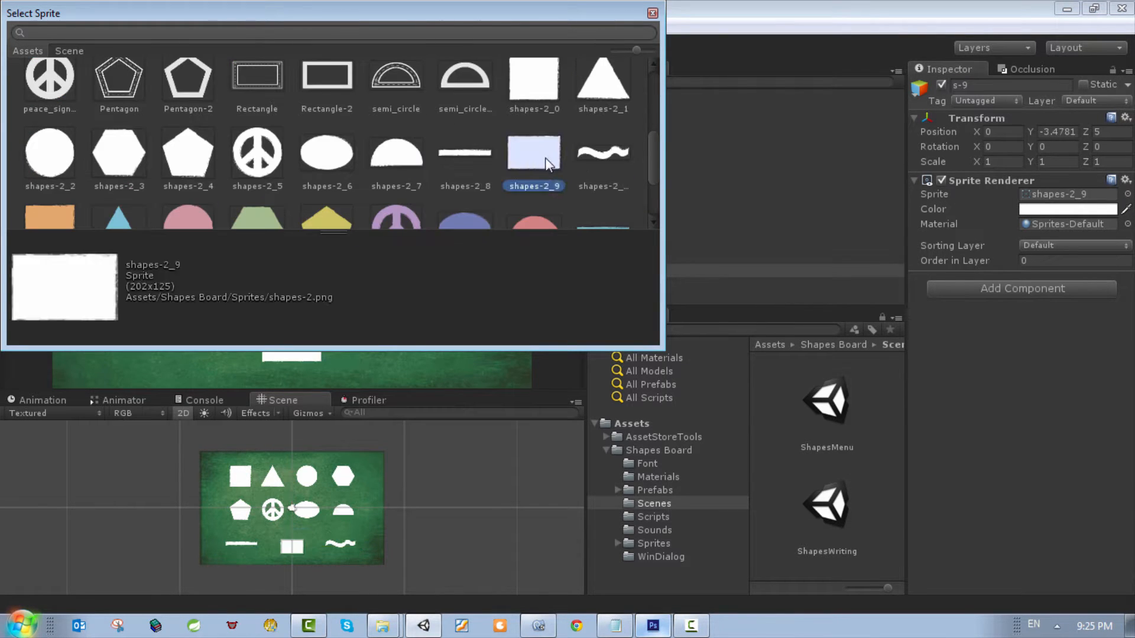
pyautogui.scroll(-2, 540, 158)
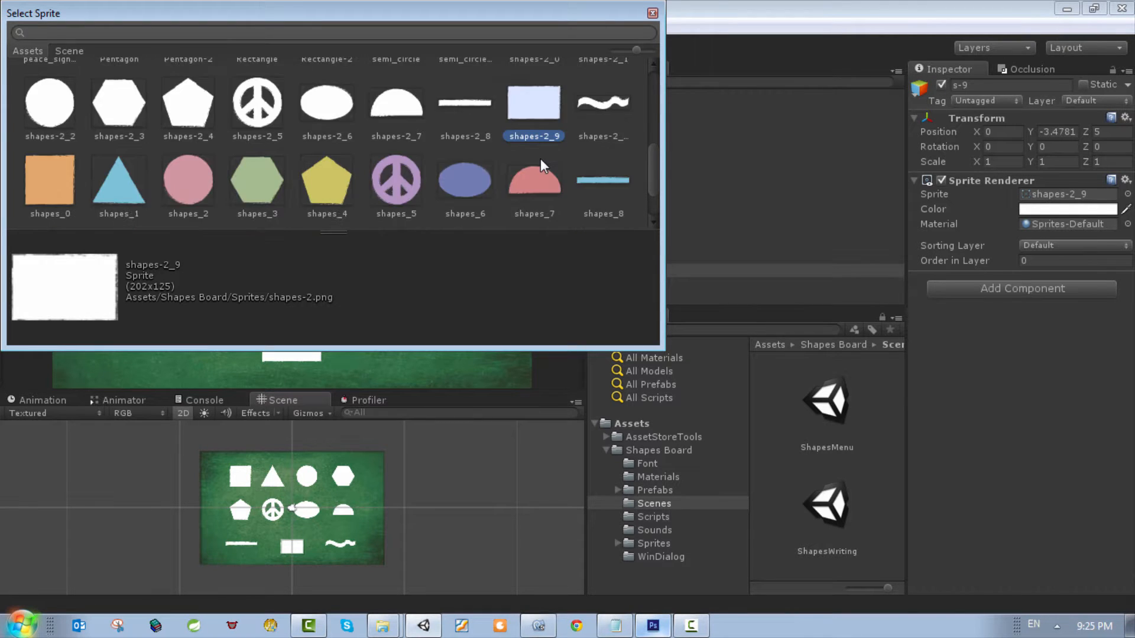
pyautogui.scroll(2, 541, 159)
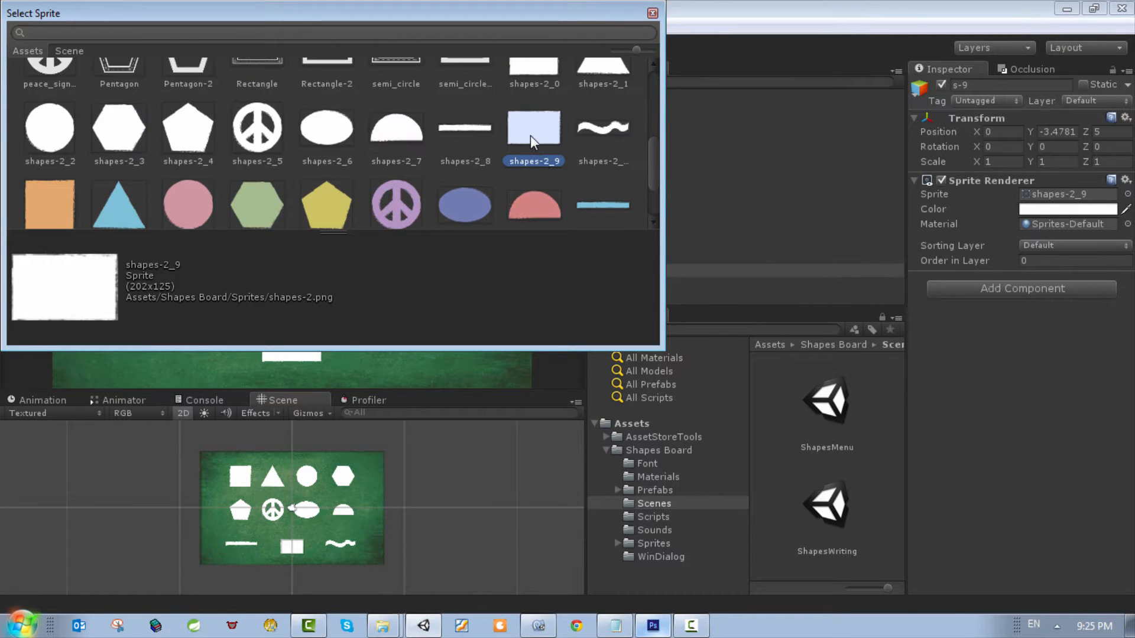
pyautogui.doubleClick(530, 135)
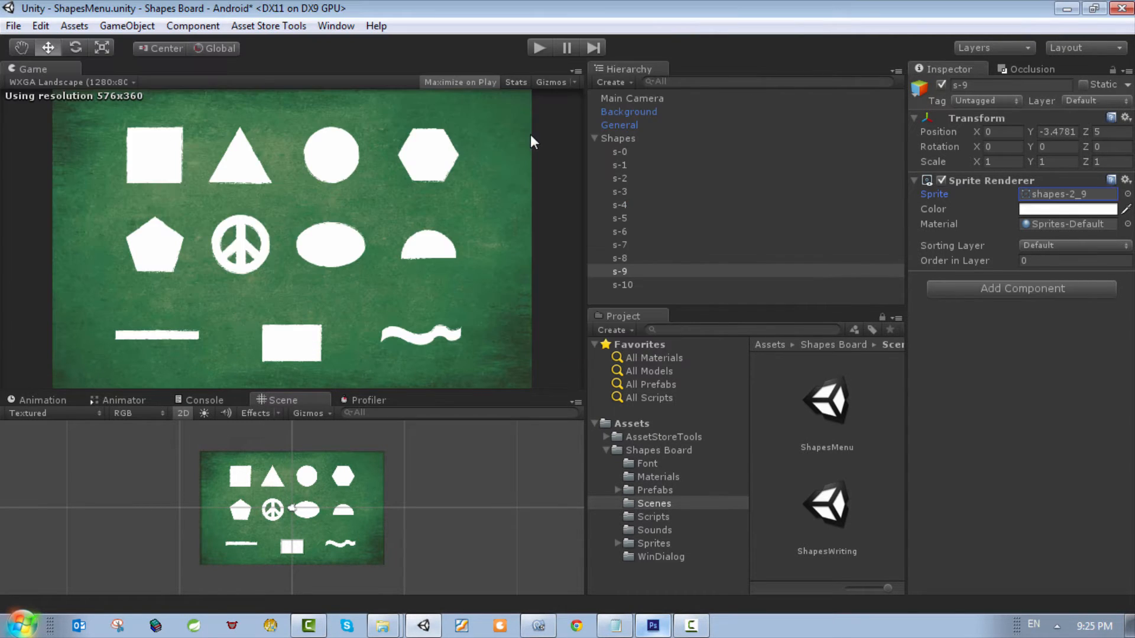
# Step: Move the rectangle to about X 0.17, Y -3.06 between the line and zigzag, and enlarge it to a scale of about 1.49 by 1.42
pyautogui.click(620, 272)
pyautogui.scroll(3, 276, 552)
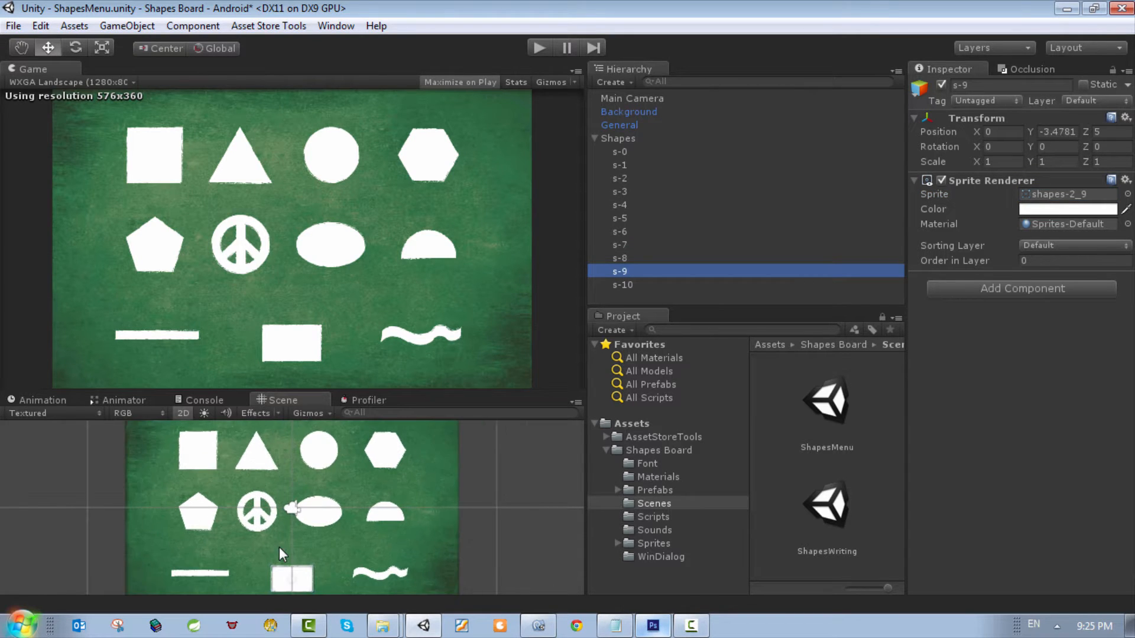
pyautogui.doubleClick(622, 270)
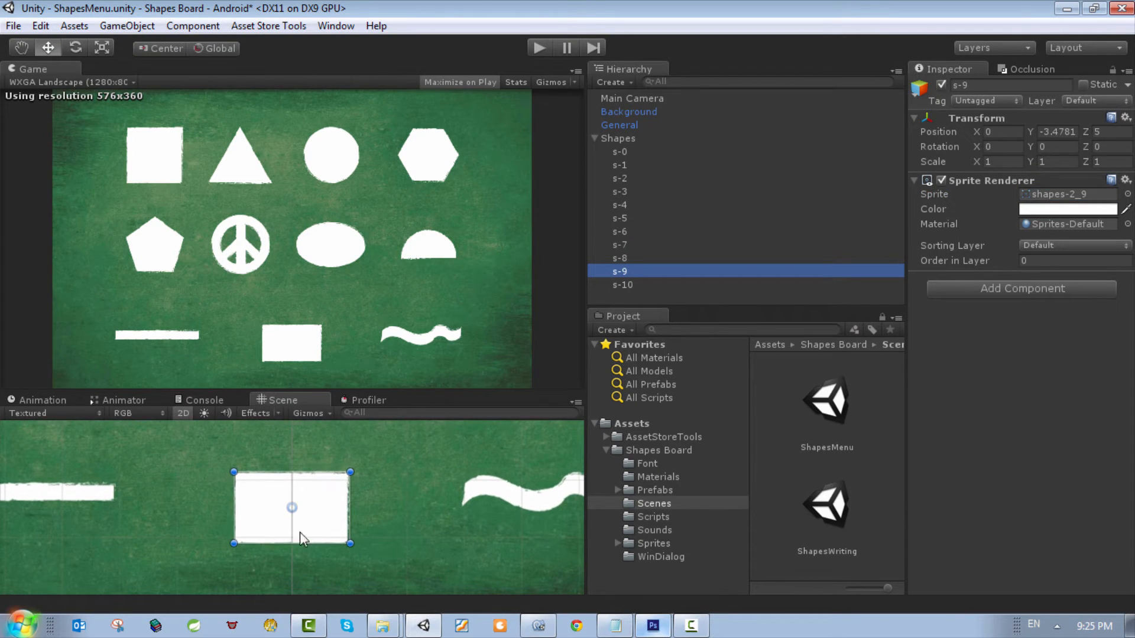
pyautogui.moveTo(299, 532); pyautogui.dragTo(303, 494)
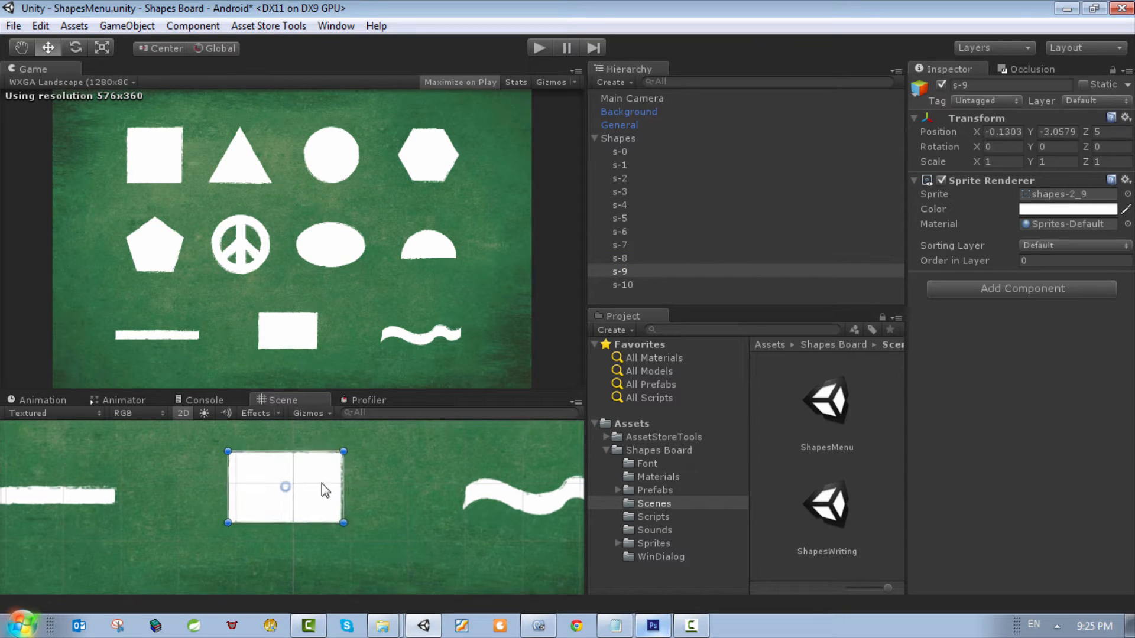
pyautogui.press('f')
pyautogui.moveTo(349, 475); pyautogui.dragTo(410, 442)
pyautogui.moveTo(377, 513); pyautogui.dragTo(349, 529, button='middle')
pyautogui.moveTo(343, 530)
pyautogui.mouseDown()
pyautogui.moveTo(321, 547)
pyautogui.moveTo(331, 544)
pyautogui.mouseUp()
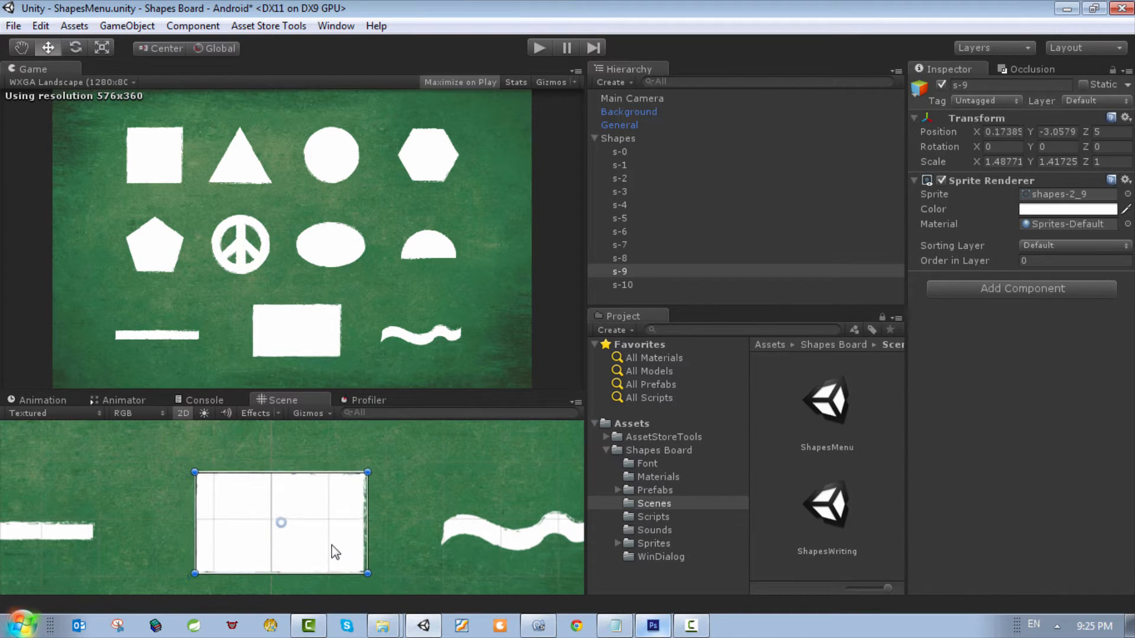
pyautogui.moveTo(332, 544); pyautogui.dragTo(342, 530, button='middle')
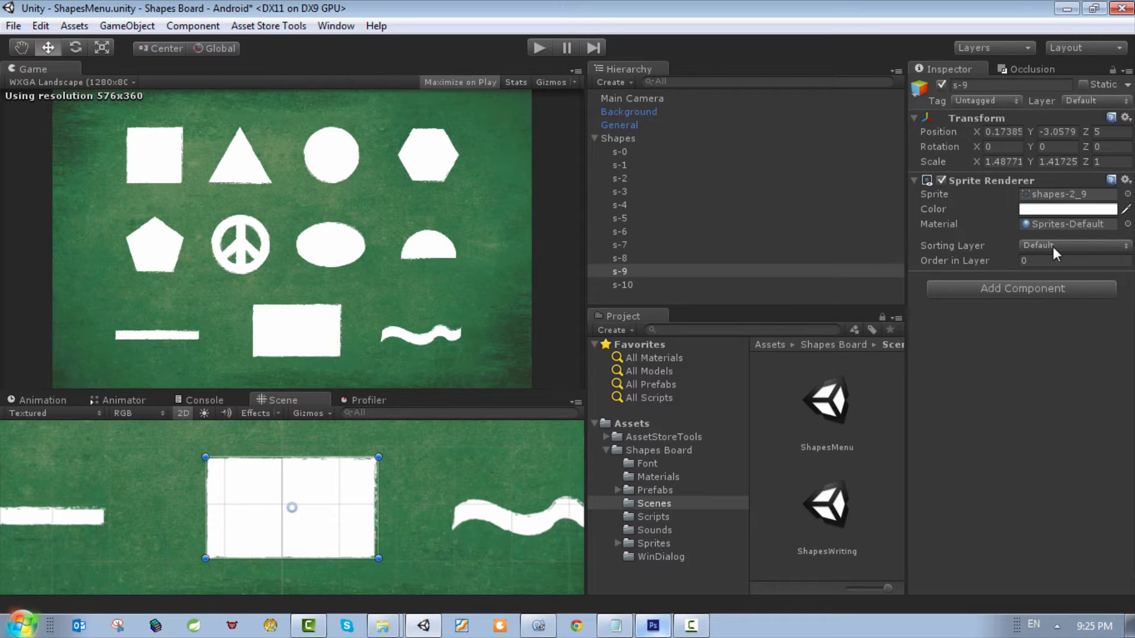
# Step: Add a Box Collider 2D component to s-9 and compare its components with those of s-8
pyautogui.click(1047, 289)
pyautogui.write('bo')
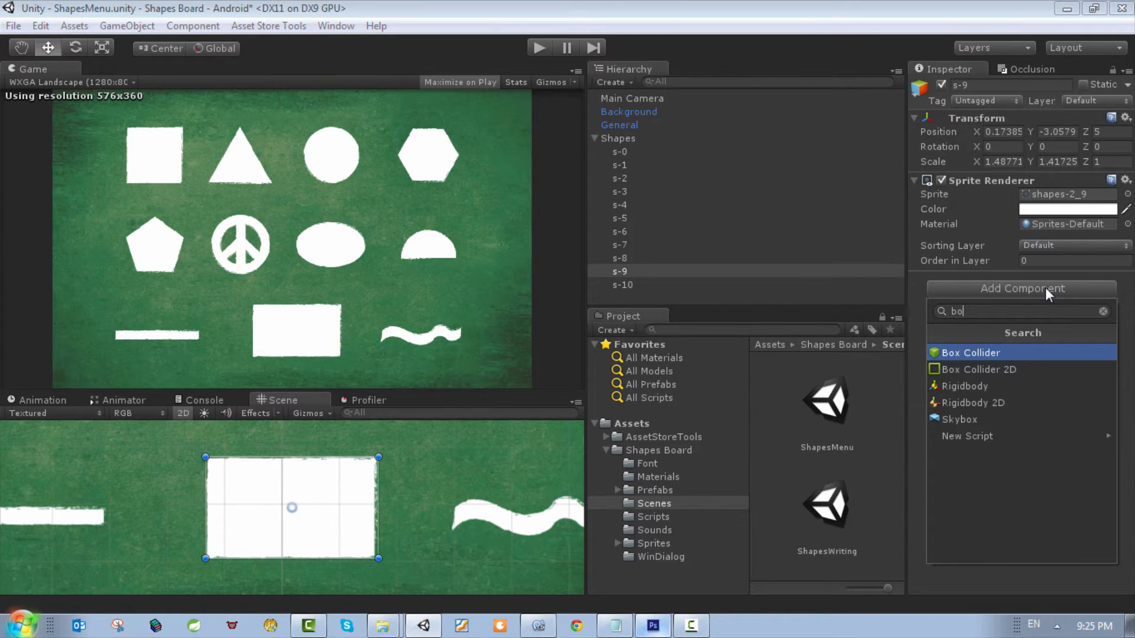
pyautogui.press('Down')
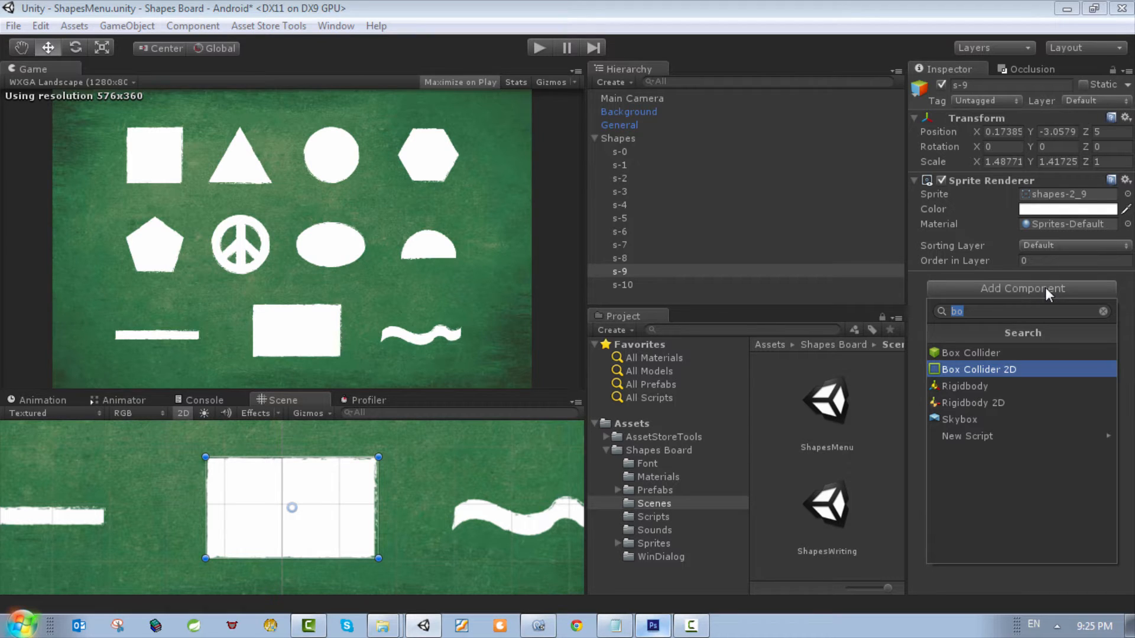
pyautogui.press('Return')
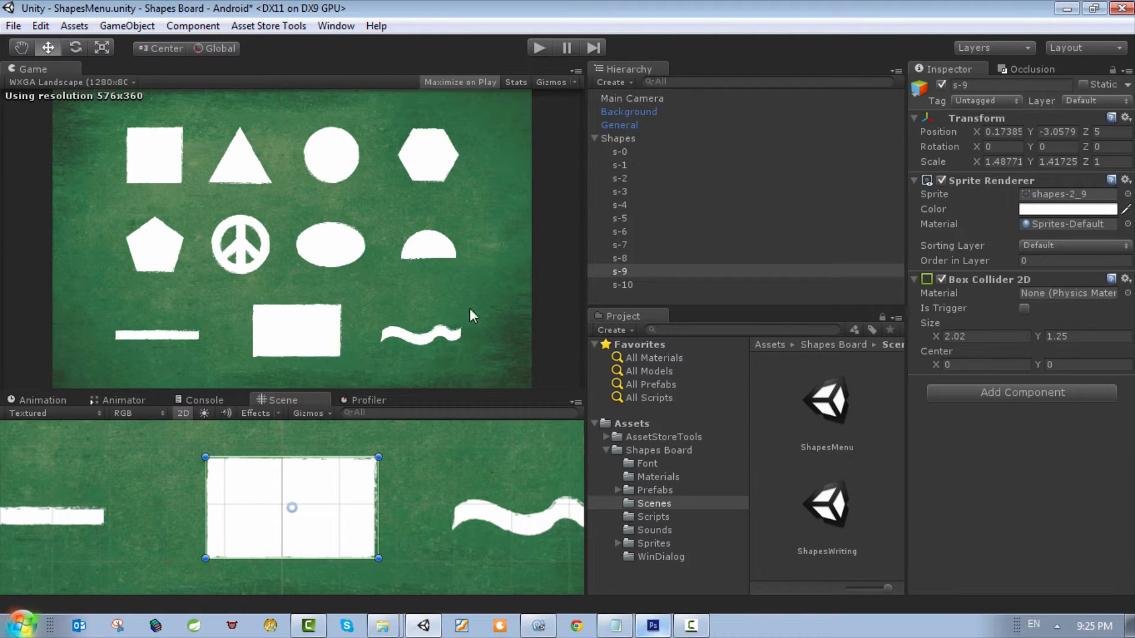
pyautogui.click(626, 261)
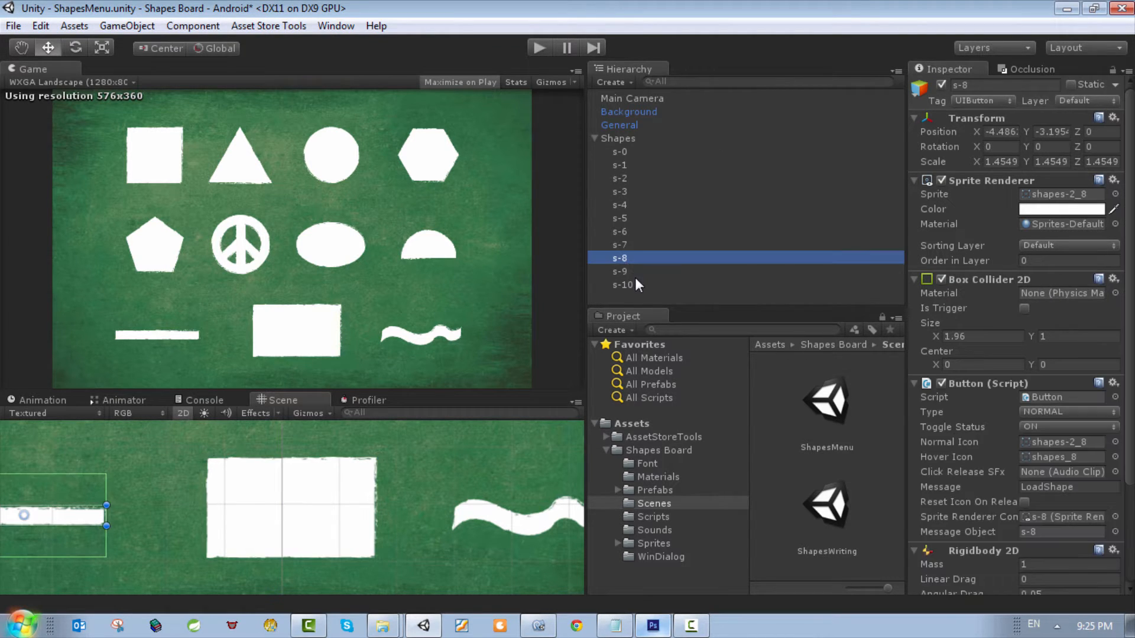
pyautogui.click(630, 274)
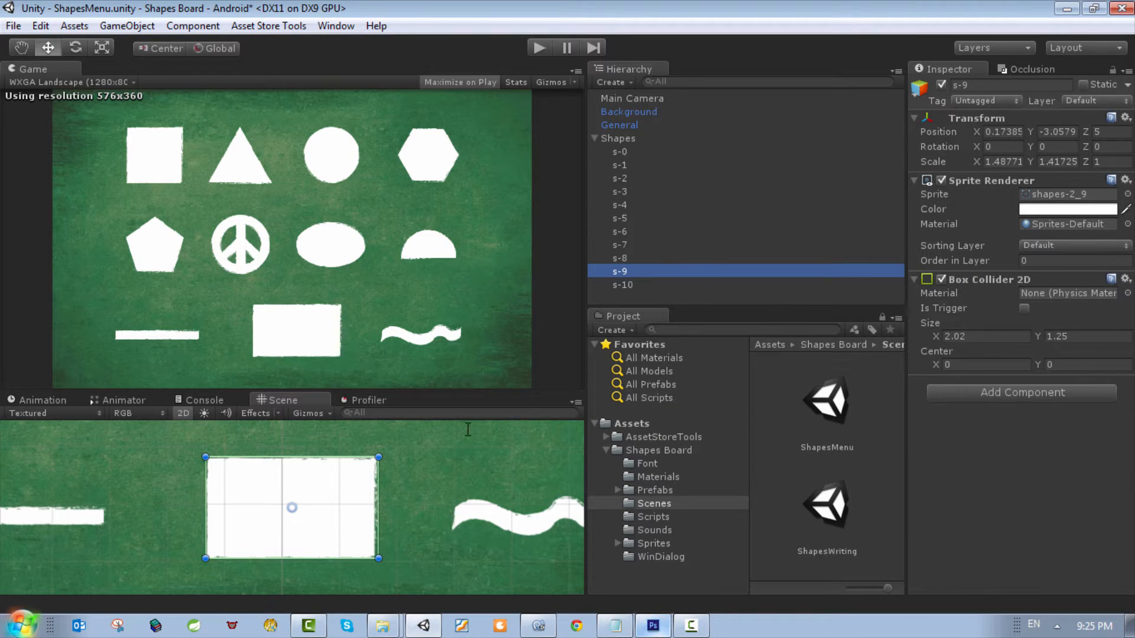
# Step: Add a Rigidbody 2D component to s-9 and enable its Fixed Angle and Is Kinematic options
pyautogui.click(1023, 393)
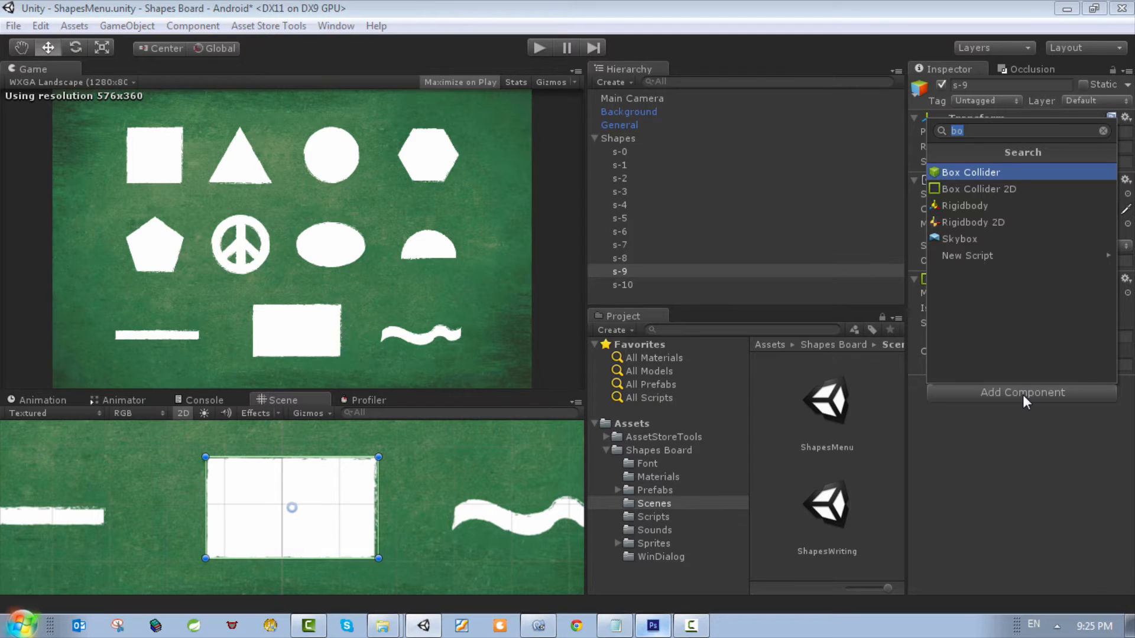
pyautogui.press('Down')
pyautogui.press('Down')
pyautogui.press('Down')
pyautogui.press('Return')
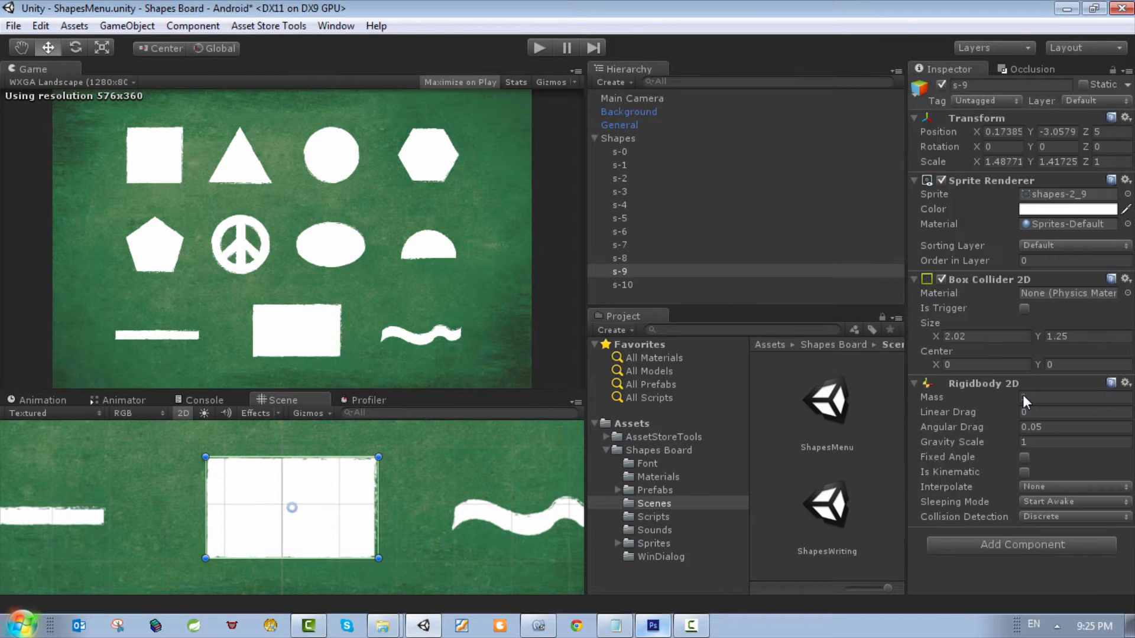
pyautogui.click(1024, 457)
pyautogui.click(1023, 471)
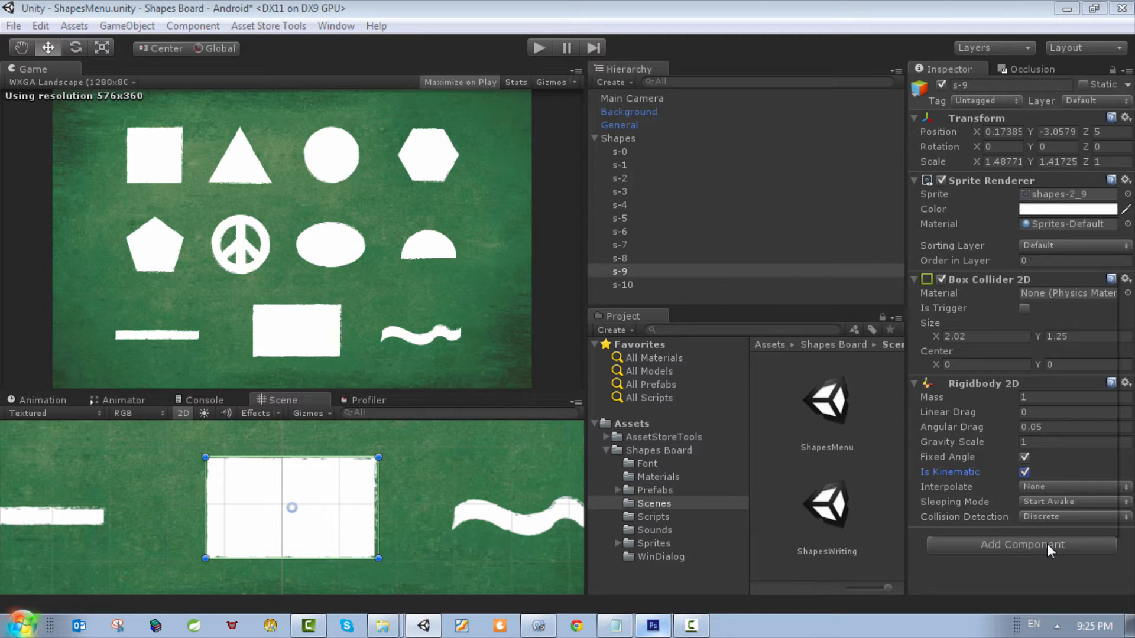
# Step: Add the Button script component to s-9
pyautogui.click(1026, 546)
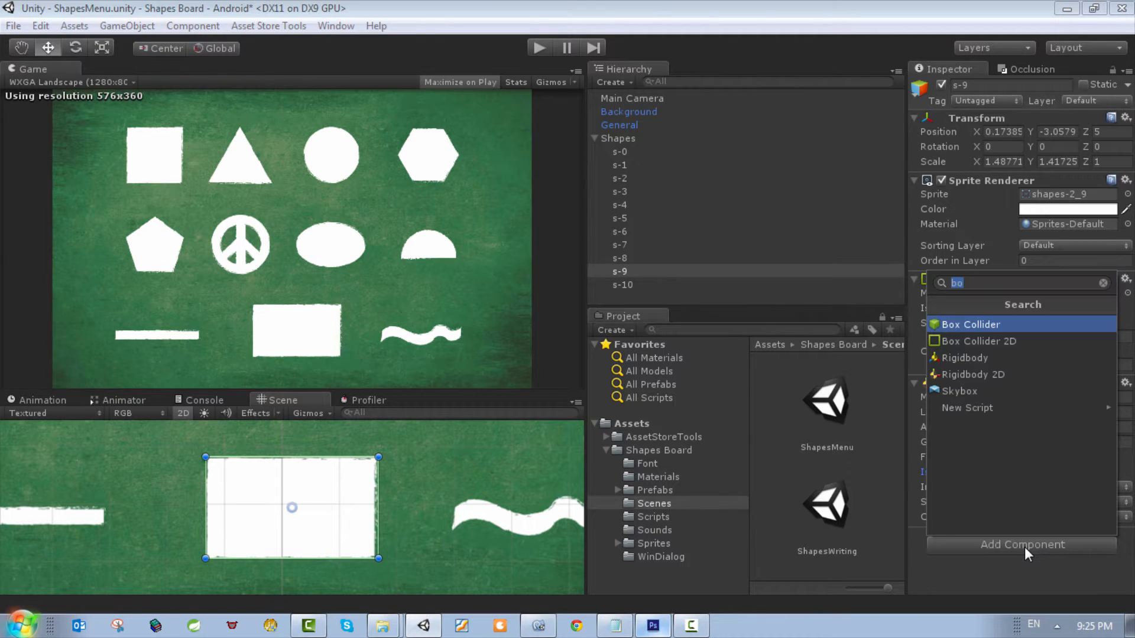
pyautogui.write('n')
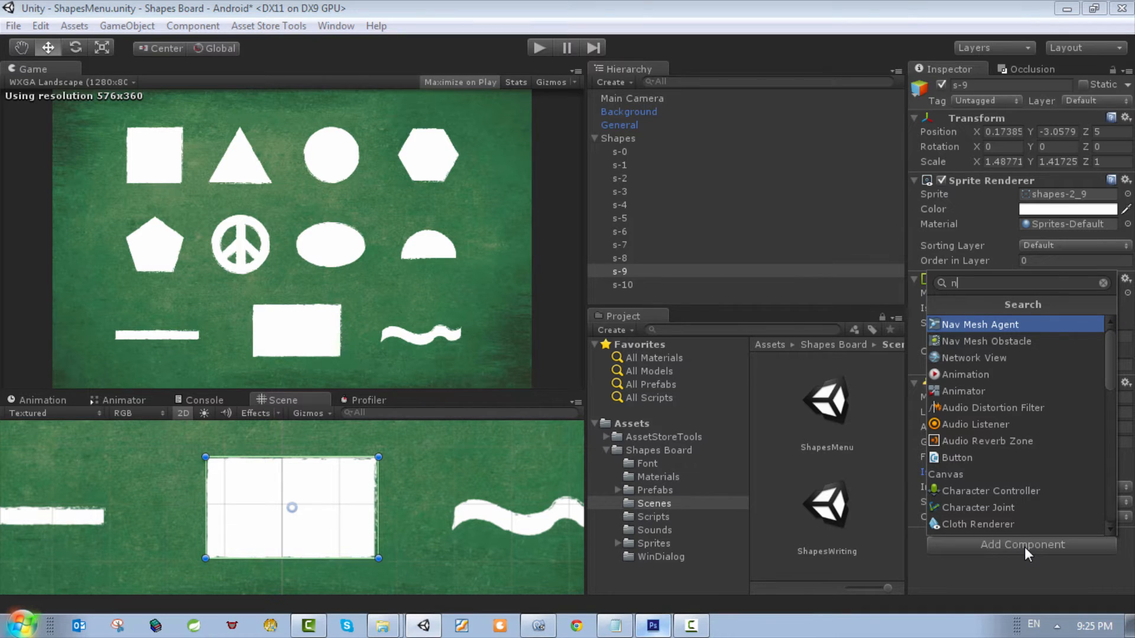
pyautogui.press('BackSpace')
pyautogui.write('bu')
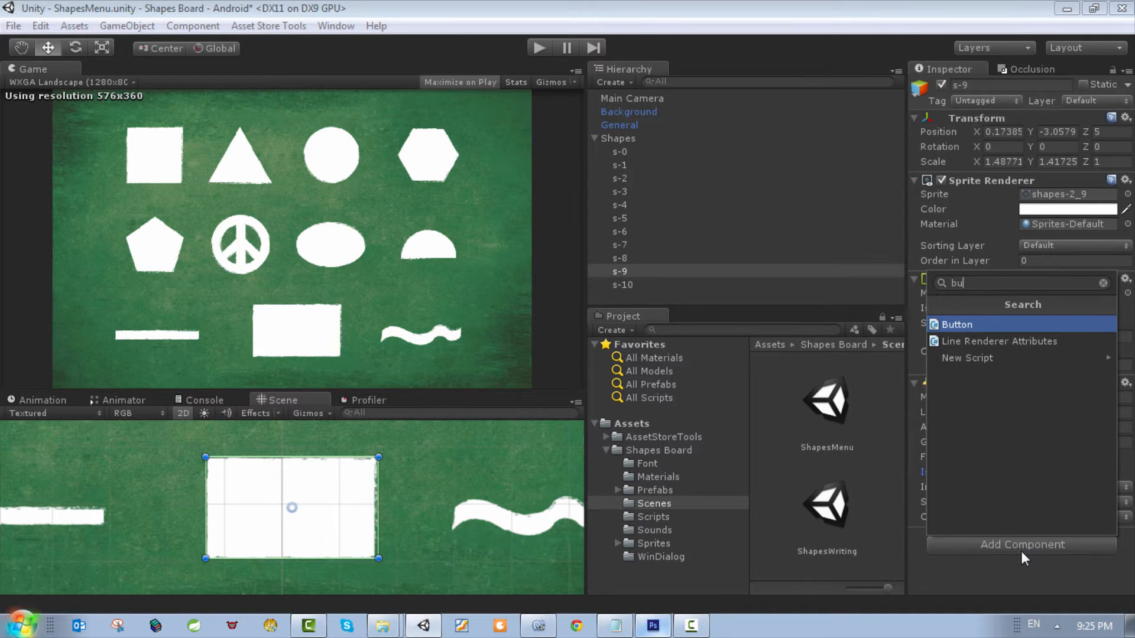
pyautogui.click(958, 322)
pyautogui.scroll(-3, 1052, 491)
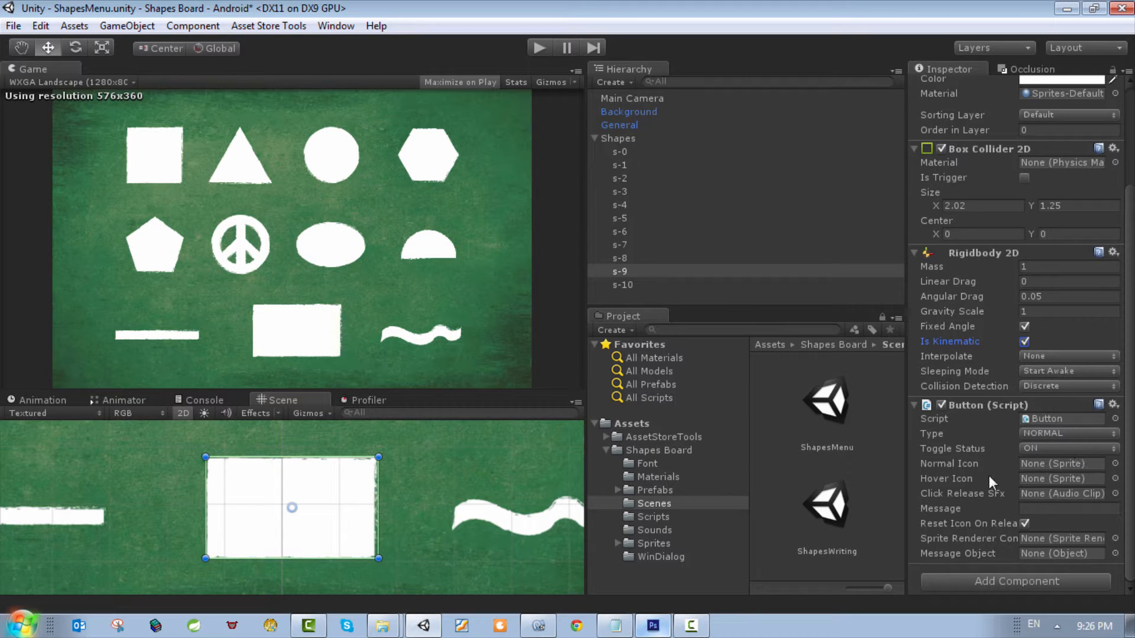
# Step: Set the Normal Icon of s-9's Button script to the white rectangle sprite shapes-2_9
pyautogui.click(1115, 478)
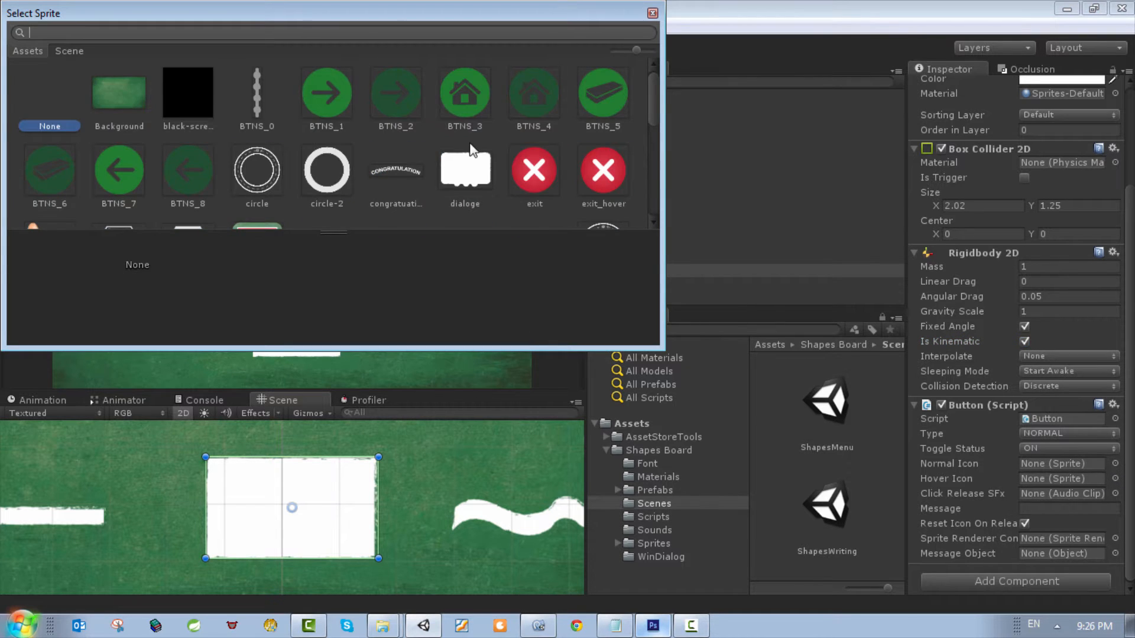
pyautogui.scroll(-5, 474, 163)
pyautogui.click(535, 150)
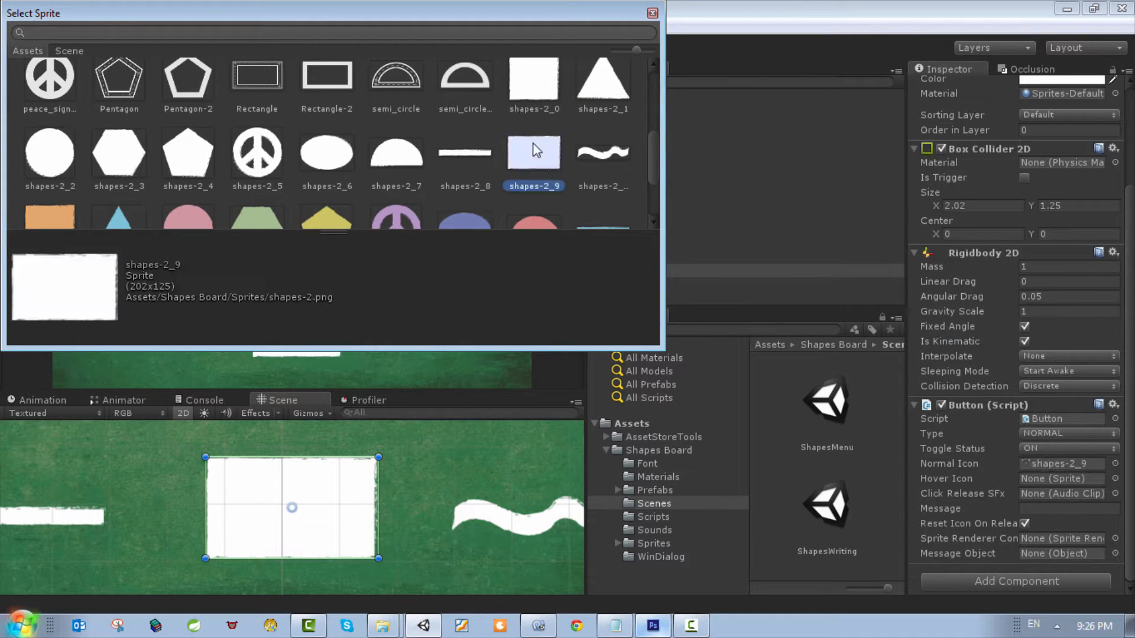
pyautogui.doubleClick(536, 153)
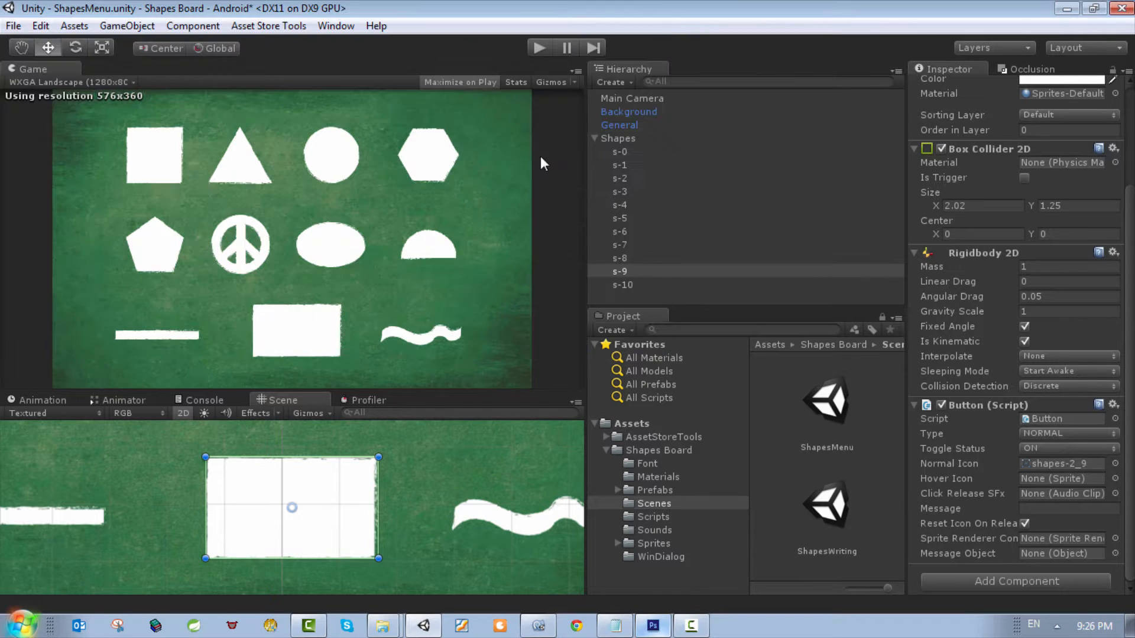
# Step: Set the Button script's Hover Icon to the orange rectangle sprite shapes_9 and its Message to LoadShape
pyautogui.click(1114, 479)
pyautogui.scroll(-10, 478, 189)
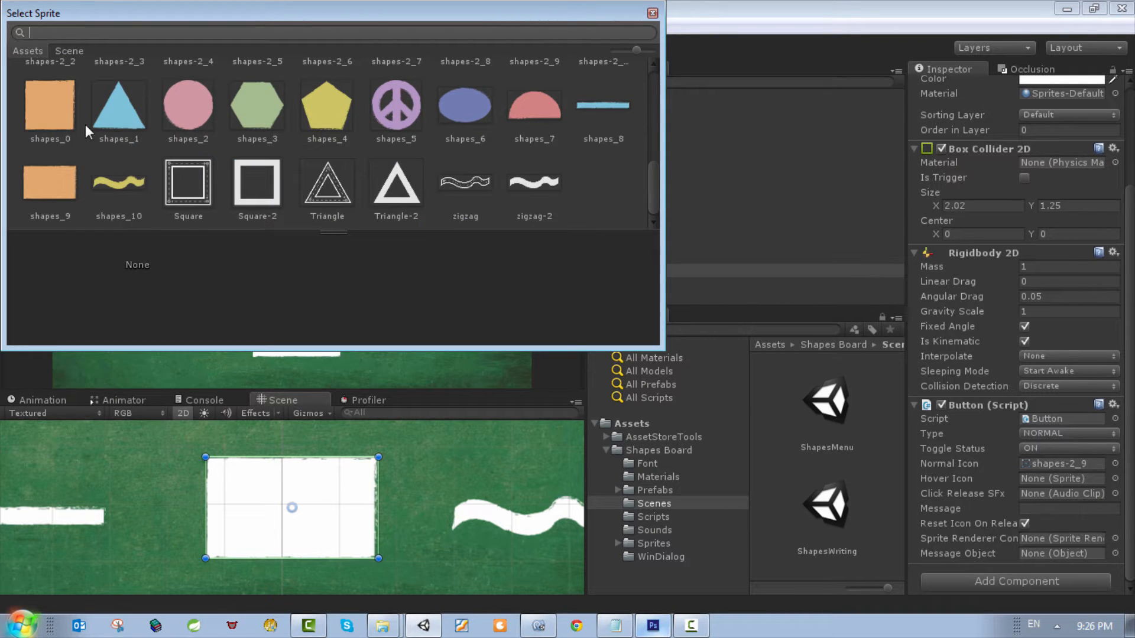
pyautogui.doubleClick(56, 203)
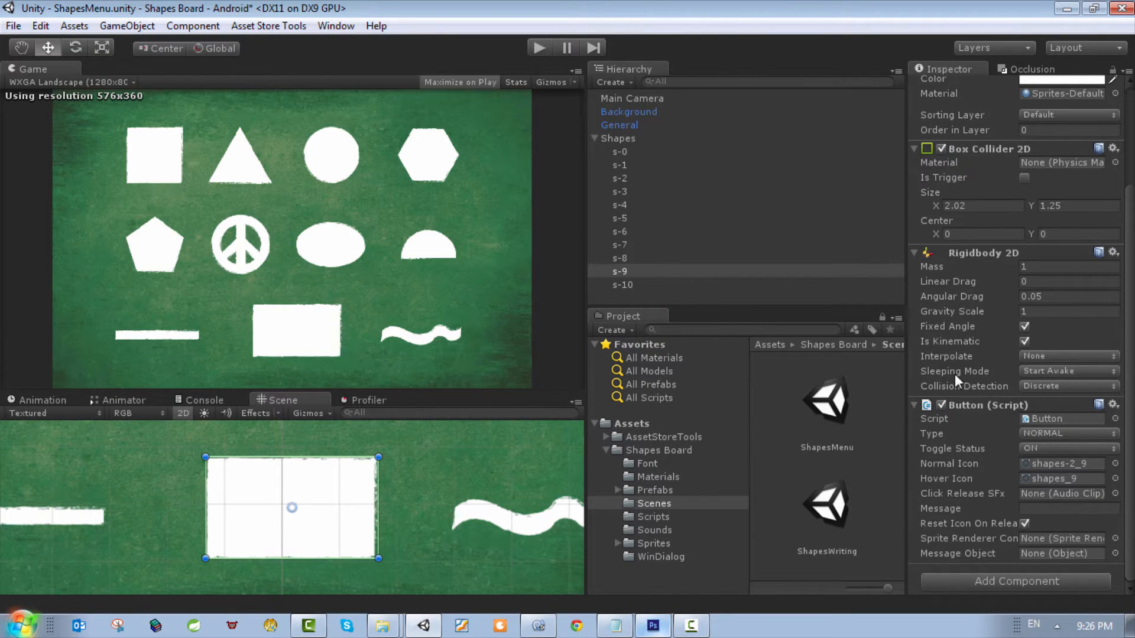
pyautogui.click(1043, 508)
pyautogui.write('LoadShape')
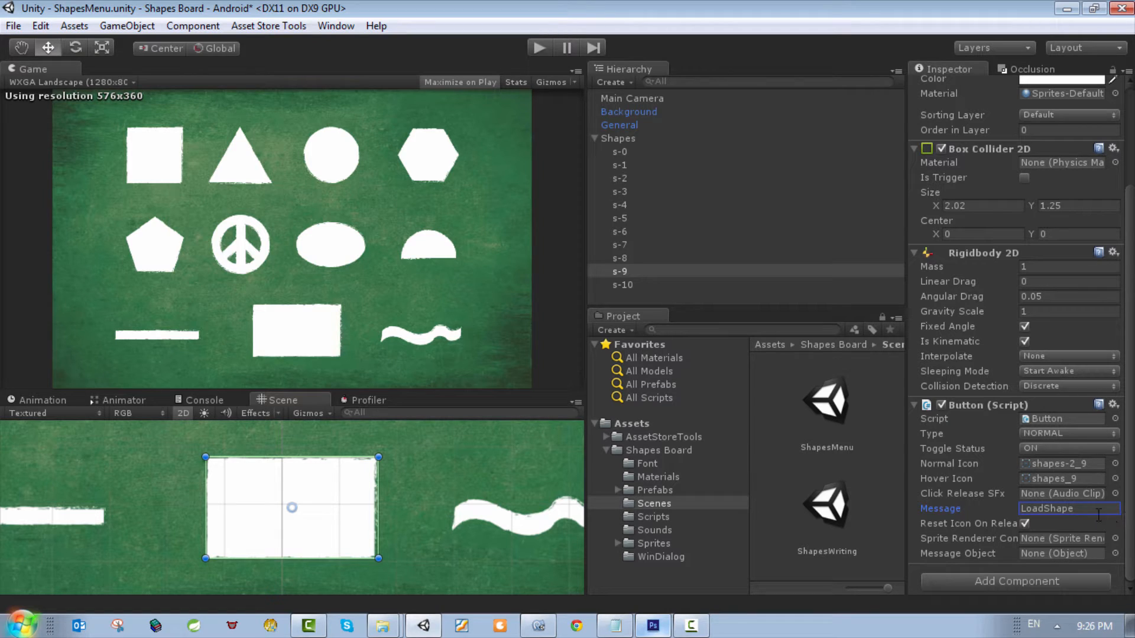
# Step: Compare the Button script settings of s-8 with those of s-9, checking the sprite renderer and Message Object references
pyautogui.click(622, 259)
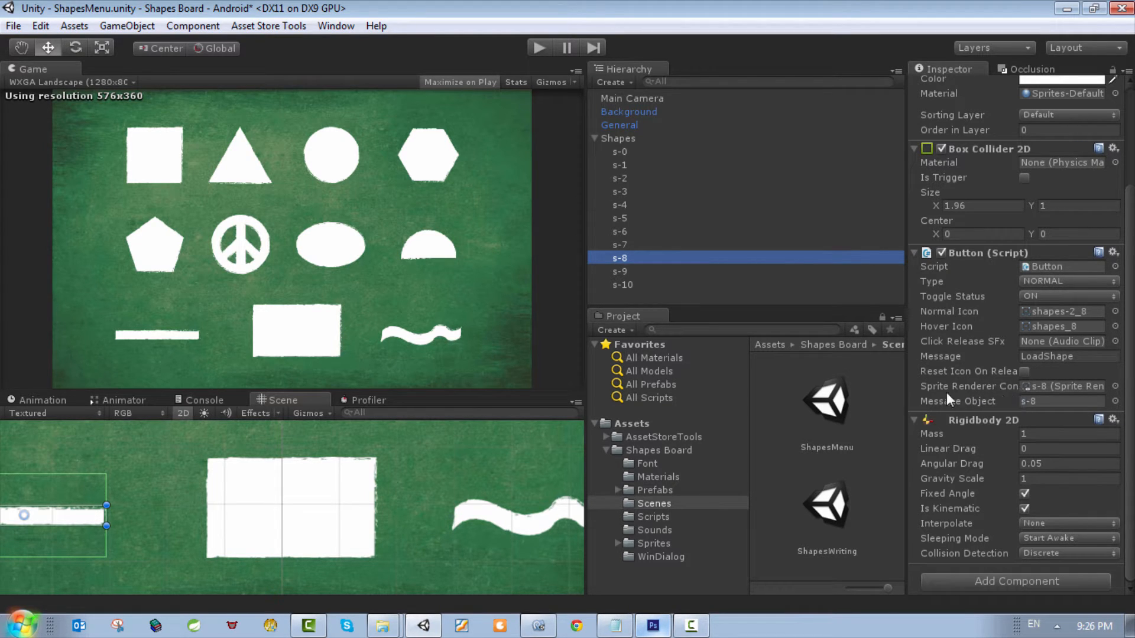
pyautogui.moveTo(907, 391); pyautogui.dragTo(893, 394)
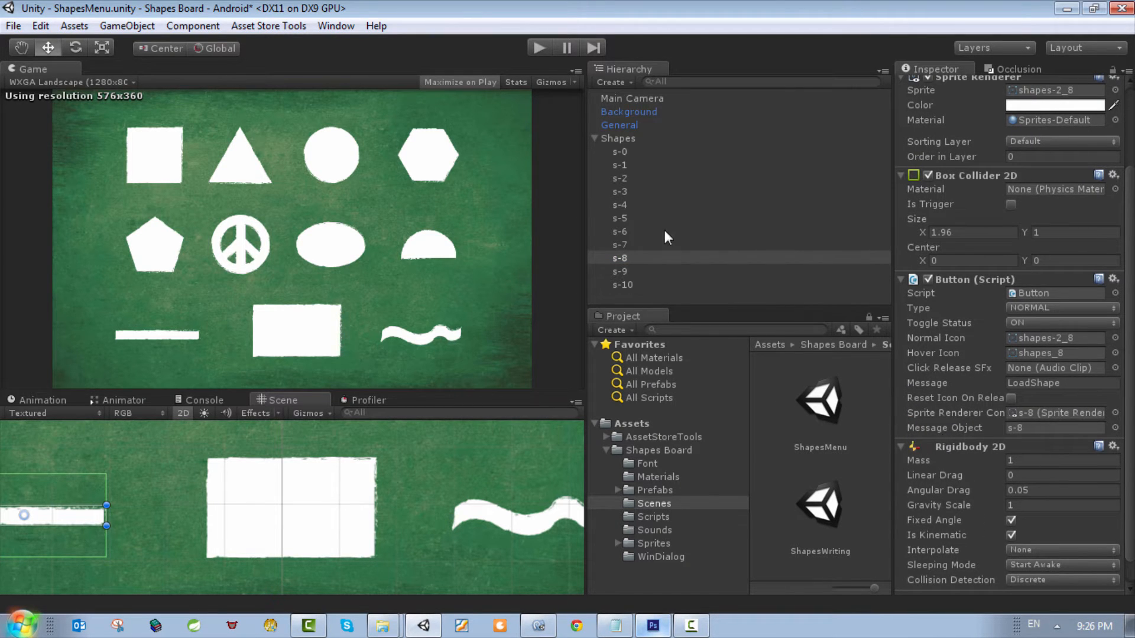
pyautogui.click(626, 273)
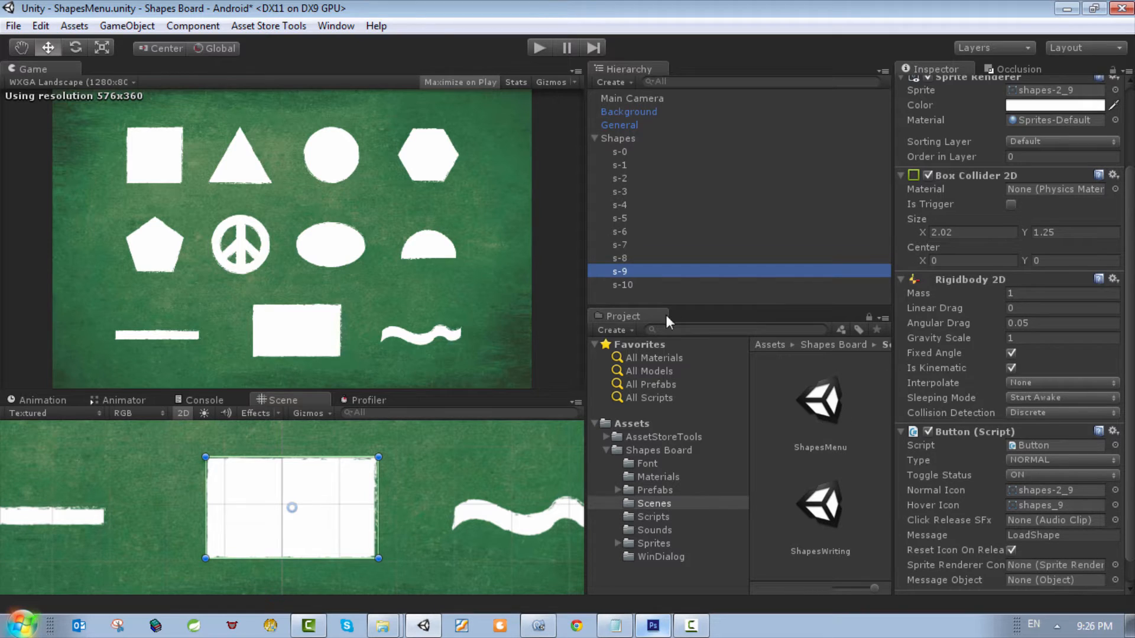
pyautogui.scroll(-2, 1090, 515)
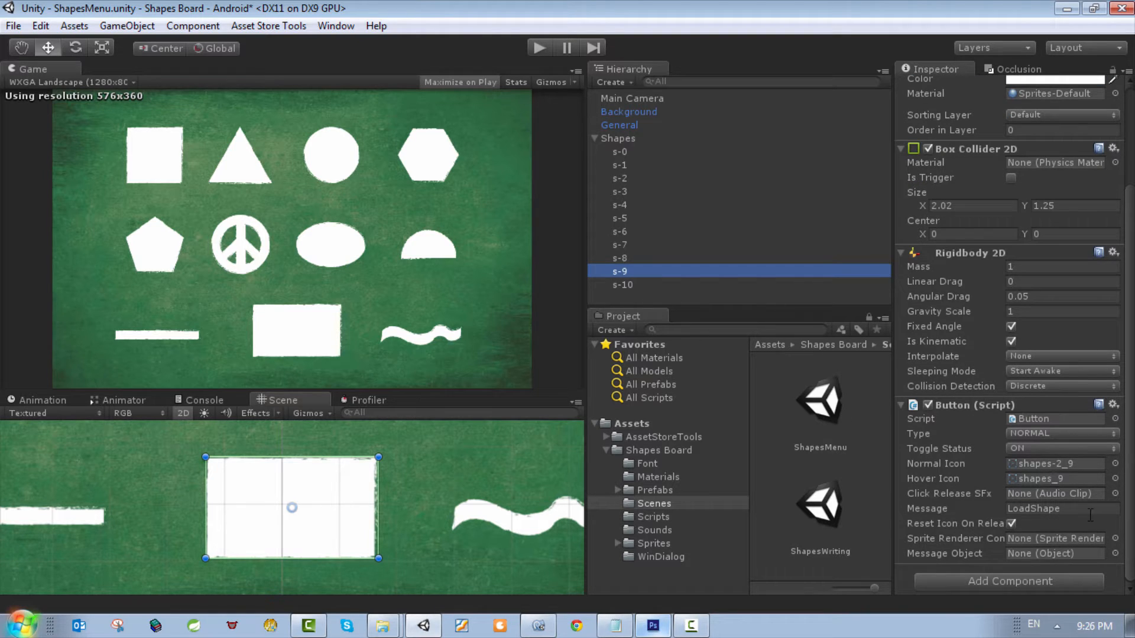
pyautogui.click(1115, 539)
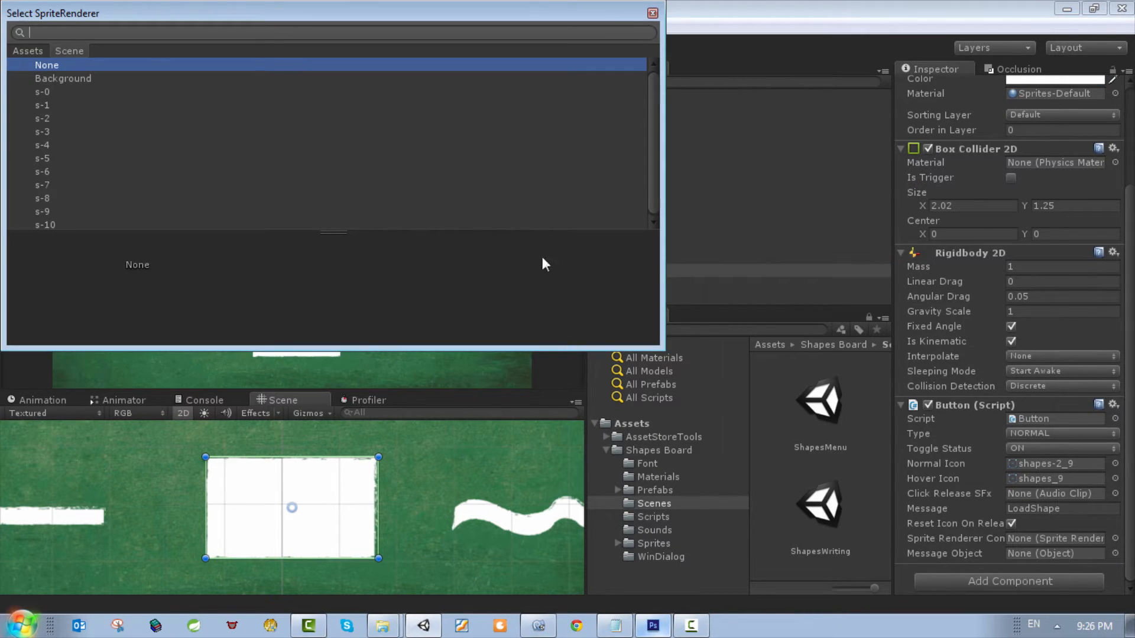
pyautogui.doubleClick(37, 197)
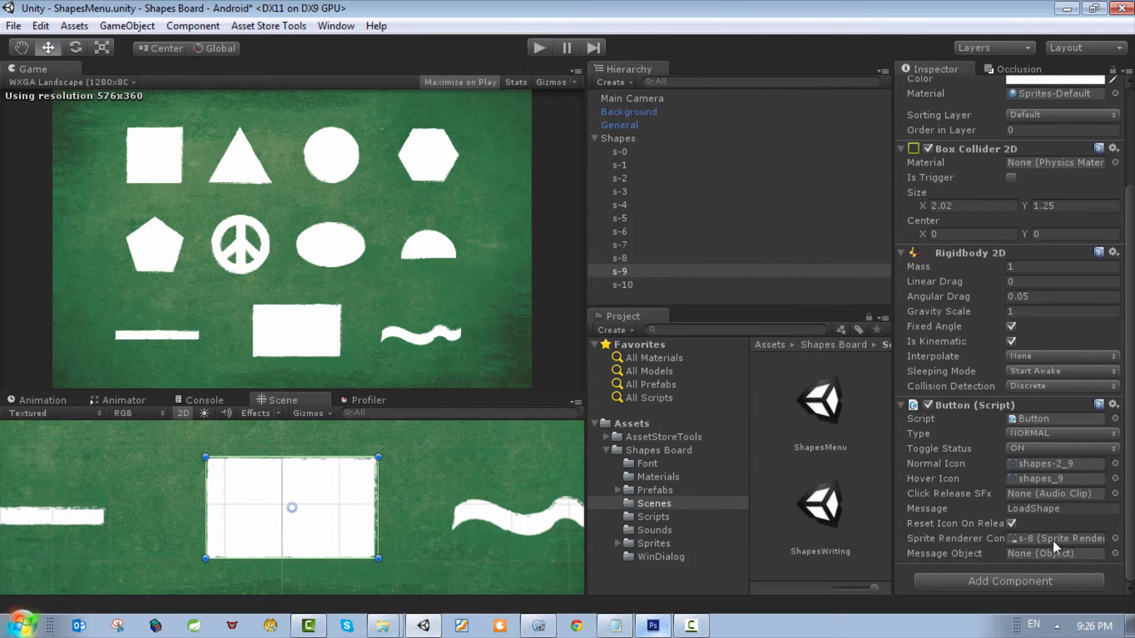
pyautogui.click(1115, 553)
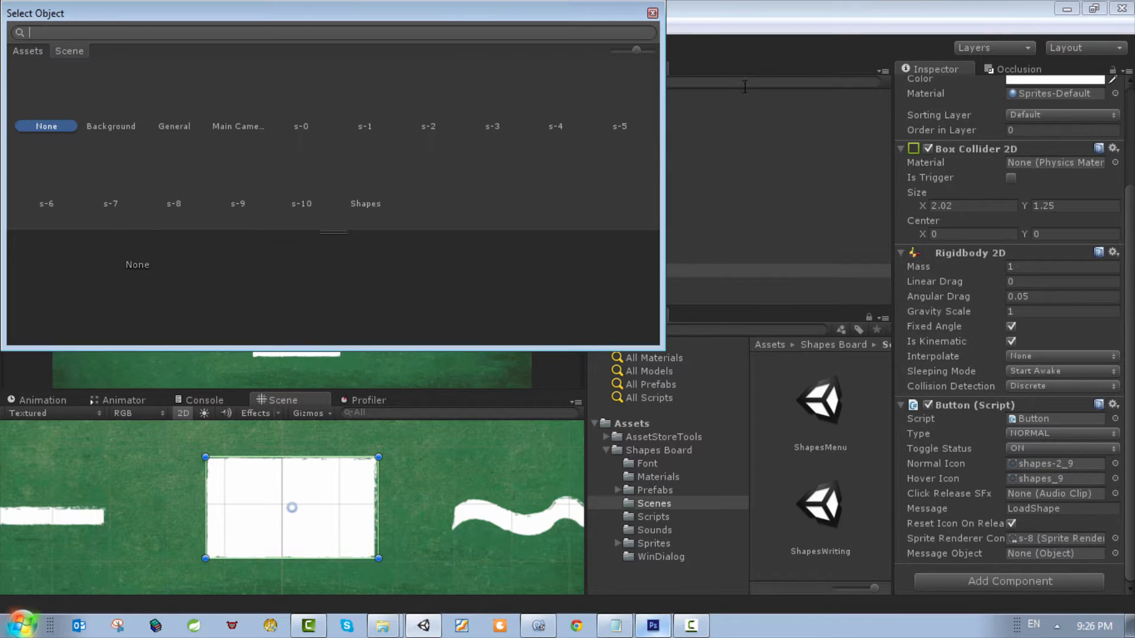
pyautogui.click(653, 13)
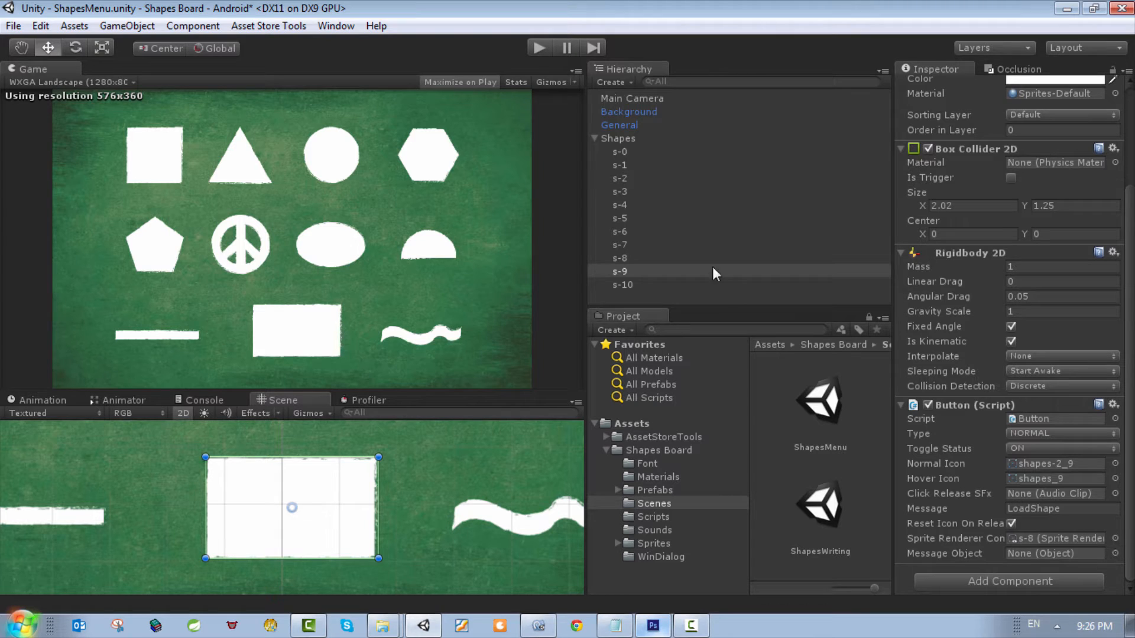
# Step: Assign s-9 as both the sprite renderer reference and the Message Object of s-9's Button script
pyautogui.click(1111, 539)
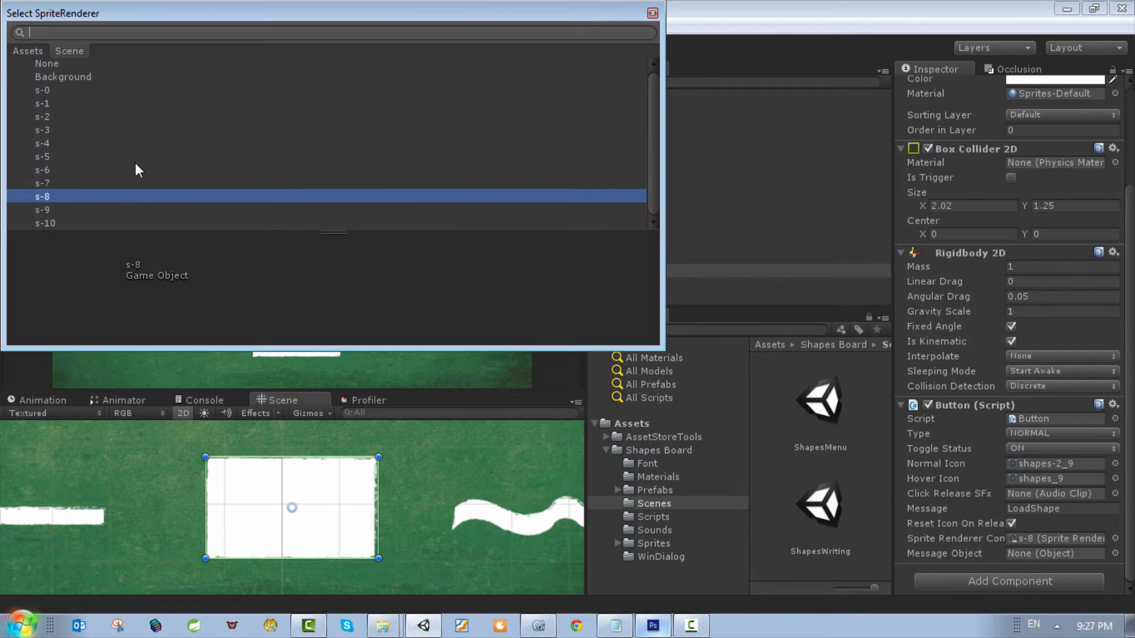
pyautogui.doubleClick(43, 212)
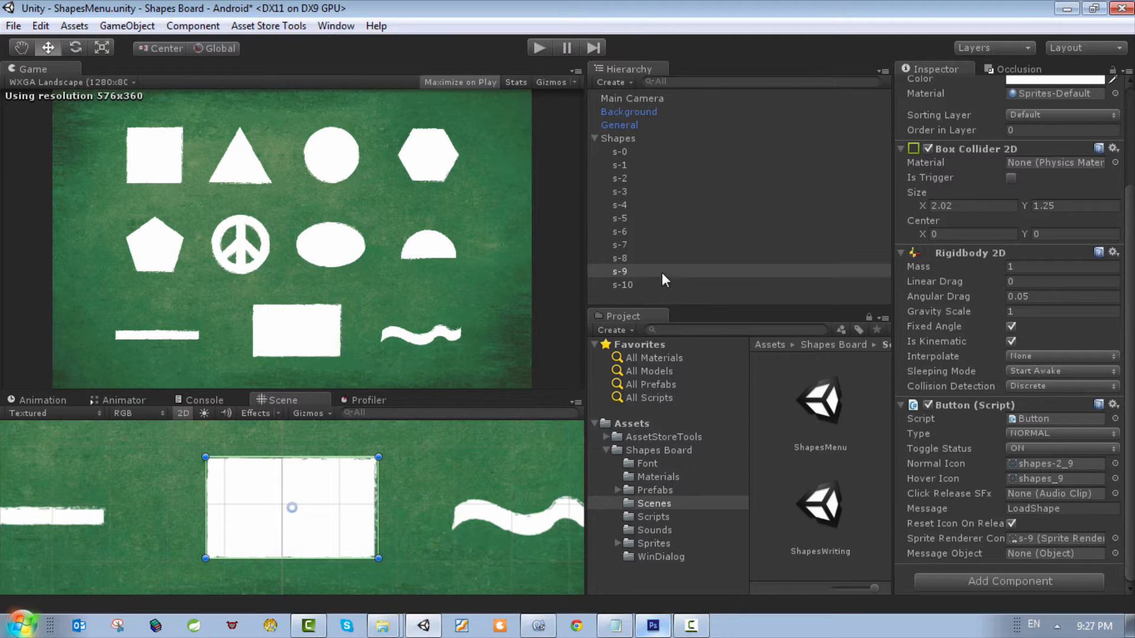
pyautogui.moveTo(621, 279); pyautogui.dragTo(1065, 558)
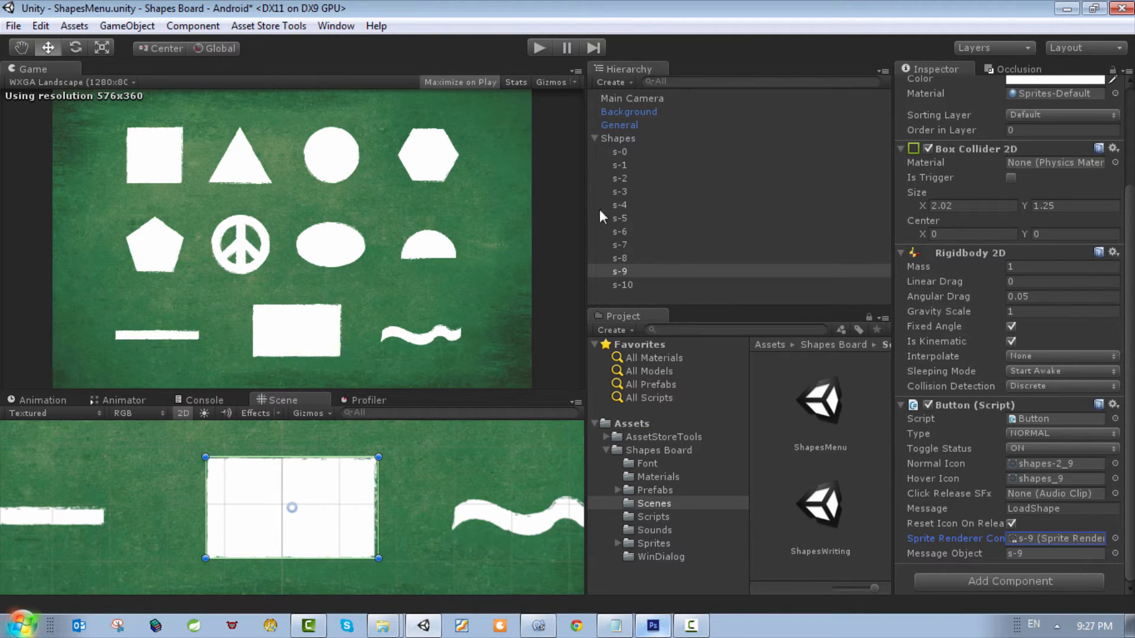
pyautogui.click(629, 271)
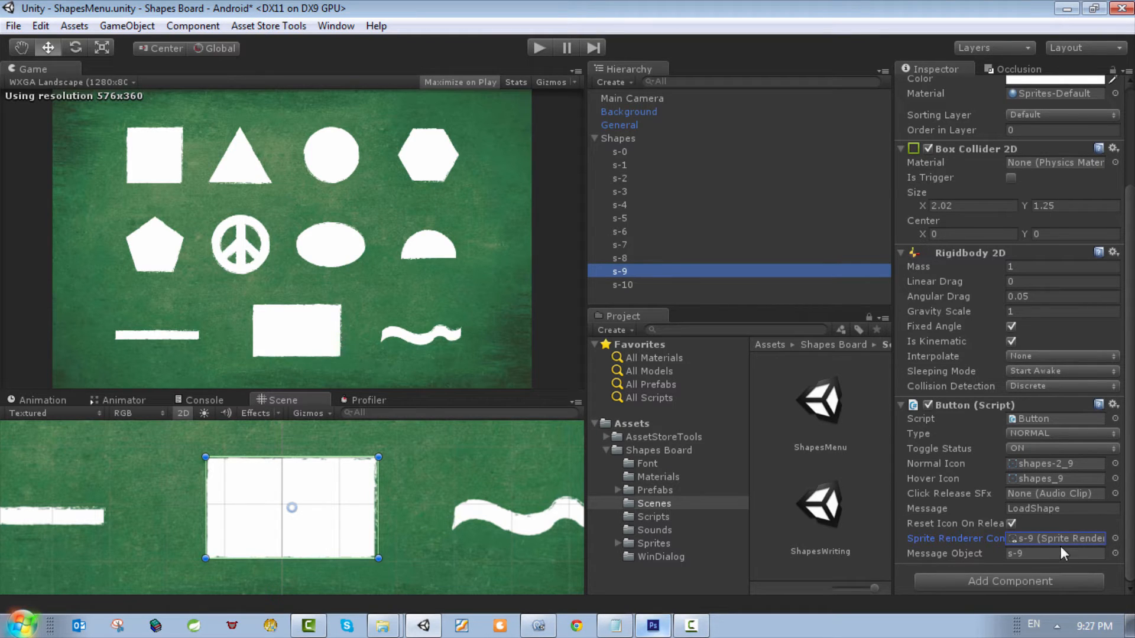
# Step: Open the Events script attached to Main Camera in MonoDevelop
pyautogui.click(1056, 510)
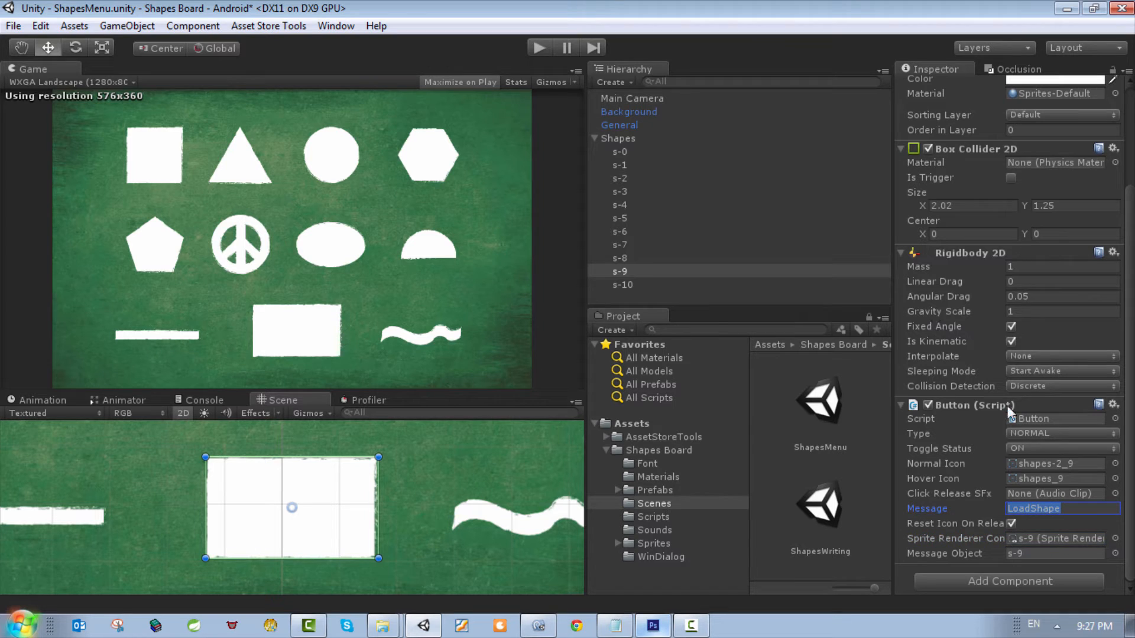
pyautogui.click(633, 110)
pyautogui.click(634, 101)
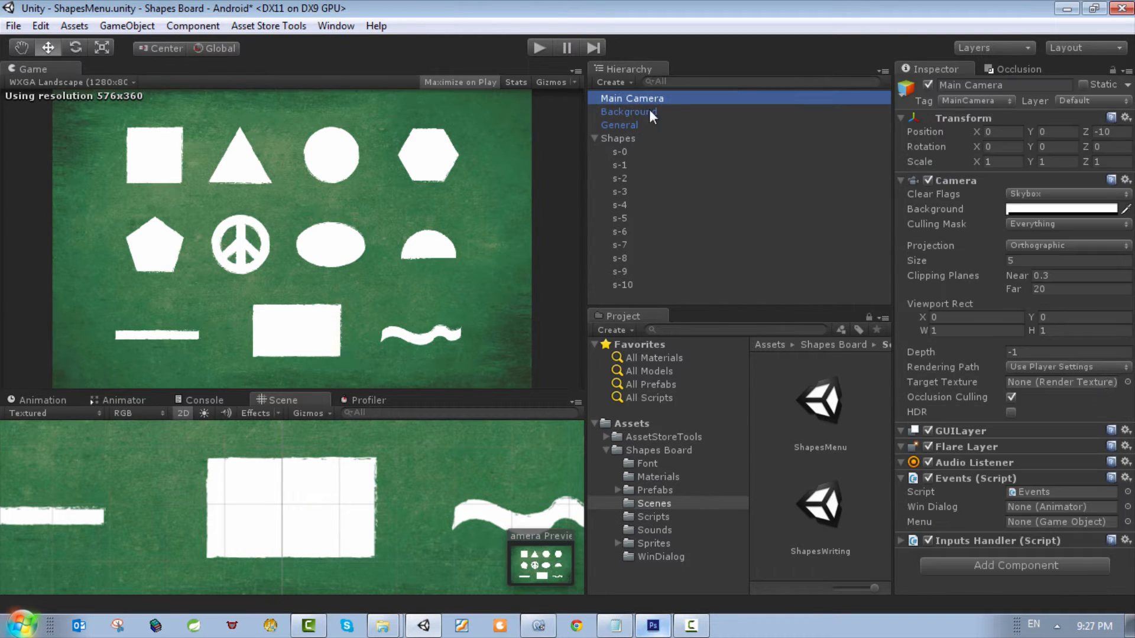
pyautogui.click(1125, 478)
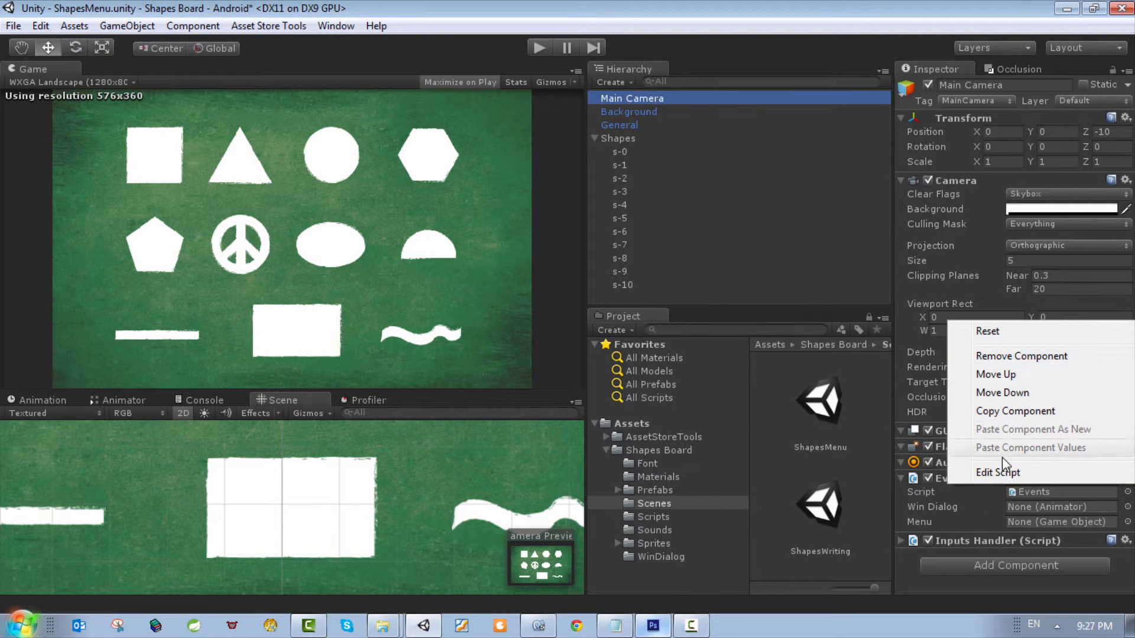
pyautogui.click(1006, 472)
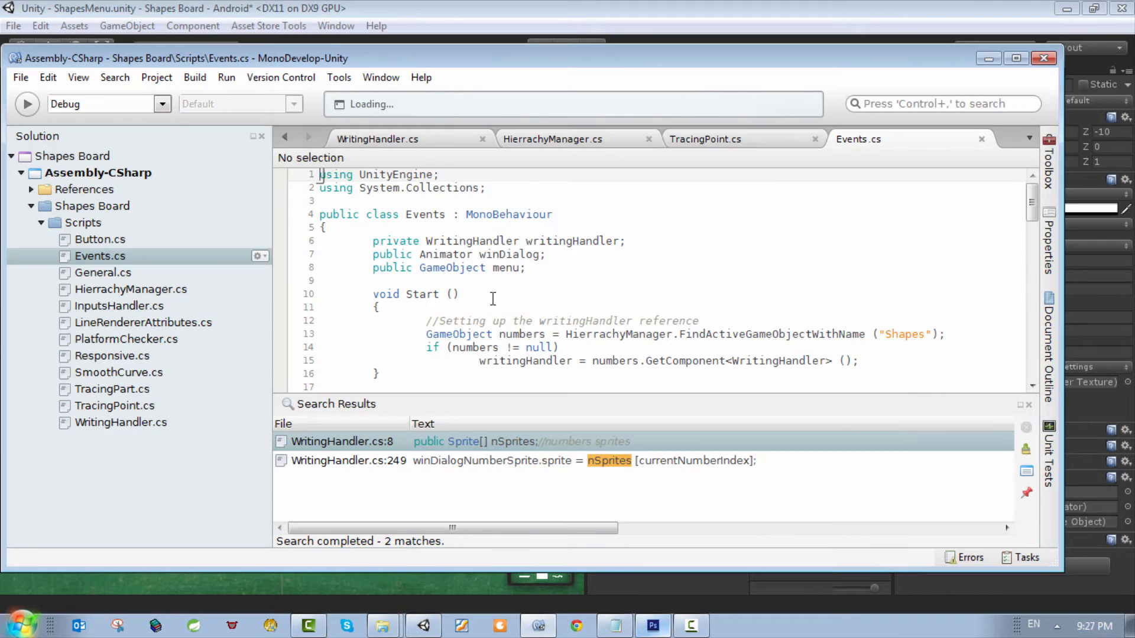
# Step: Search Events.cs for LoadShape and go to the method's definition
pyautogui.click(487, 275)
pyautogui.hotkey('ctrl', 'f')
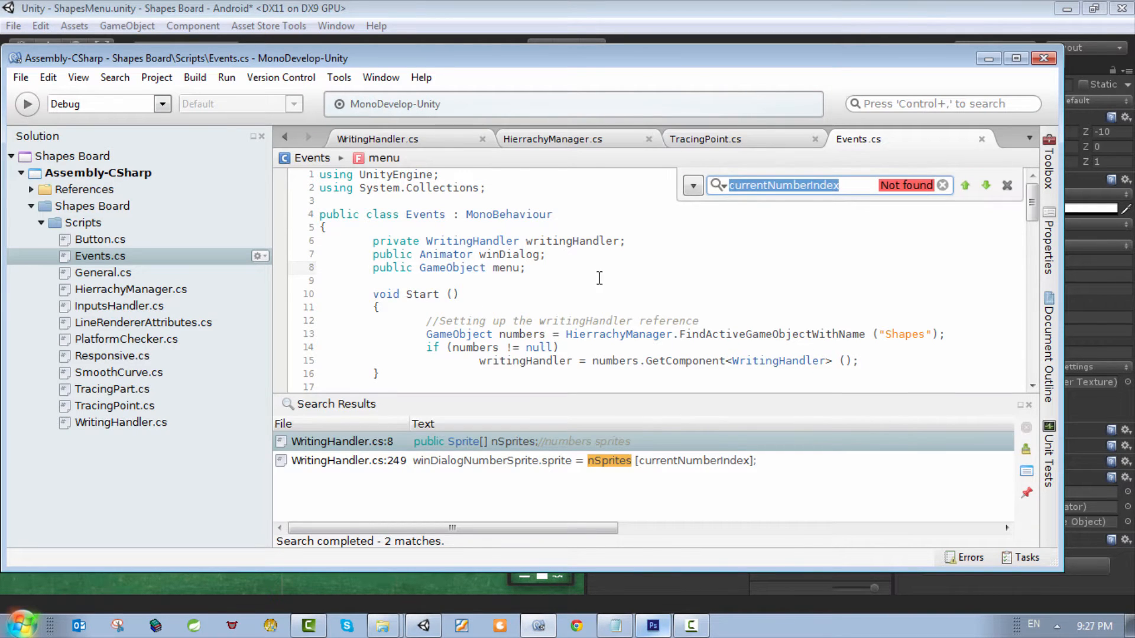
pyautogui.write('LoadShape')
pyautogui.click(571, 302)
pyautogui.scroll(-2, 570, 300)
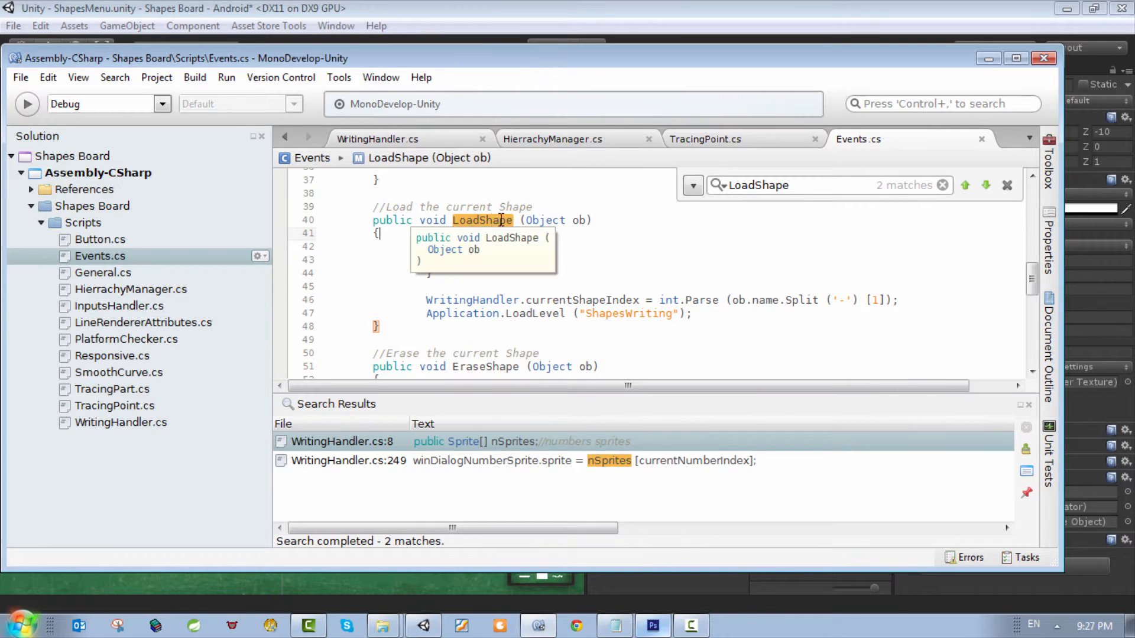
pyautogui.click(500, 208)
pyautogui.click(489, 230)
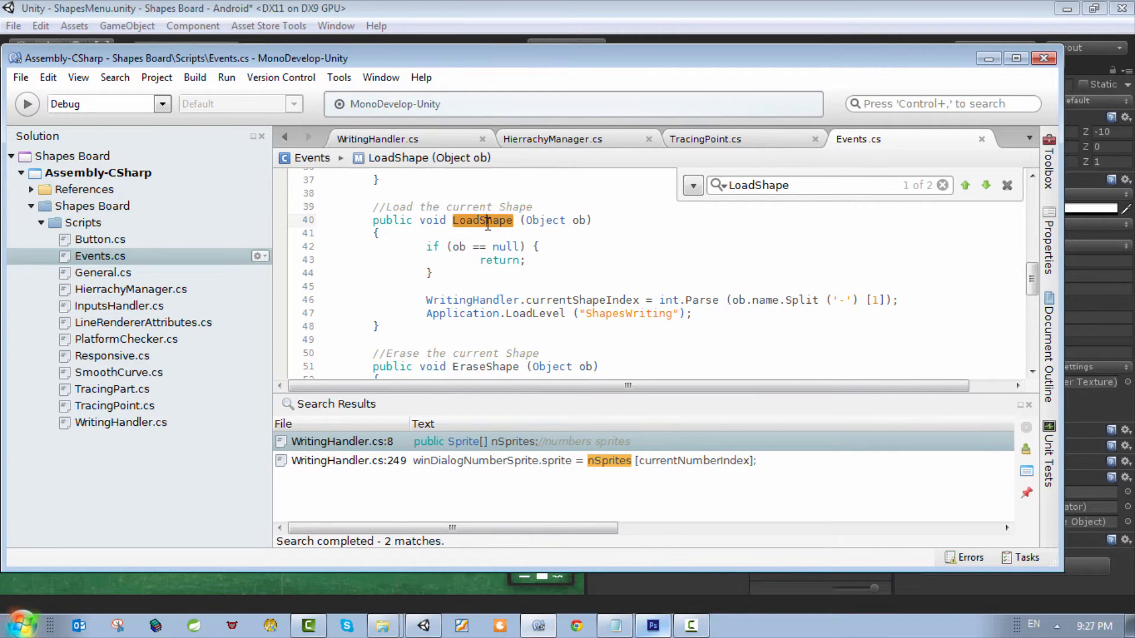
# Step: Examine LoadShape's Object parameter, its null check and the line that assigns WritingHandler.currentShapeIndex
pyautogui.moveTo(526, 222)
pyautogui.mouseDown()
pyautogui.moveTo(593, 221)
pyautogui.moveTo(526, 221)
pyautogui.mouseUp()
pyautogui.click(587, 232)
pyautogui.click(526, 221)
pyautogui.moveTo(503, 281); pyautogui.dragTo(402, 246)
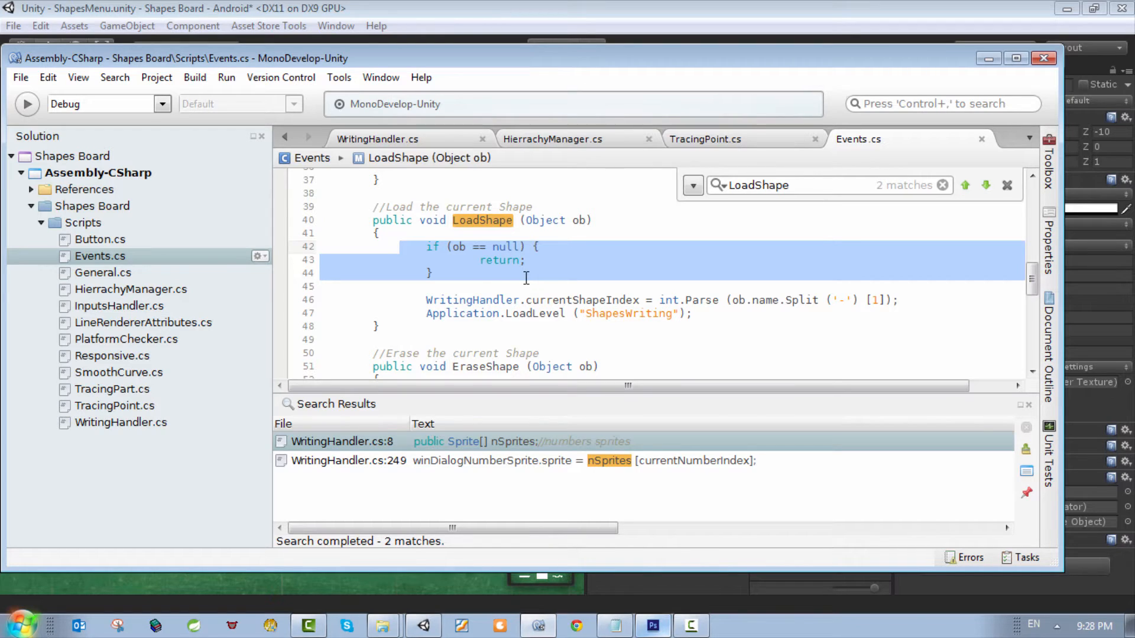
pyautogui.click(473, 300)
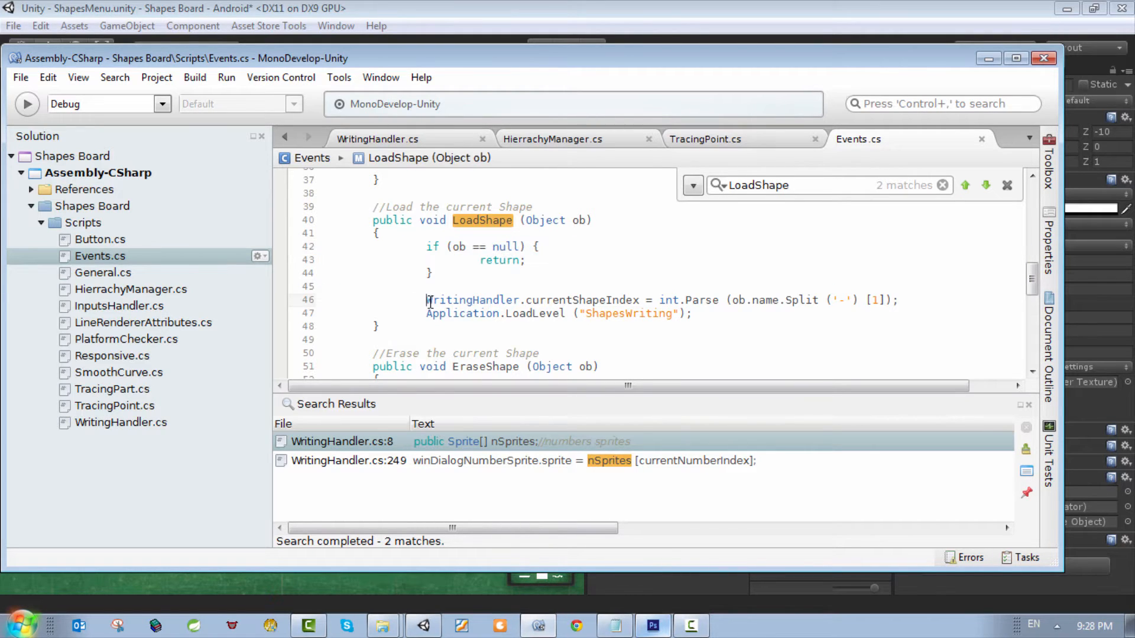
pyautogui.tripleClick(428, 300)
pyautogui.doubleClick(492, 302)
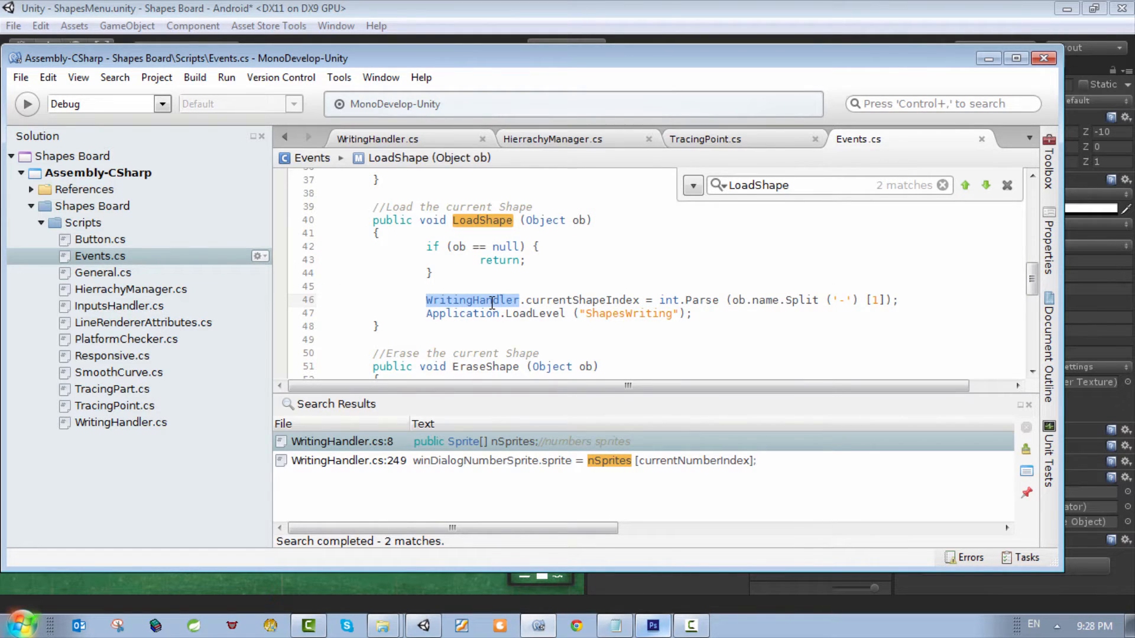
pyautogui.doubleClick(609, 299)
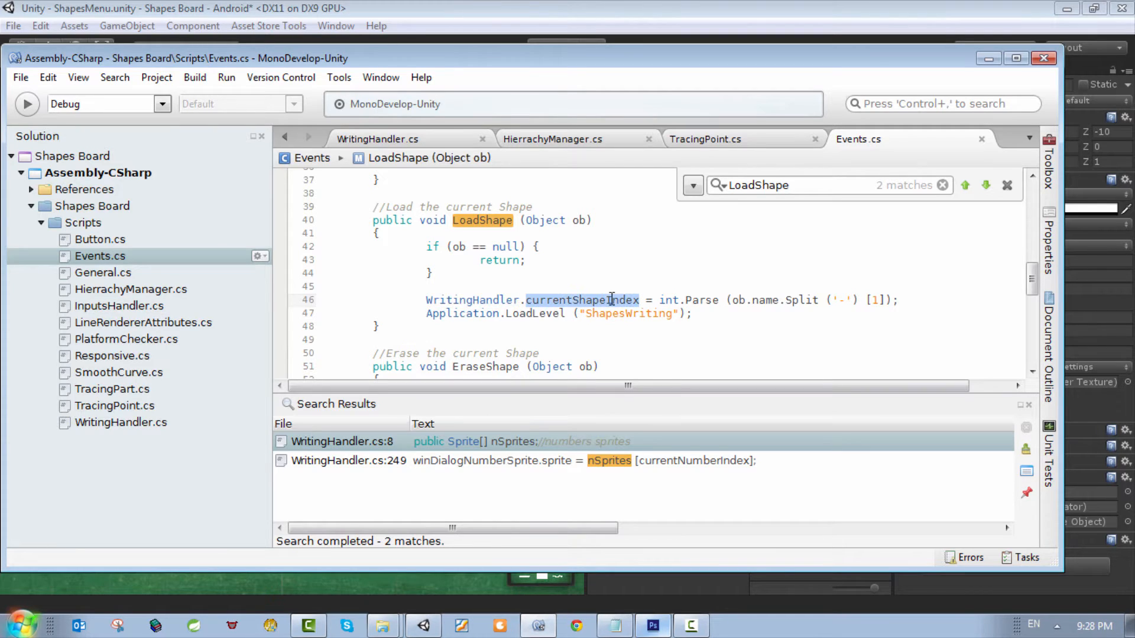
pyautogui.moveTo(899, 300); pyautogui.dragTo(660, 299)
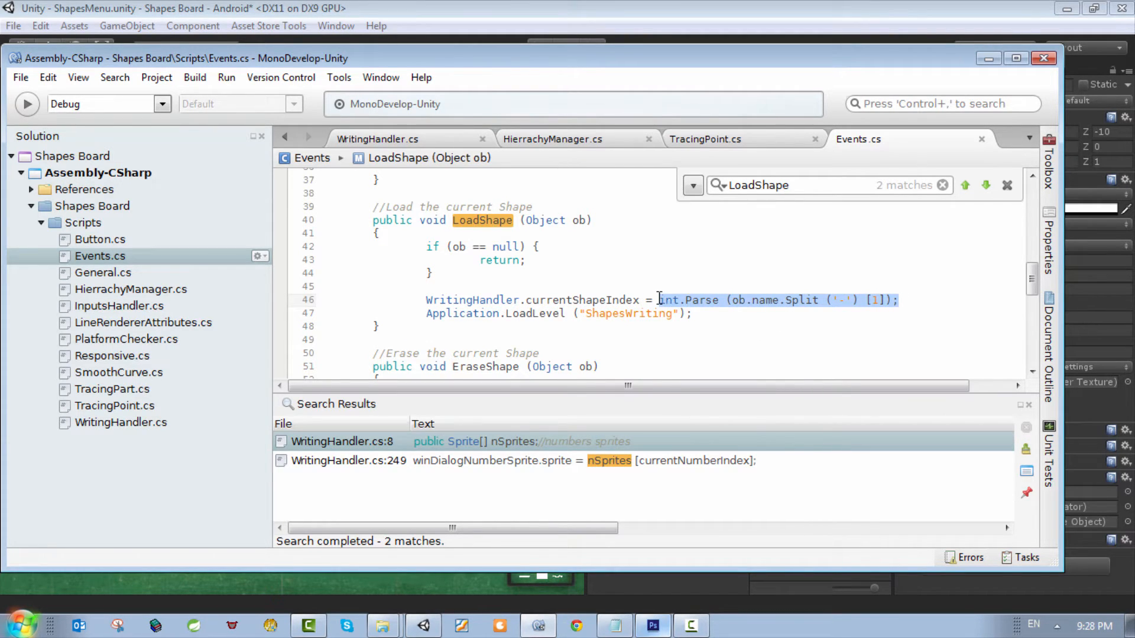
pyautogui.click(877, 299)
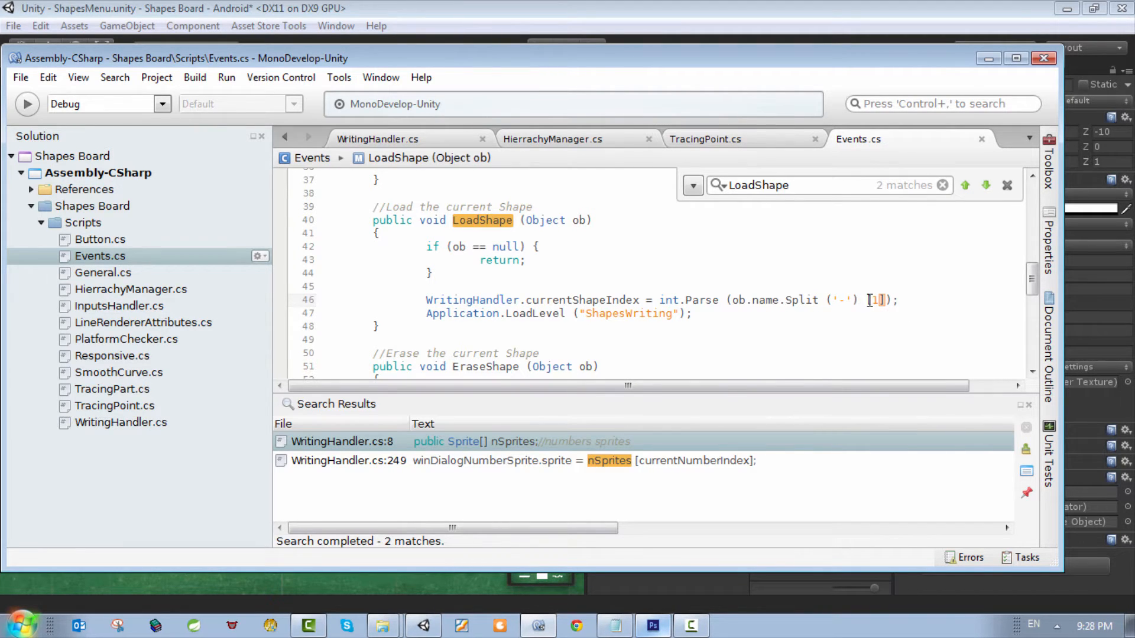
# Step: Add the example comment "//s-9 [2]" on the empty line above the currentShapeIndex assignment
pyautogui.moveTo(839, 292); pyautogui.dragTo(855, 298)
pyautogui.click(827, 287)
pyautogui.write('..sim-')
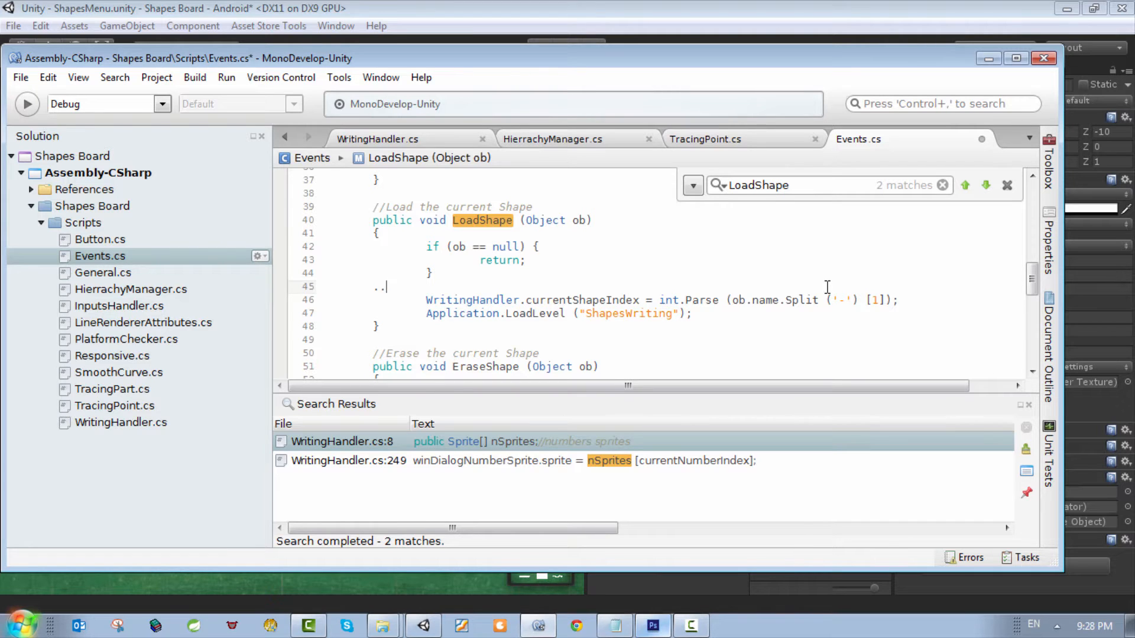
pyautogui.press('BackSpace')
pyautogui.press('BackSpace')
pyautogui.press('BackSpace')
pyautogui.press('BackSpace')
pyautogui.press('BackSpace')
pyautogui.press('BackSpace')
pyautogui.write('9')
pyautogui.moveTo(386, 287); pyautogui.dragTo(392, 288)
pyautogui.click(465, 289)
pyautogui.write('[2]')
pyautogui.press('Return')
# Step: Add the comments "//[0]s" and "//[1]9" below the example comment, and delete all three comment lines
pyautogui.write('//[0')
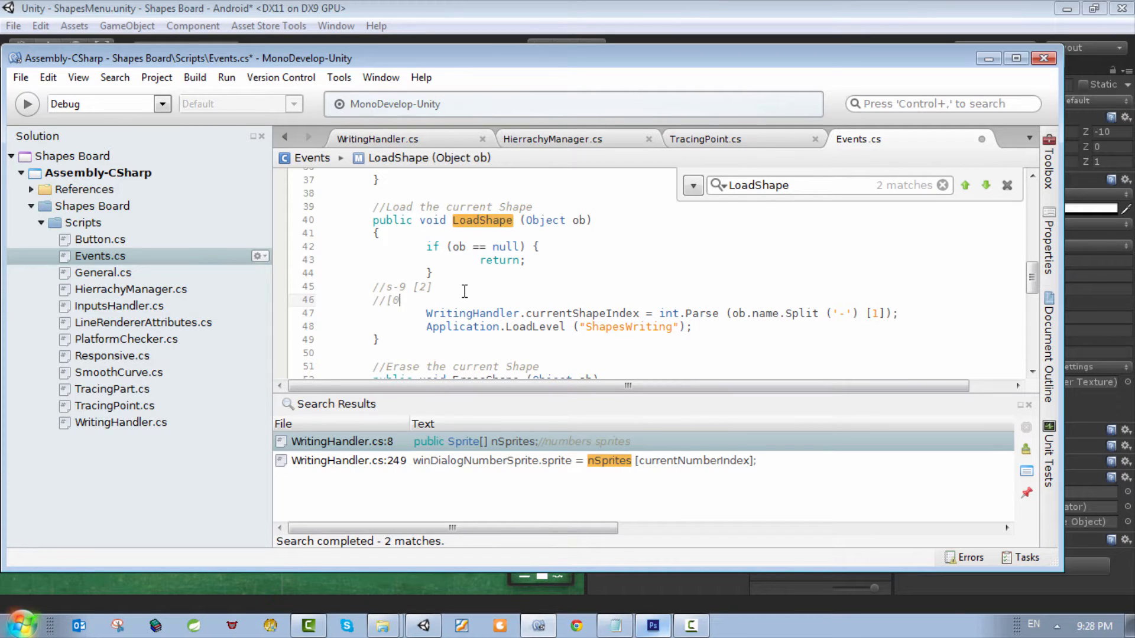
pyautogui.write(']s')
pyautogui.press('Return')
pyautogui.write('//[')
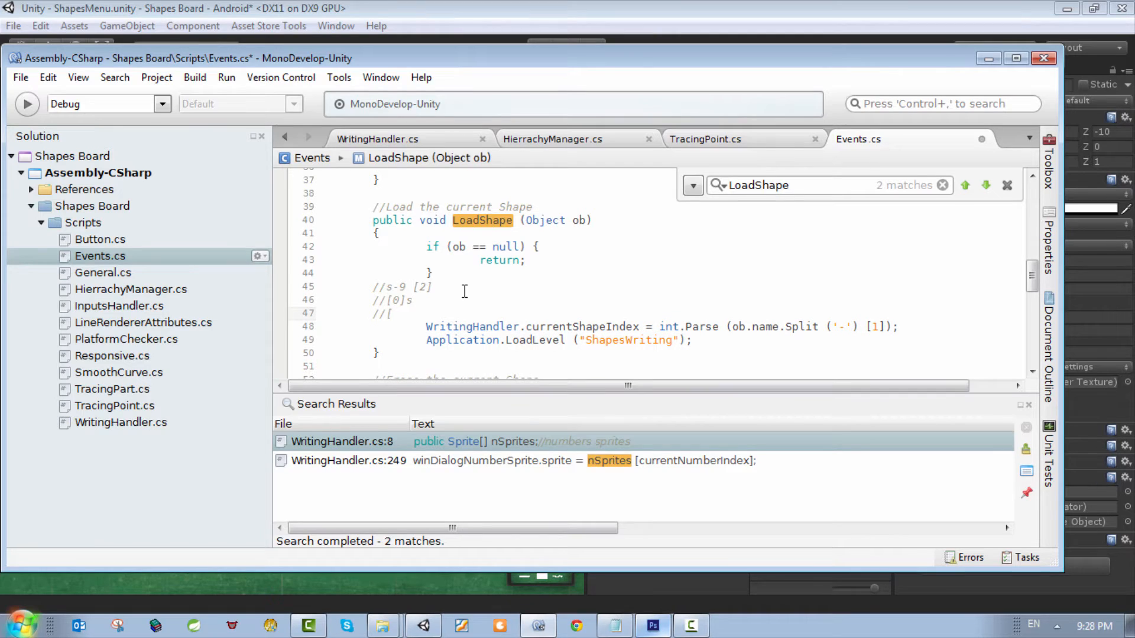
pyautogui.write('1]')
pyautogui.write('9')
pyautogui.press('BackSpace')
pyautogui.write('9')
pyautogui.moveTo(413, 314); pyautogui.dragTo(301, 288)
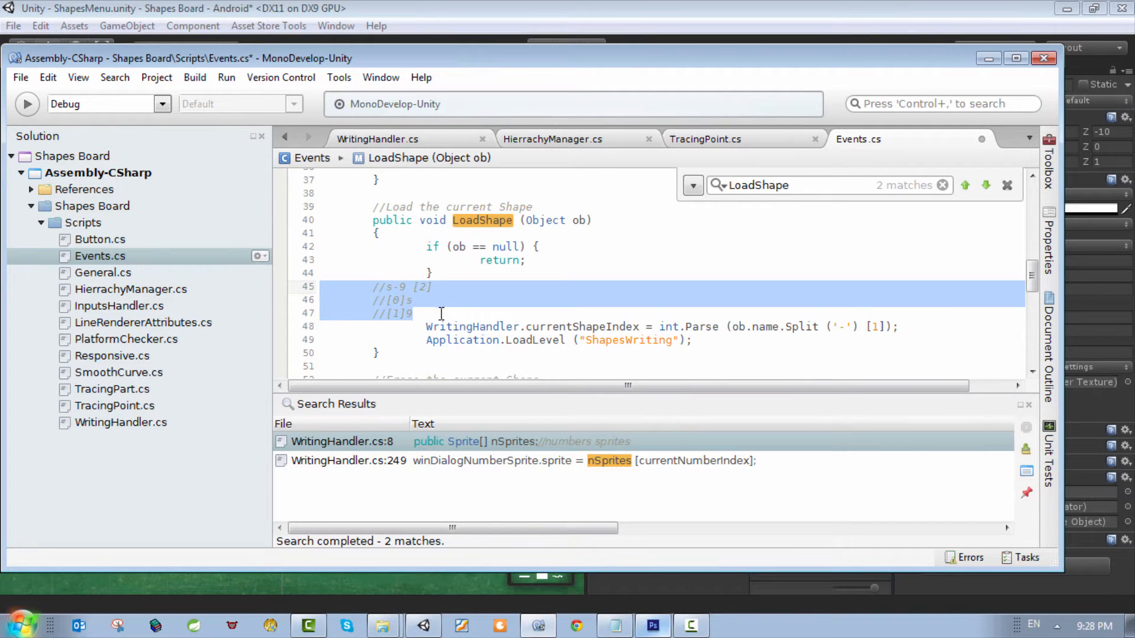
pyautogui.press('Delete')
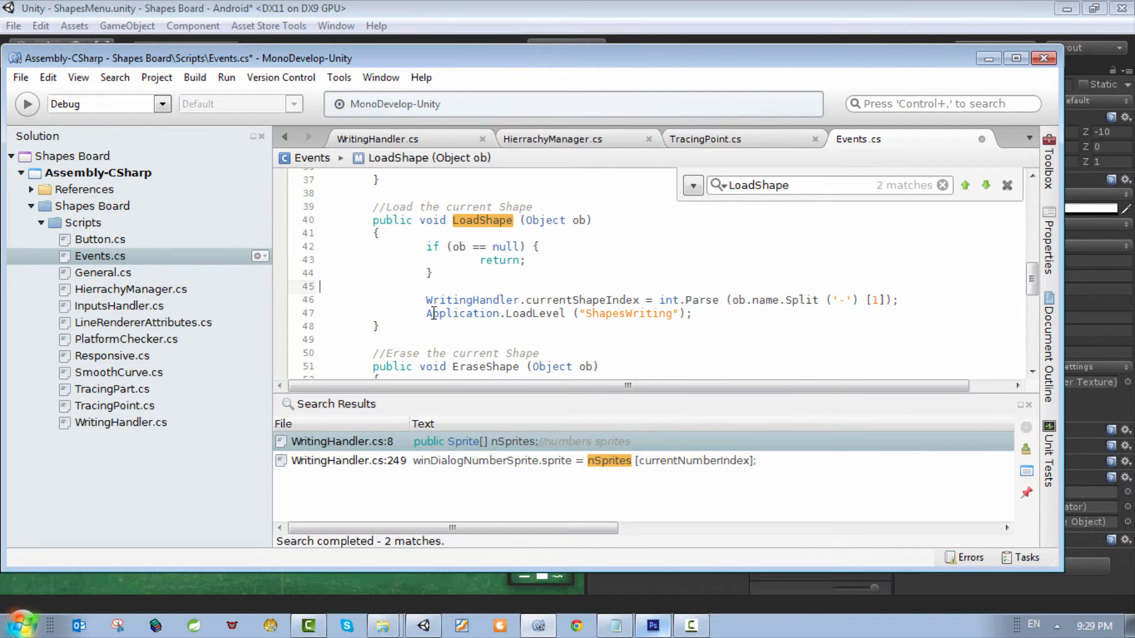
# Step: Review how LoadShape parses the index from the object's split name and loads the ShapesWriting level
pyautogui.moveTo(903, 300); pyautogui.dragTo(871, 300)
pyautogui.click(883, 295)
pyautogui.moveTo(726, 300); pyautogui.dragTo(778, 299)
pyautogui.doubleClick(696, 299)
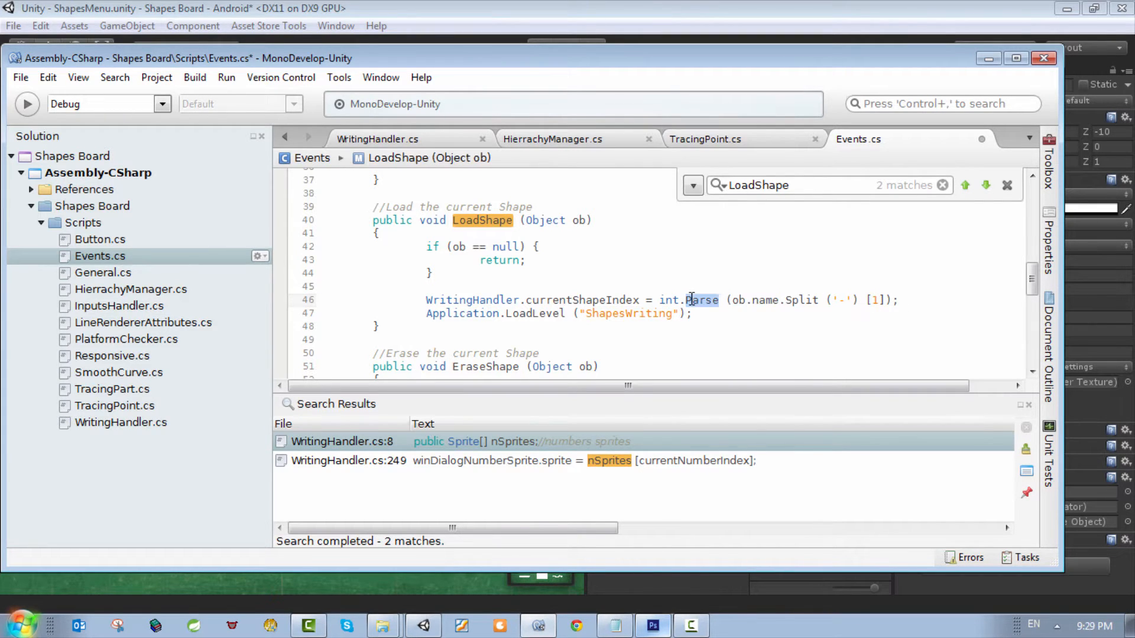
pyautogui.moveTo(446, 300); pyautogui.dragTo(492, 300)
pyautogui.click(506, 314)
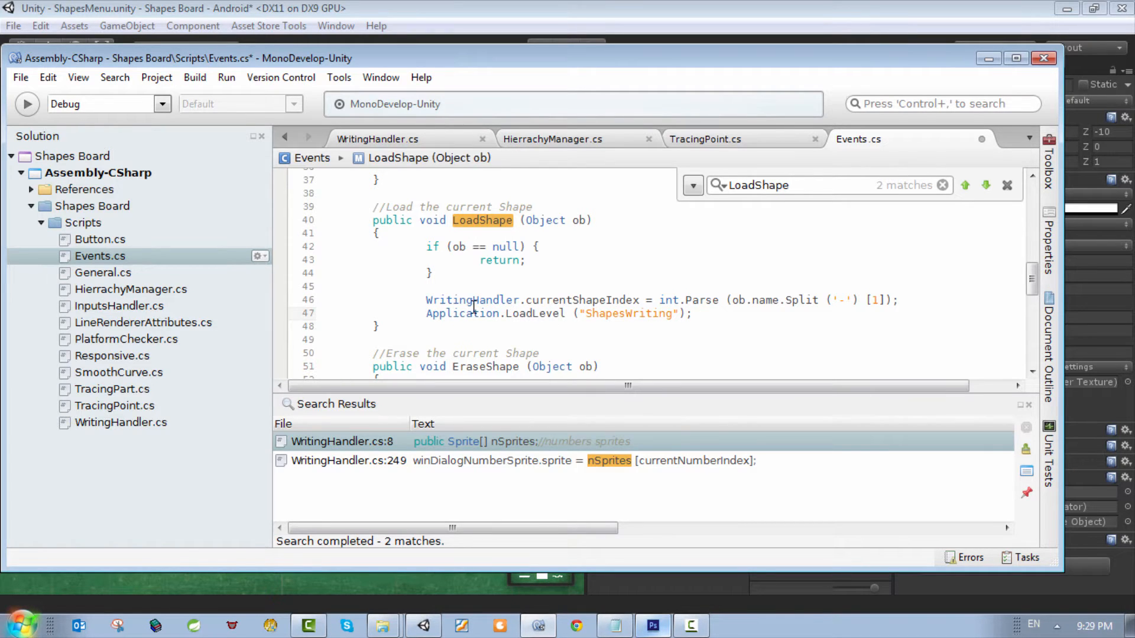
pyautogui.click(556, 286)
pyautogui.doubleClick(629, 313)
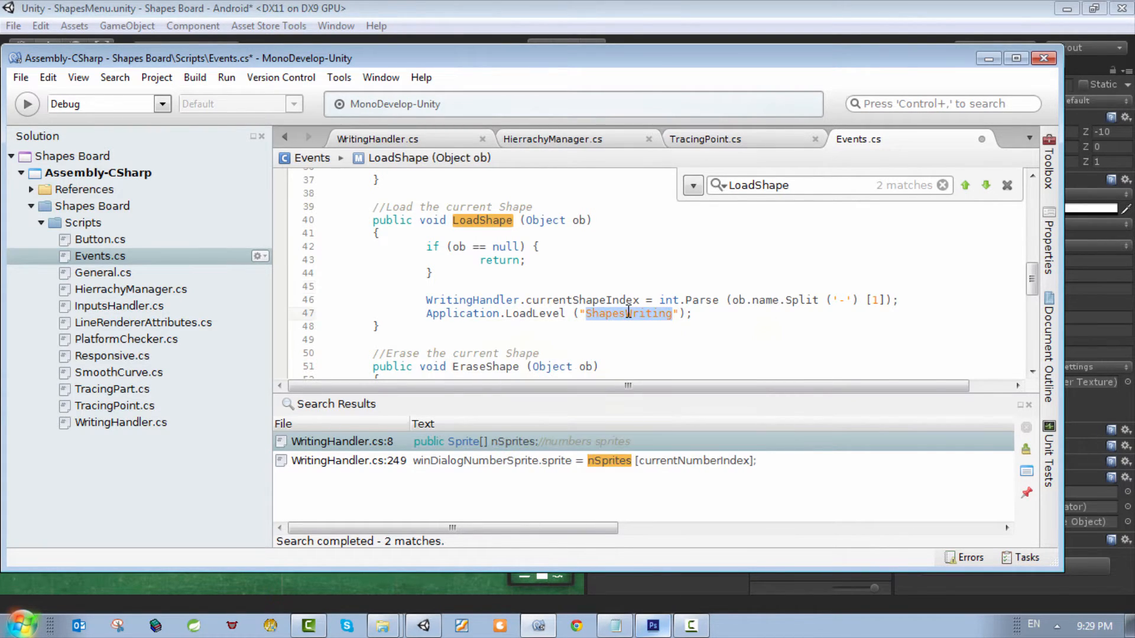
pyautogui.moveTo(693, 313); pyautogui.dragTo(423, 315)
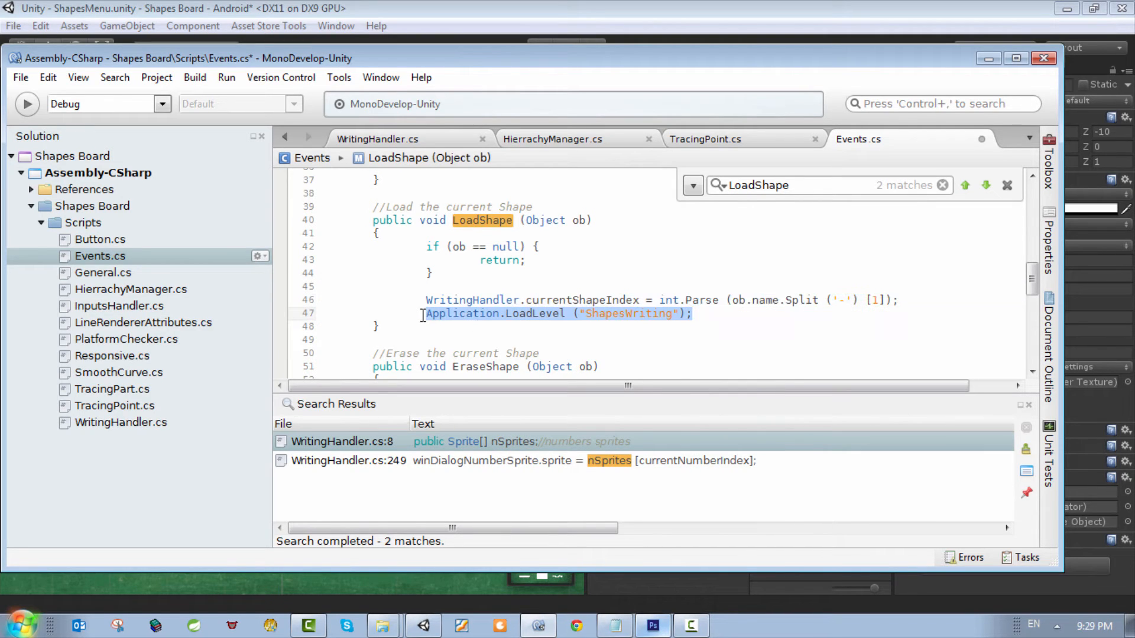
pyautogui.click(714, 313)
pyautogui.moveTo(738, 313); pyautogui.dragTo(564, 313)
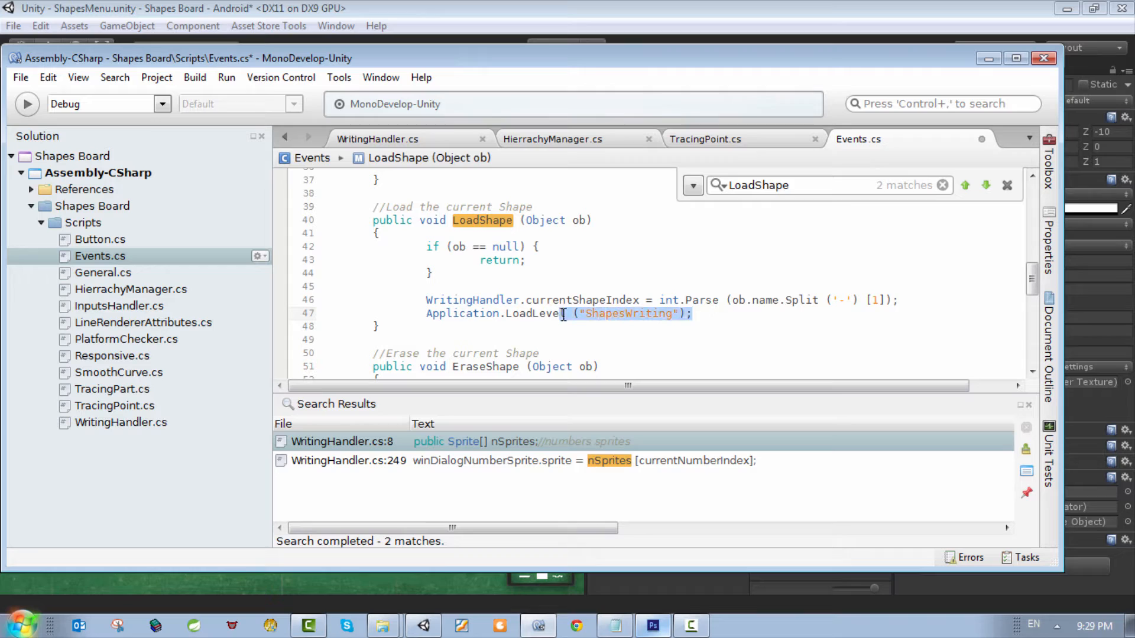
# Step: Trace currentShapeIndex from LoadShape in Events.cs to its static declaration among the fields of WritingHandler.cs
pyautogui.doubleClick(631, 313)
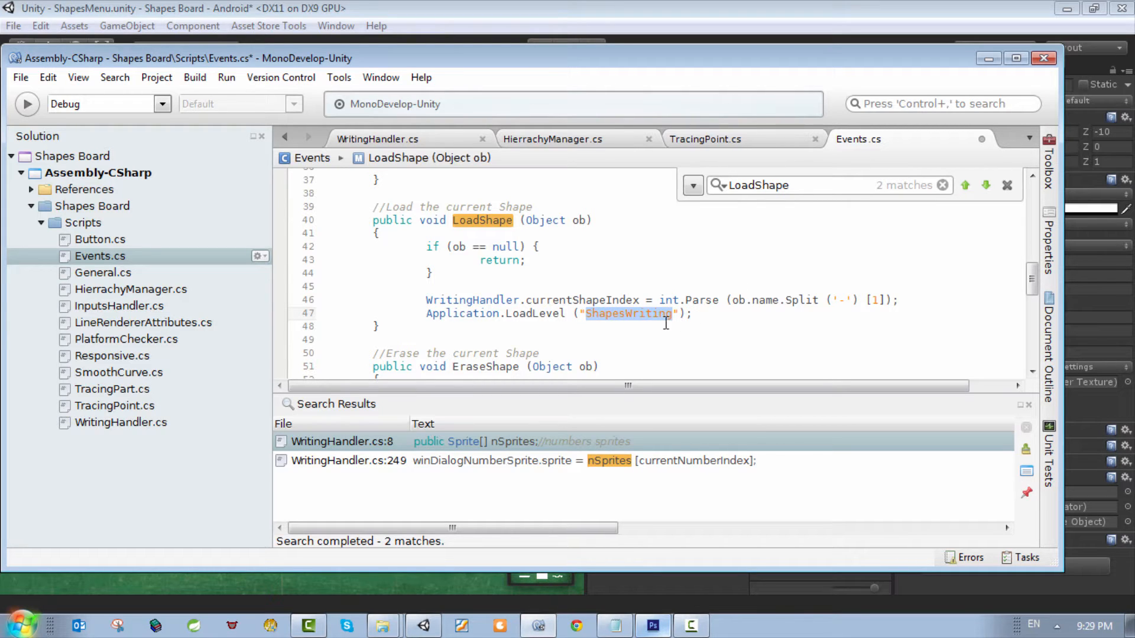
pyautogui.doubleClick(549, 300)
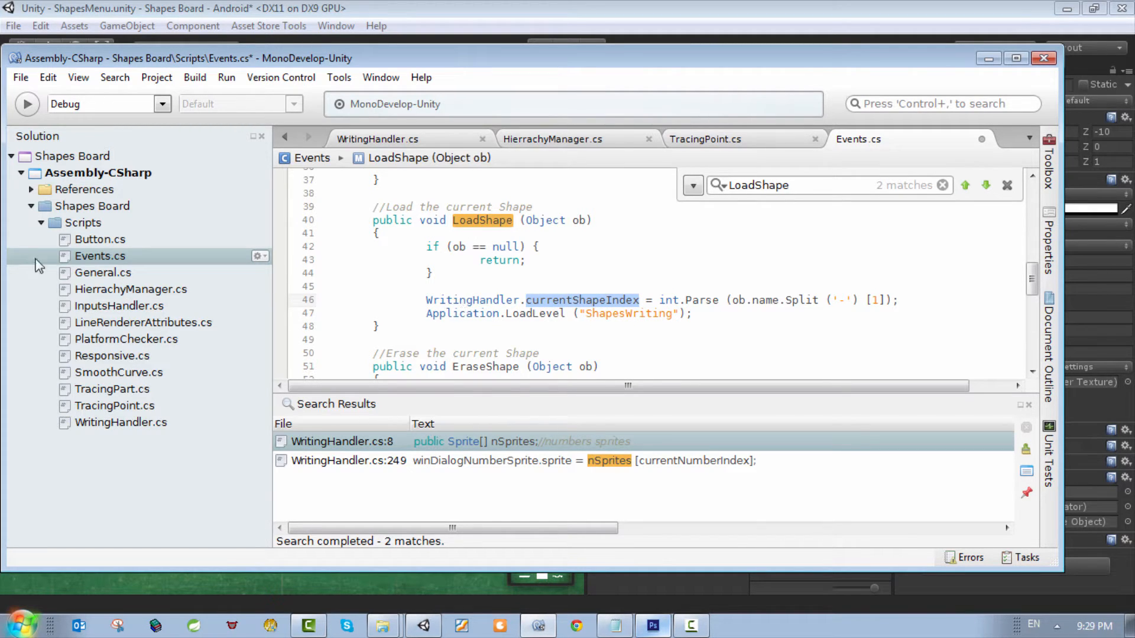
pyautogui.doubleClick(108, 422)
pyautogui.scroll(4, 598, 350)
pyautogui.scroll(9, 598, 350)
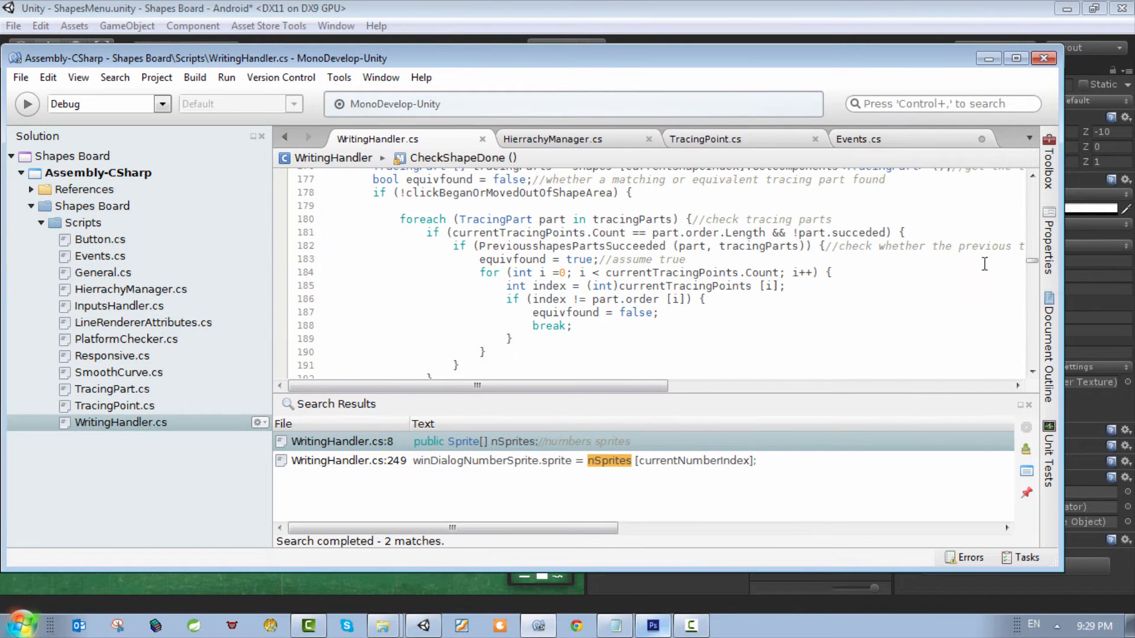
pyautogui.moveTo(1032, 261); pyautogui.dragTo(1017, 177)
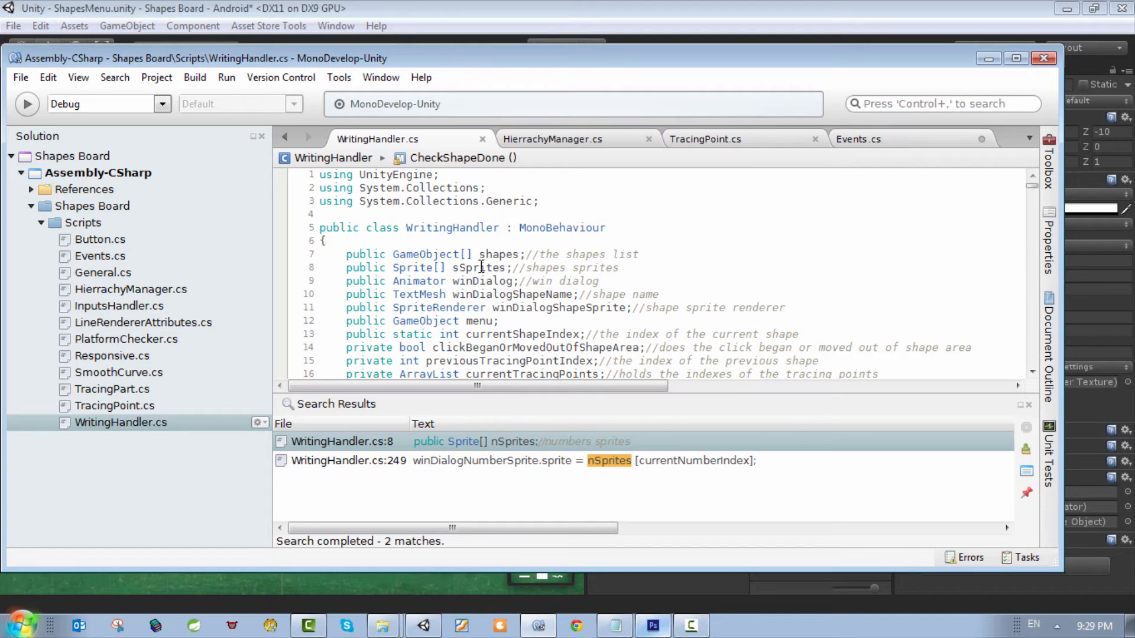
pyautogui.click(519, 294)
pyautogui.scroll(-1, 620, 316)
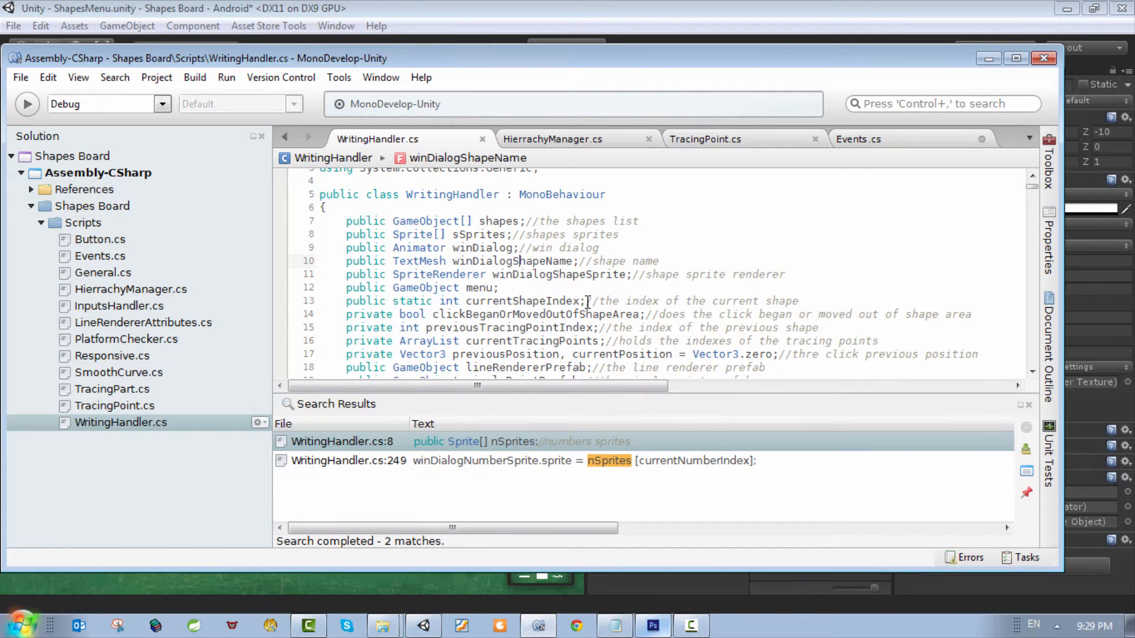
pyautogui.click(522, 289)
pyautogui.moveTo(782, 295); pyautogui.dragTo(502, 314)
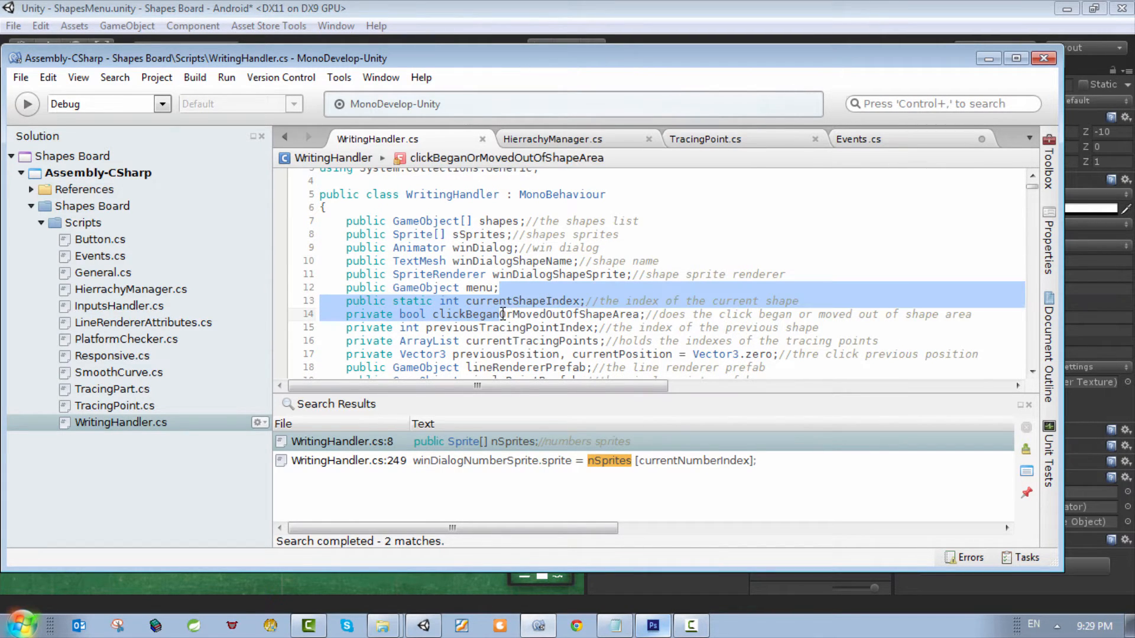
pyautogui.click(542, 307)
pyautogui.scroll(-1, 541, 306)
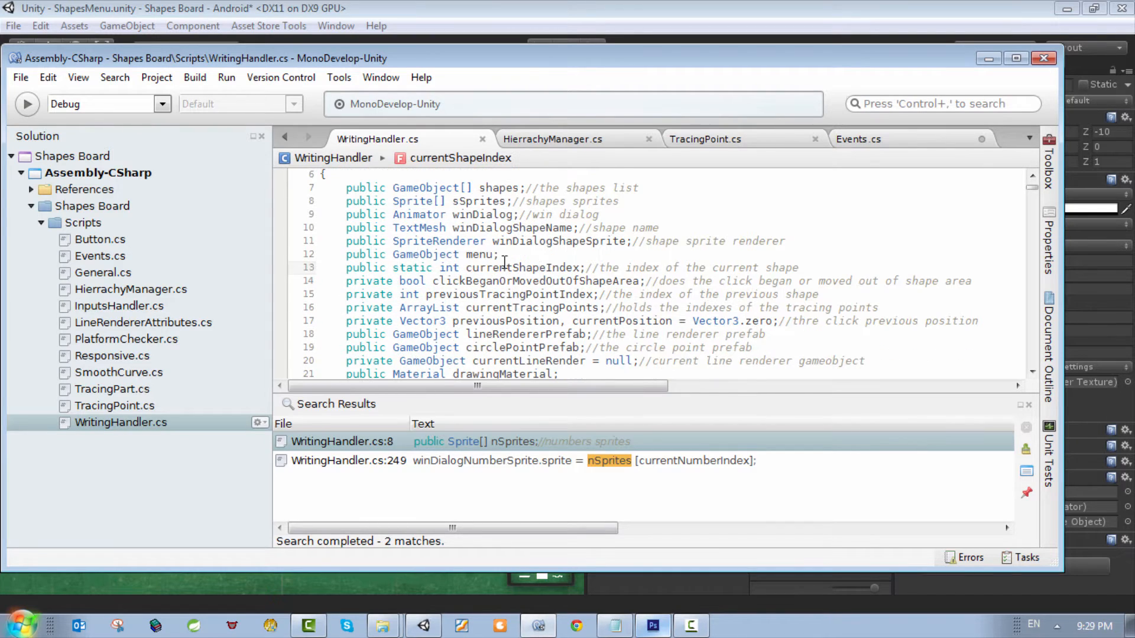
# Step: Examine WritingHandler's Start method and its call to LoadShape
pyautogui.scroll(-3, 591, 307)
pyautogui.scroll(-3, 572, 284)
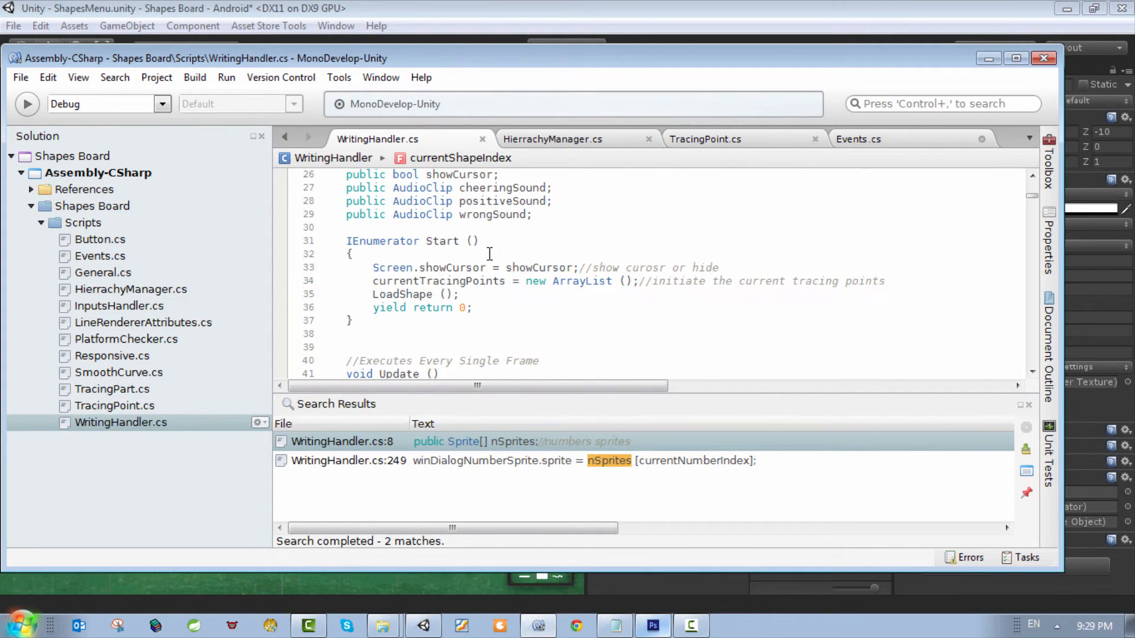
pyautogui.click(444, 233)
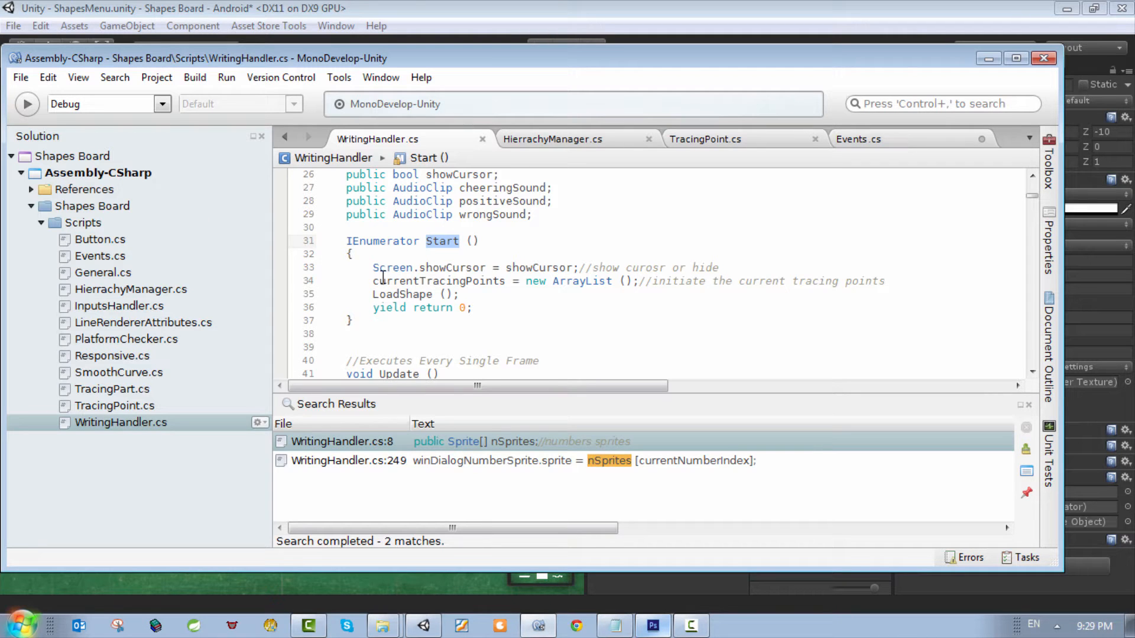
pyautogui.moveTo(371, 294); pyautogui.dragTo(479, 295)
pyautogui.scroll(-5, 507, 317)
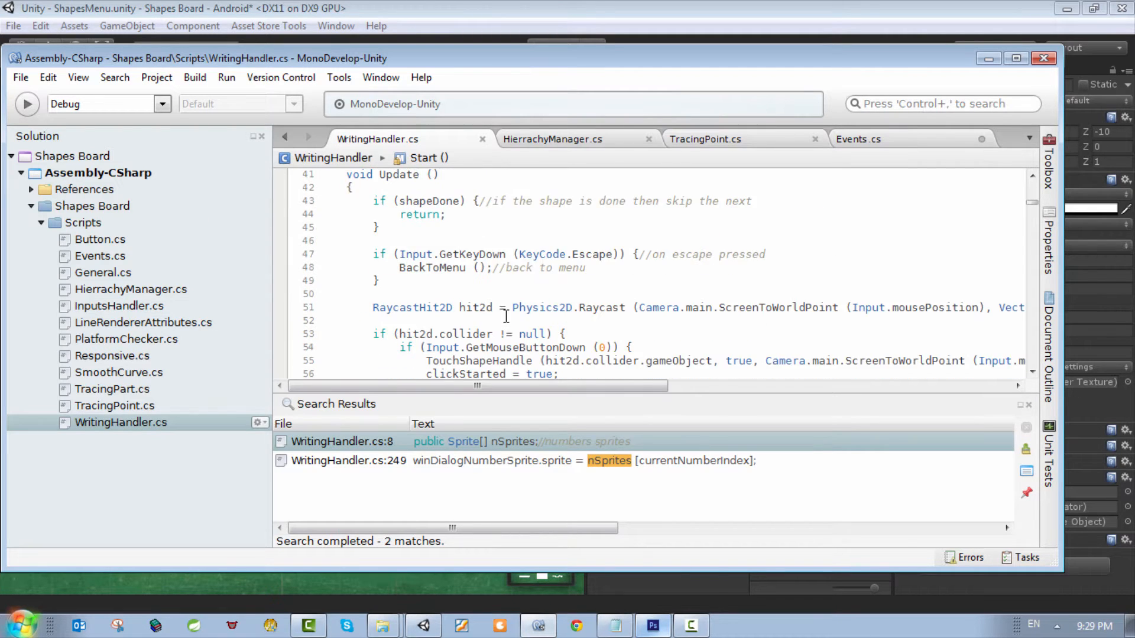
pyautogui.scroll(3, 493, 299)
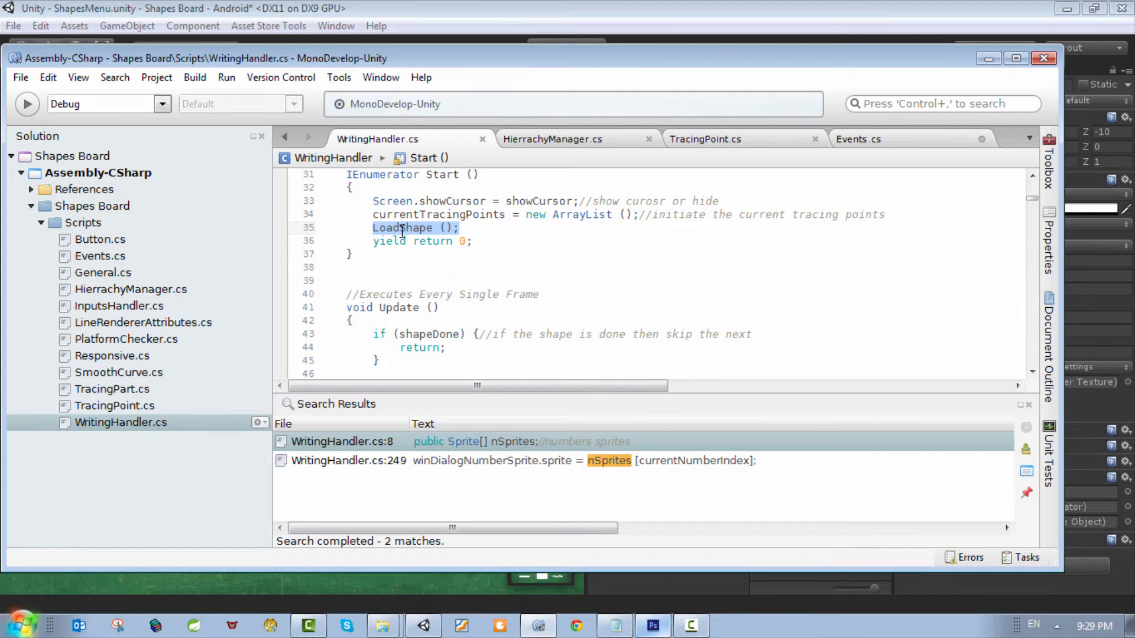
pyautogui.click(400, 228)
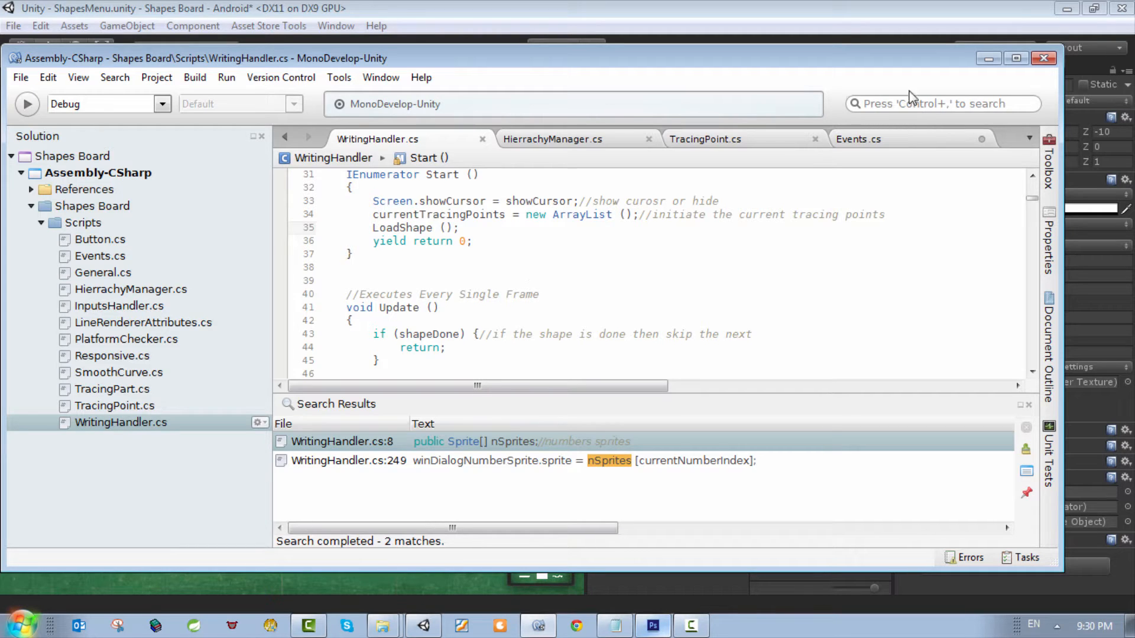
# Step: Switch back to Unity, run the ShapesMenu scene to test the s-9 rectangle, and stop play mode
pyautogui.click(987, 60)
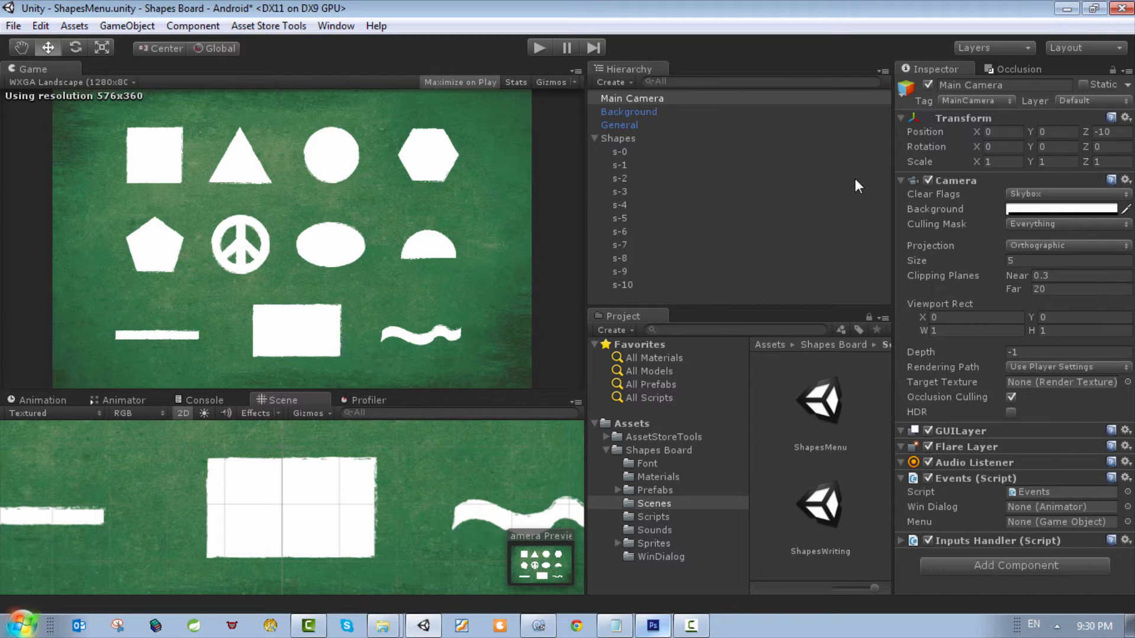
pyautogui.click(616, 140)
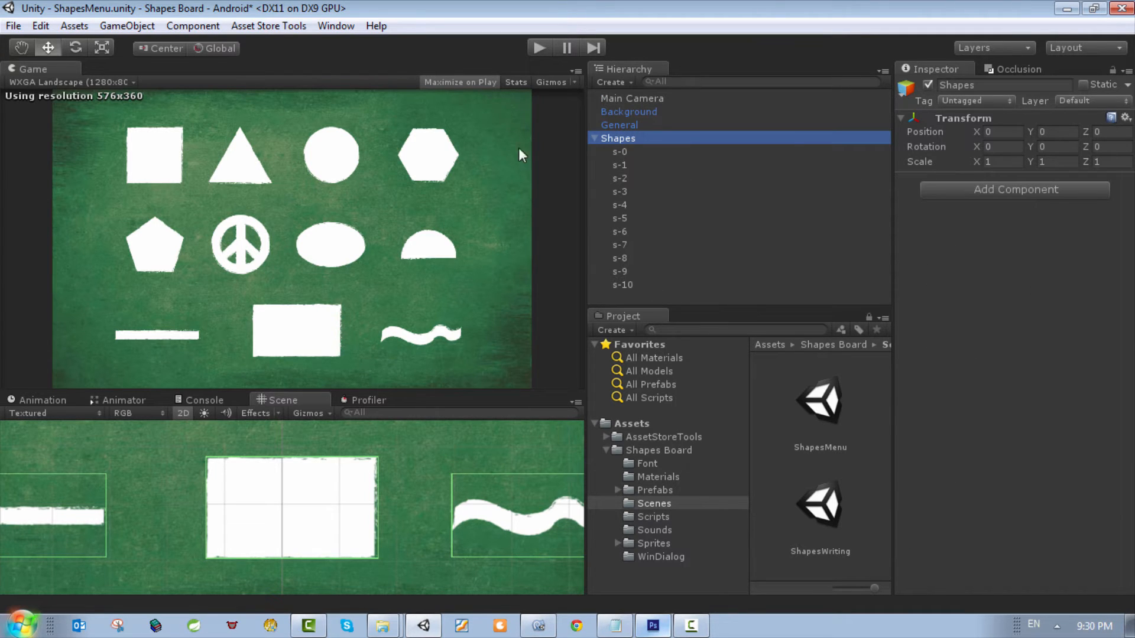
pyautogui.click(541, 50)
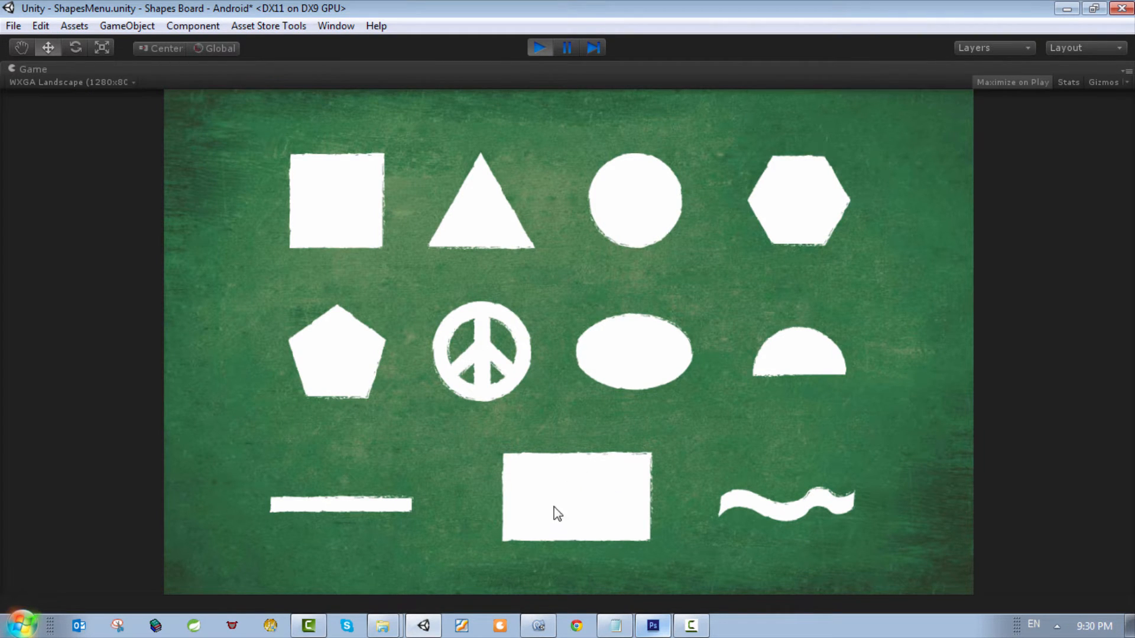
pyautogui.click(539, 46)
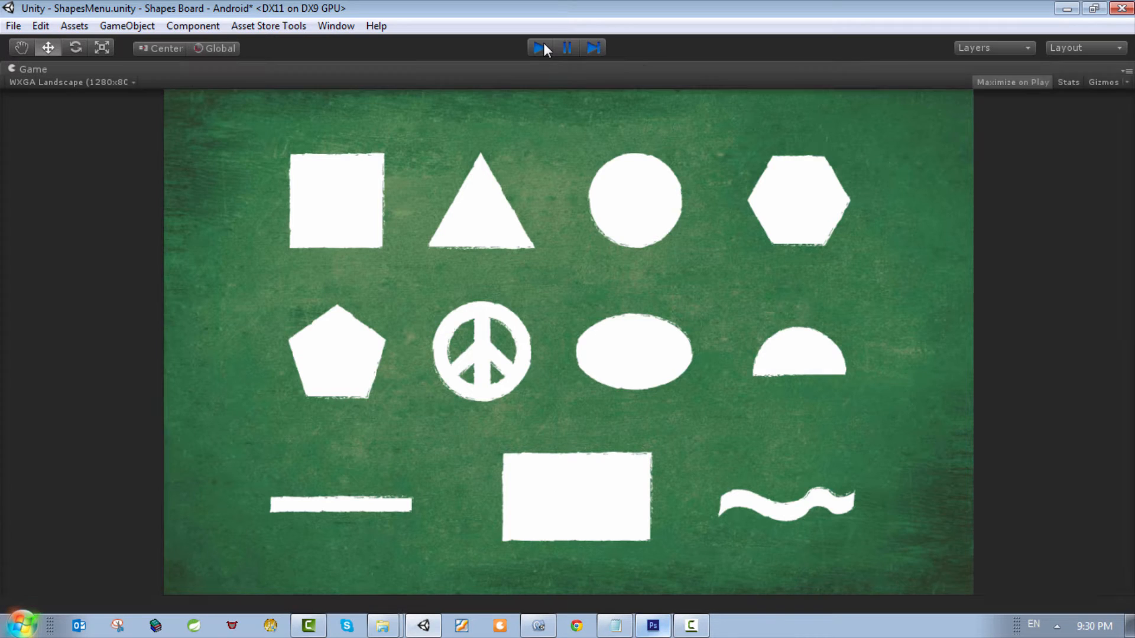
# Step: Inspect the Box Collider 2D center values of the s-9 shape
pyautogui.click(627, 271)
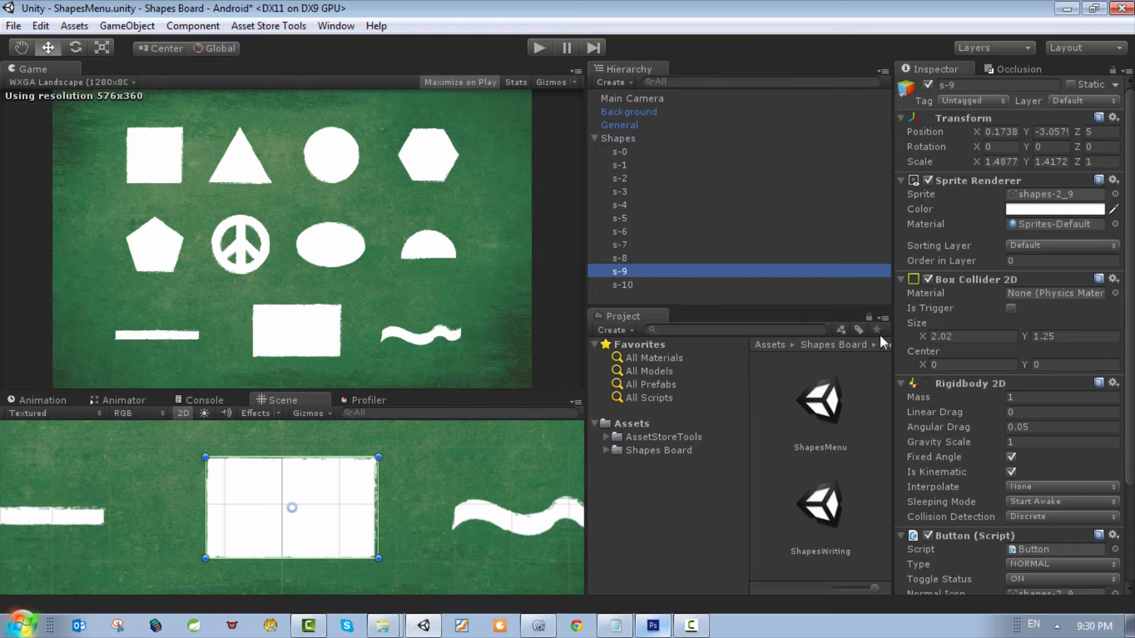
pyautogui.doubleClick(687, 270)
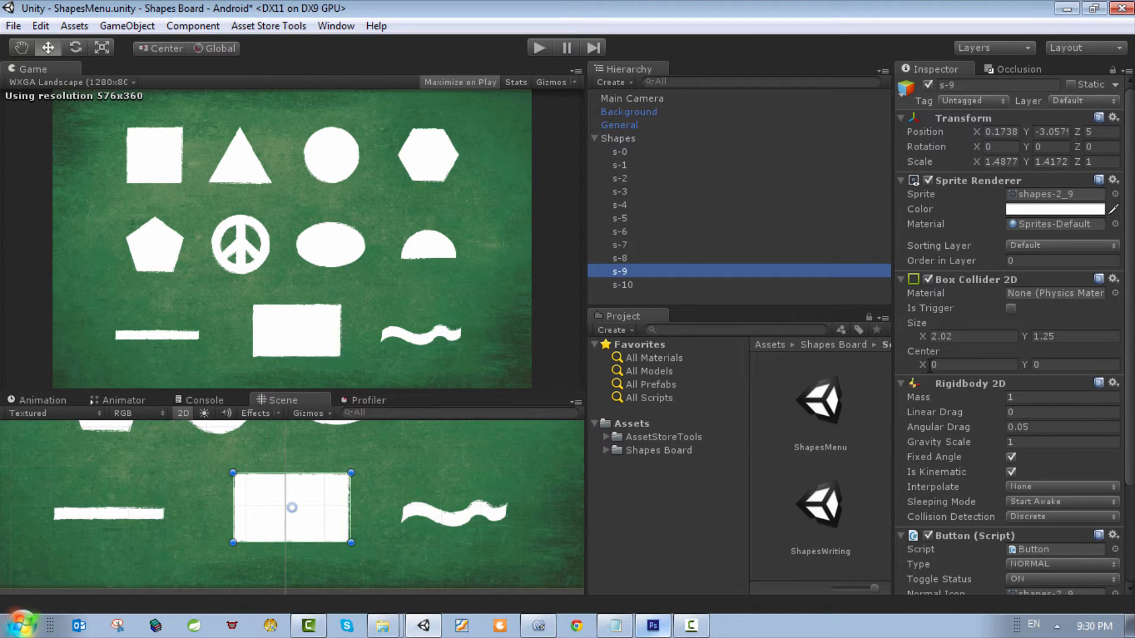
pyautogui.moveTo(924, 365); pyautogui.dragTo(930, 367)
pyautogui.click(1024, 365)
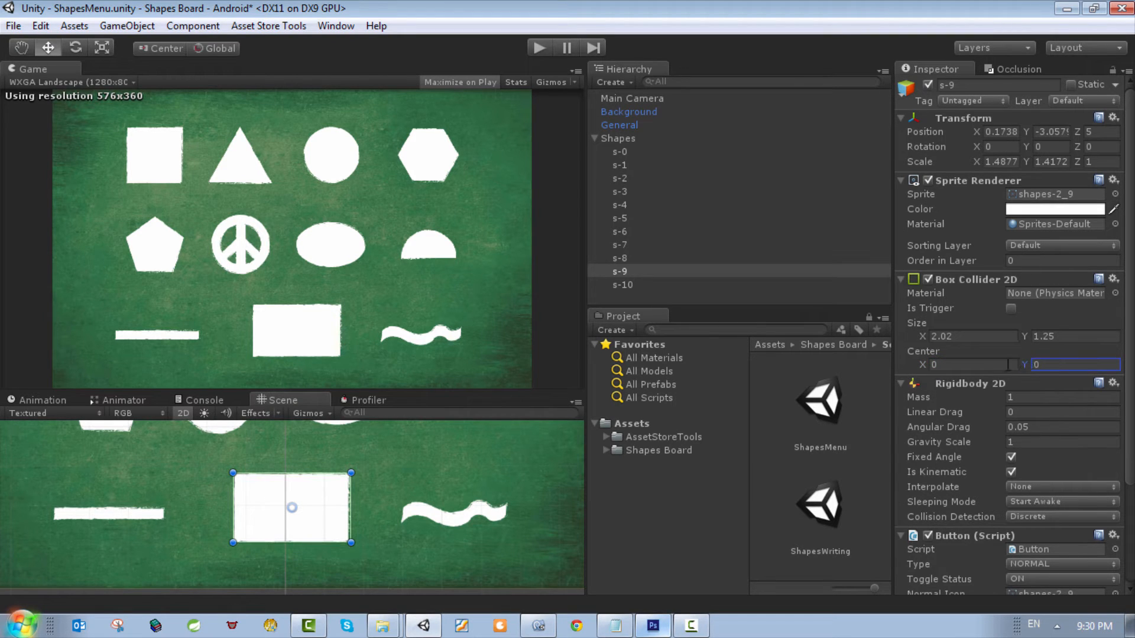
# Step: Turn off the Scene view's 2D mode and orbit around to see the shapes' depth relative to the background
pyautogui.click(186, 416)
pyautogui.click(187, 416)
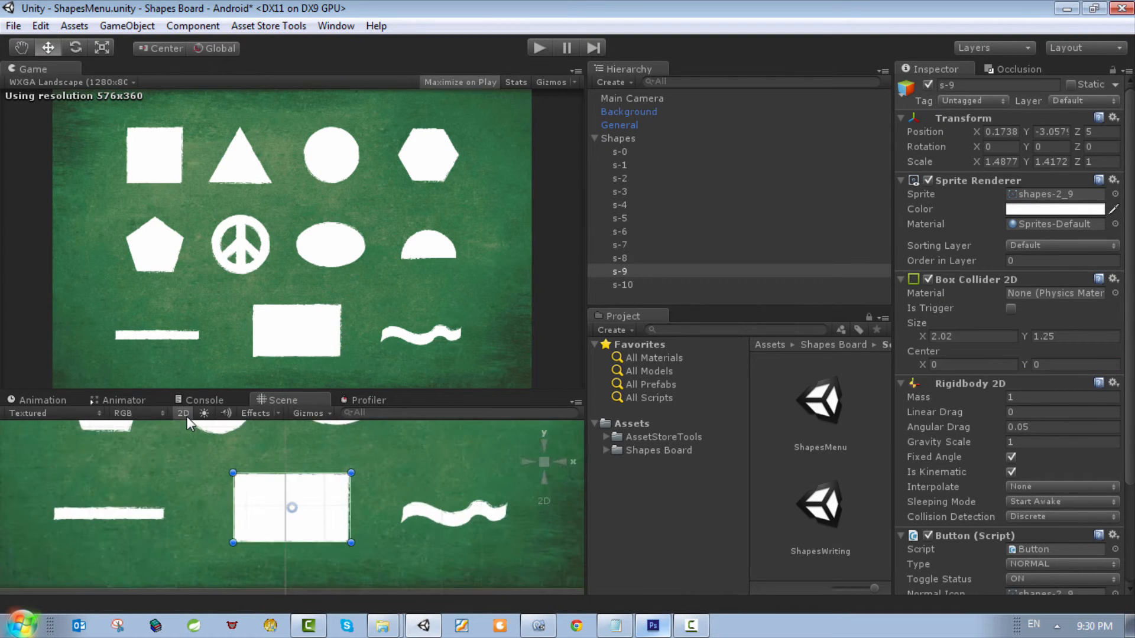
pyautogui.click(187, 416)
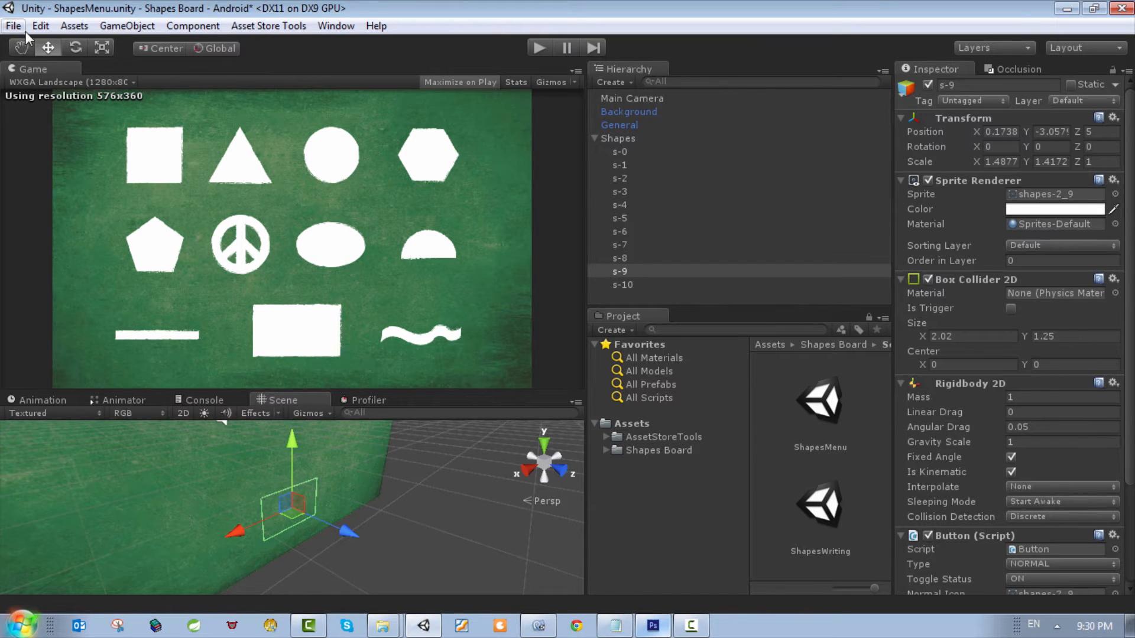
pyautogui.click(23, 48)
pyautogui.moveTo(206, 549); pyautogui.dragTo(364, 562)
# Step: Compare the tag, position and component settings of s-8 with those of s-9
pyautogui.click(619, 258)
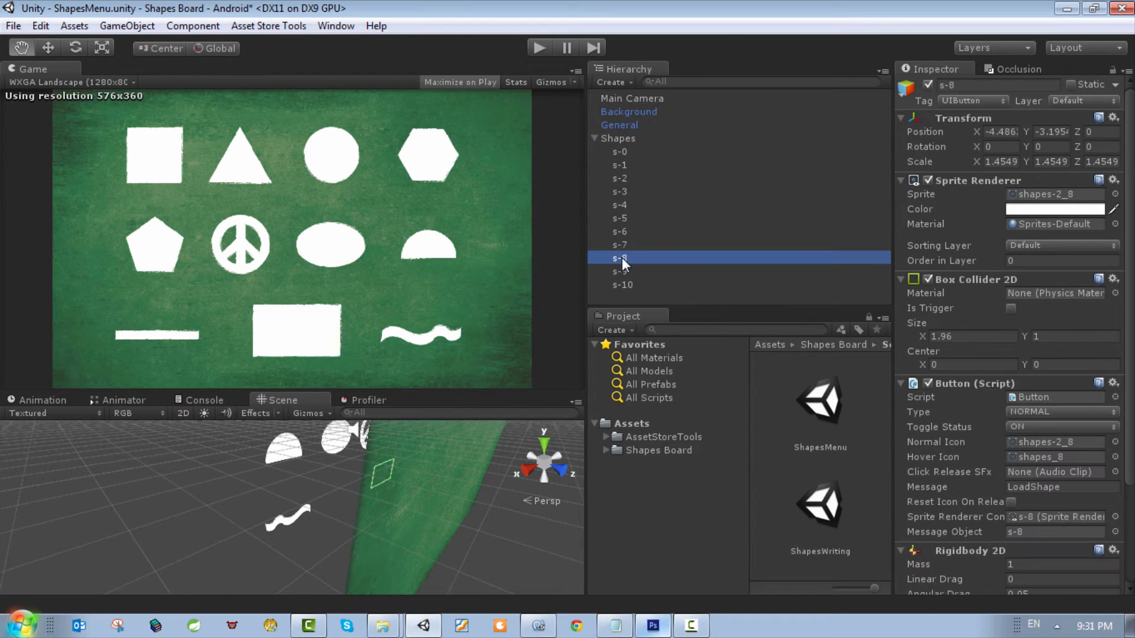
pyautogui.click(630, 270)
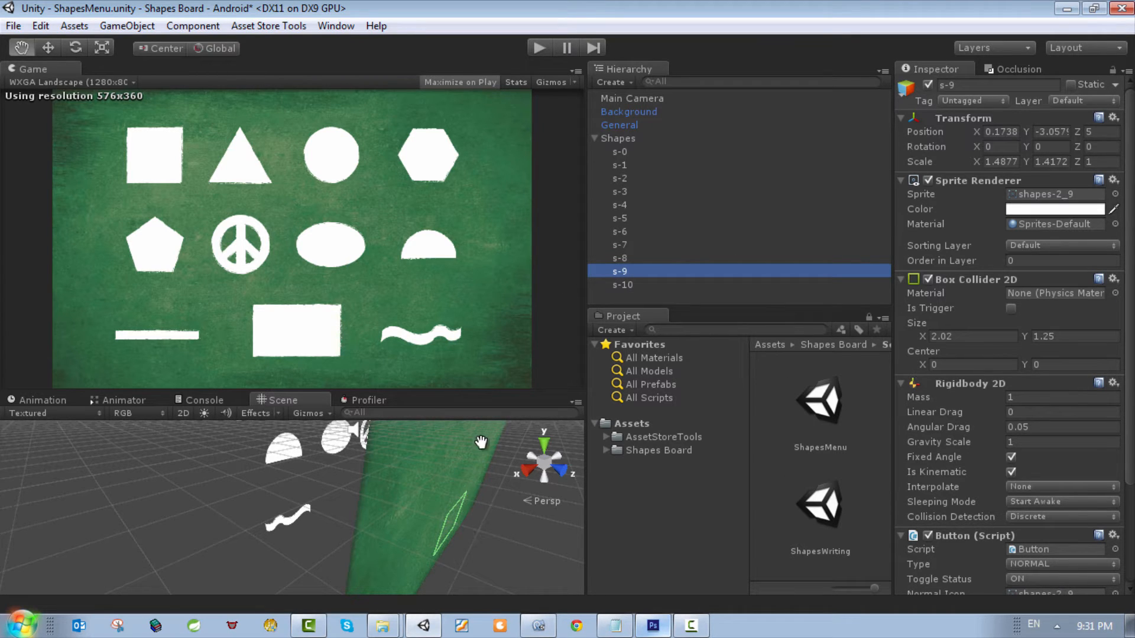
pyautogui.click(616, 259)
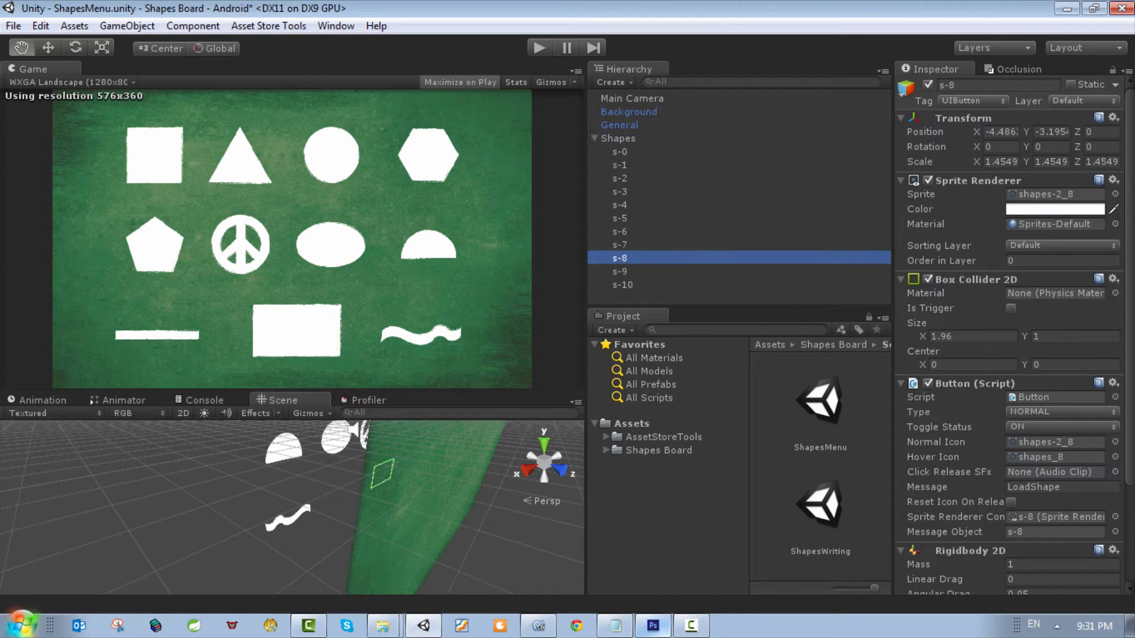
pyautogui.click(1132, 241)
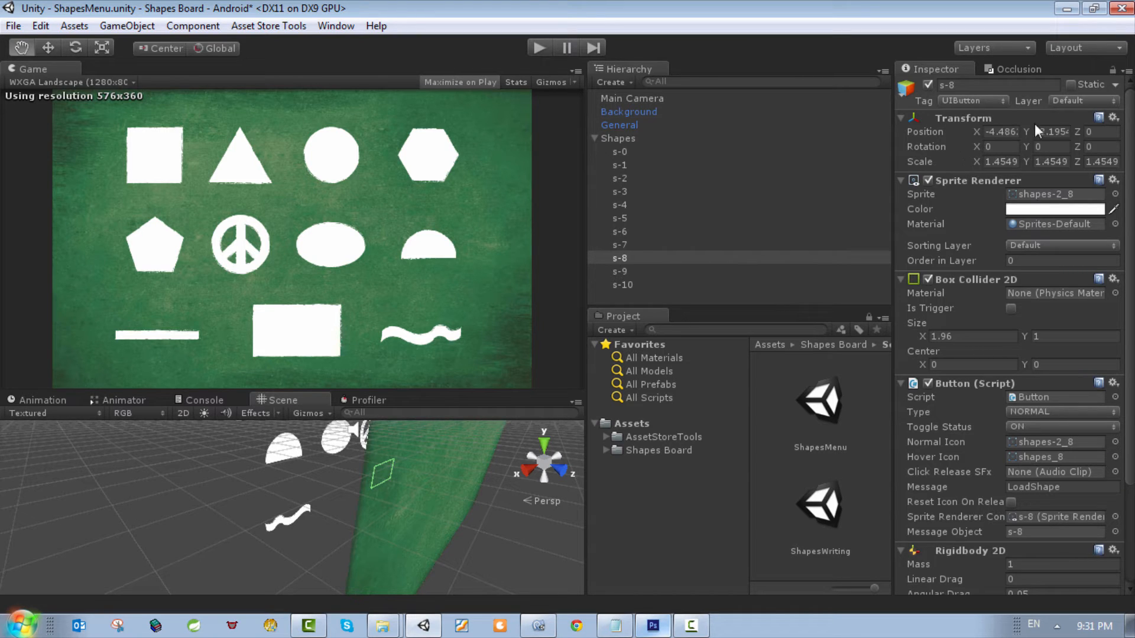
# Step: Set the tag of s-9 to UIButton
pyautogui.click(633, 273)
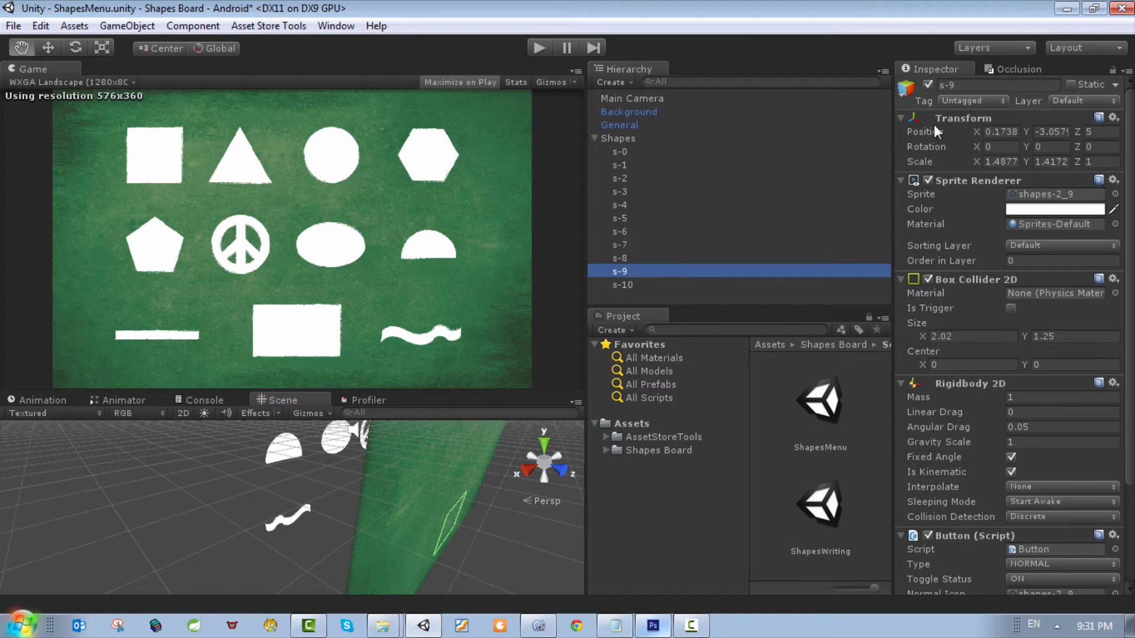
pyautogui.click(950, 101)
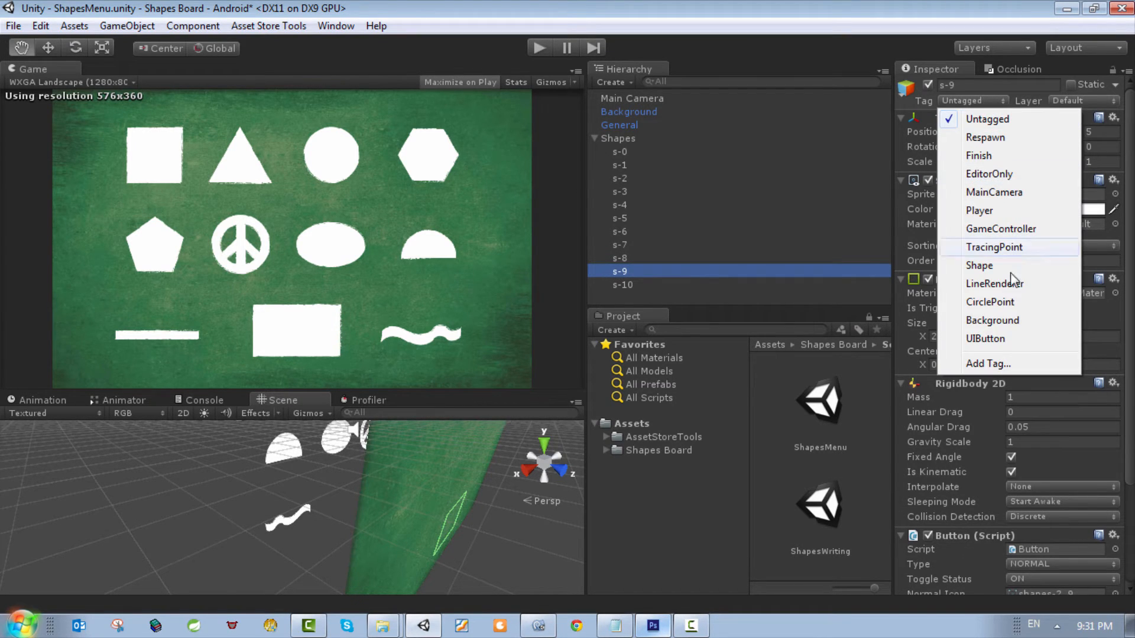
pyautogui.click(967, 342)
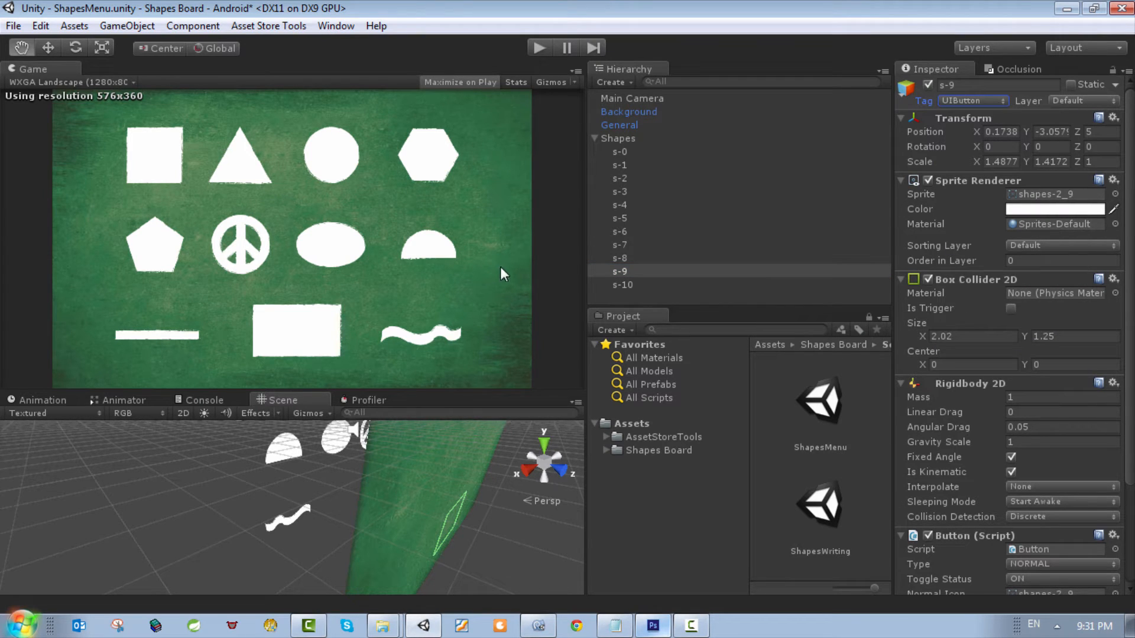
# Step: Move s-9 along Z away from the background to the other shapes' plane, and set its Box Collider 2D X size to 2.12
pyautogui.scroll(-2, 1071, 291)
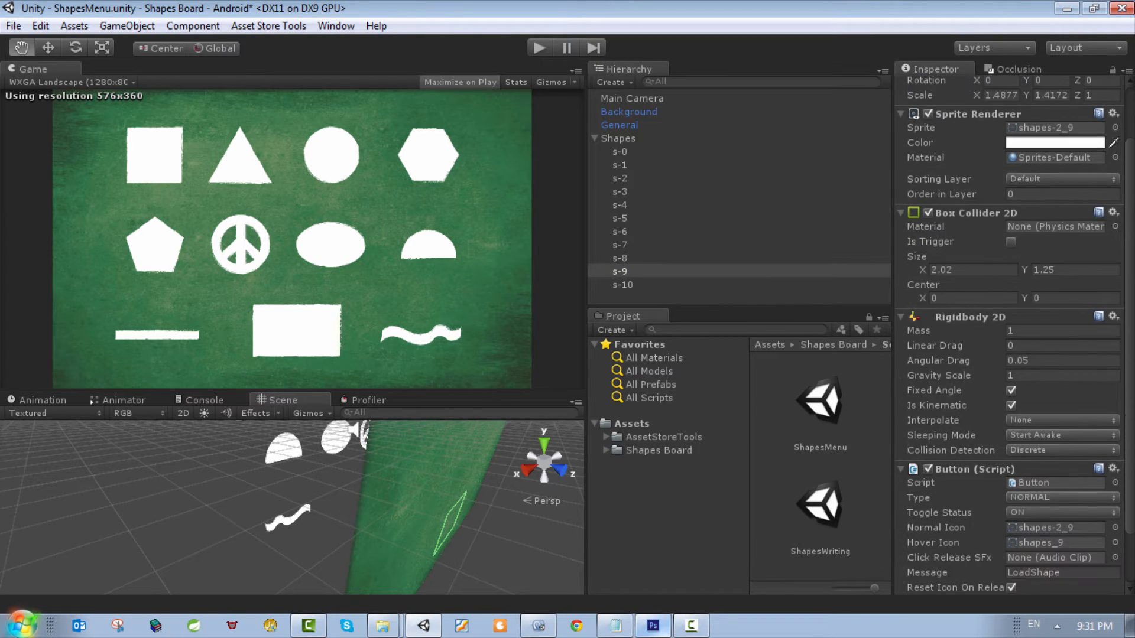
pyautogui.click(48, 48)
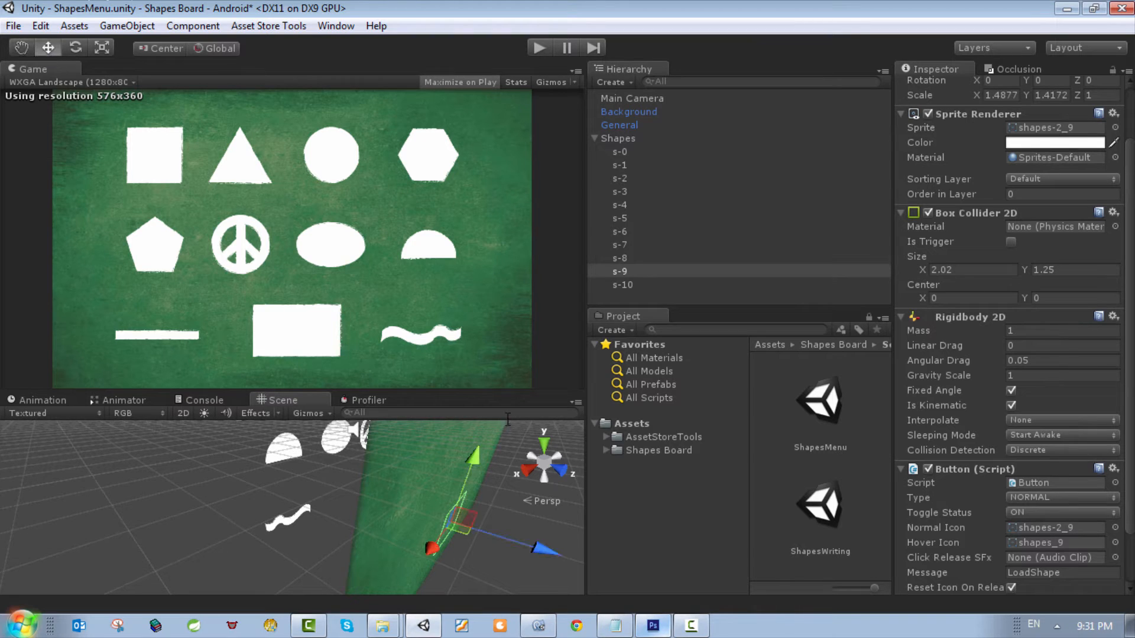
pyautogui.moveTo(548, 556); pyautogui.dragTo(408, 509)
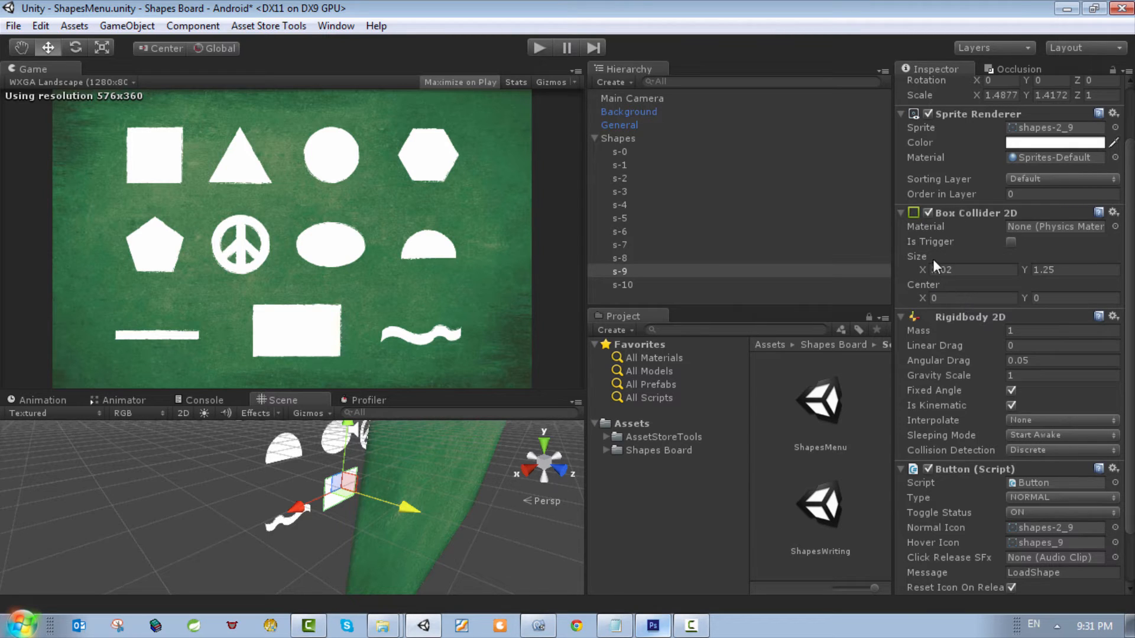
pyautogui.moveTo(924, 267)
pyautogui.mouseDown()
pyautogui.moveTo(951, 268)
pyautogui.moveTo(931, 268)
pyautogui.mouseUp()
pyautogui.moveTo(415, 512); pyautogui.dragTo(416, 511)
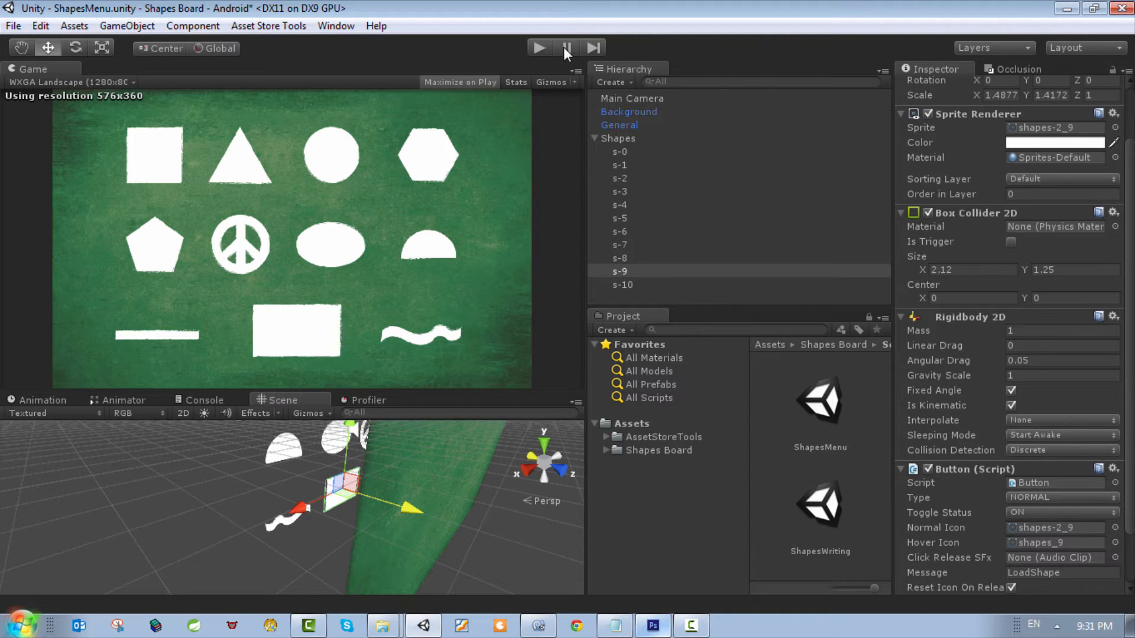
# Step: Run the ShapesMenu scene and test the s-9 rectangle button
pyautogui.click(543, 51)
pyautogui.click(539, 51)
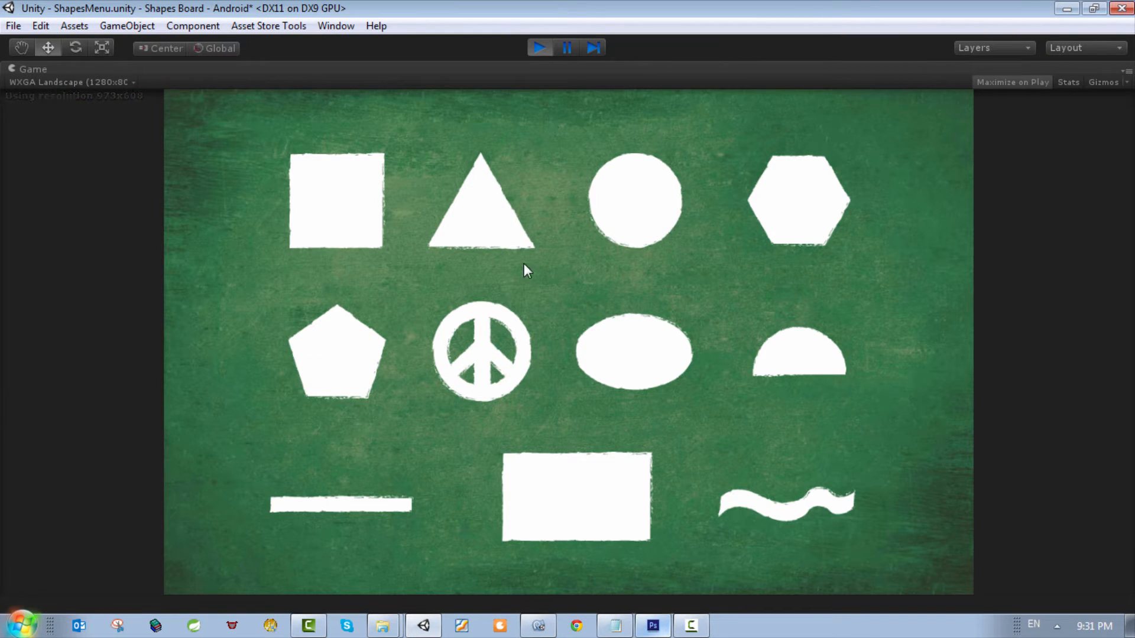
pyautogui.click(565, 456)
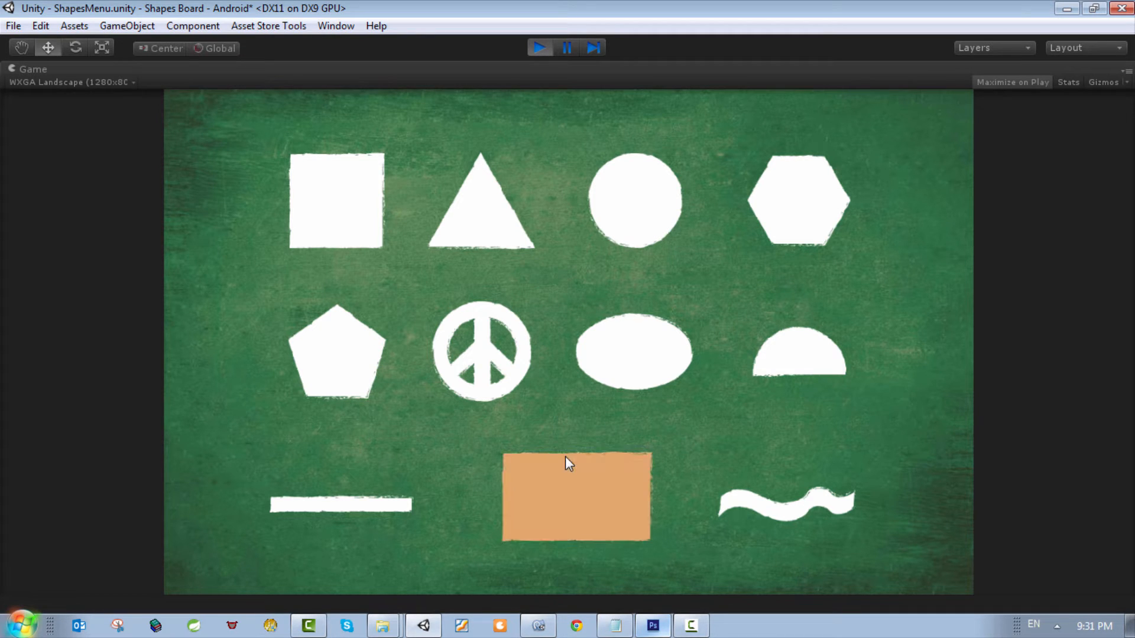
pyautogui.click(569, 461)
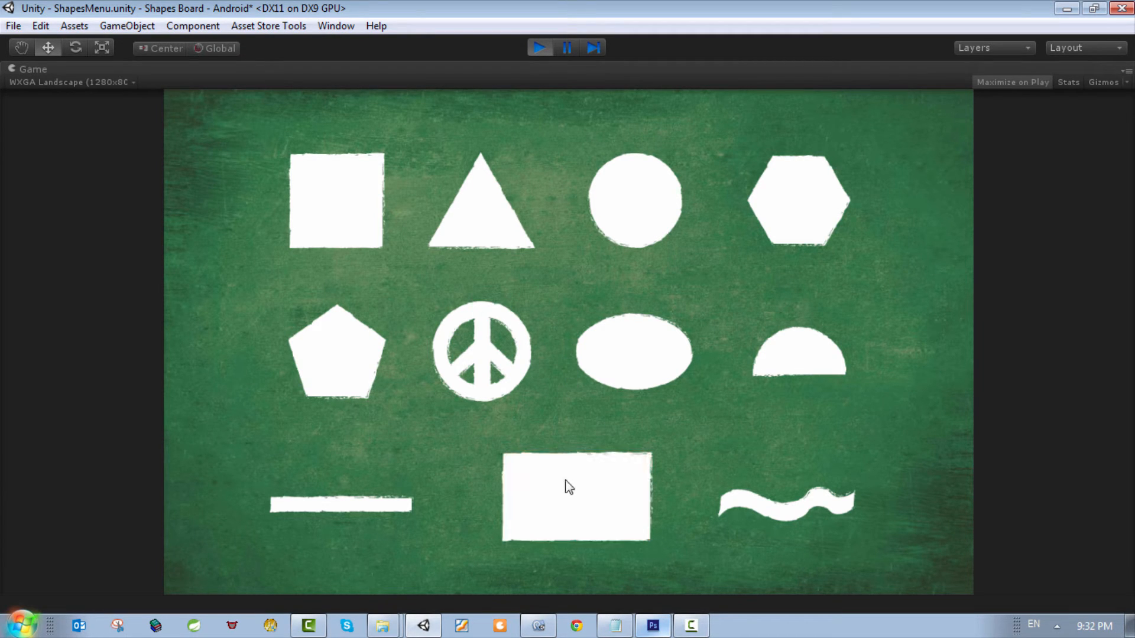
# Step: Open the rectangle shape in the running game, trace all four sides, close the congratulation dialog and stop the game
pyautogui.click(569, 458)
pyautogui.click(570, 467)
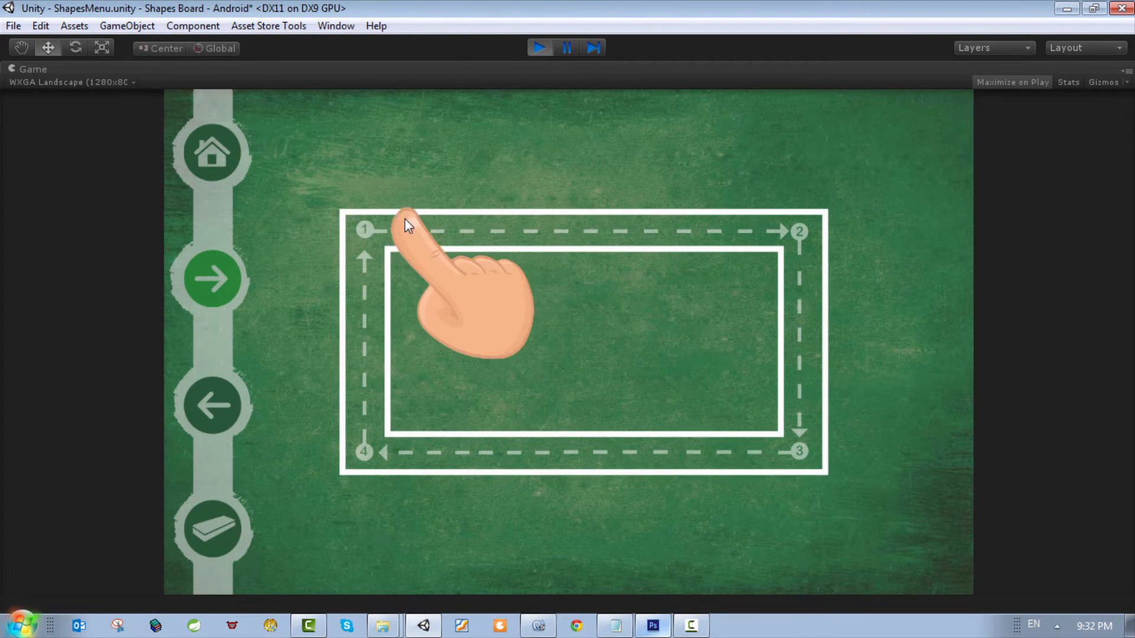
pyautogui.moveTo(371, 225)
pyautogui.mouseDown()
pyautogui.moveTo(796, 229)
pyautogui.moveTo(822, 429)
pyautogui.mouseUp()
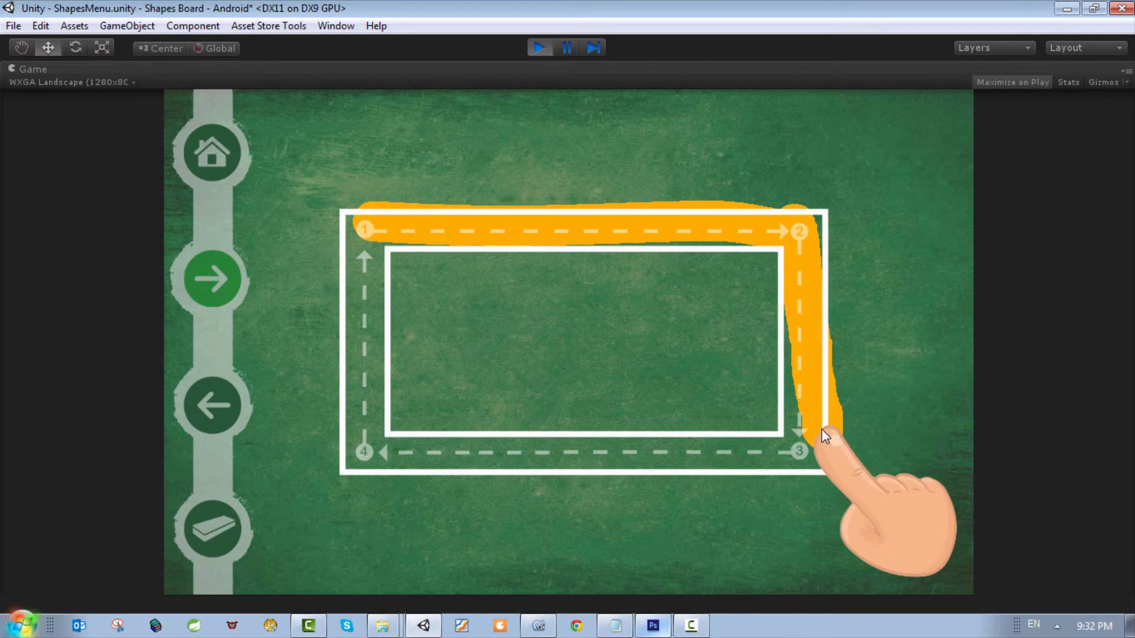
pyautogui.moveTo(369, 454); pyautogui.dragTo(367, 318)
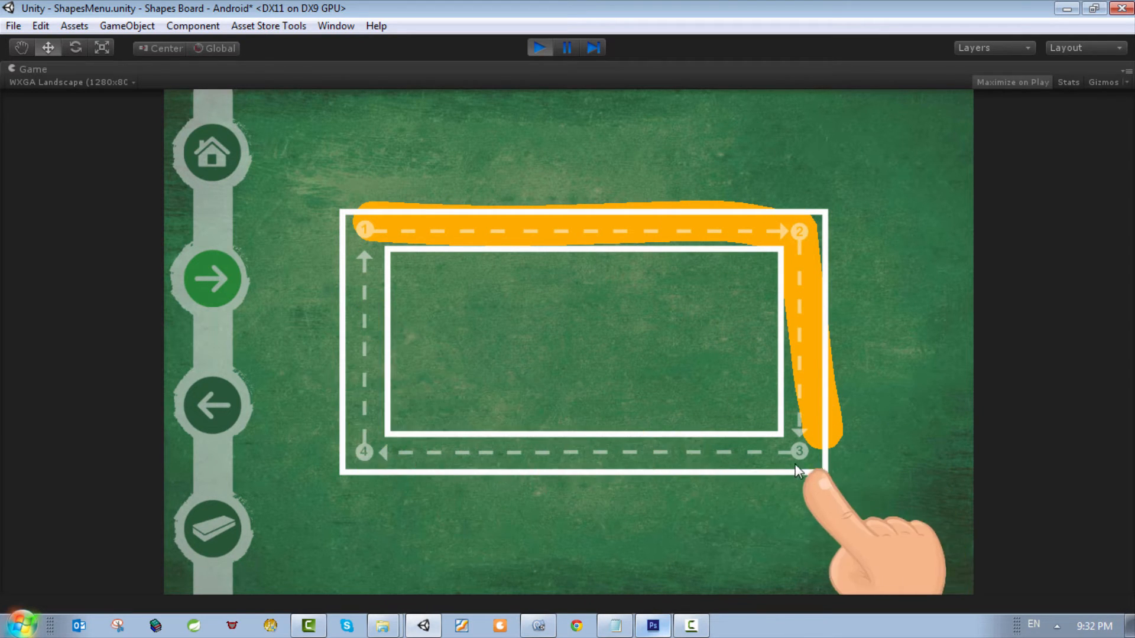
pyautogui.moveTo(800, 452)
pyautogui.mouseDown()
pyautogui.moveTo(365, 461)
pyautogui.moveTo(367, 253)
pyautogui.mouseUp()
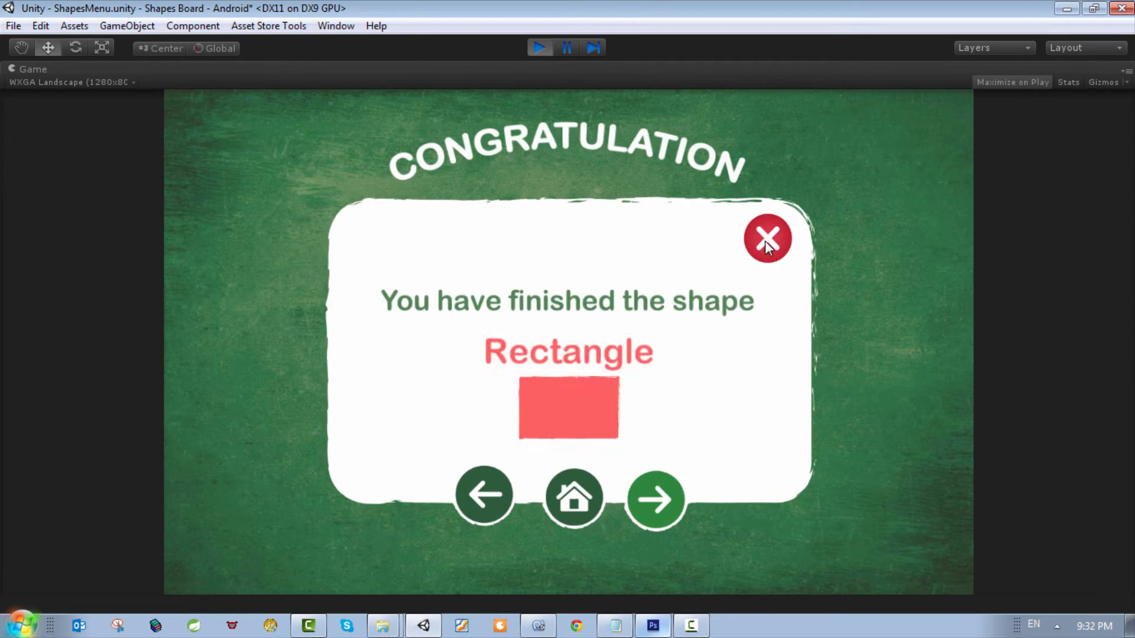
pyautogui.click(766, 239)
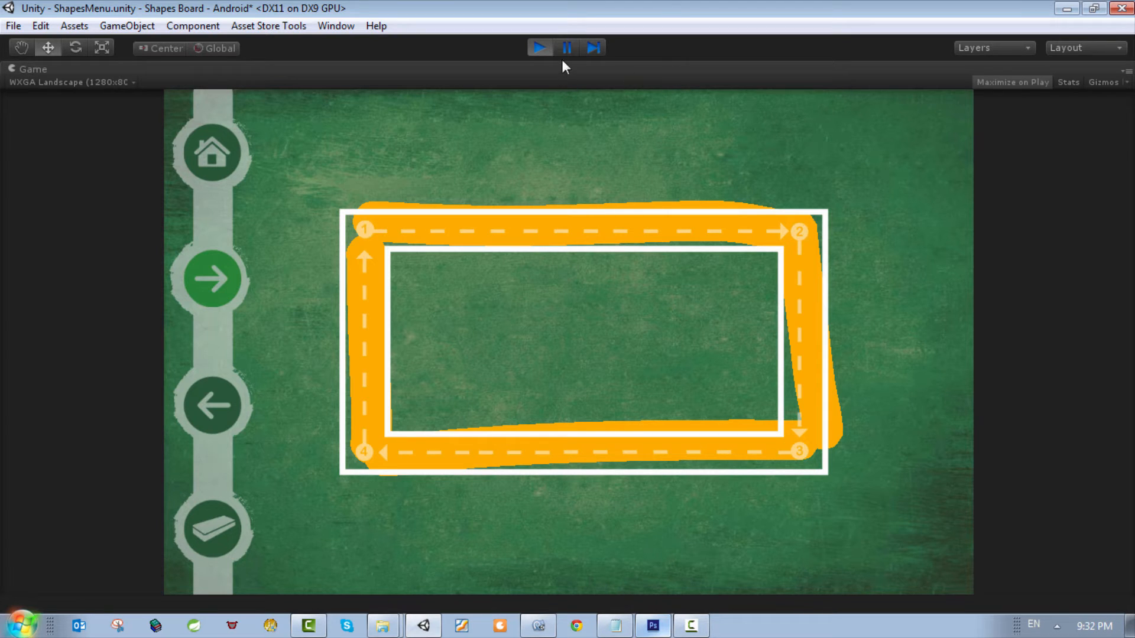
pyautogui.click(539, 47)
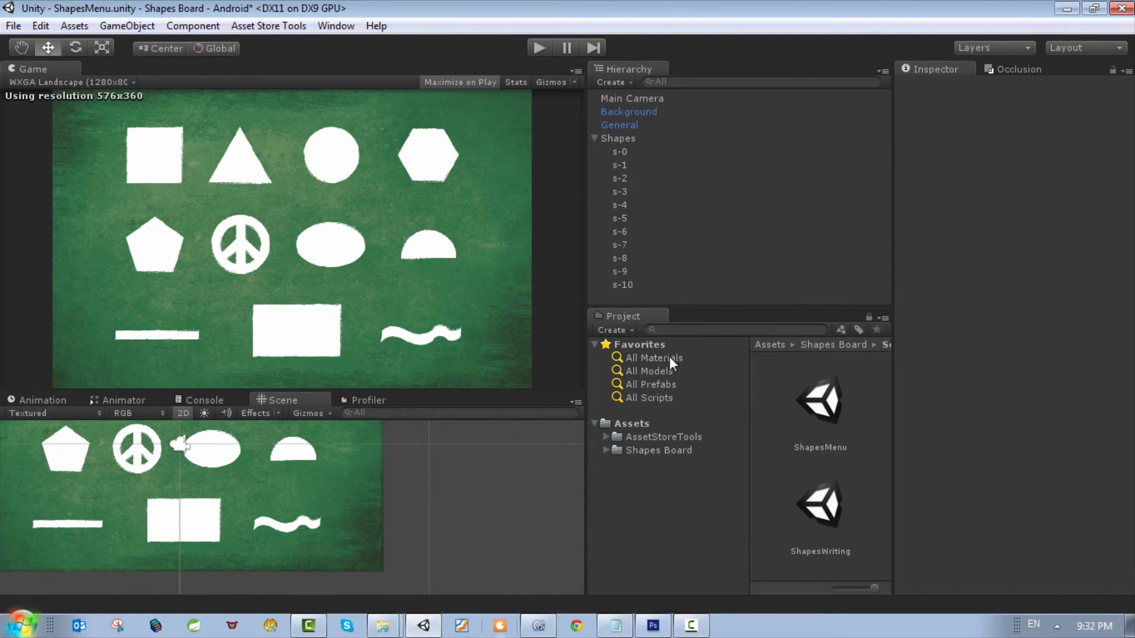
# Step: Save the ShapesMenu scene and open the ShapesWriting scene
pyautogui.click(13, 26)
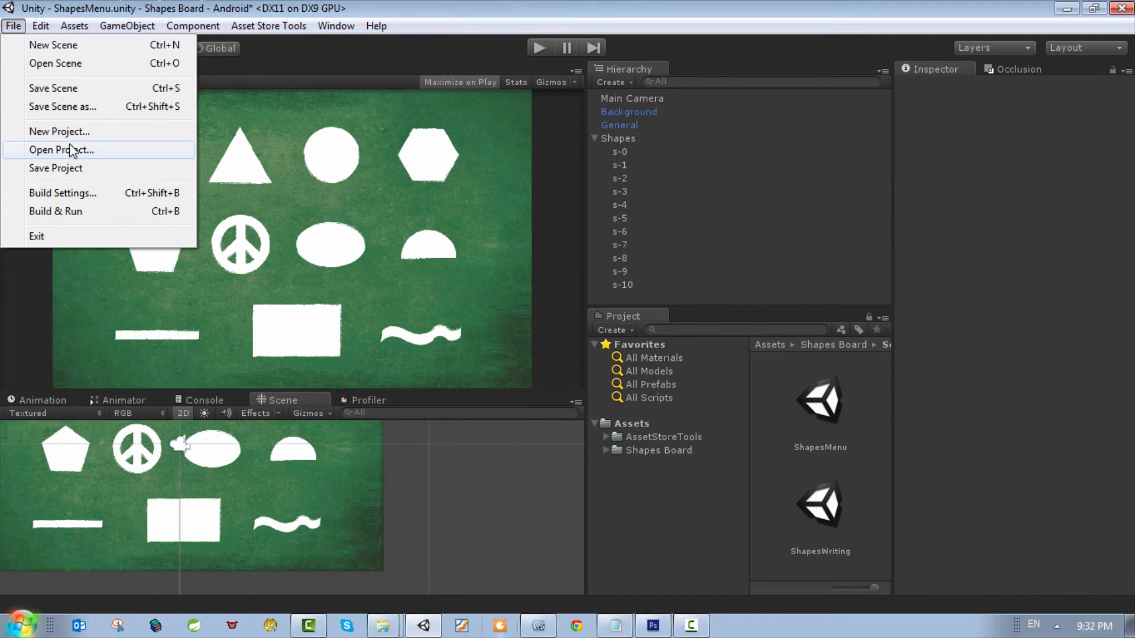
pyautogui.click(79, 89)
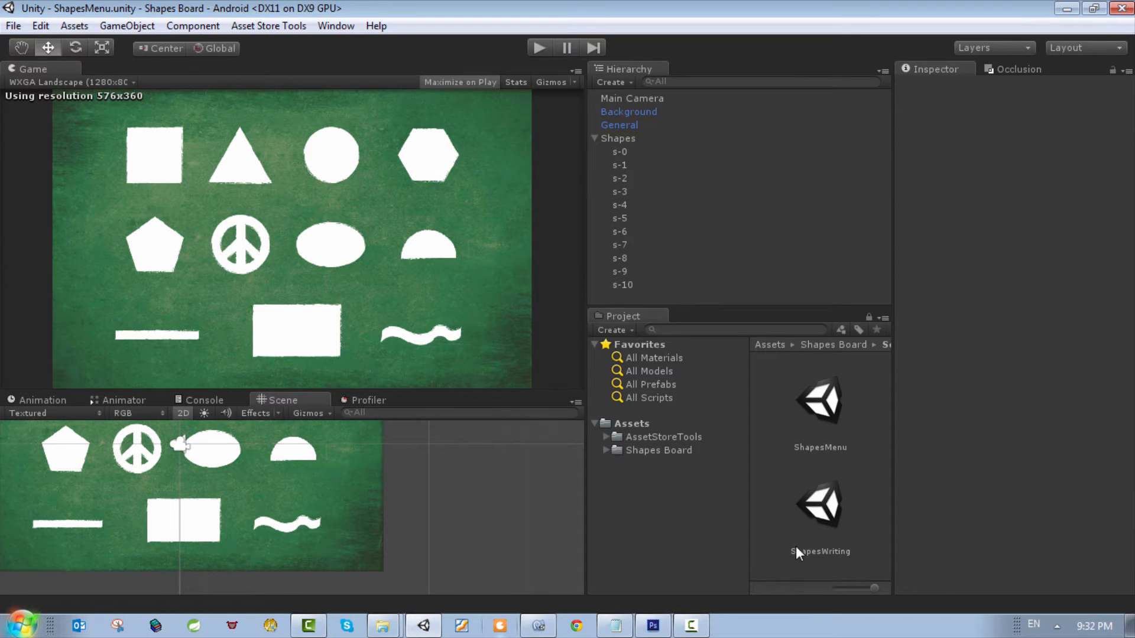
pyautogui.doubleClick(806, 532)
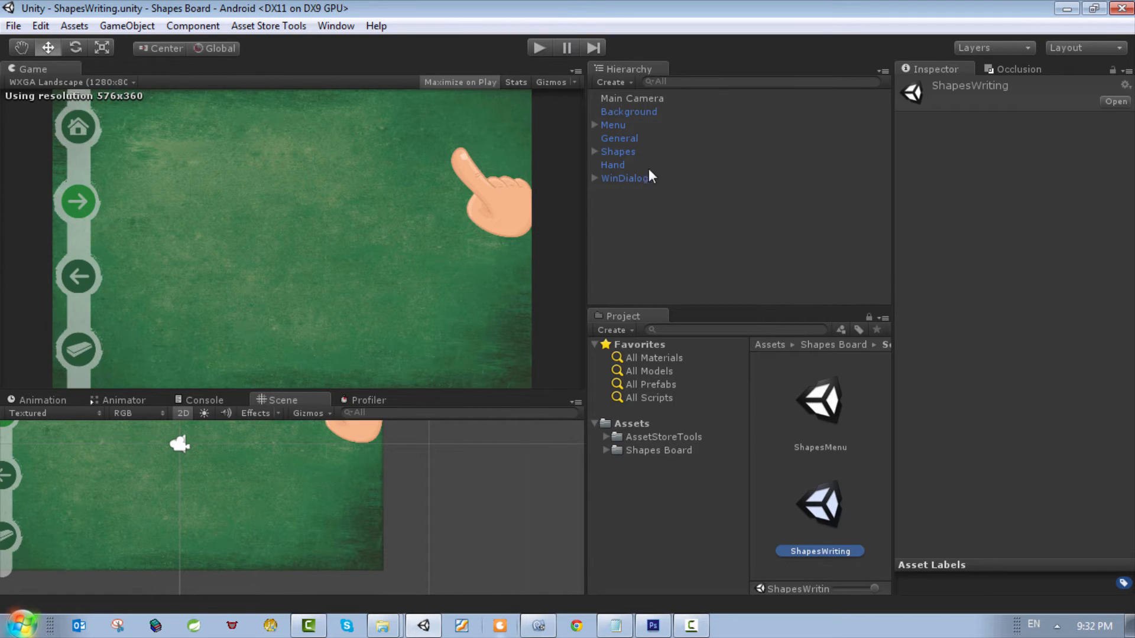
# Step: Expand the Shapes group and activate its 9-Rectangle object
pyautogui.click(615, 153)
pyautogui.click(595, 152)
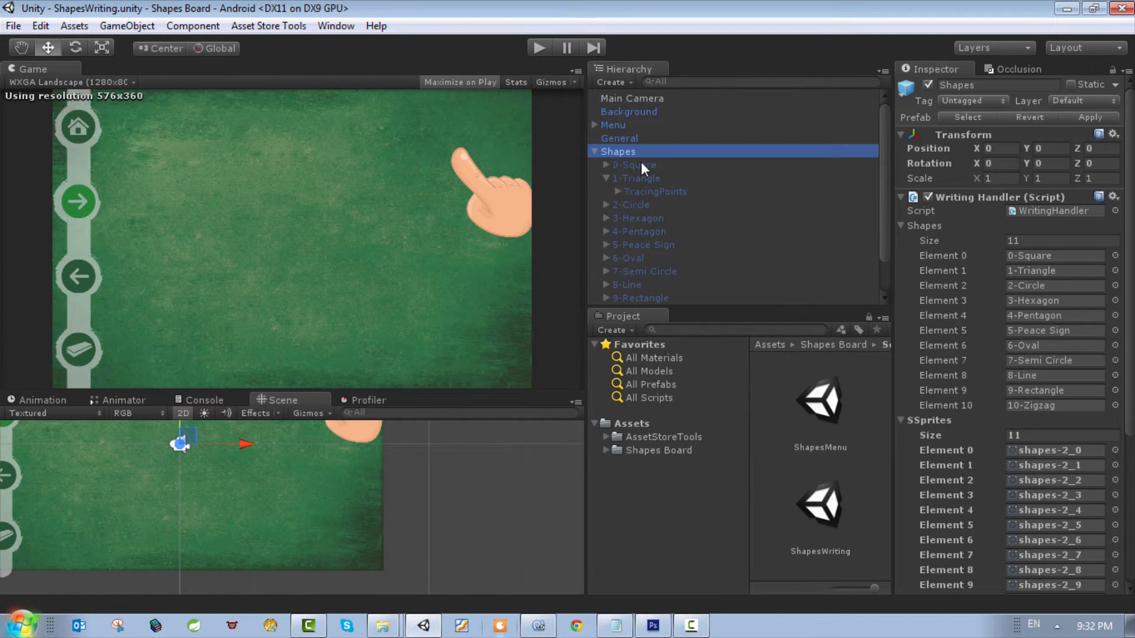
pyautogui.scroll(-1, 626, 285)
pyautogui.click(647, 259)
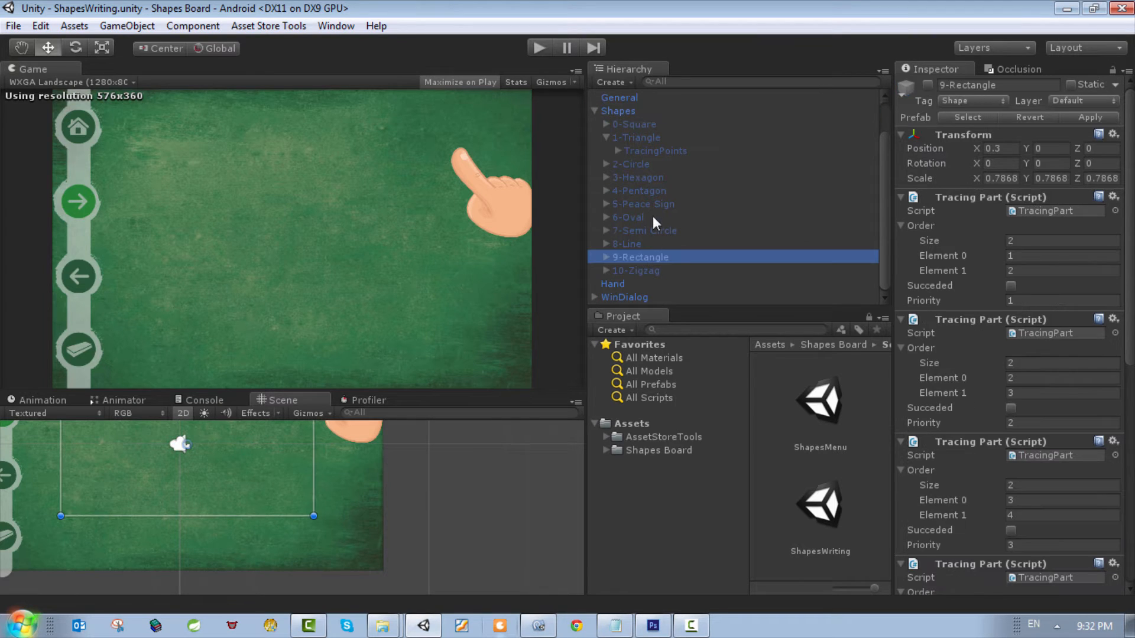
pyautogui.click(606, 137)
pyautogui.click(626, 243)
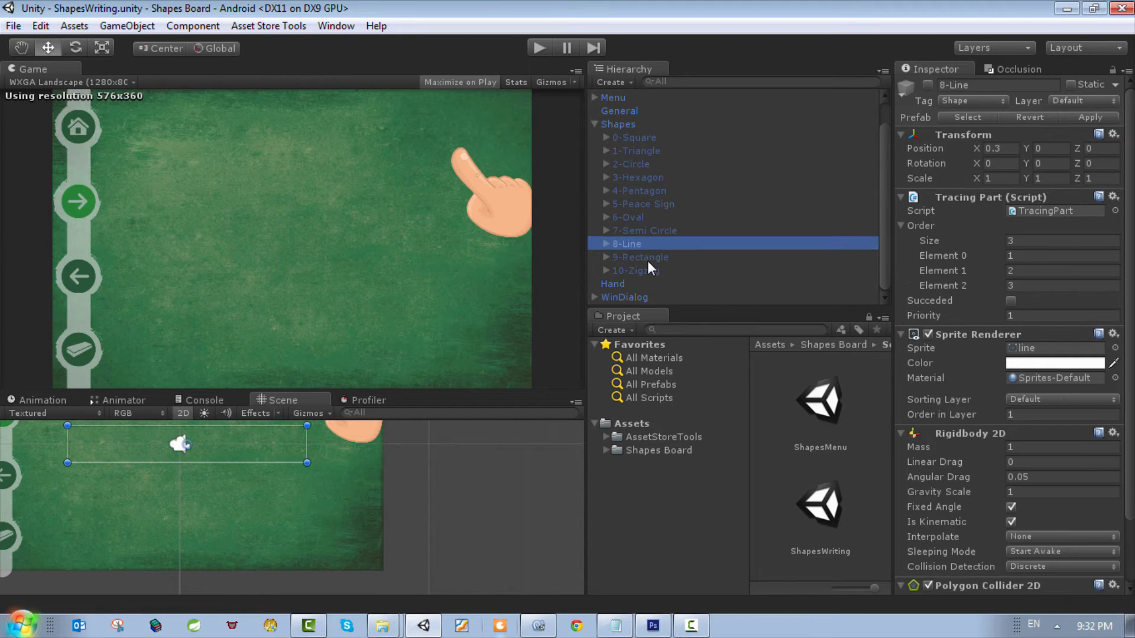
pyautogui.click(647, 260)
pyautogui.click(927, 84)
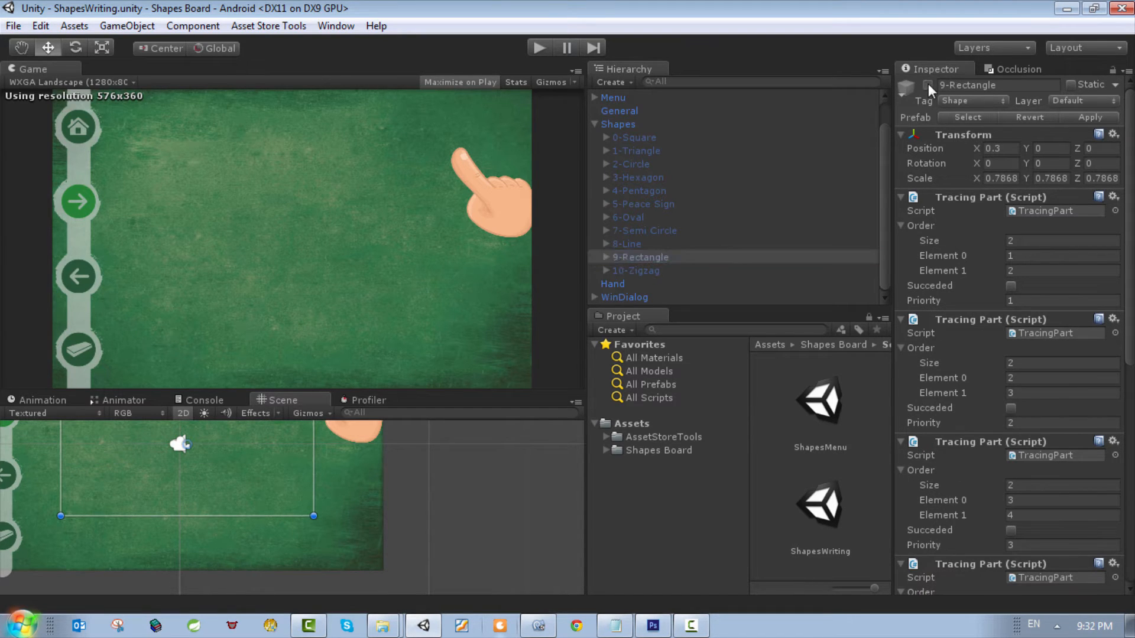
pyautogui.click(629, 255)
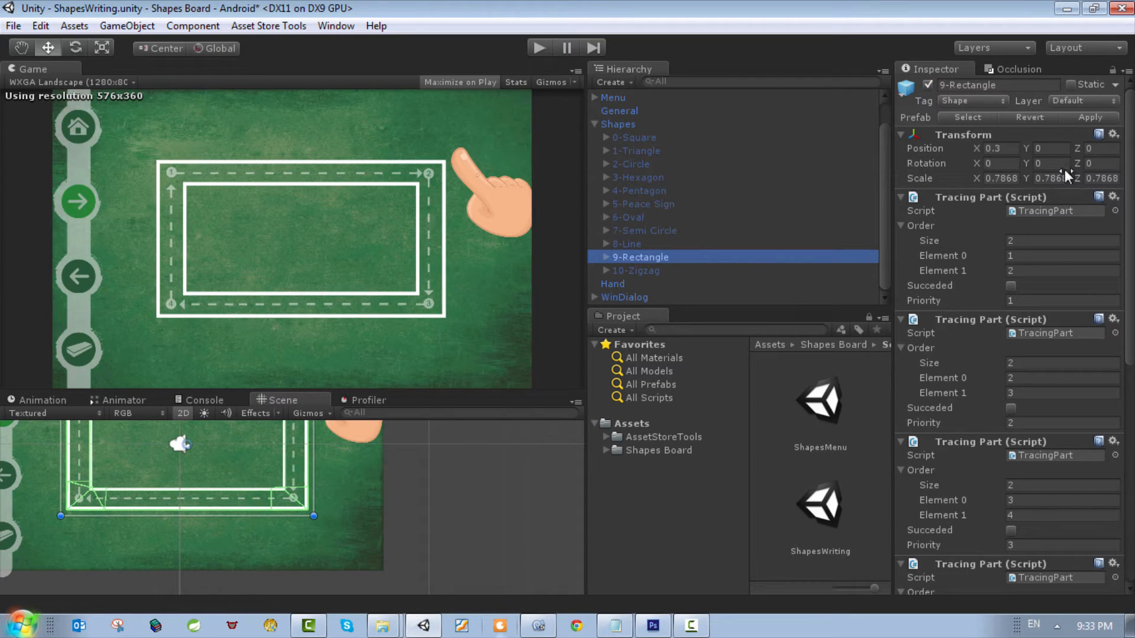
# Step: Examine the Tracing Part scripts, Sprite Renderer, Rigidbody 2D and Polygon Collider 2D settings of 9-Rectangle
pyautogui.scroll(-5, 1008, 331)
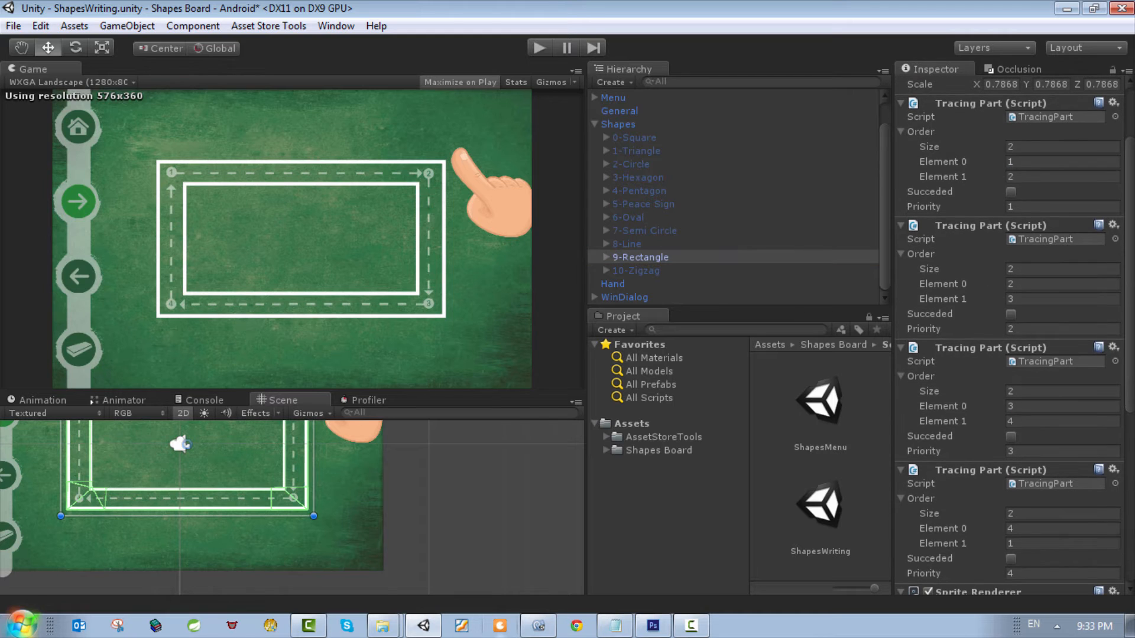
pyautogui.moveTo(1129, 275); pyautogui.dragTo(1130, 276)
pyautogui.scroll(5, 1008, 331)
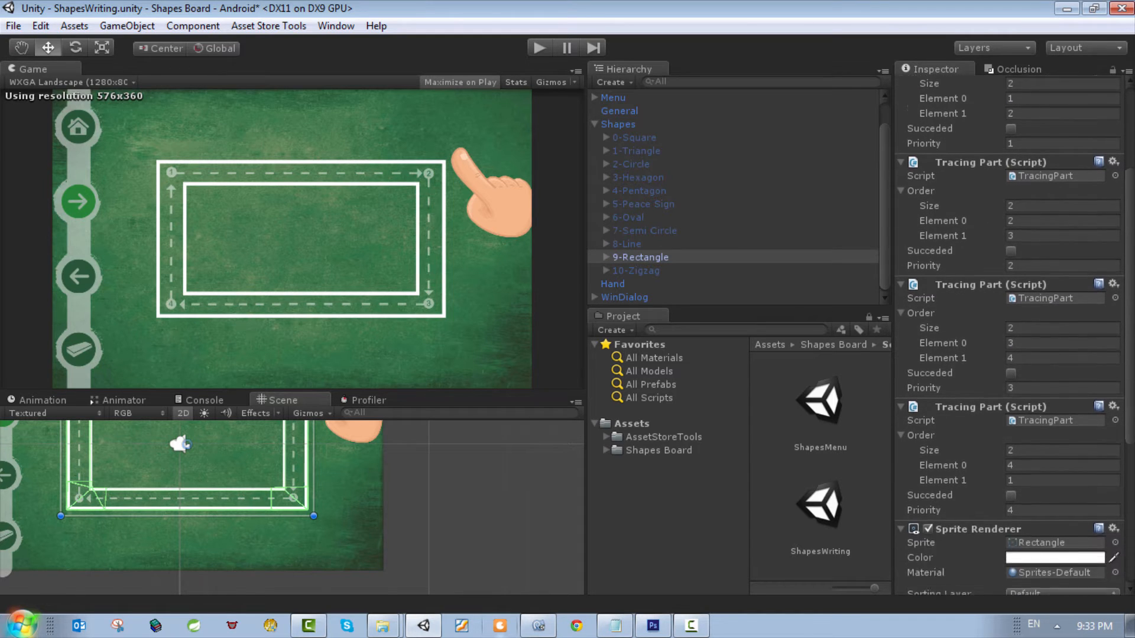
pyautogui.scroll(-10, 1007, 330)
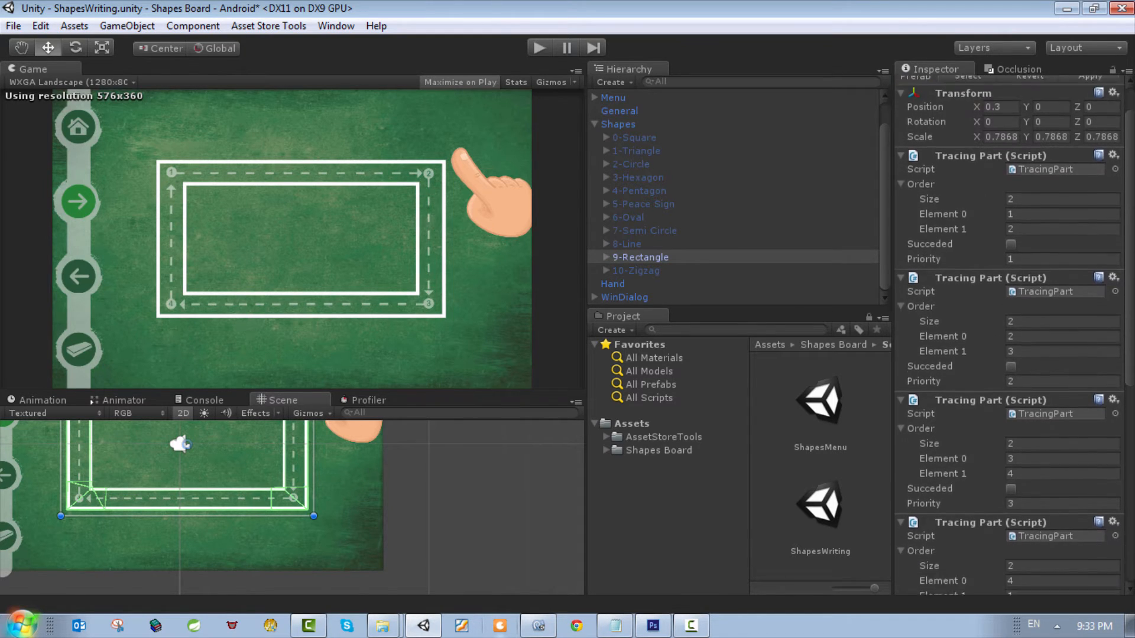
pyautogui.scroll(-3, 1008, 331)
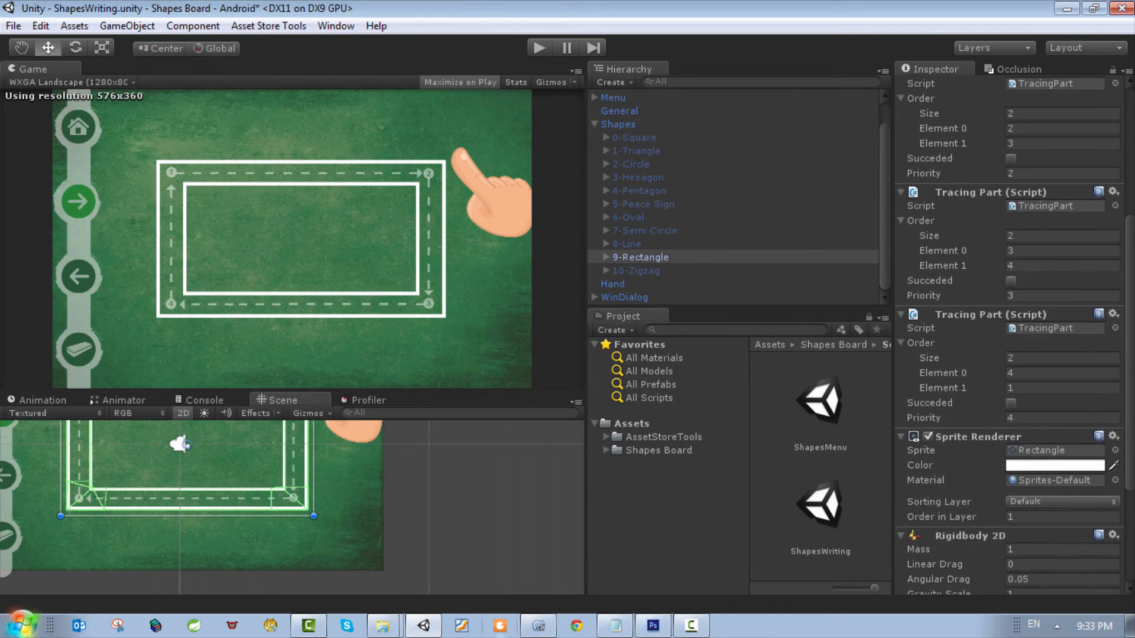
pyautogui.scroll(-7, 1007, 331)
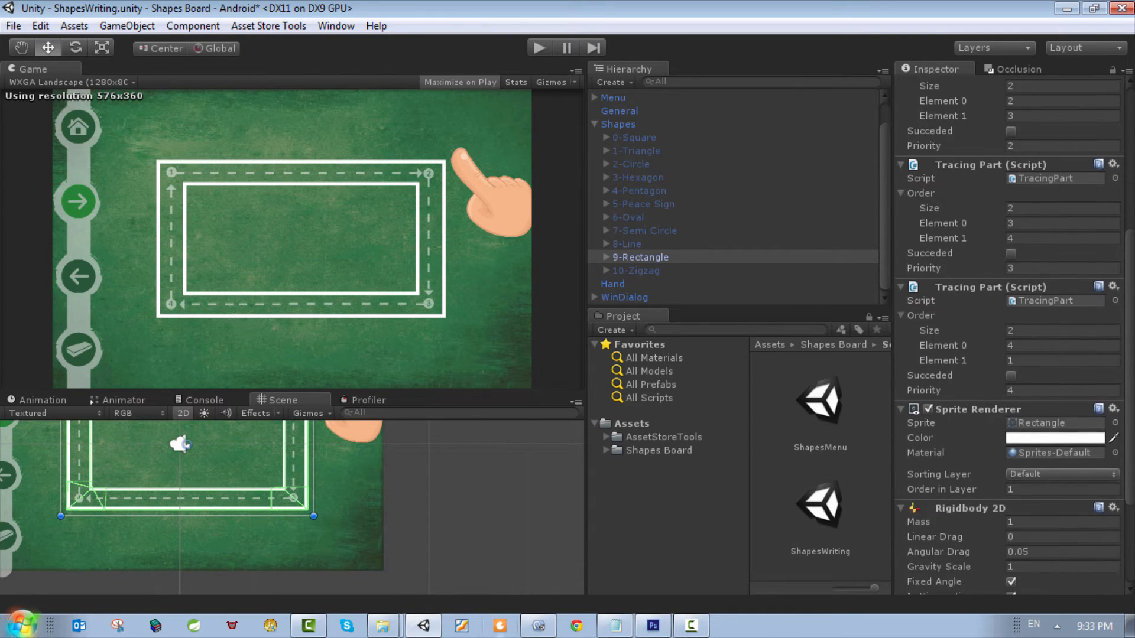
pyautogui.scroll(-3, 1130, 484)
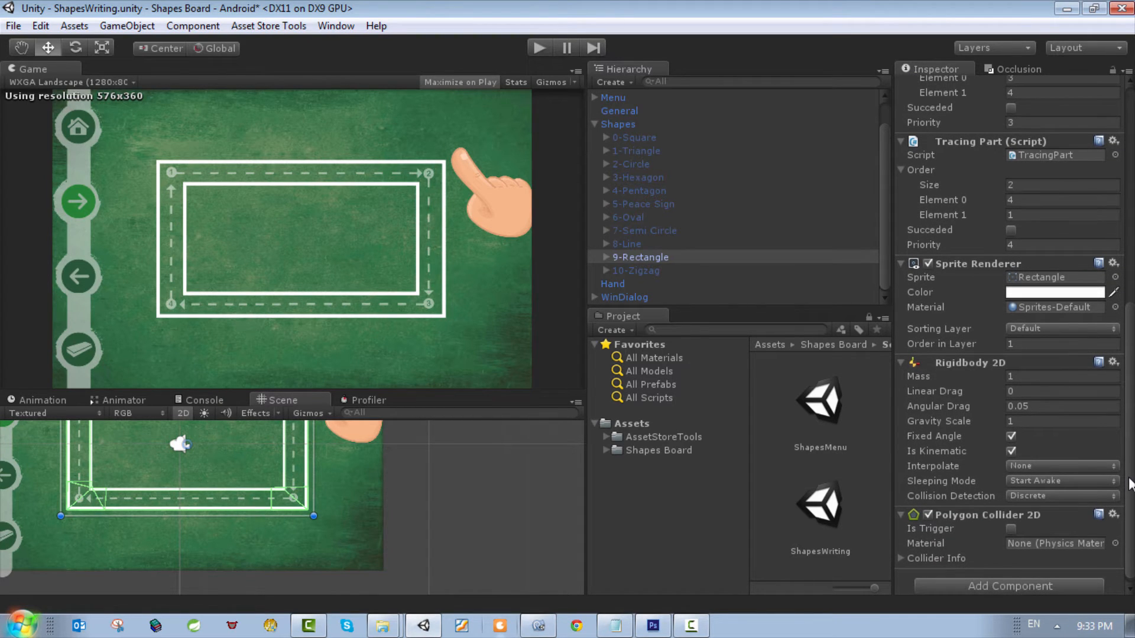
pyautogui.scroll(1, 1130, 483)
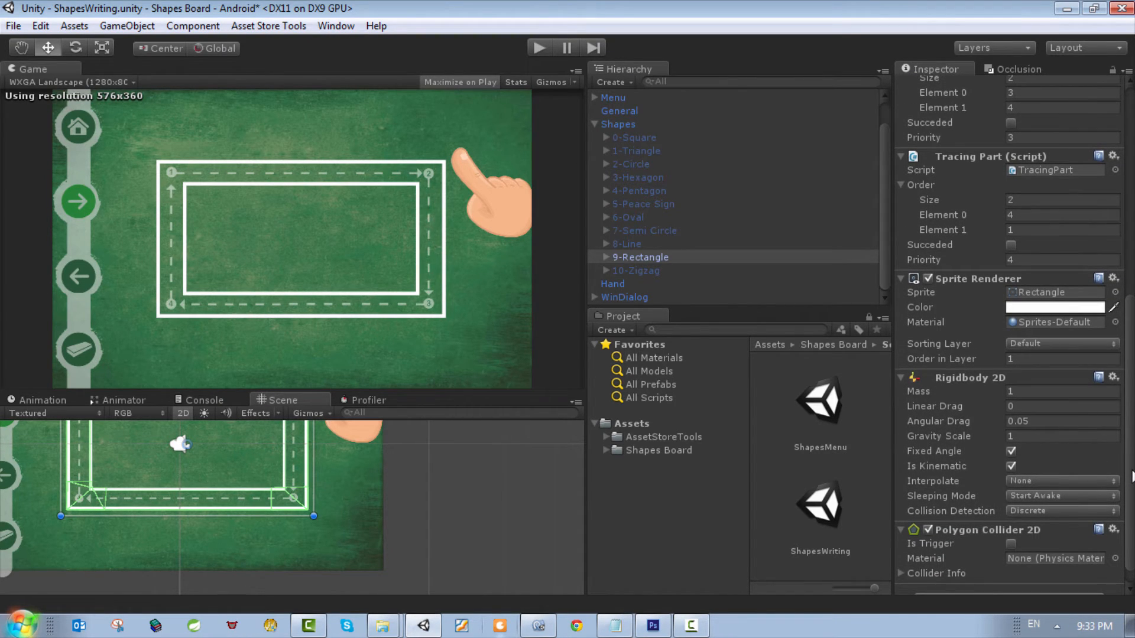
pyautogui.scroll(-1, 1131, 476)
pyautogui.scroll(20, 1130, 477)
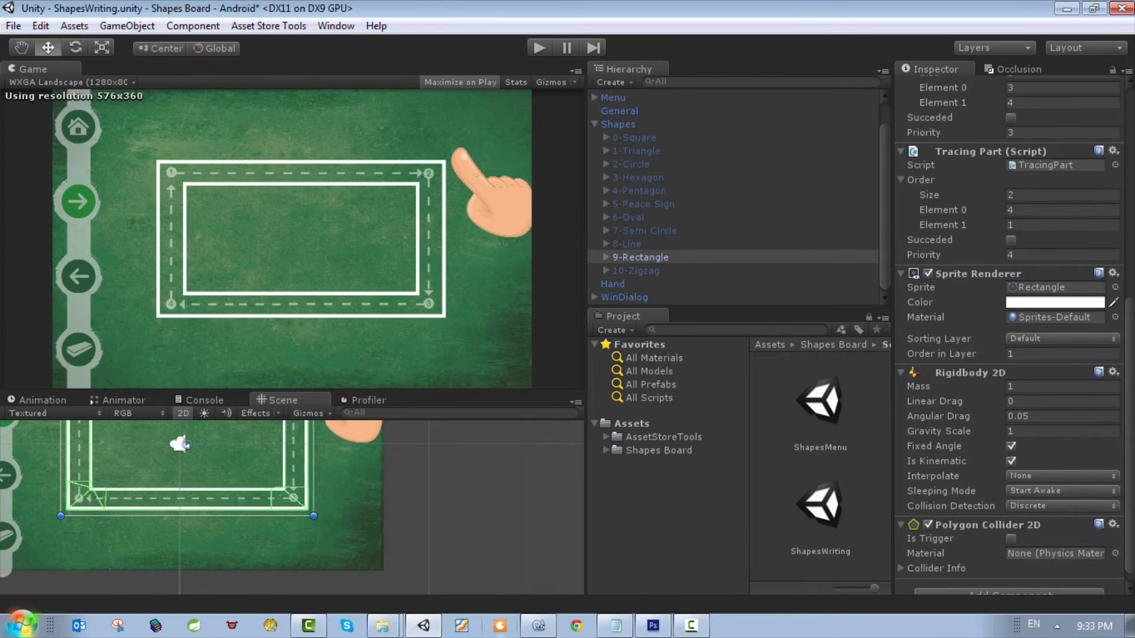
pyautogui.scroll(1, 1130, 477)
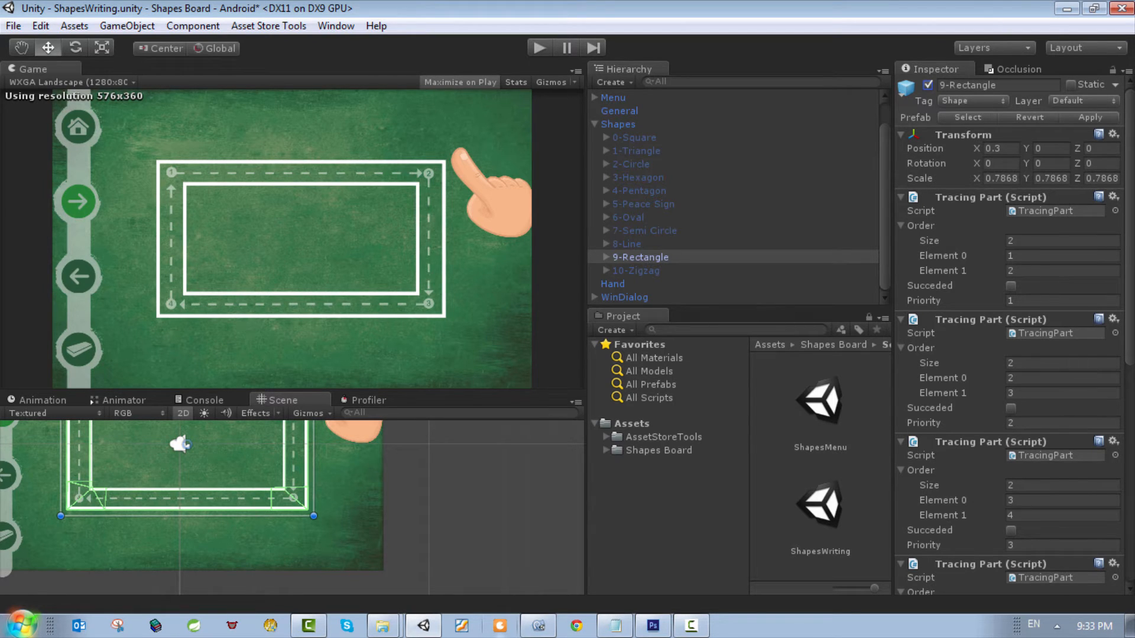
pyautogui.scroll(-6, 1010, 335)
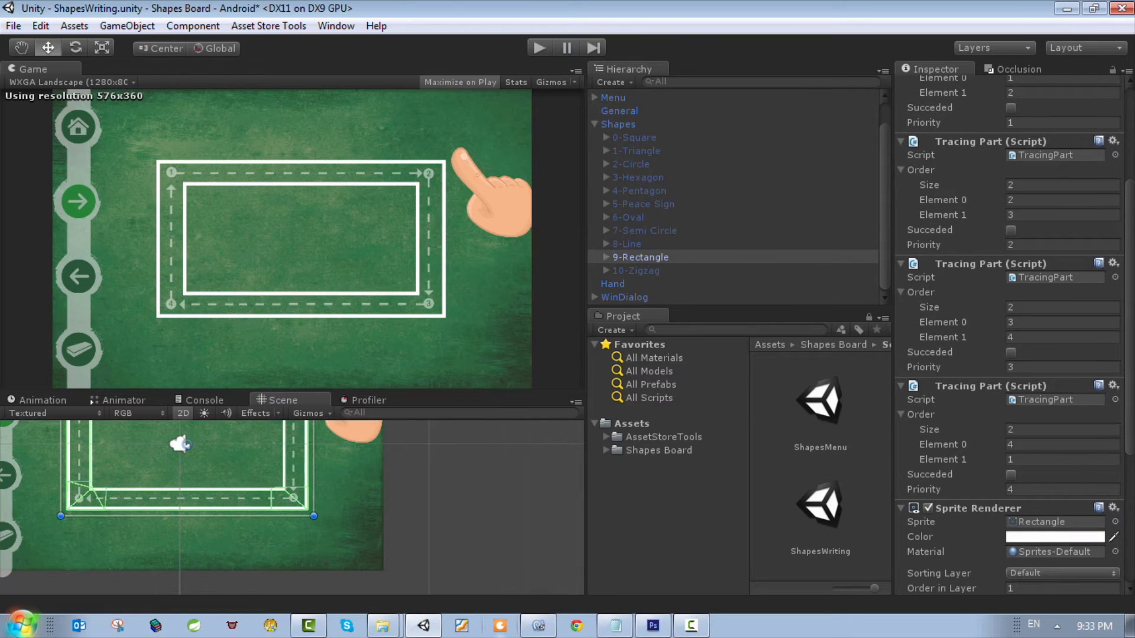
pyautogui.scroll(-1, 1011, 335)
pyautogui.scroll(-6, 963, 294)
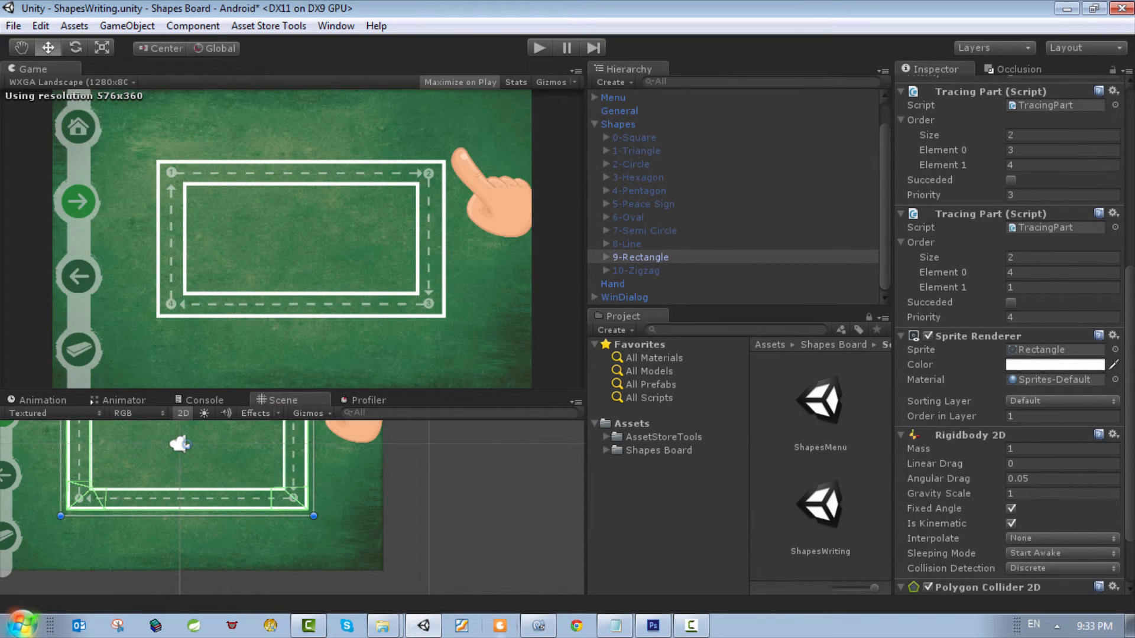
pyautogui.scroll(-3, 963, 295)
# Step: Expand TracingPoints under 9-Rectangle and inspect the index, collider and location of each of its TracingPoint objects
pyautogui.click(606, 260)
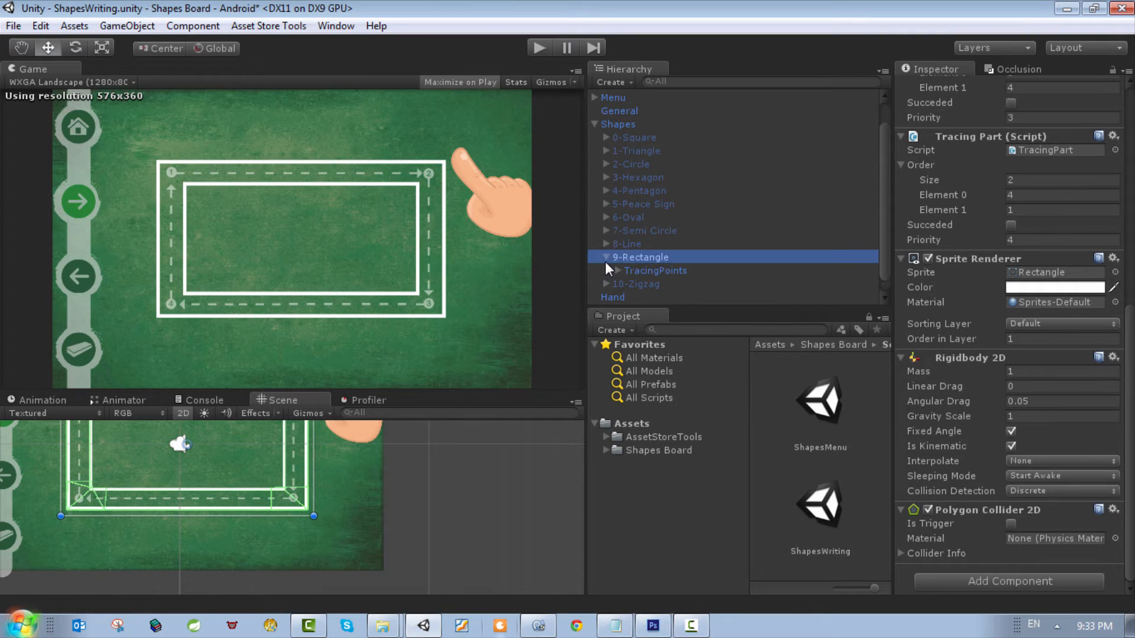
pyautogui.click(651, 273)
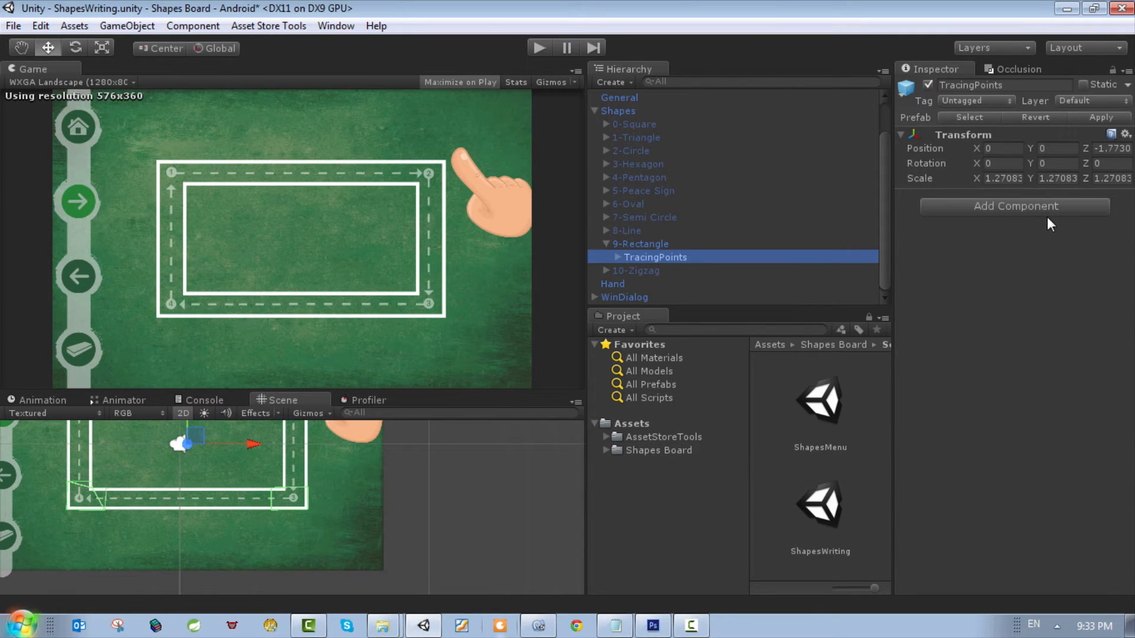
pyautogui.click(618, 257)
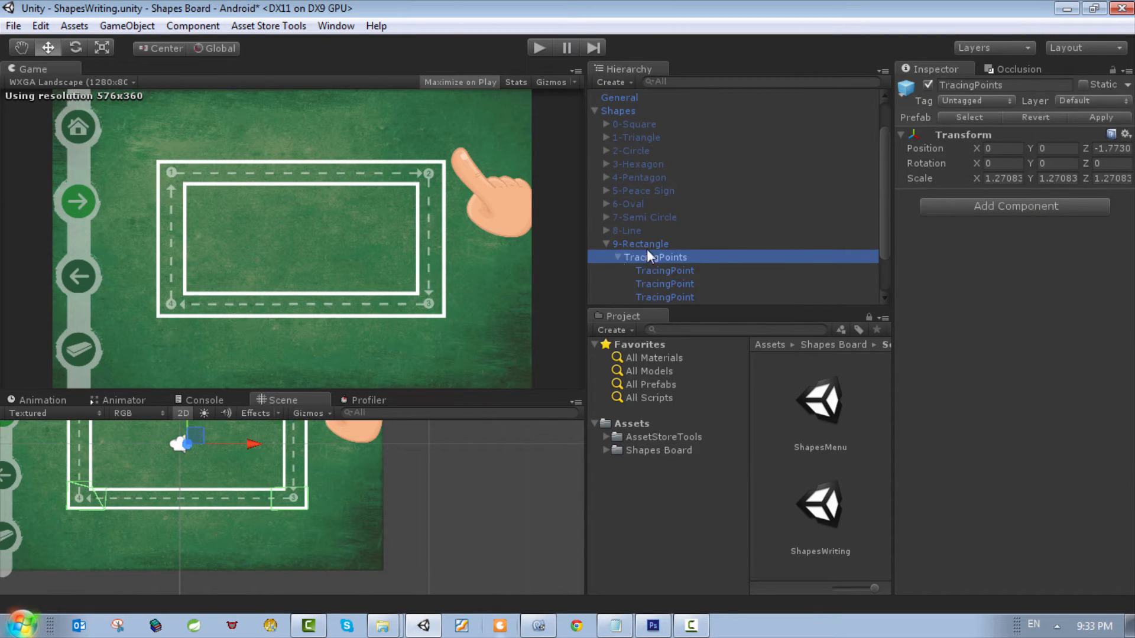
pyautogui.scroll(-2, 720, 226)
pyautogui.click(700, 218)
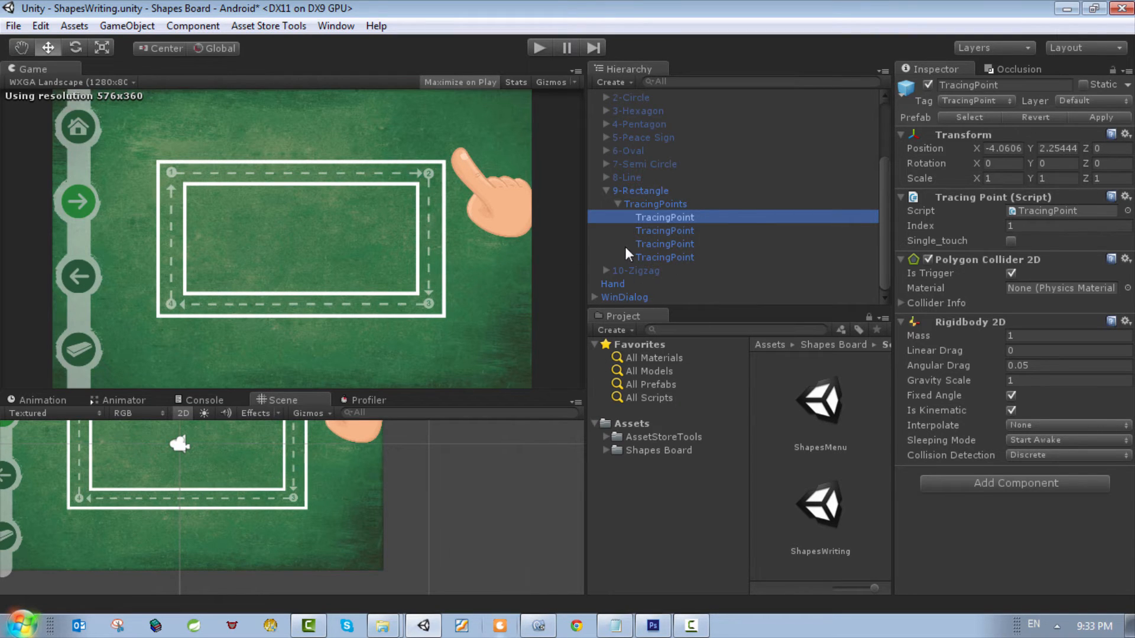
pyautogui.doubleClick(662, 220)
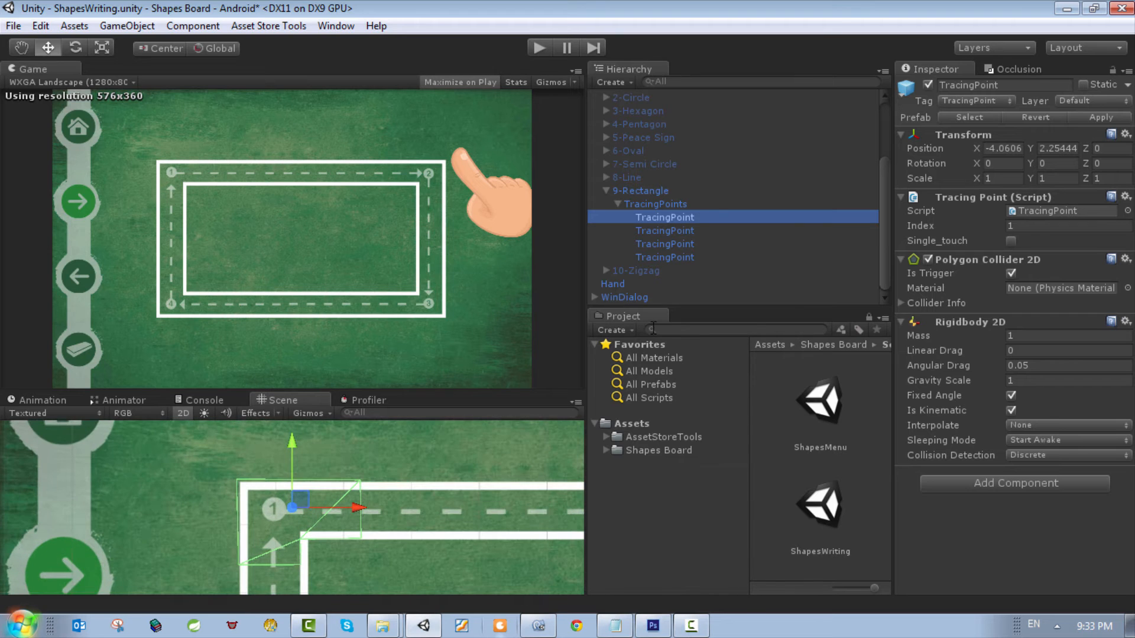
pyautogui.doubleClick(664, 230)
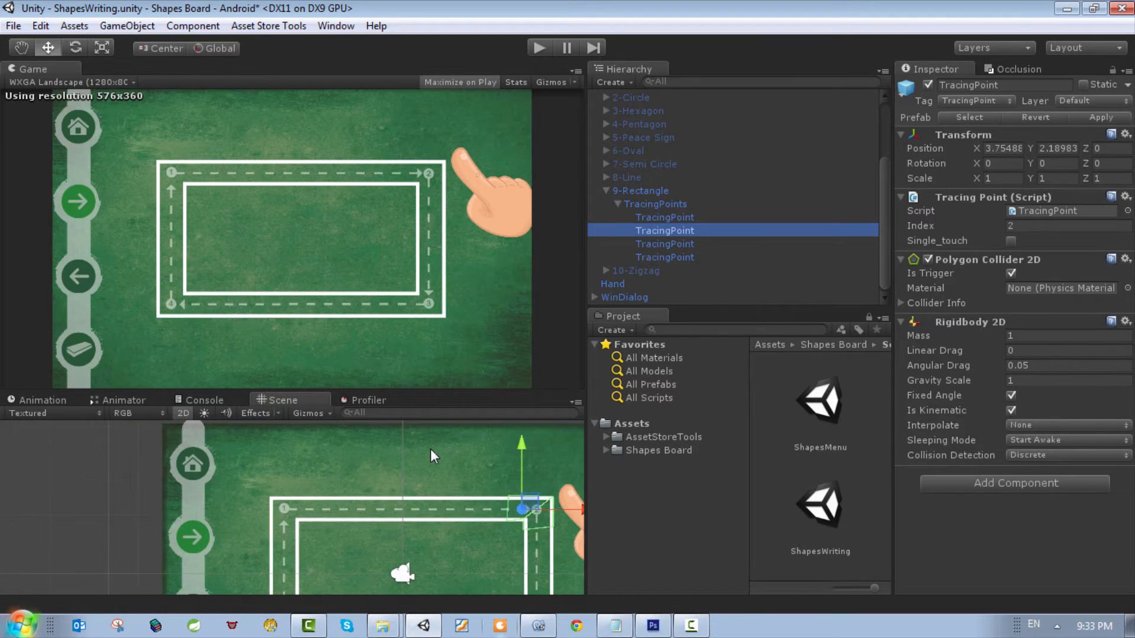
pyautogui.click(664, 243)
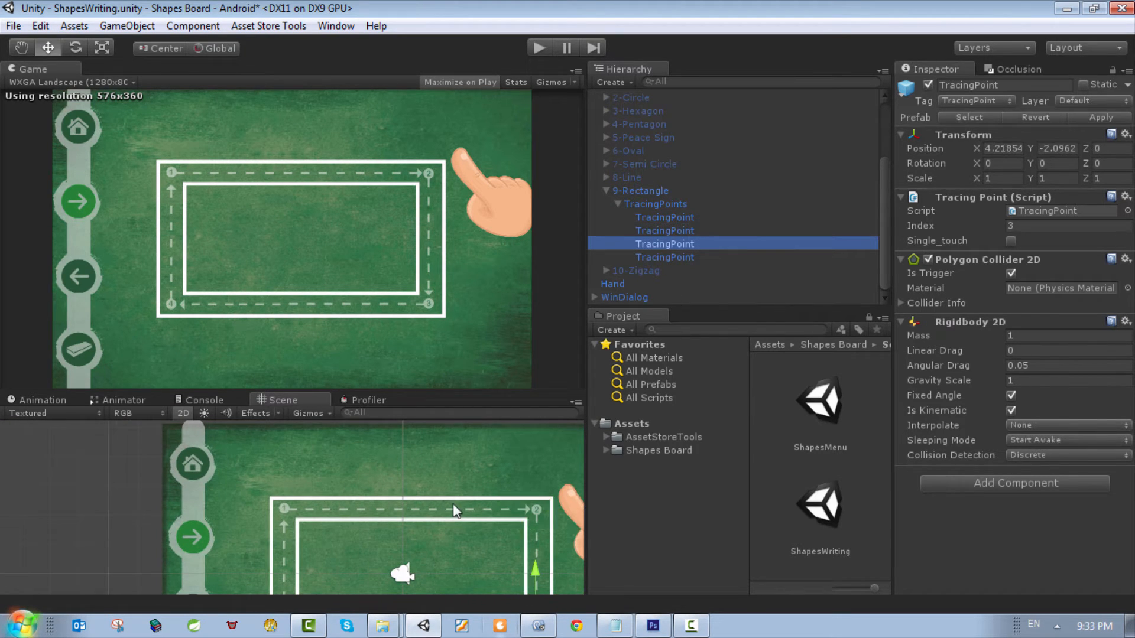
pyautogui.scroll(-3, 453, 502)
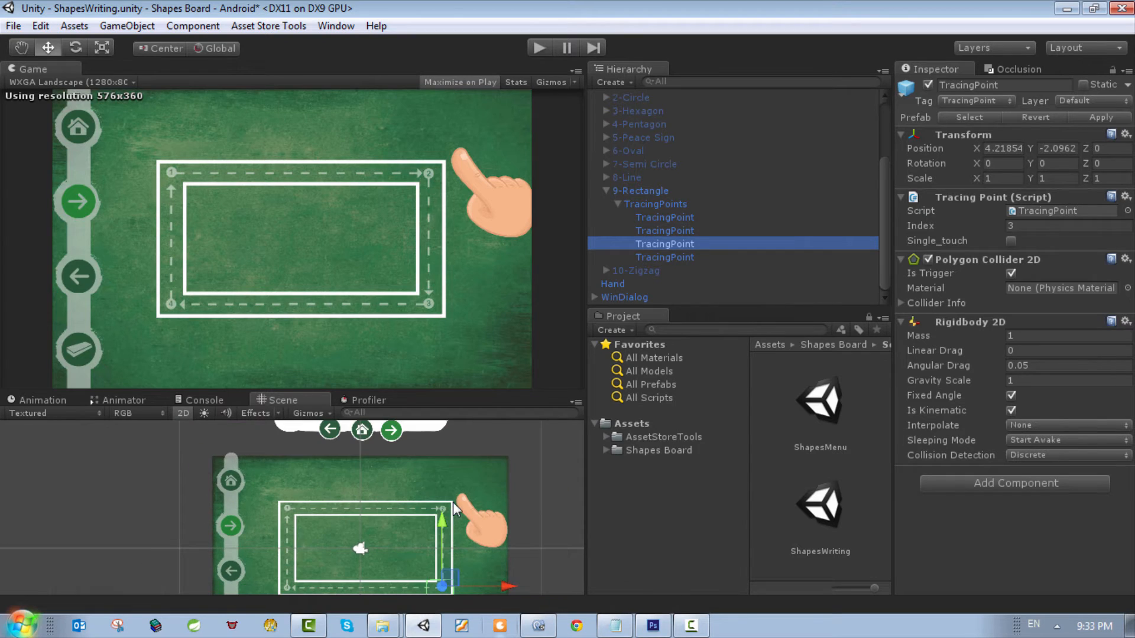
pyautogui.click(661, 257)
pyautogui.scroll(-1, 397, 493)
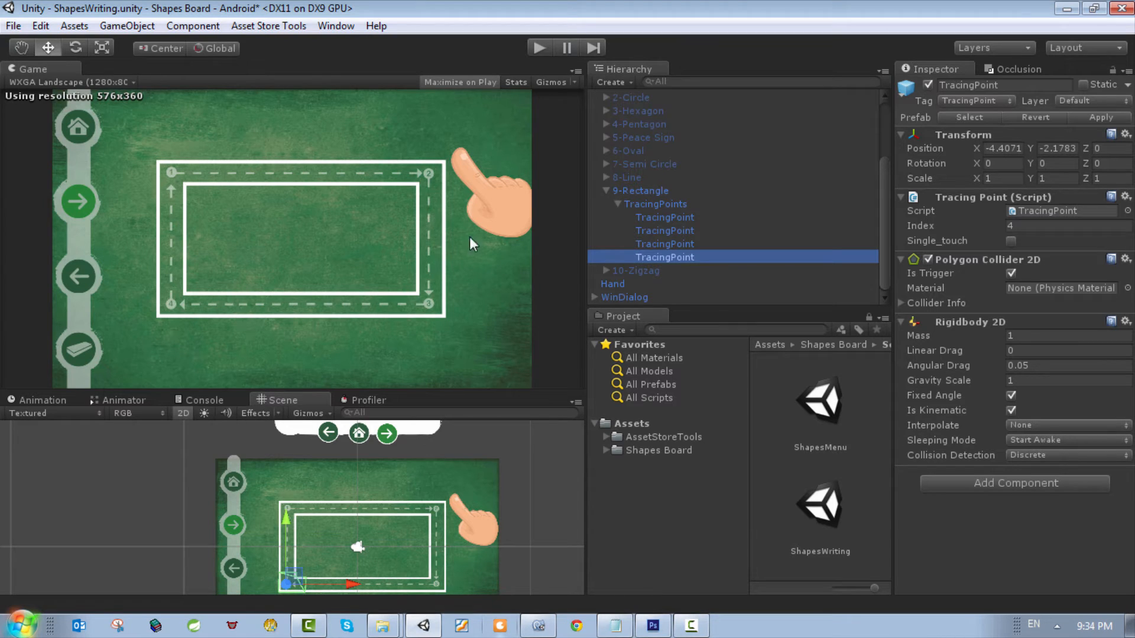
pyautogui.scroll(3, 693, 200)
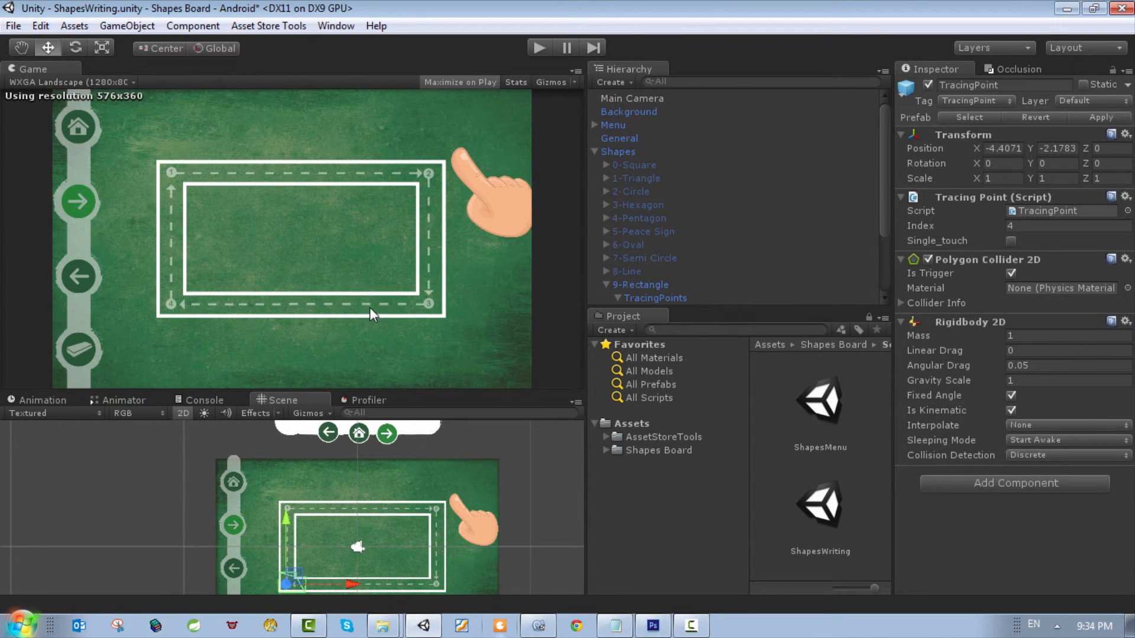
# Step: Delete the existing 9-Rectangle object from the Shapes group
pyautogui.scroll(-3, 673, 243)
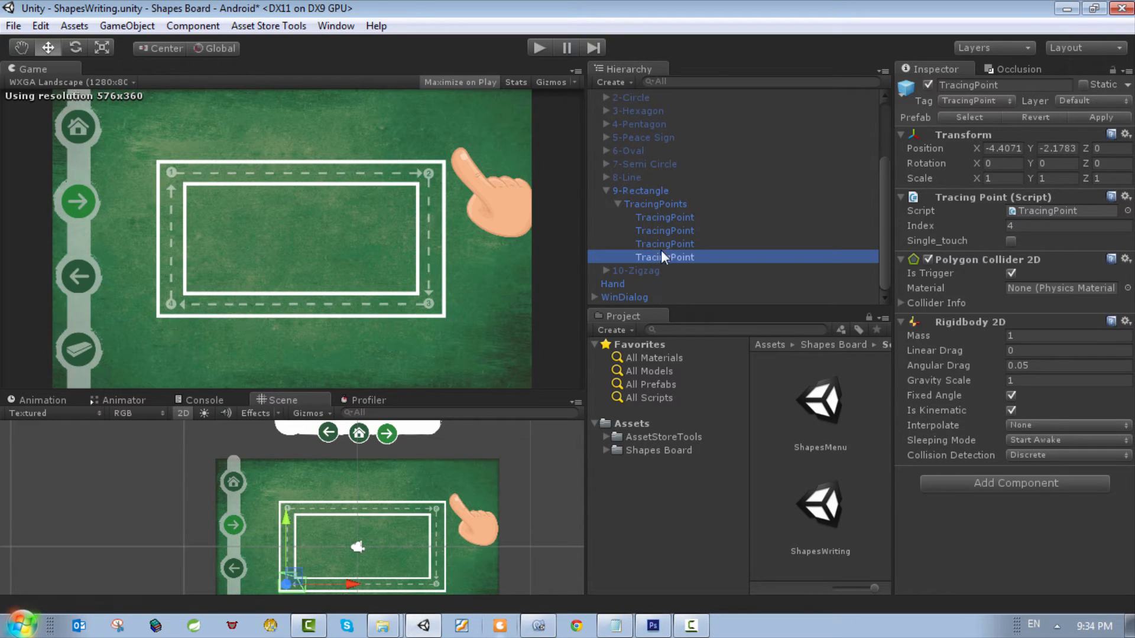
pyautogui.click(634, 191)
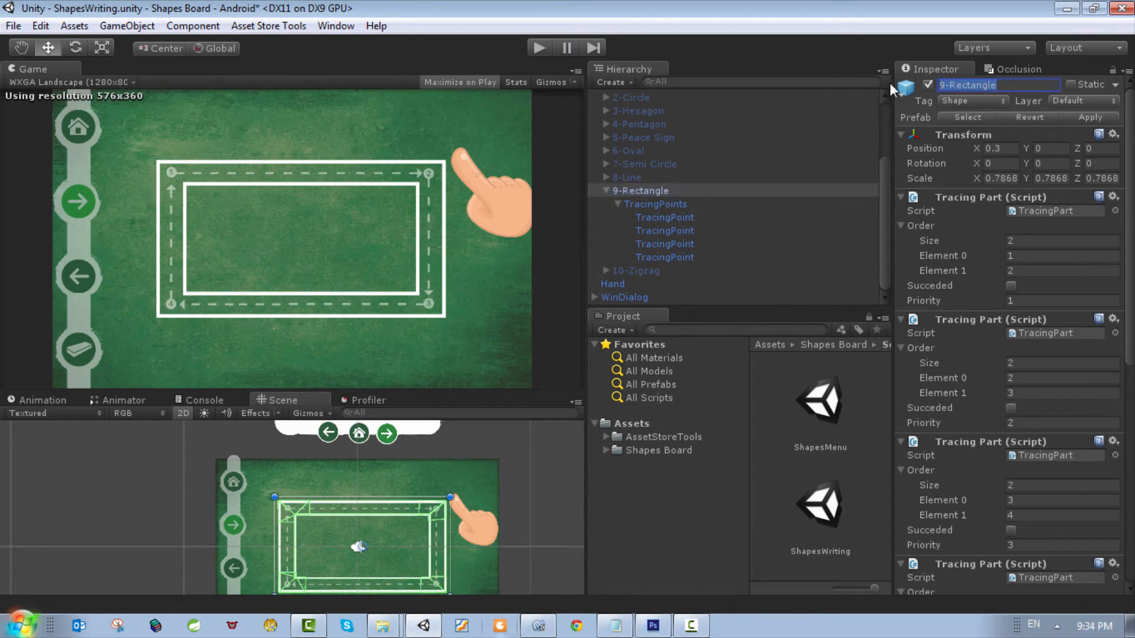
pyautogui.rightClick(663, 196)
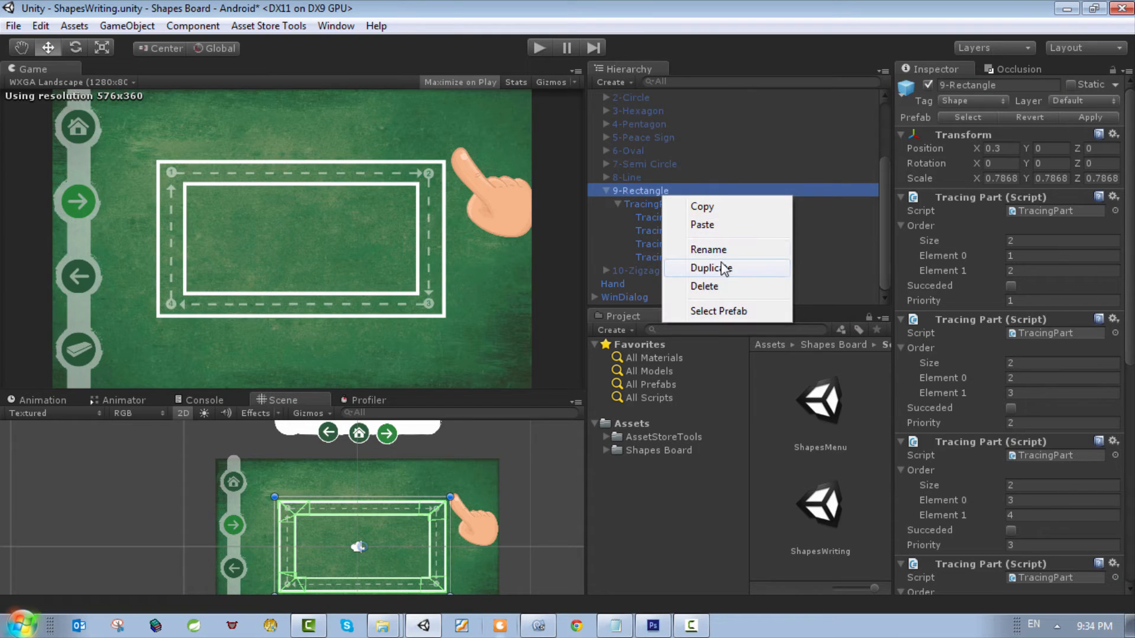
pyautogui.click(709, 286)
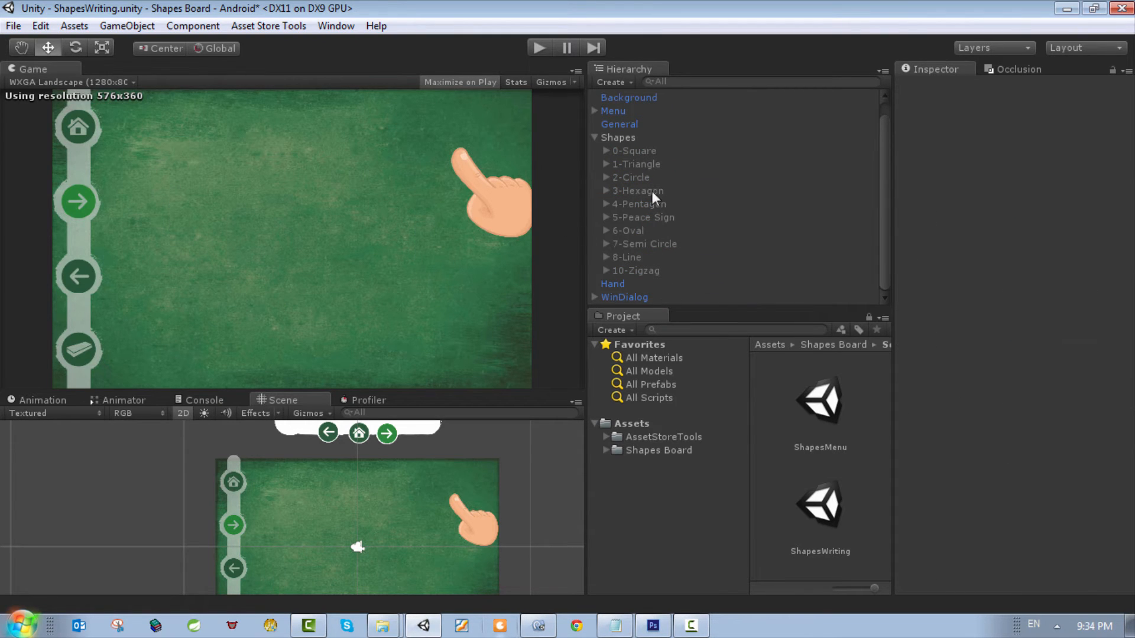
# Step: Create an empty game object named 9-Rectangle and place it in the Shapes group between 8-Line and 10-Zigzag
pyautogui.click(627, 149)
pyautogui.click(619, 138)
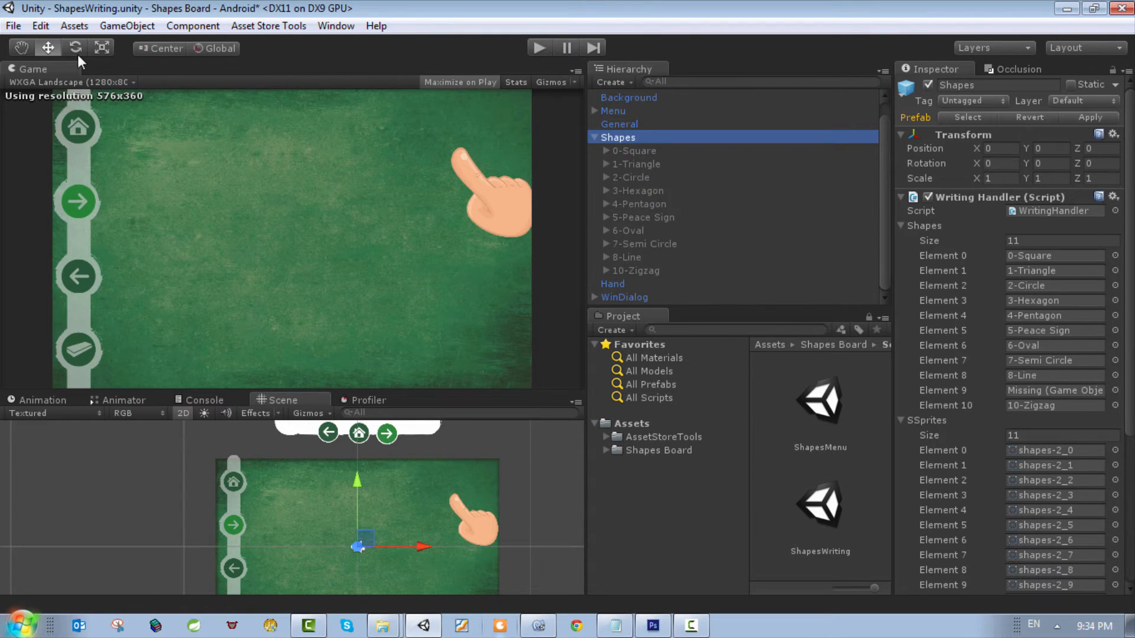
pyautogui.click(128, 26)
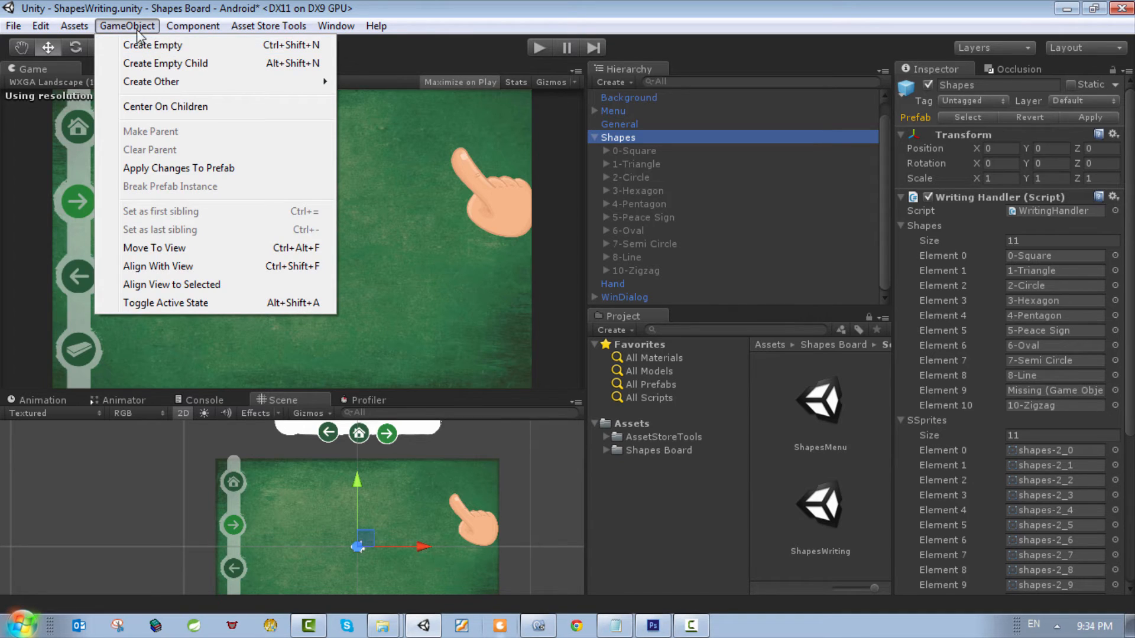
pyautogui.moveTo(168, 29)
pyautogui.moveTo(128, 26)
pyautogui.click(156, 44)
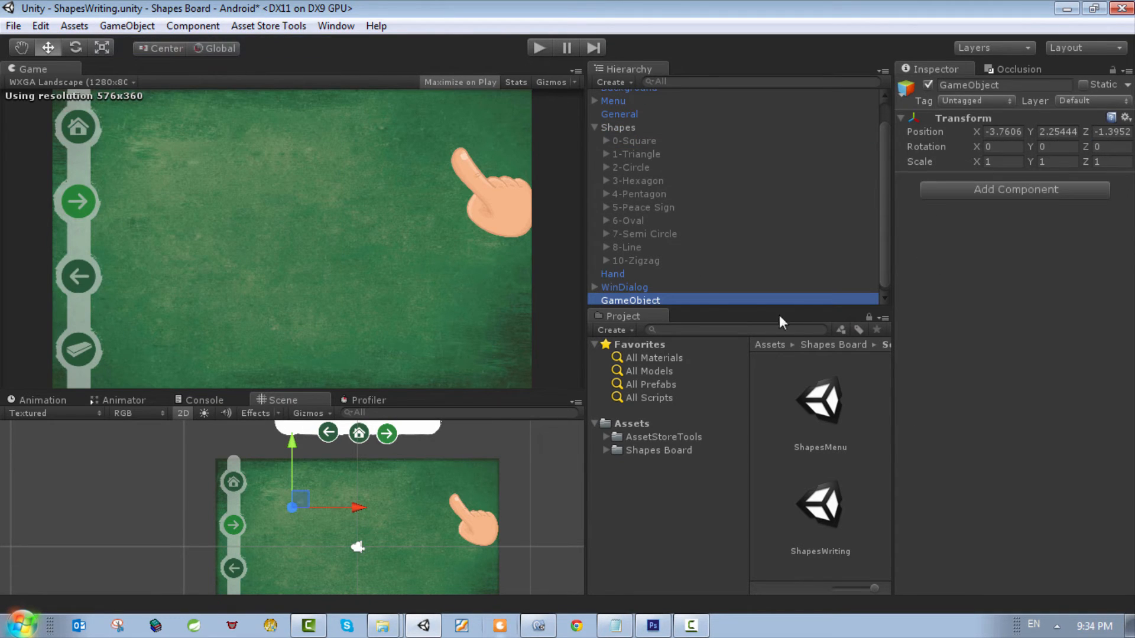
pyautogui.click(1005, 85)
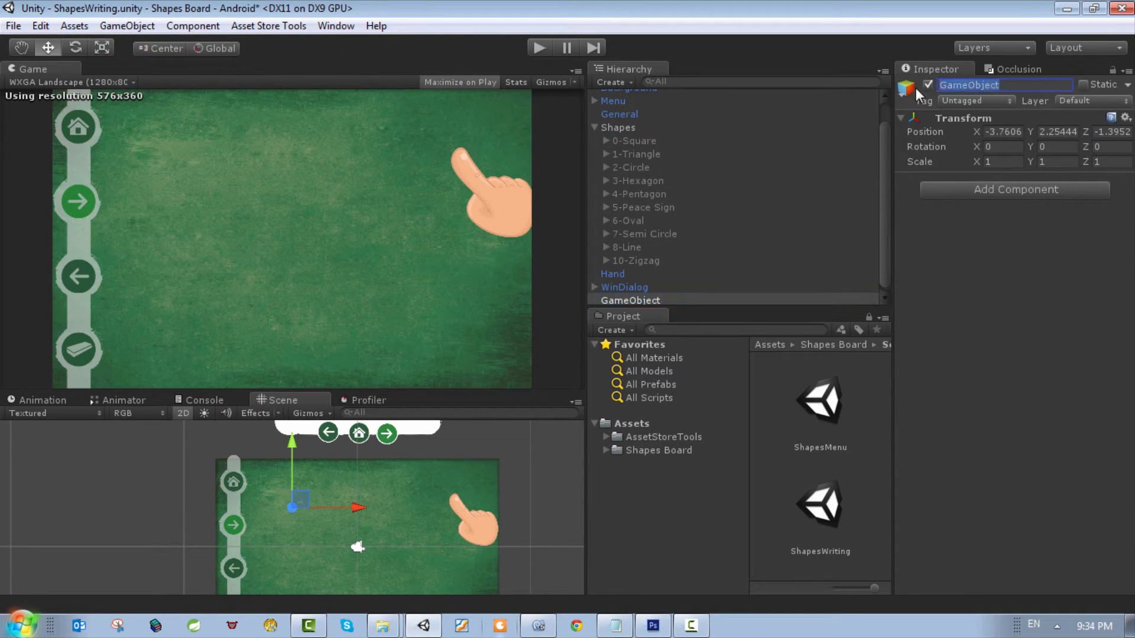
pyautogui.press('Return')
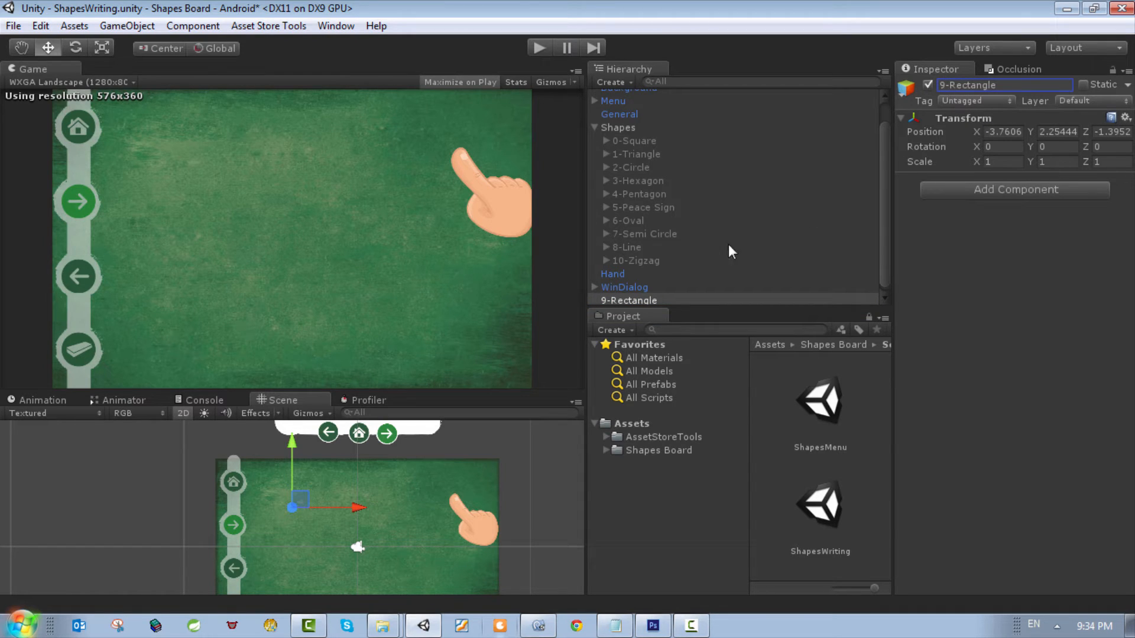
pyautogui.moveTo(629, 303); pyautogui.dragTo(647, 255)
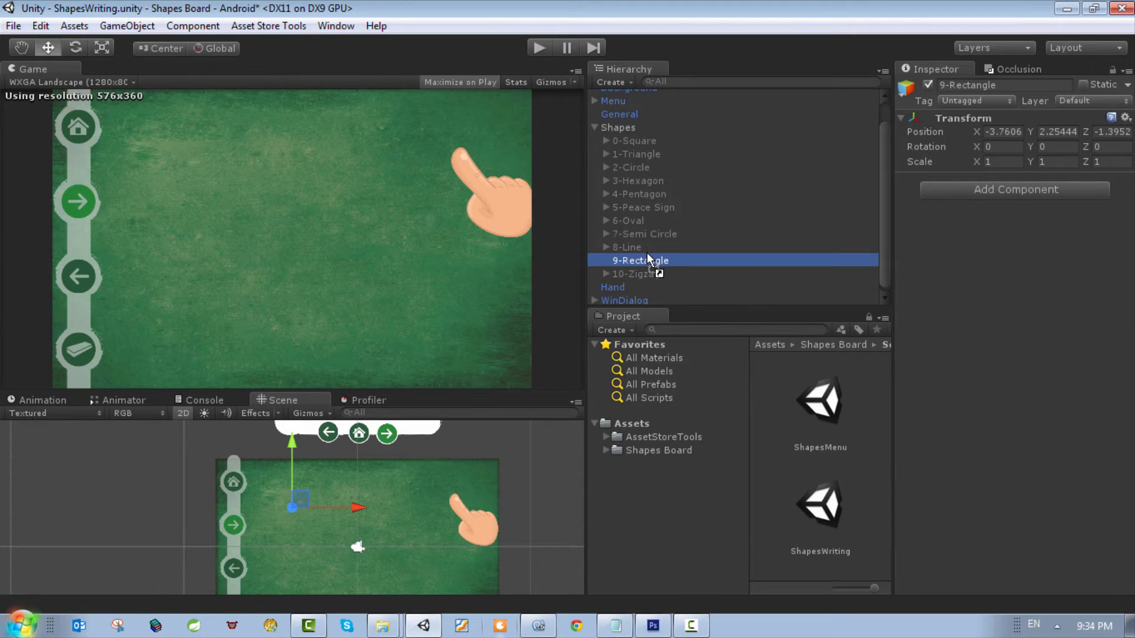
# Step: Add a Sprite Renderer component to the new 9-Rectangle object
pyautogui.click(615, 125)
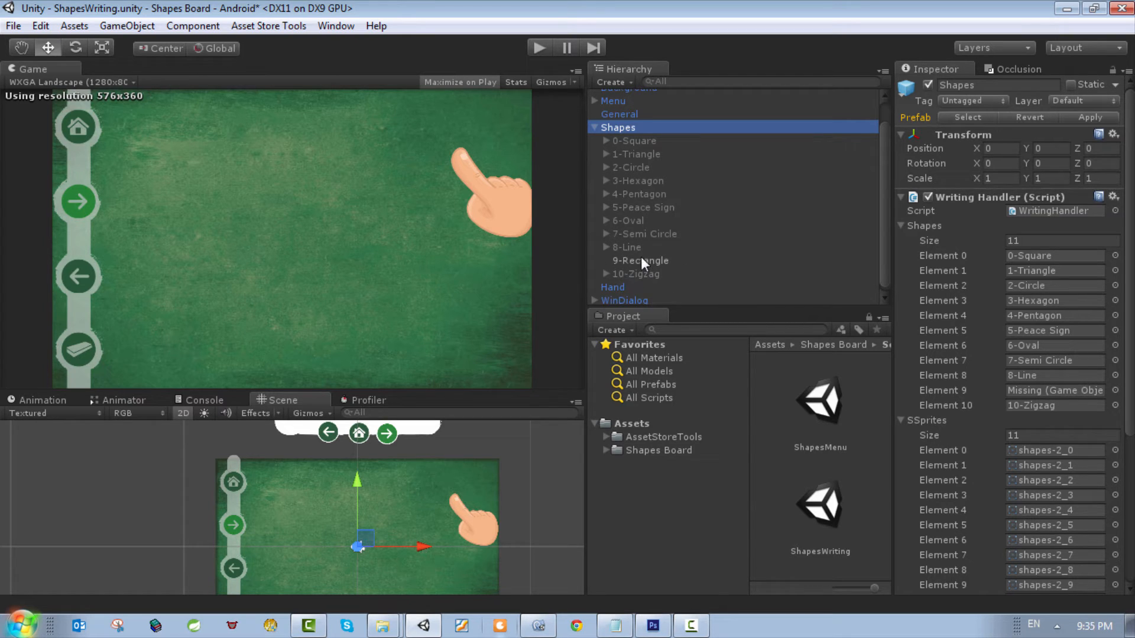
pyautogui.click(632, 262)
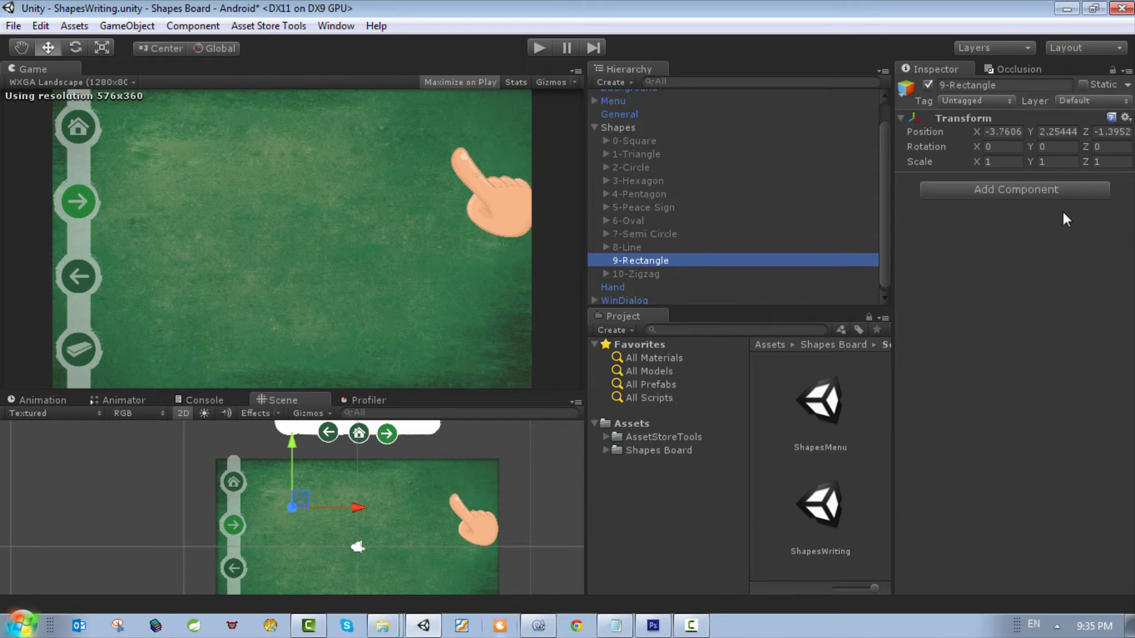
pyautogui.click(1009, 188)
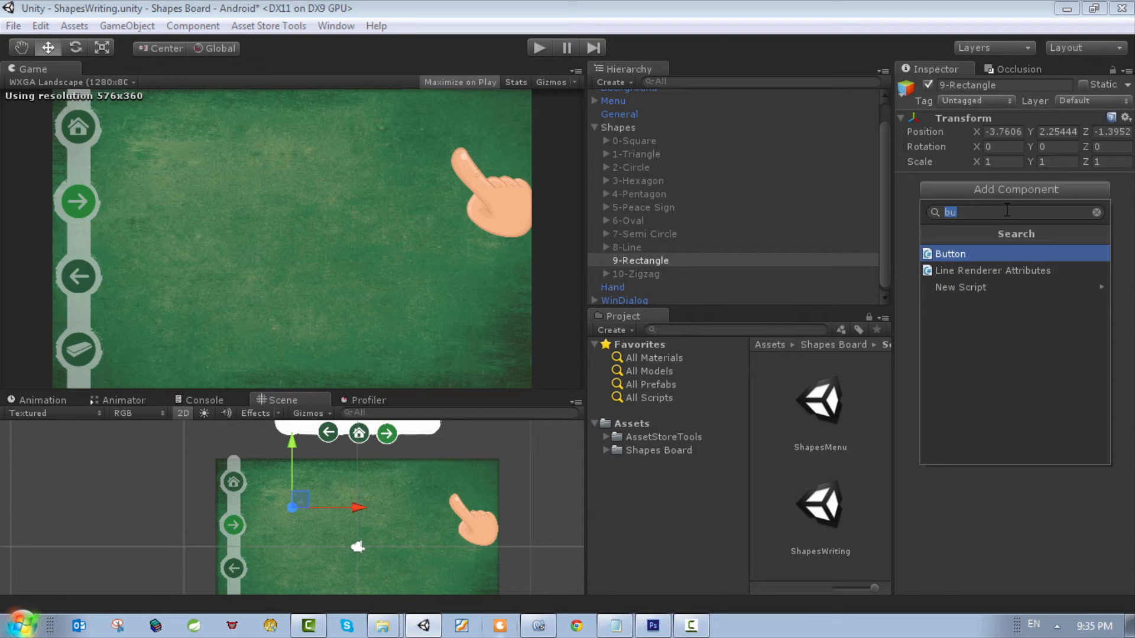
pyautogui.write('sp')
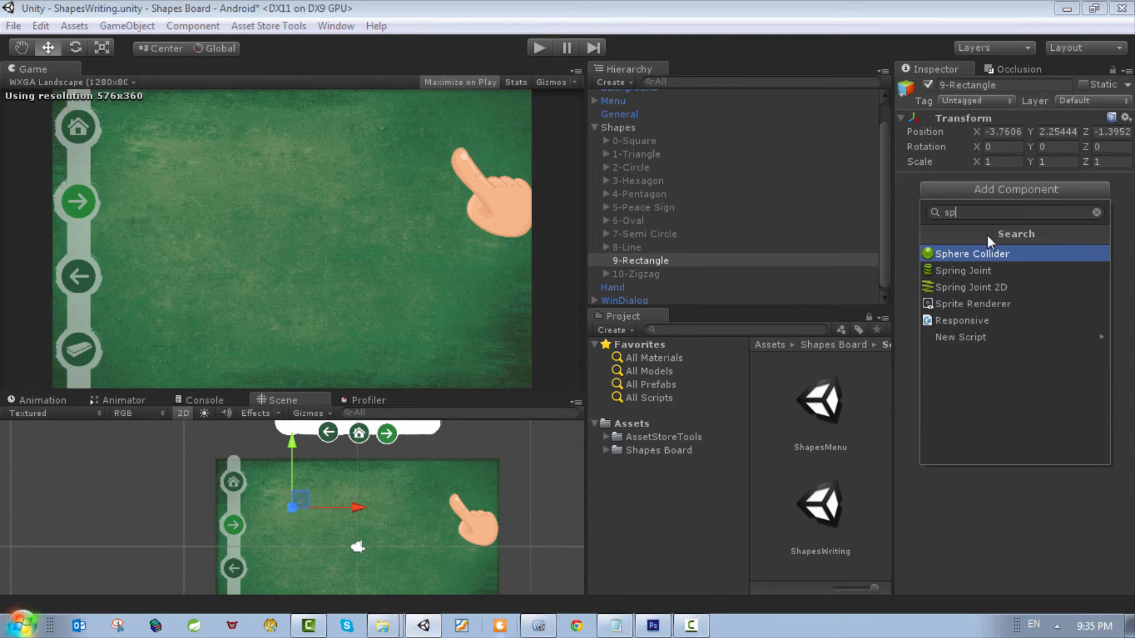
pyautogui.click(1005, 304)
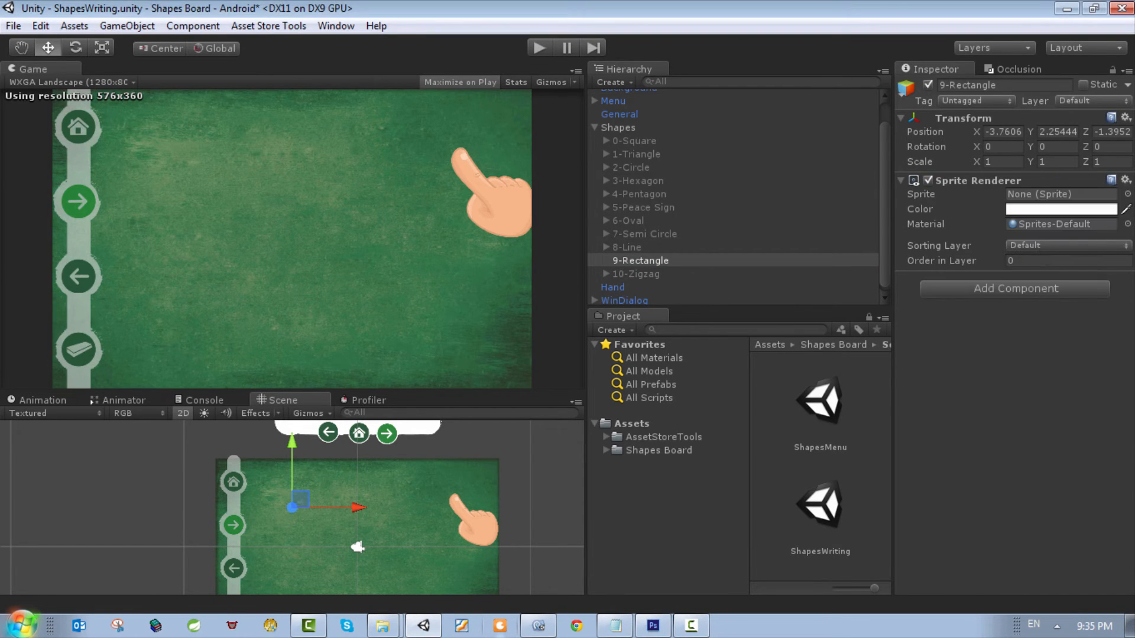
# Step: Assign the Rectangle-2 sprite to 9-Rectangle and move it onto the board at about X 0.71, Y 0.69
pyautogui.click(1126, 194)
pyautogui.scroll(-5, 303, 148)
pyautogui.scroll(-2, 374, 154)
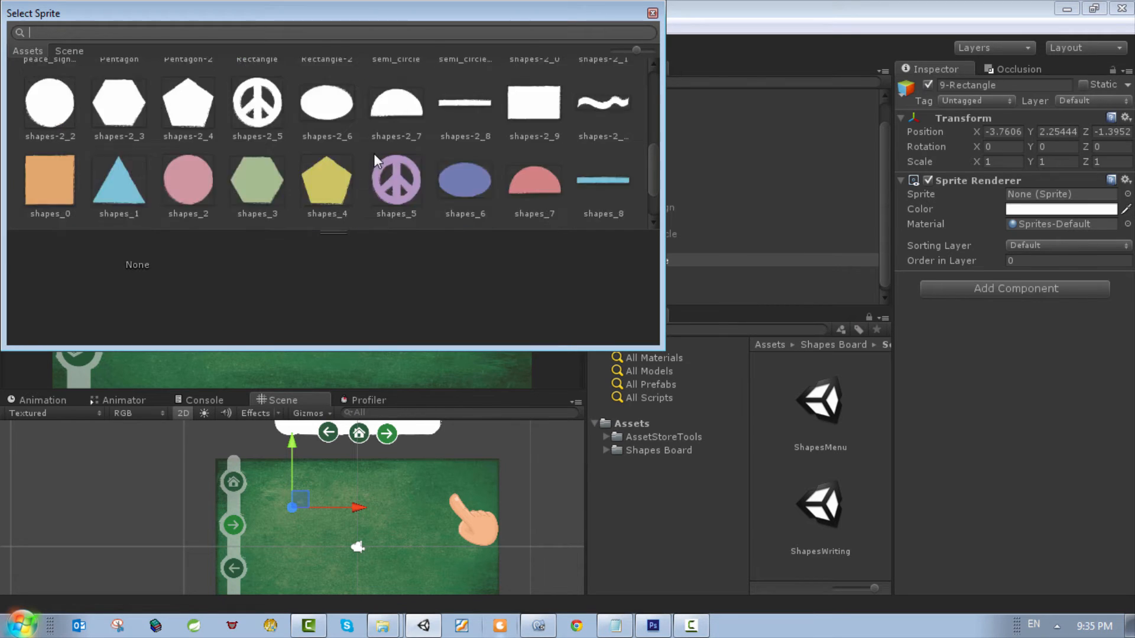
pyautogui.scroll(1, 377, 151)
pyautogui.scroll(2, 312, 147)
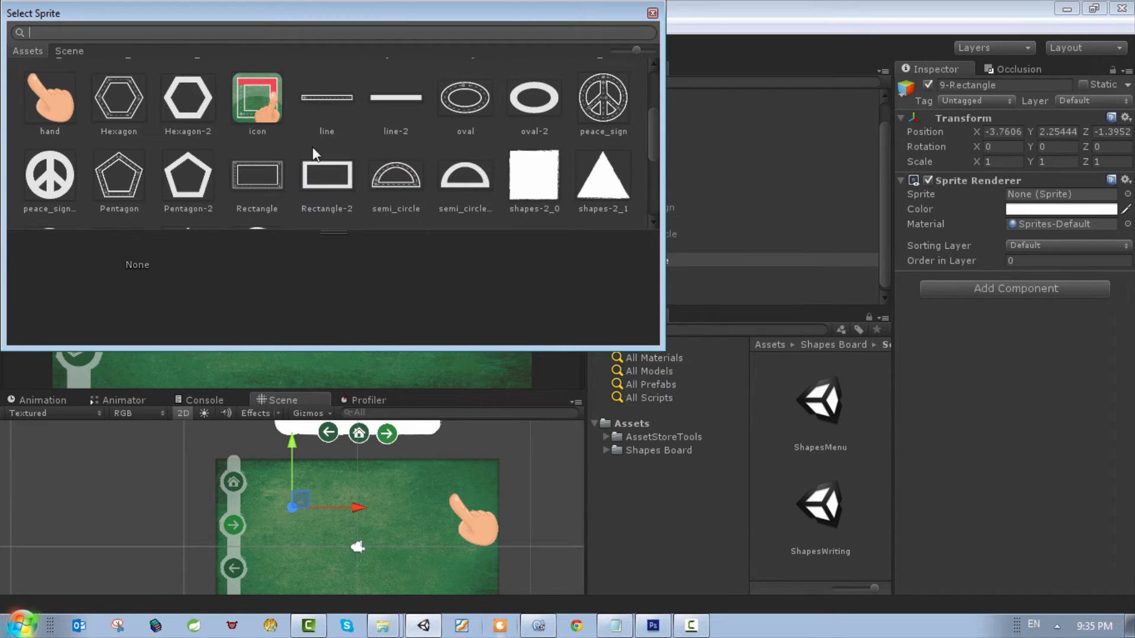
pyautogui.scroll(-1, 284, 163)
pyautogui.scroll(2, 344, 150)
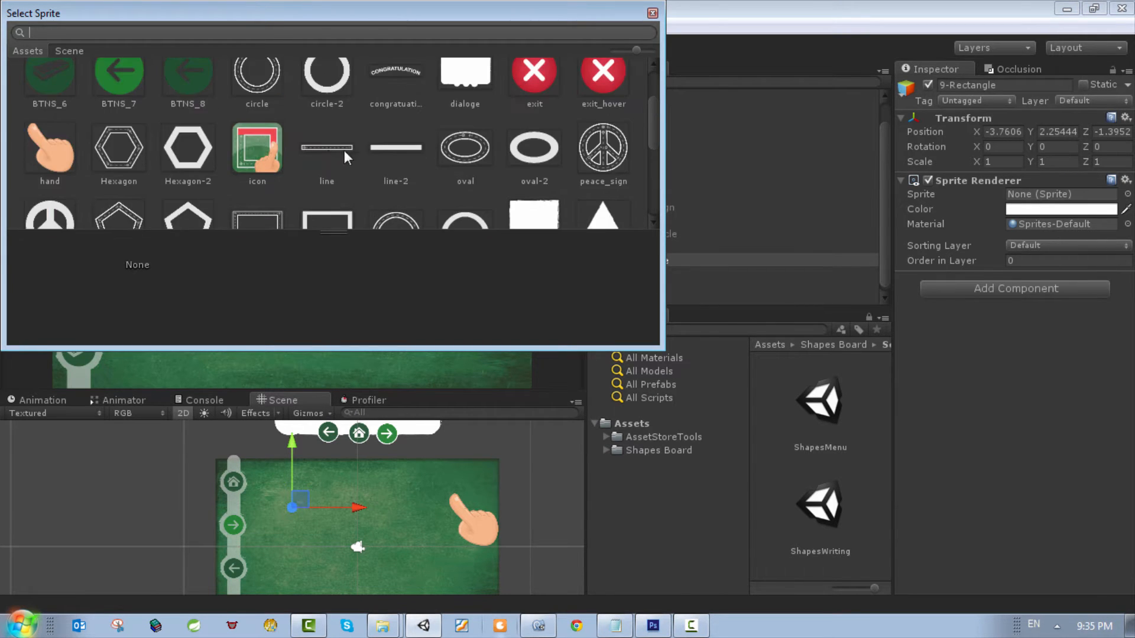
pyautogui.scroll(1, 380, 140)
pyautogui.scroll(-2, 387, 139)
pyautogui.scroll(-1, 388, 140)
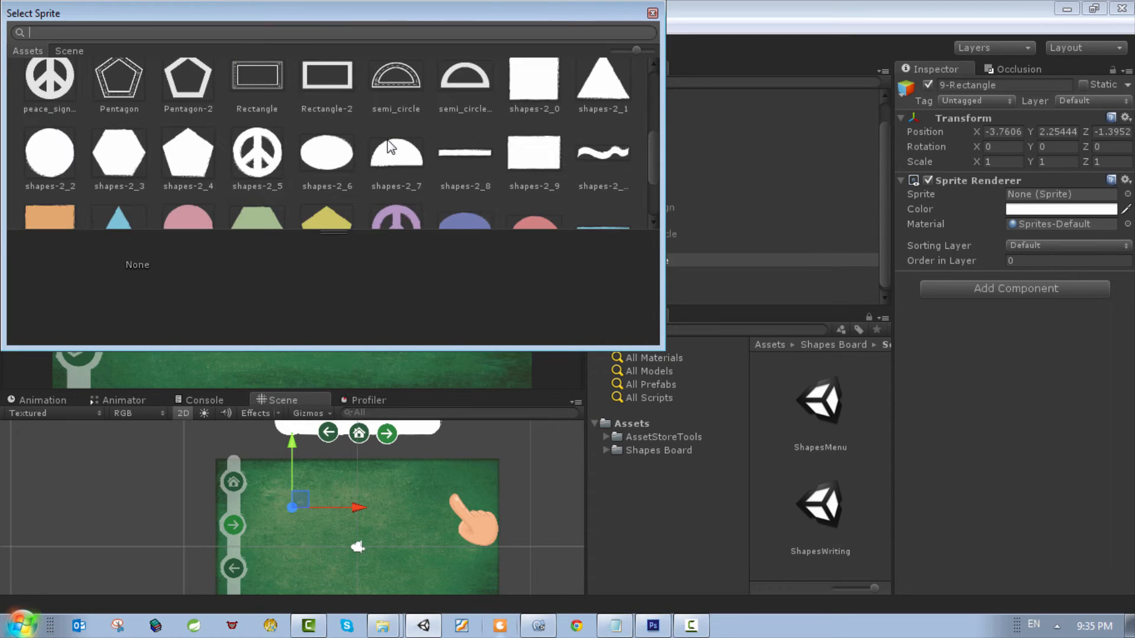
pyautogui.click(324, 94)
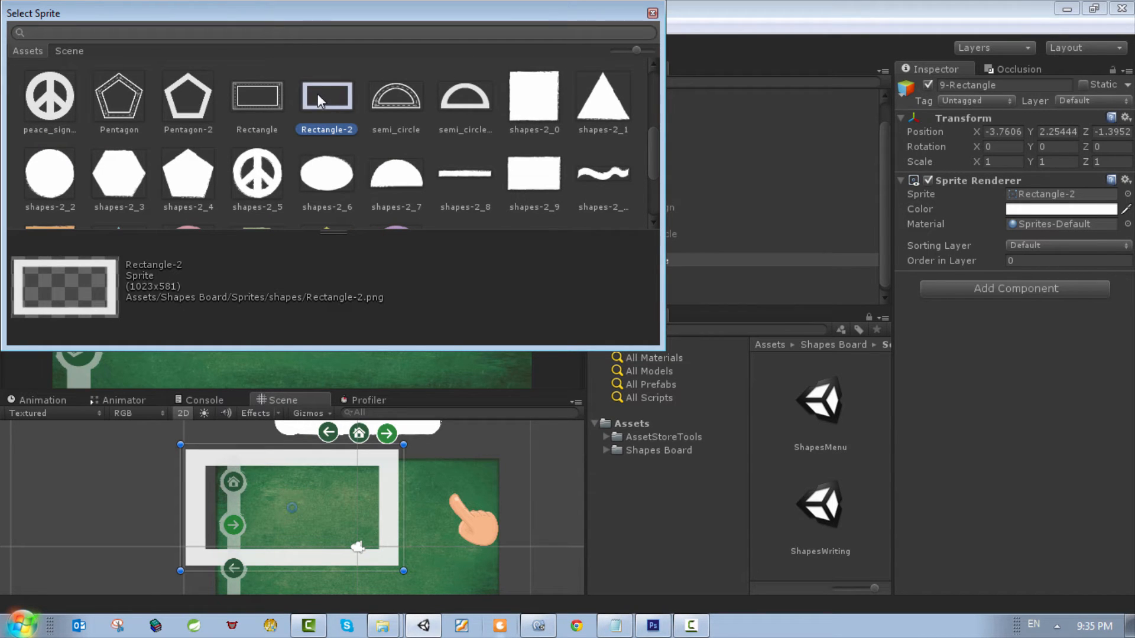
pyautogui.doubleClick(328, 101)
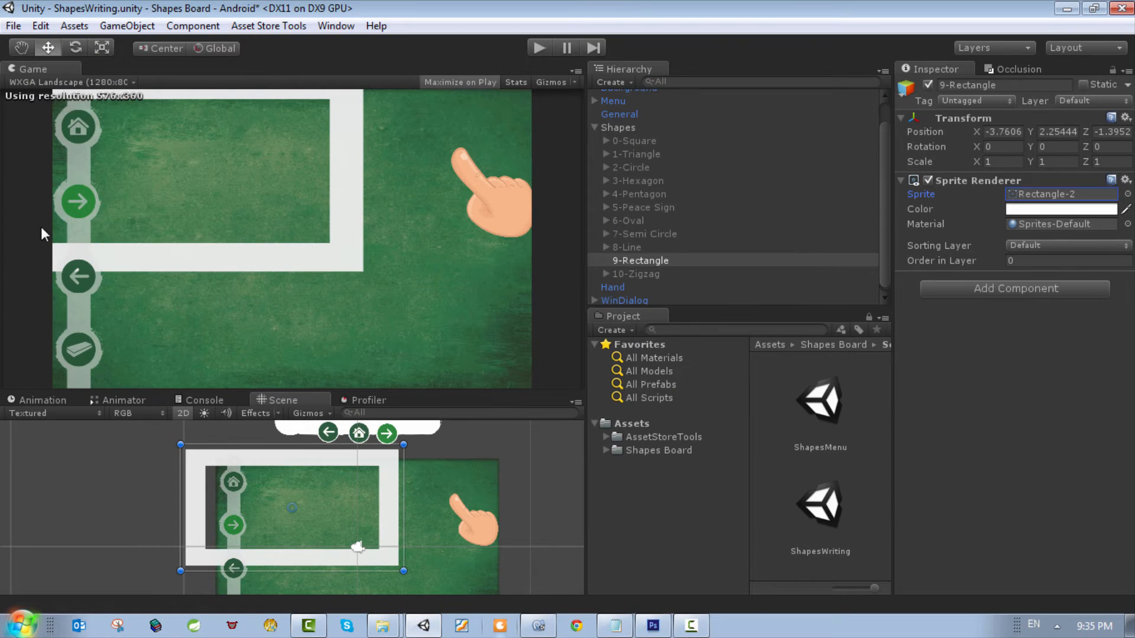
pyautogui.scroll(-3, 290, 532)
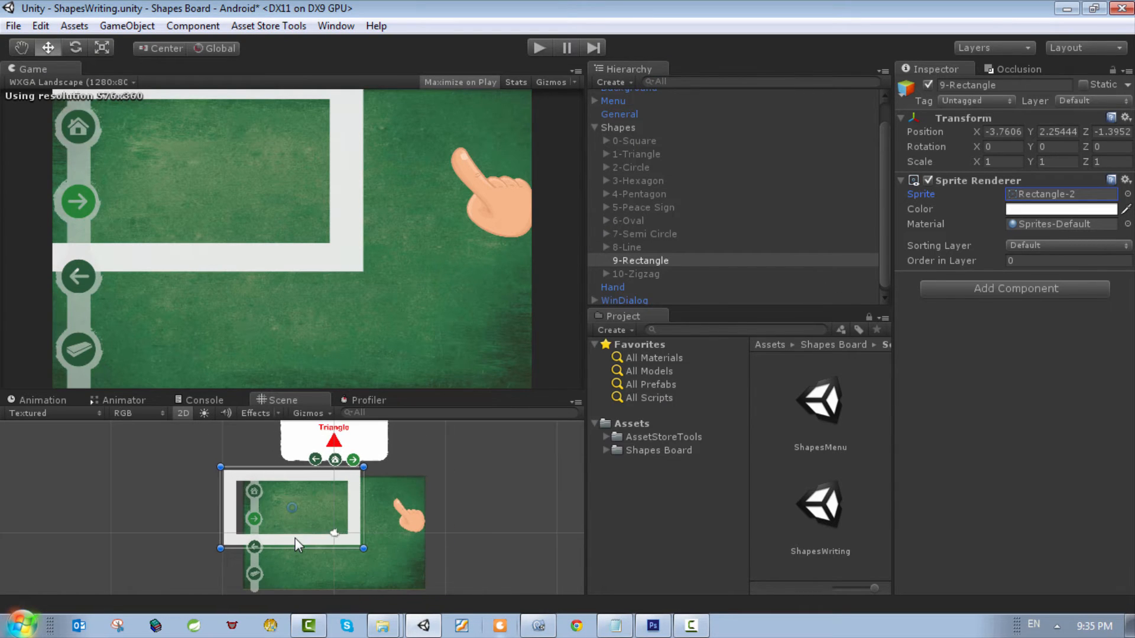
pyautogui.moveTo(295, 538); pyautogui.dragTo(364, 554)
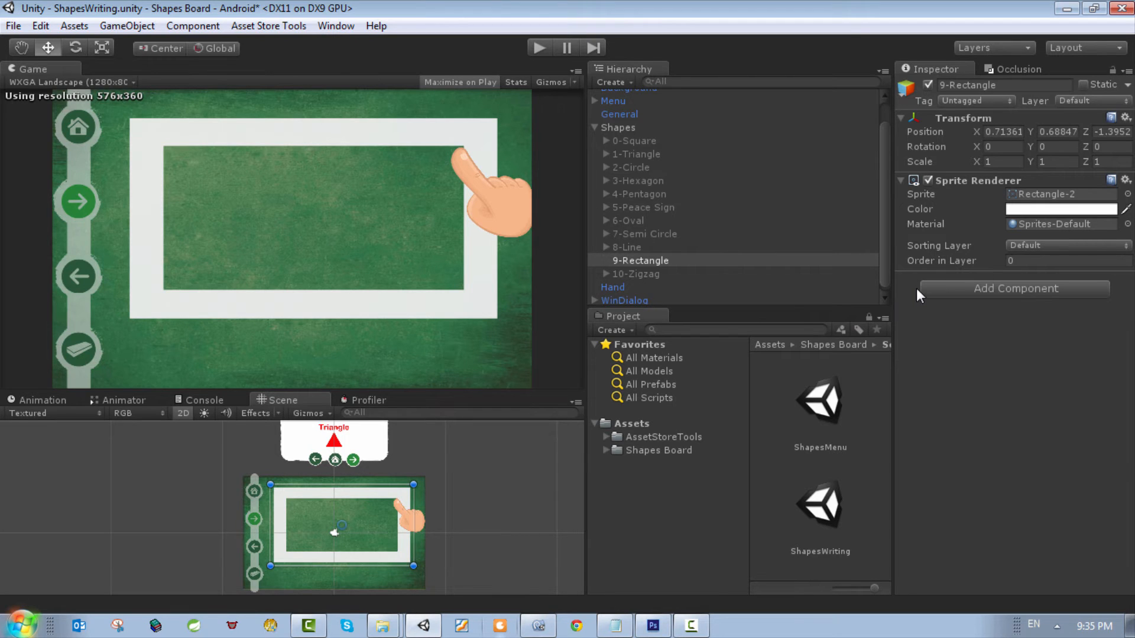
# Step: Add a Rigidbody 2D component to 9-Rectangle with Fixed Angle and Is Kinematic enabled
pyautogui.click(981, 295)
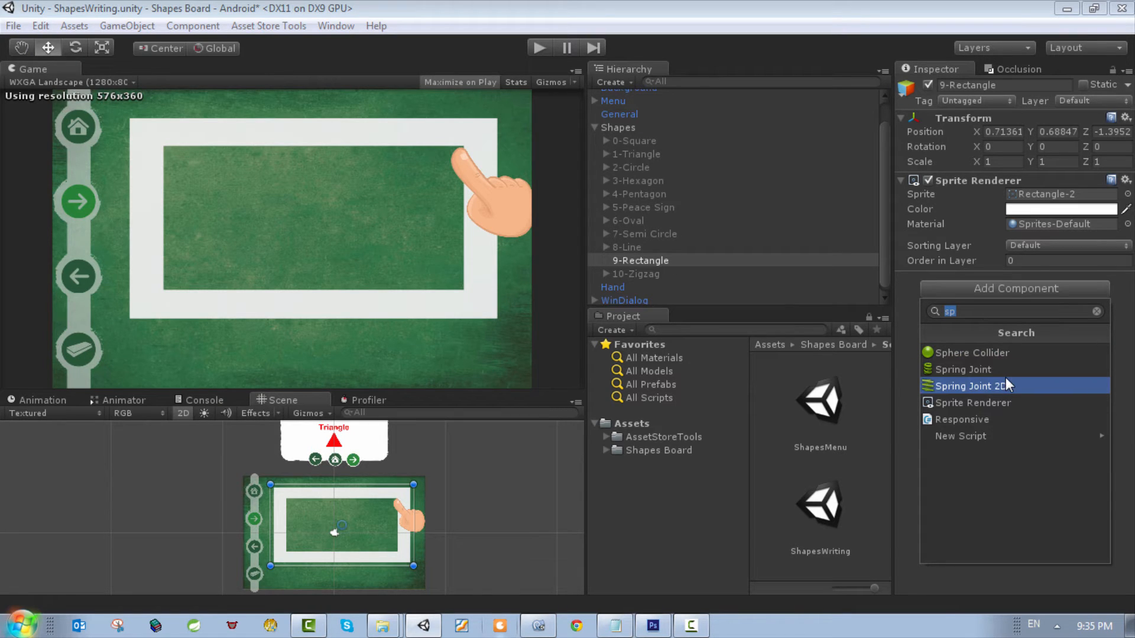
pyautogui.write('rig')
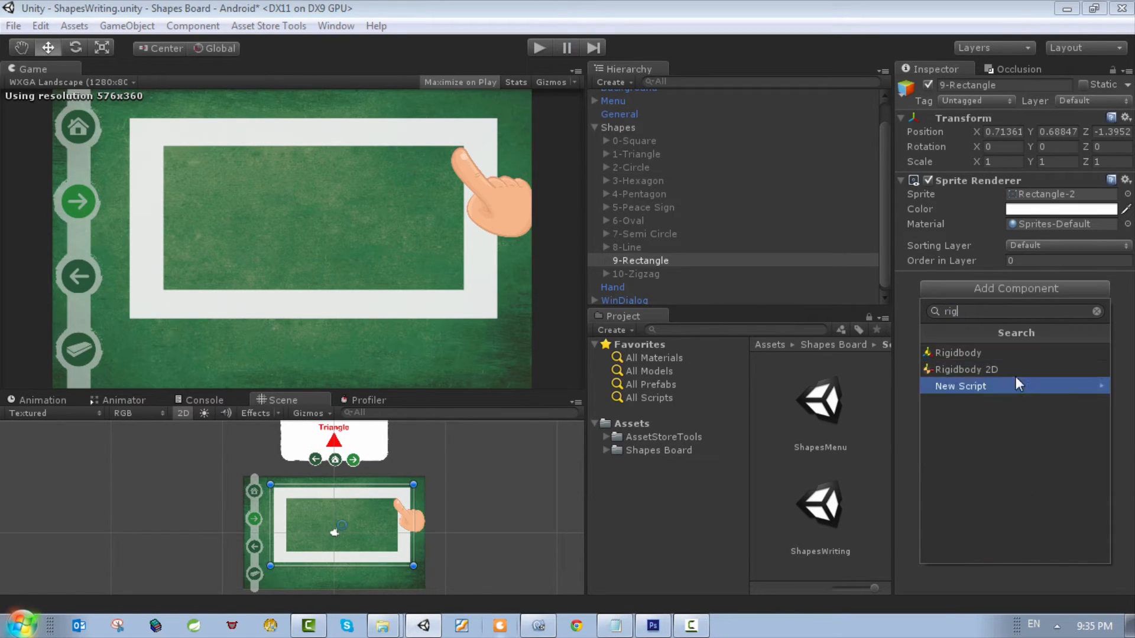
pyautogui.click(1014, 368)
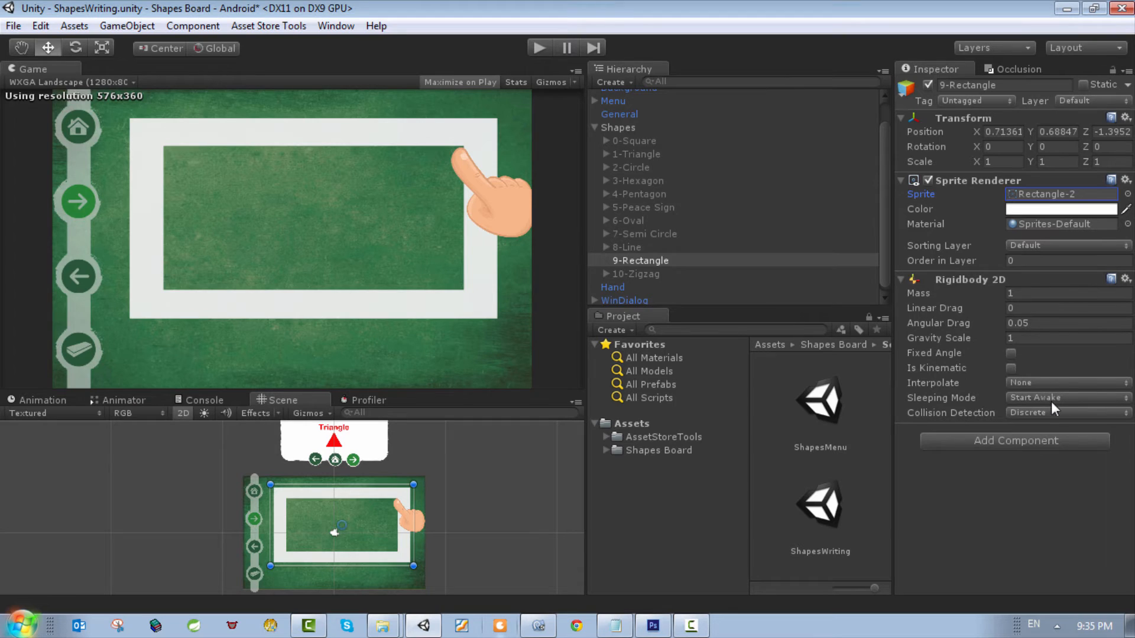
pyautogui.click(1011, 353)
pyautogui.click(1011, 368)
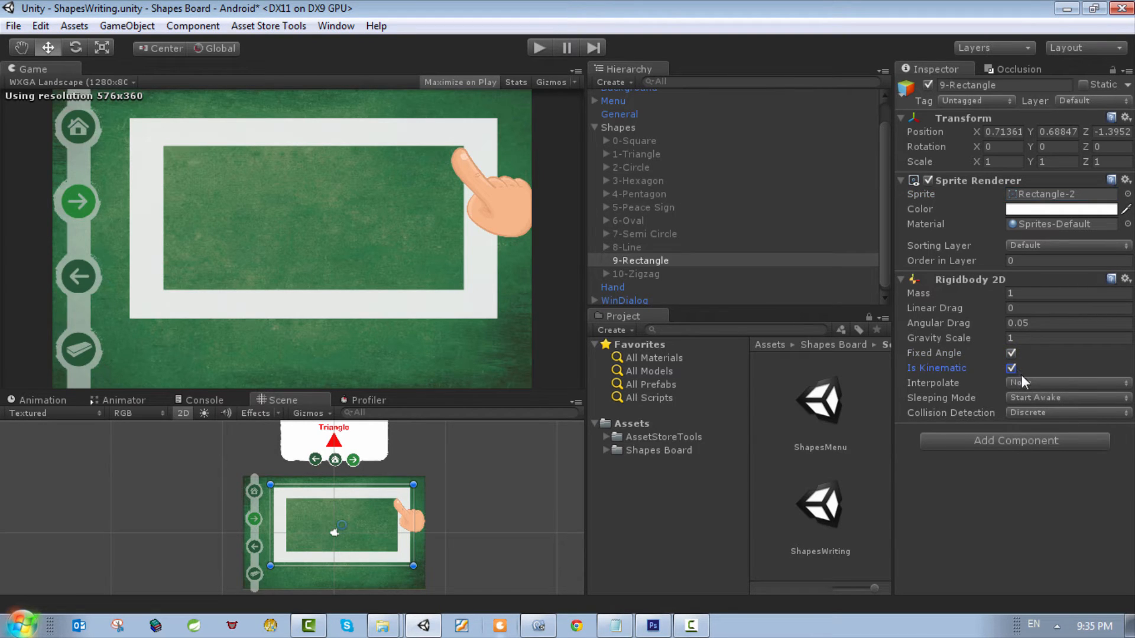
# Step: Add a Tracing Part script to 9-Rectangle and set its priority to 1
pyautogui.click(1016, 442)
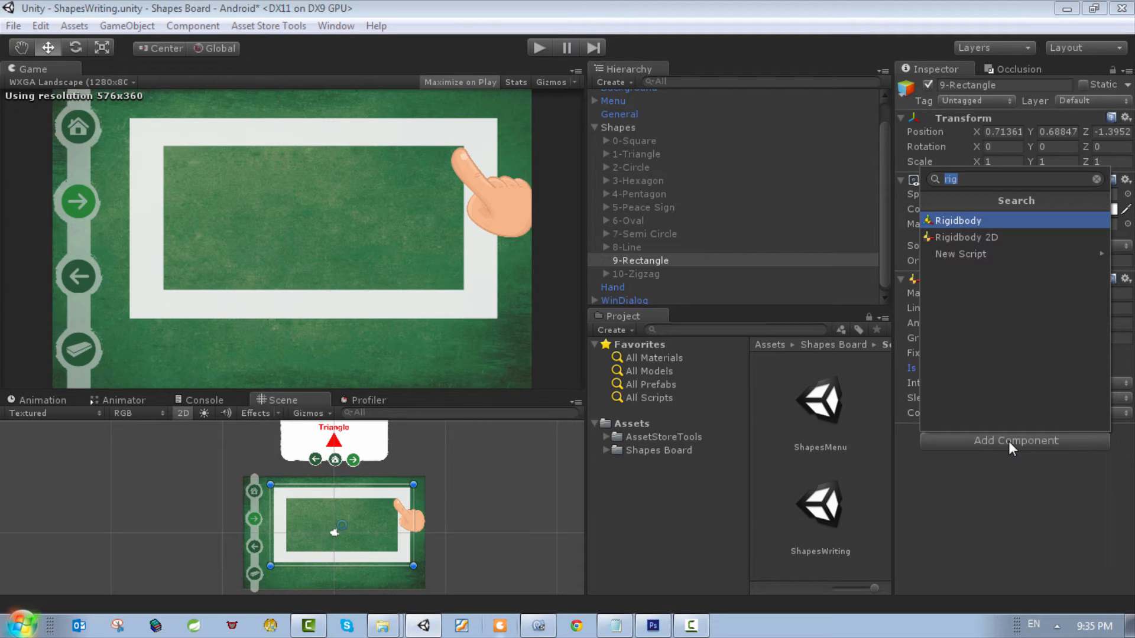
pyautogui.write('tra')
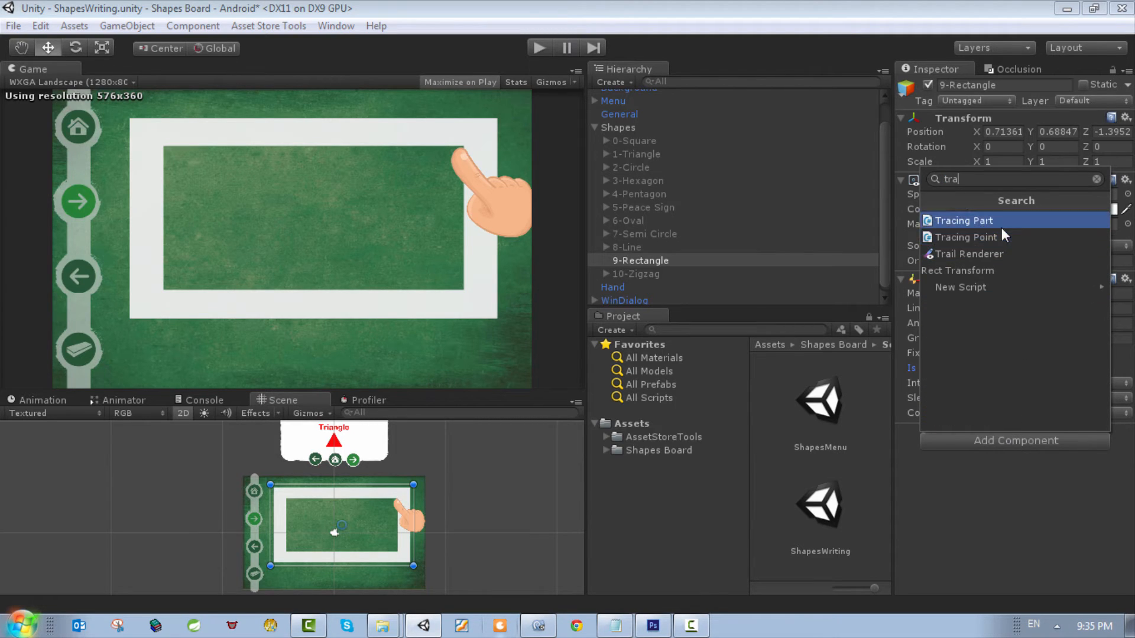
pyautogui.press('Return')
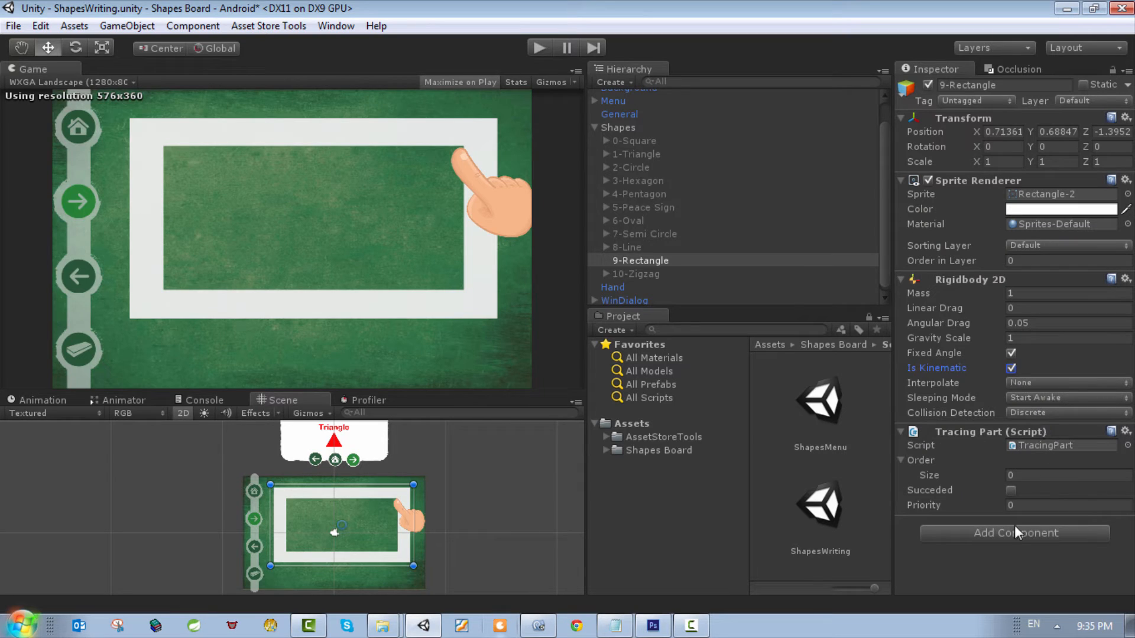
pyautogui.click(1029, 503)
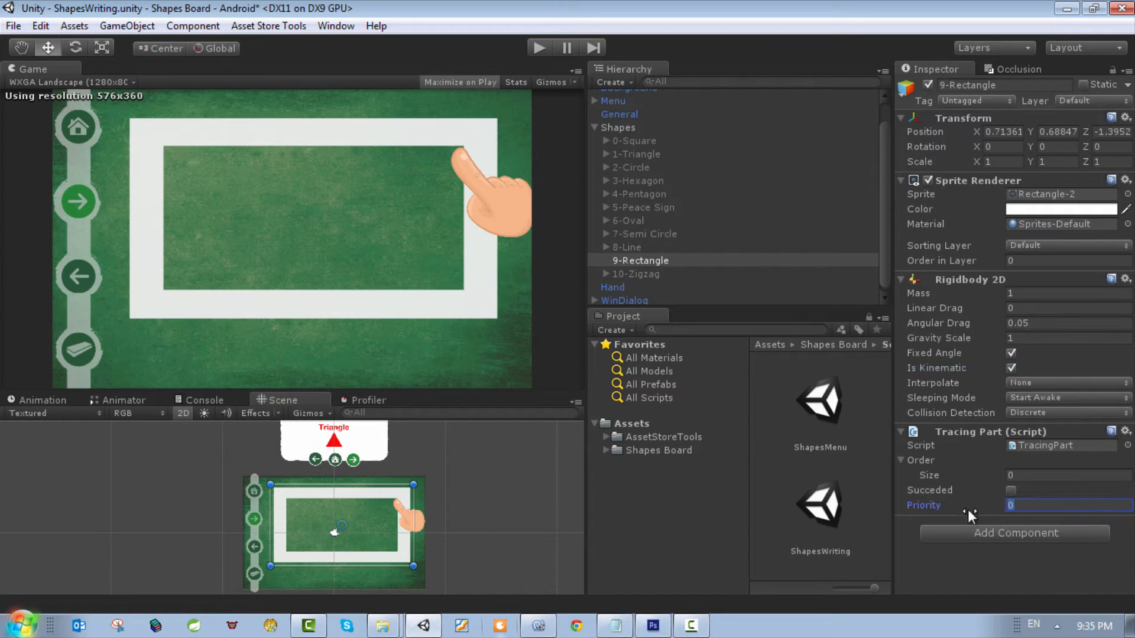
pyautogui.write('1')
# Step: Add a second Tracing Part script to 9-Rectangle and set its priority to 2
pyautogui.click(1016, 530)
pyautogui.click(976, 314)
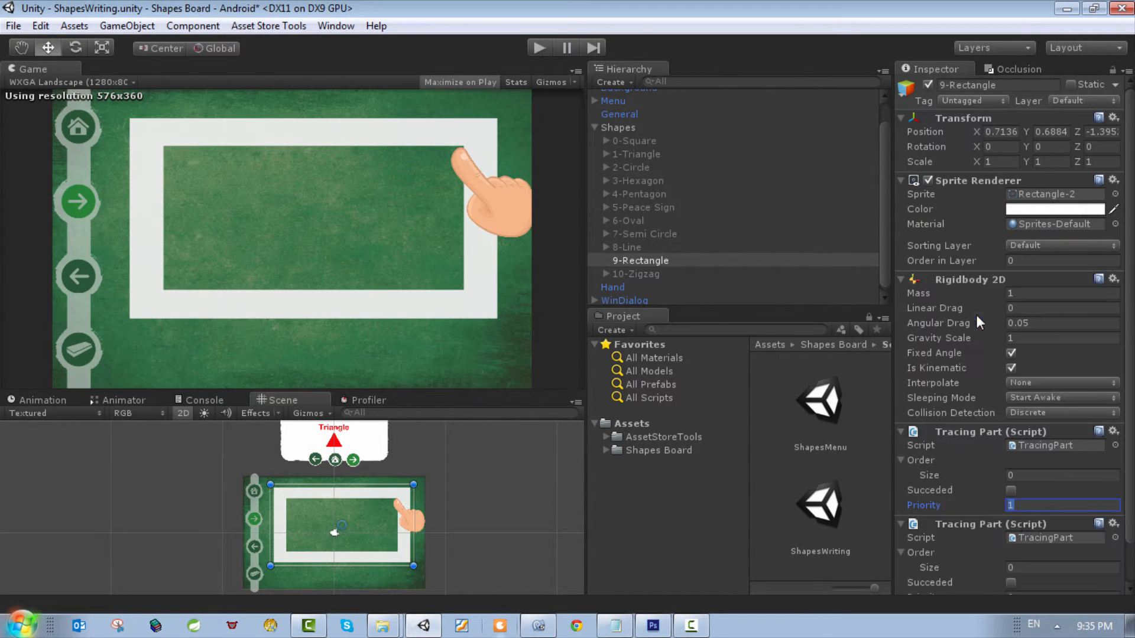
pyautogui.scroll(-2, 1023, 520)
pyautogui.click(972, 553)
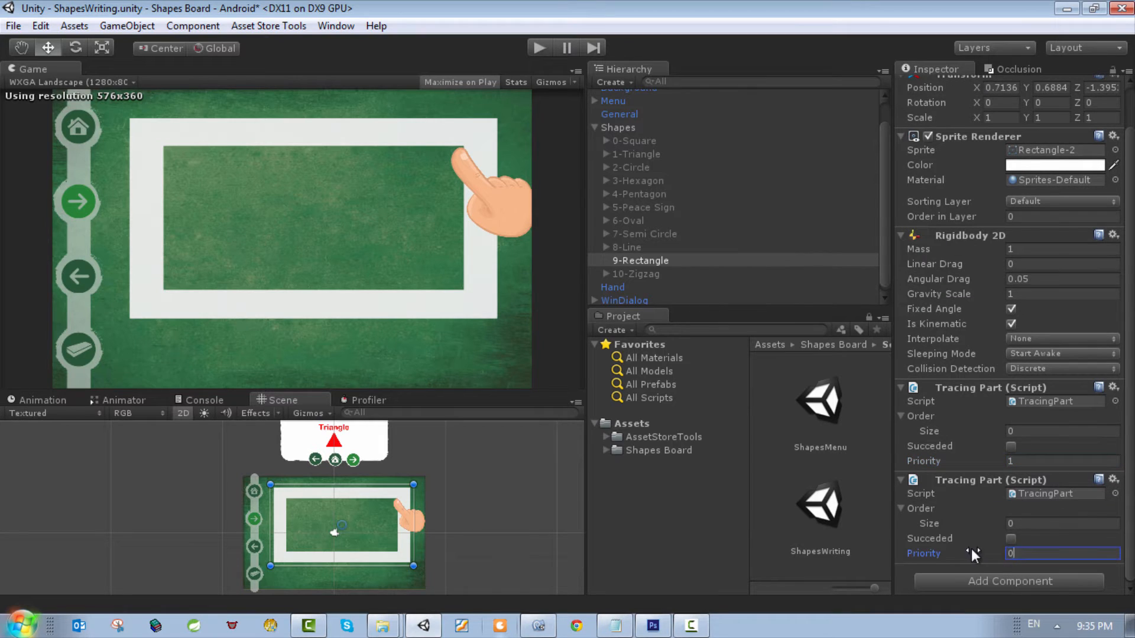
# Step: Add a third Tracing Part script to 9-Rectangle
pyautogui.click(1013, 582)
pyautogui.write('tr')
pyautogui.click(969, 365)
pyautogui.scroll(-3, 1030, 573)
# Step: Add a fourth Tracing Part script to 9-Rectangle, with priority 3 on the third part and 4 on the fourth
pyautogui.click(1033, 589)
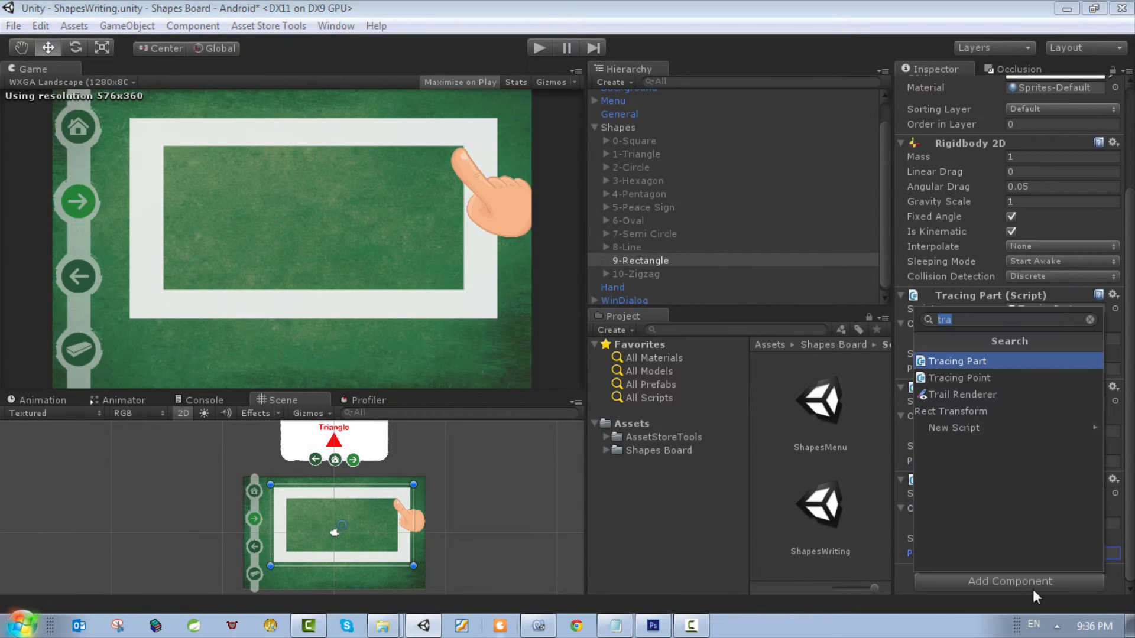
pyautogui.write('ta')
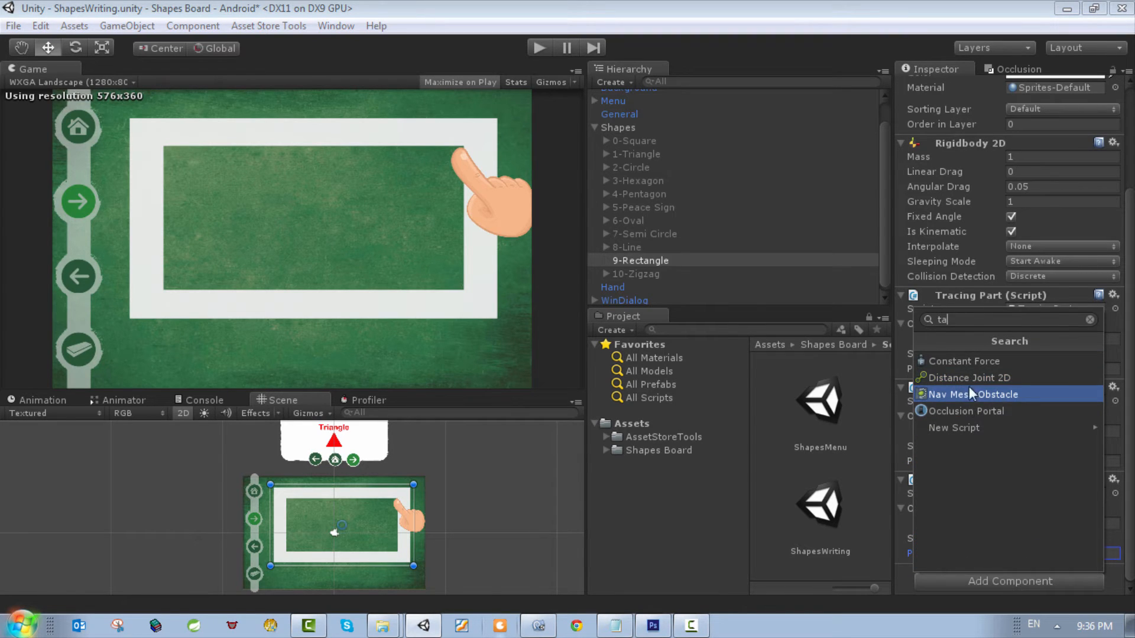
pyautogui.write('tra')
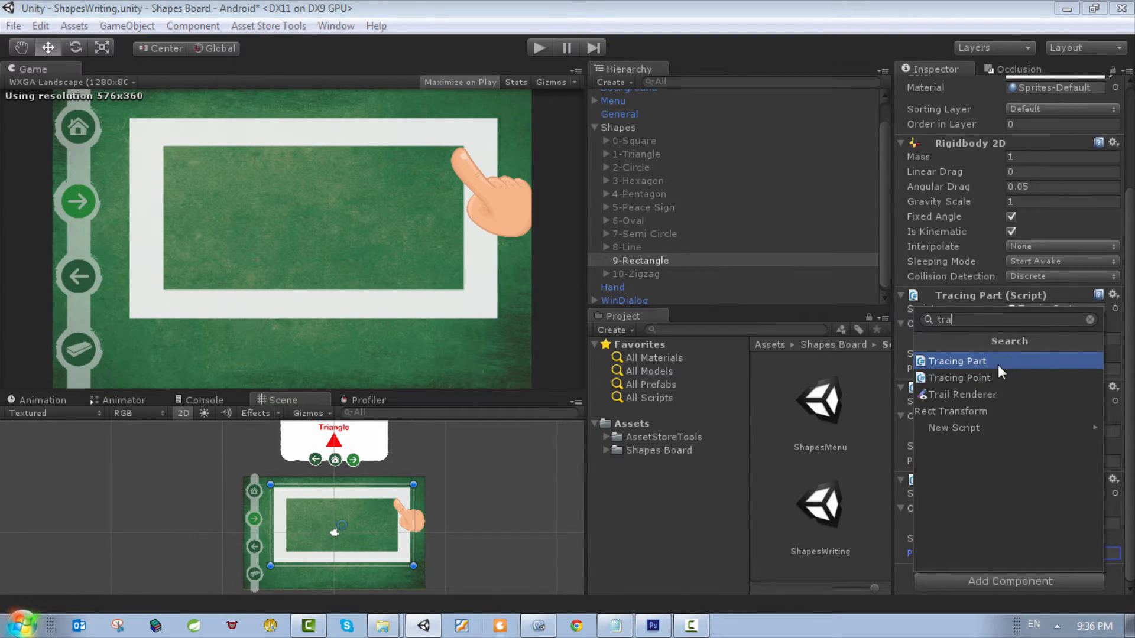
pyautogui.click(998, 361)
pyautogui.scroll(-3, 1027, 531)
pyautogui.click(969, 553)
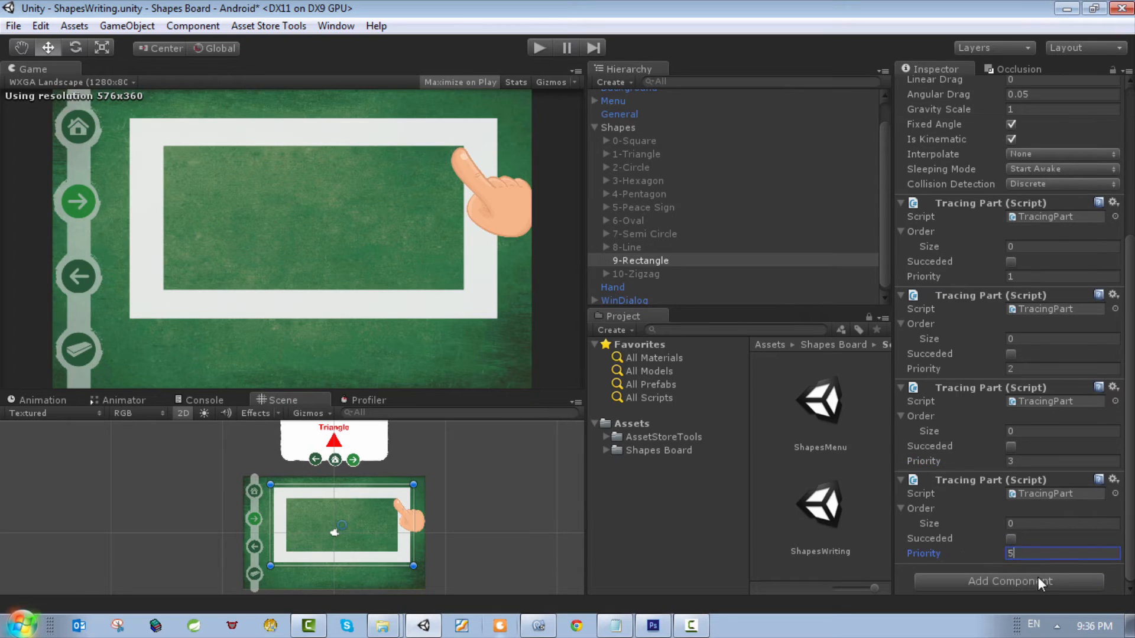
# Step: Add a Polygon Collider 2D to 9-Rectangle and shift the shape slightly down and to the right on the board
pyautogui.click(1021, 578)
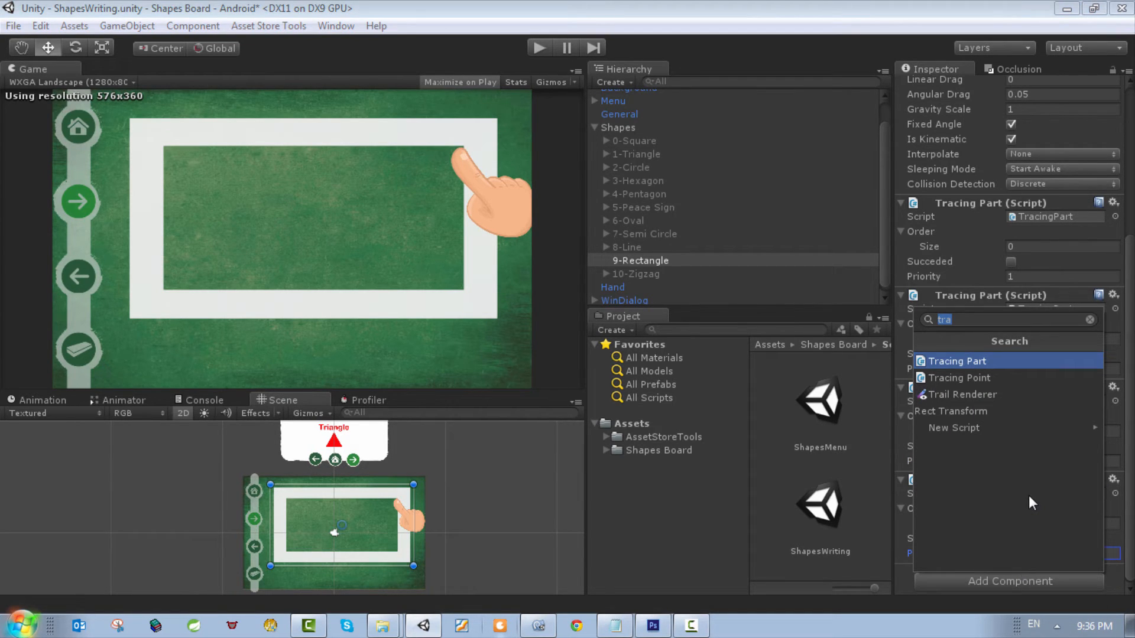
pyautogui.write('2d')
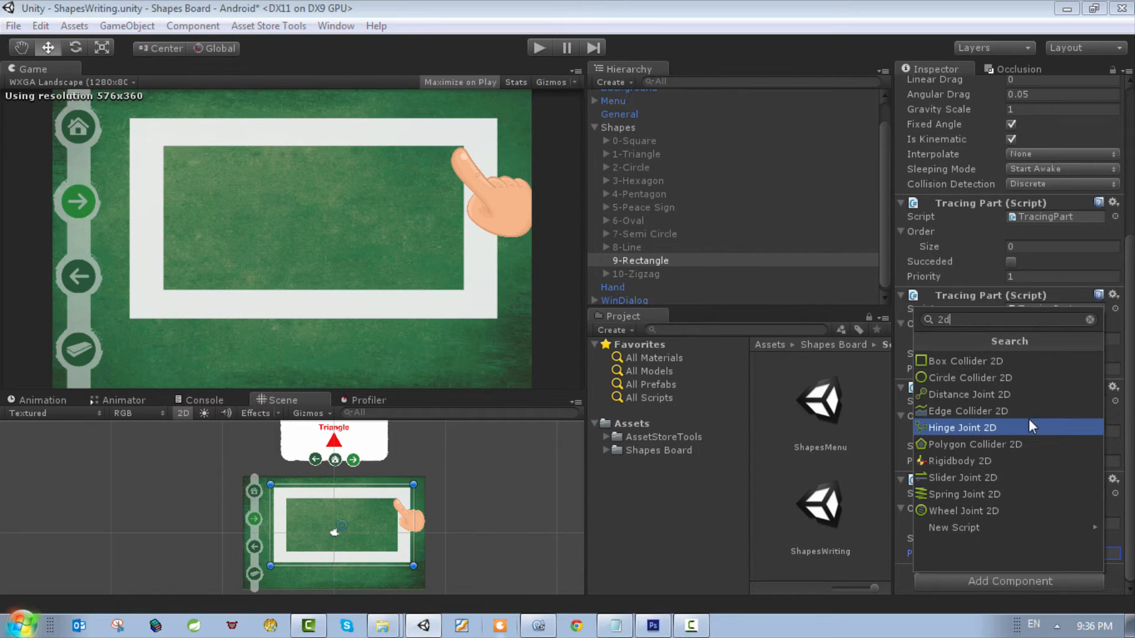
pyautogui.click(981, 445)
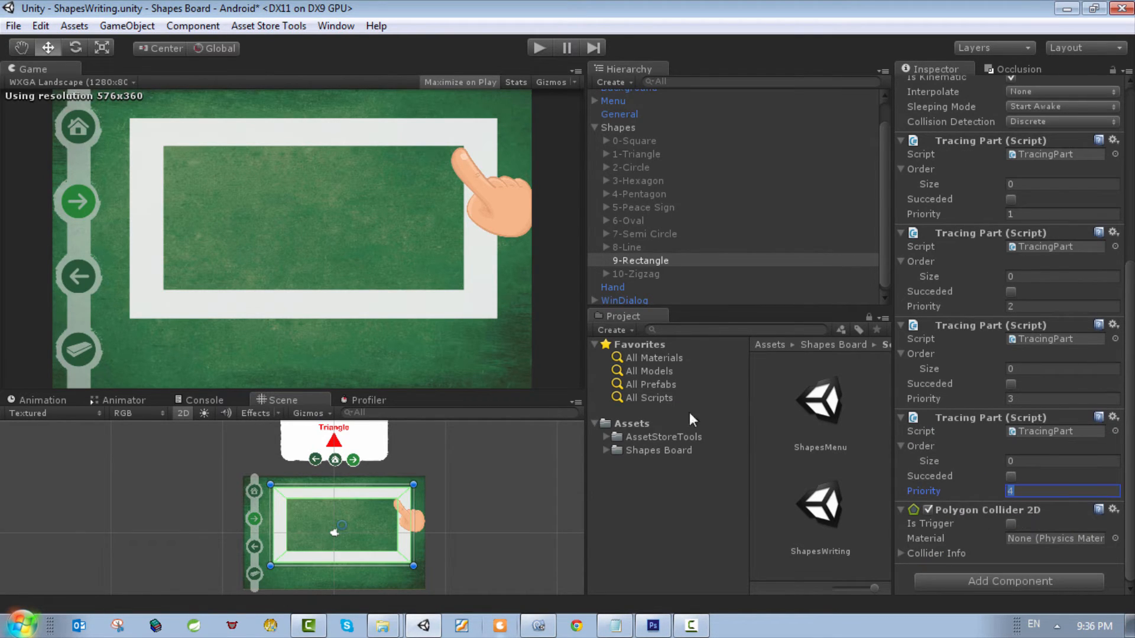
pyautogui.scroll(5, 363, 505)
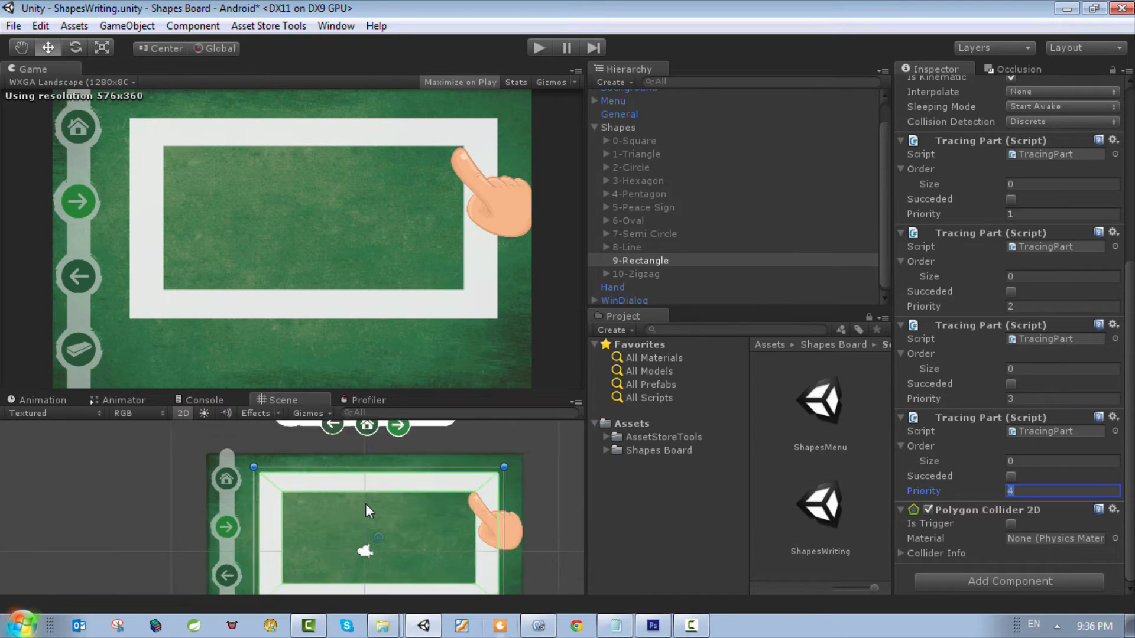
pyautogui.scroll(2, 381, 492)
pyautogui.scroll(2, 265, 466)
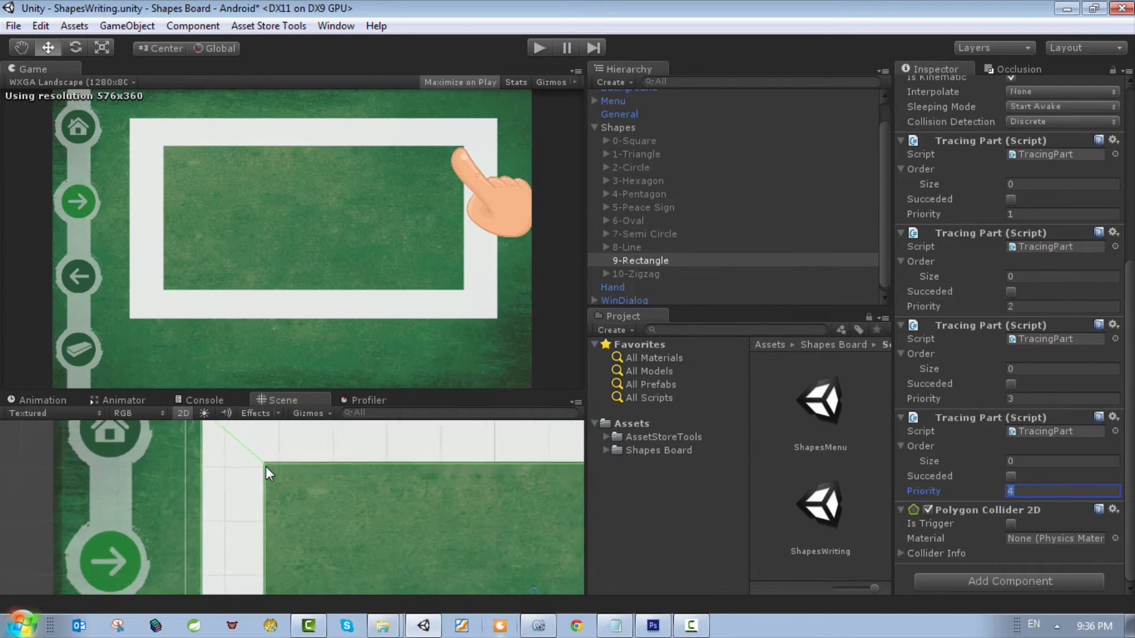
pyautogui.scroll(-6, 337, 461)
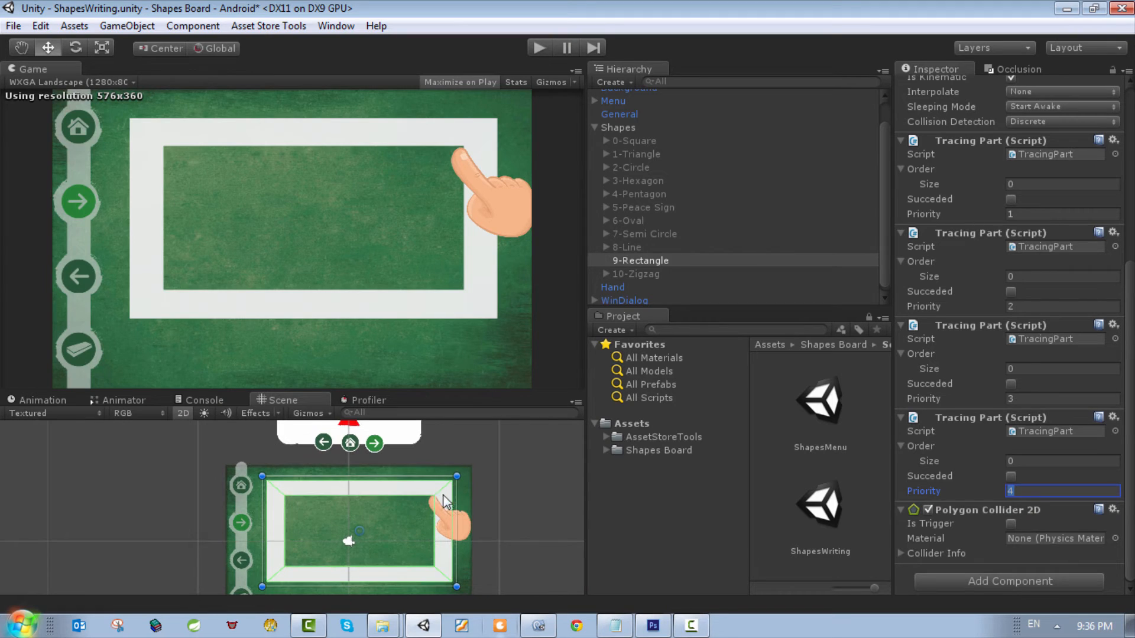
pyautogui.moveTo(445, 501); pyautogui.dragTo(441, 504)
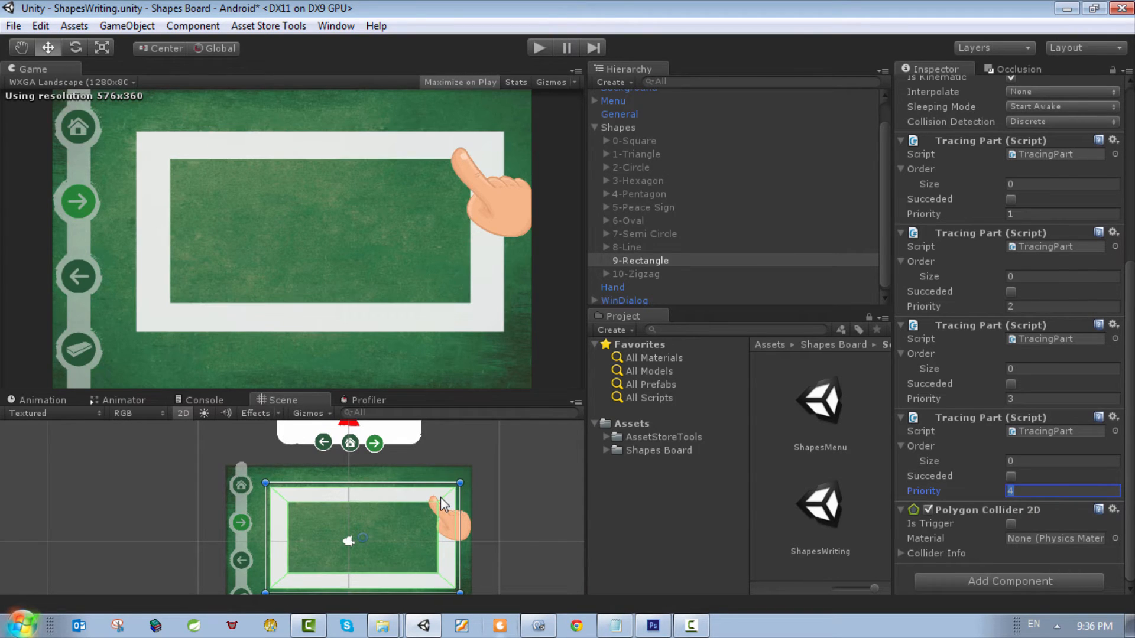
# Step: Change the Sprite Renderer's sprite on 9-Rectangle to Rectangle, the outline with numbered dashed tracing arrows
pyautogui.scroll(6, 1011, 267)
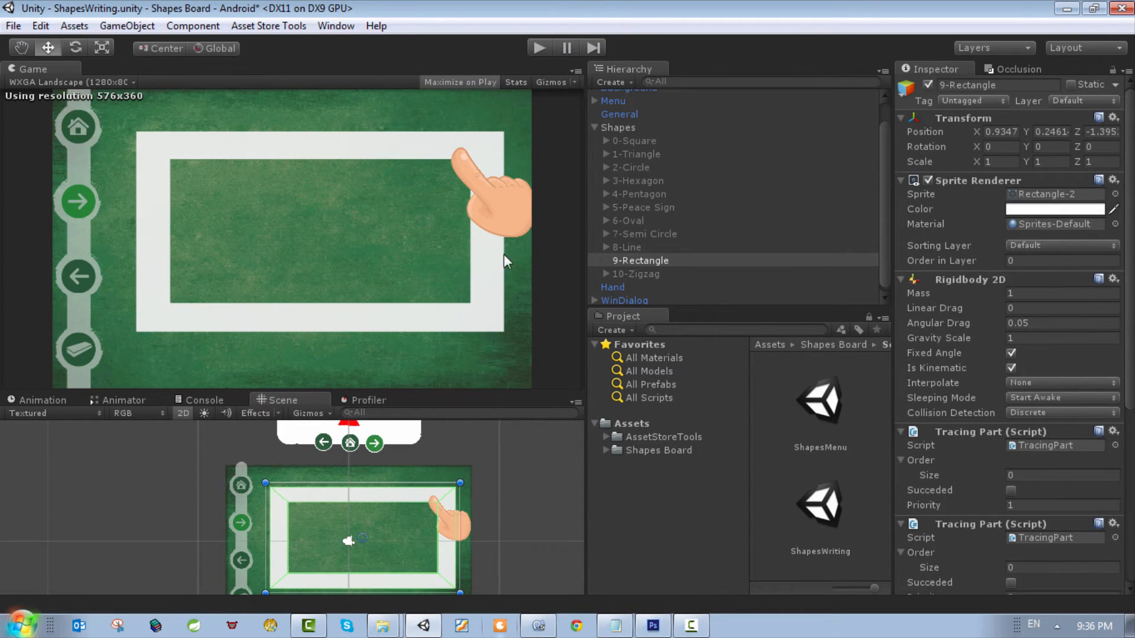
pyautogui.click(1115, 194)
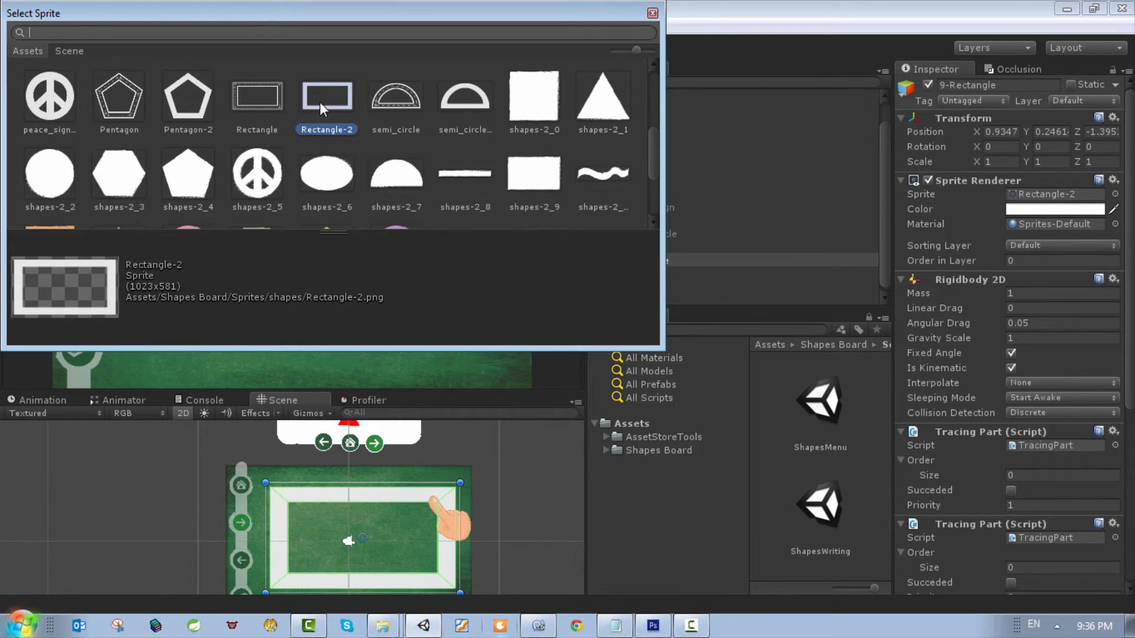
pyautogui.click(267, 96)
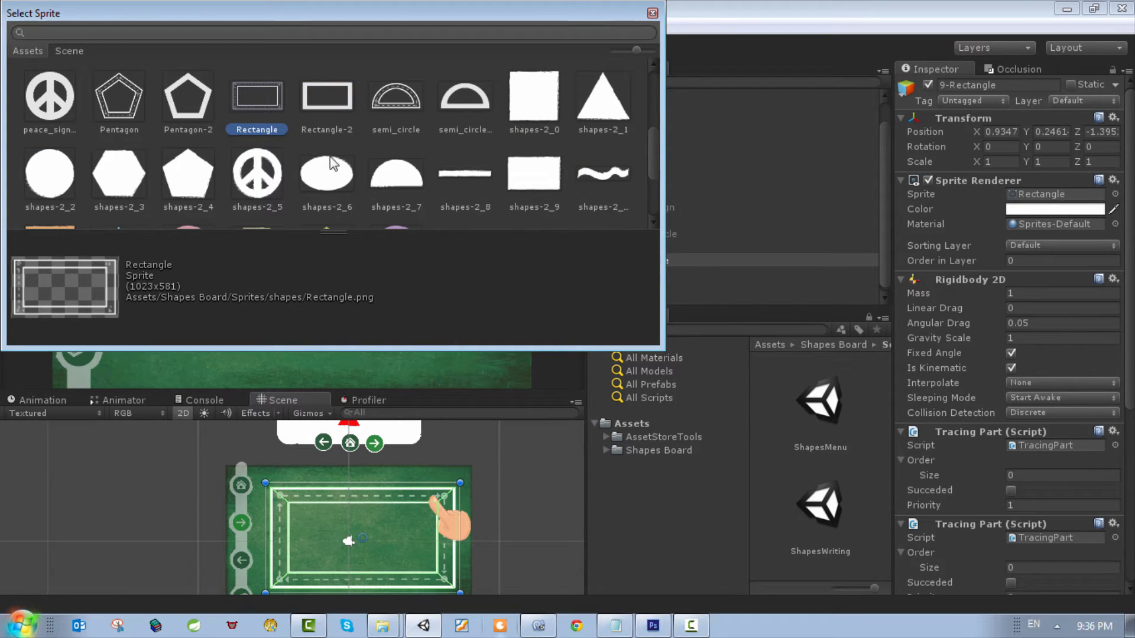
pyautogui.doubleClick(260, 100)
pyautogui.scroll(5, 360, 503)
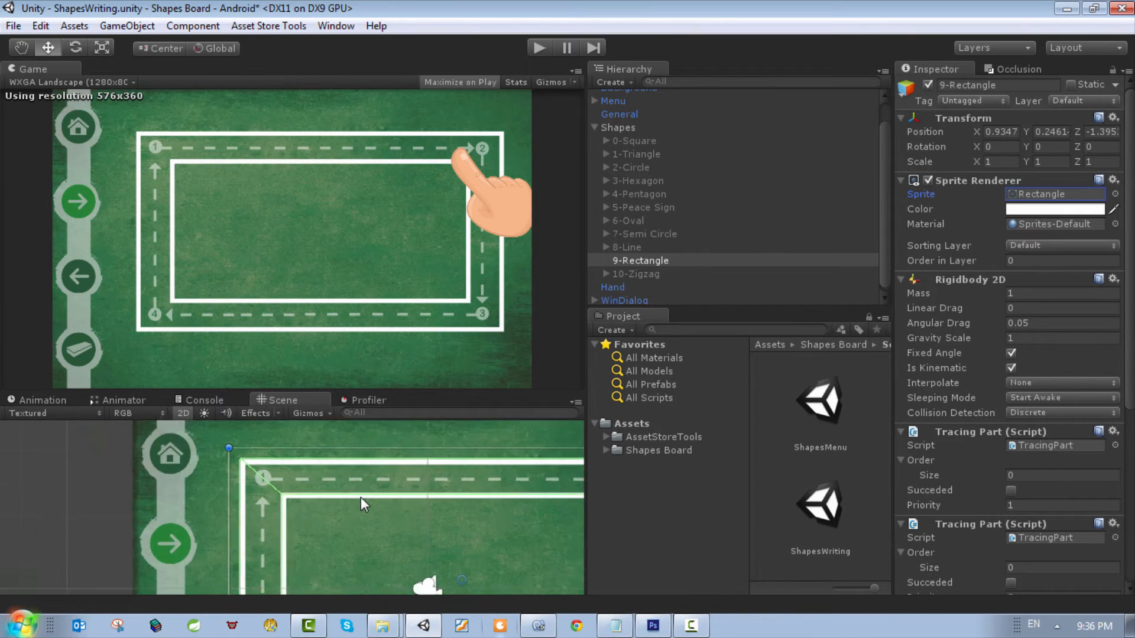
pyautogui.scroll(5, 362, 494)
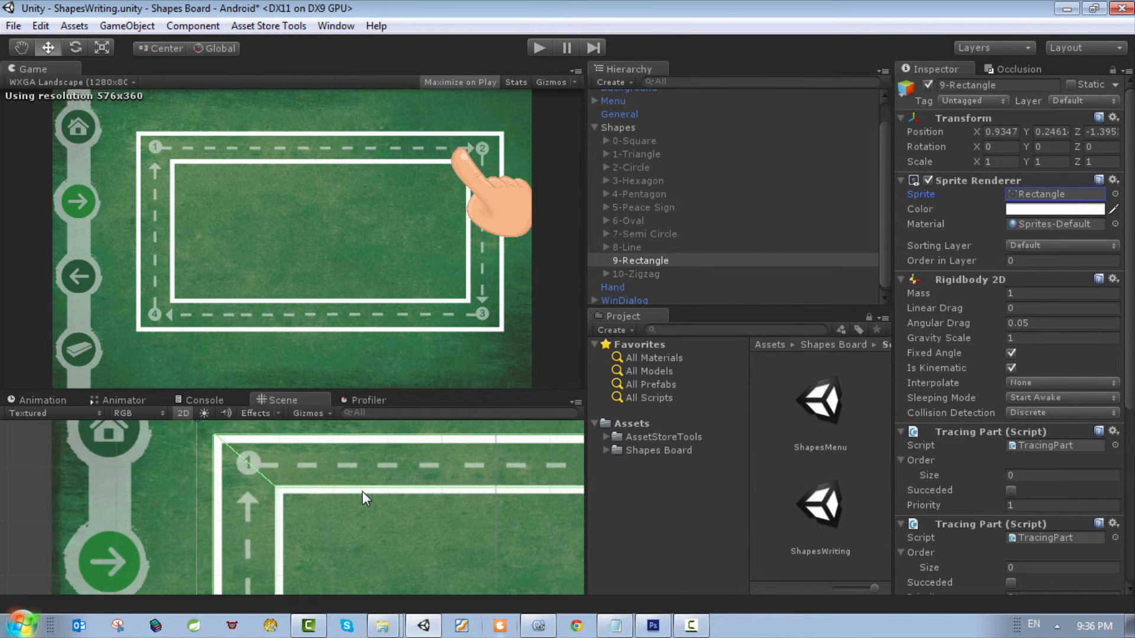
pyautogui.scroll(-10, 362, 491)
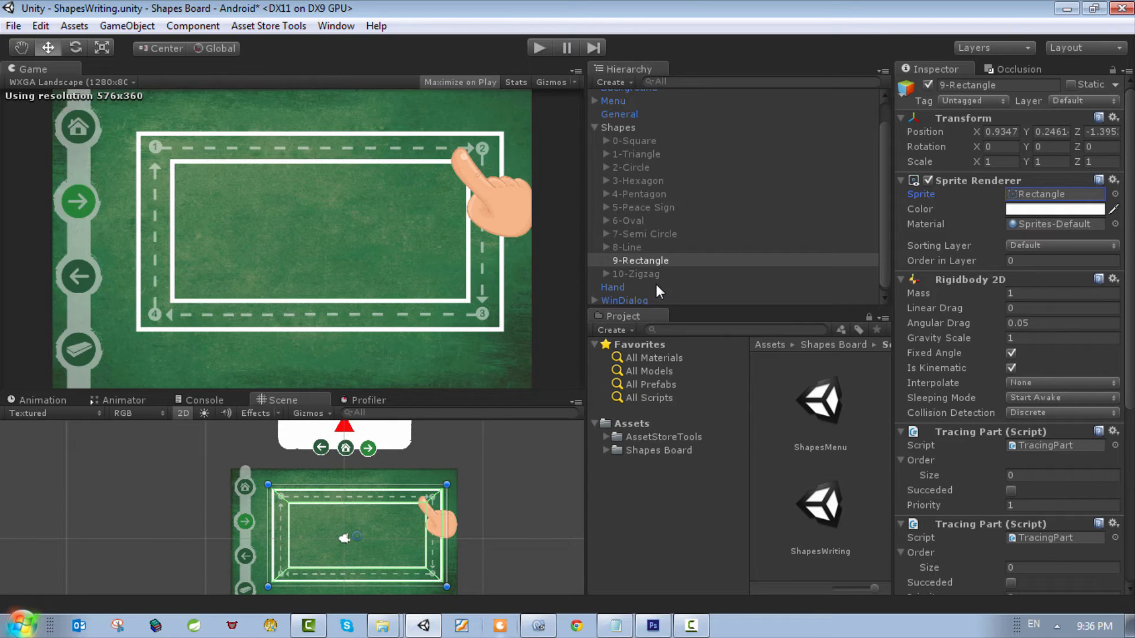
# Step: Set the tag of 9-Rectangle to Shape and compare its setup with 8-Line
pyautogui.click(985, 101)
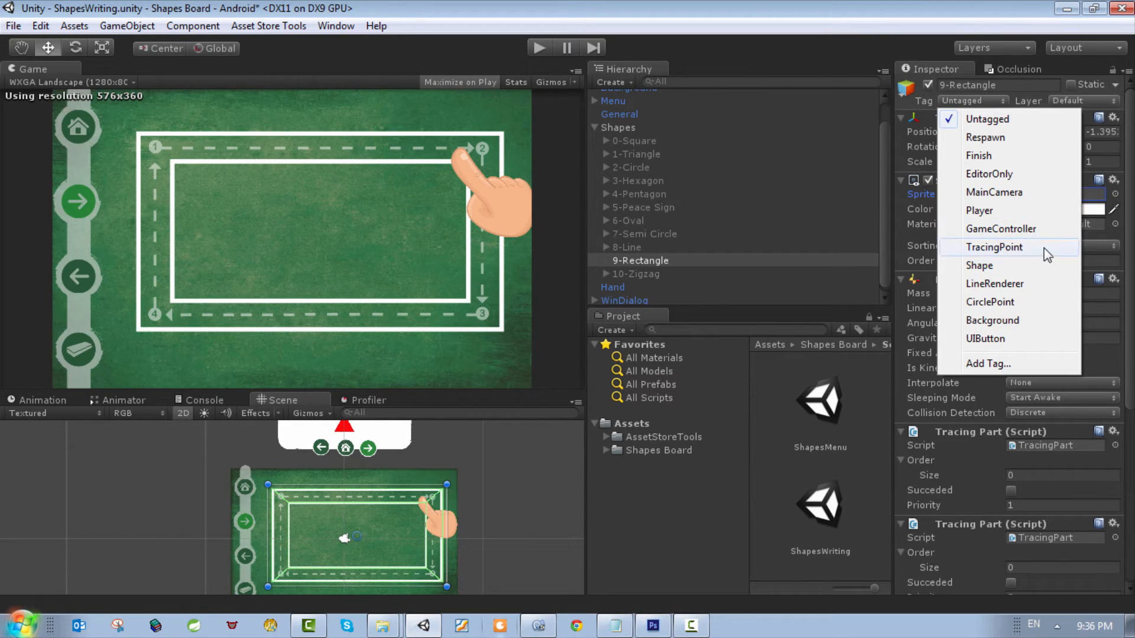
pyautogui.click(994, 264)
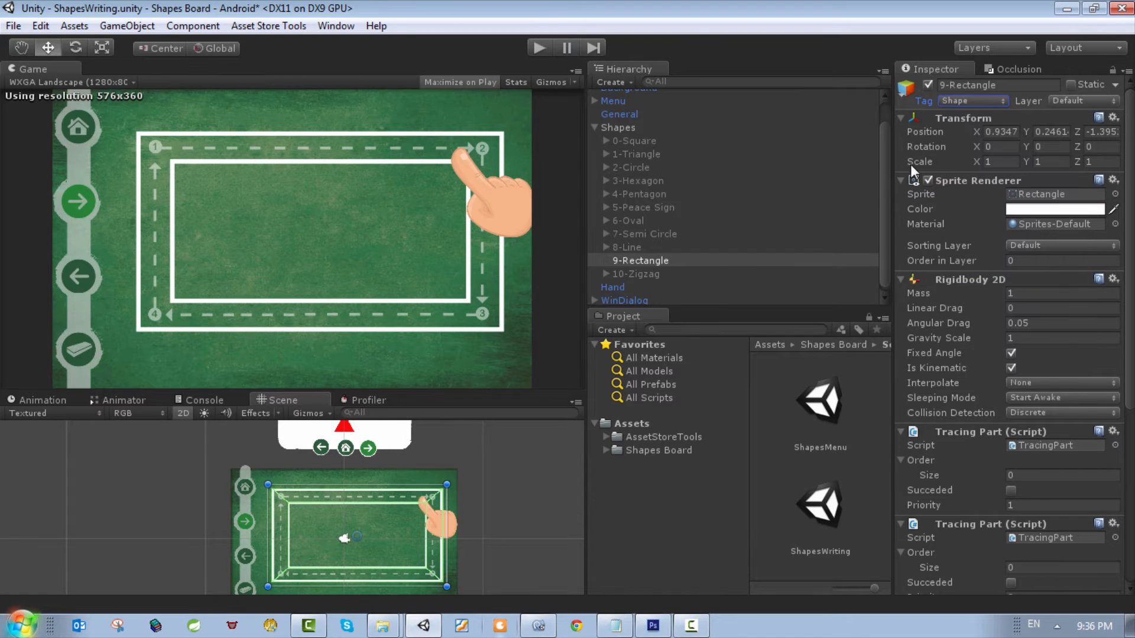
pyautogui.click(618, 247)
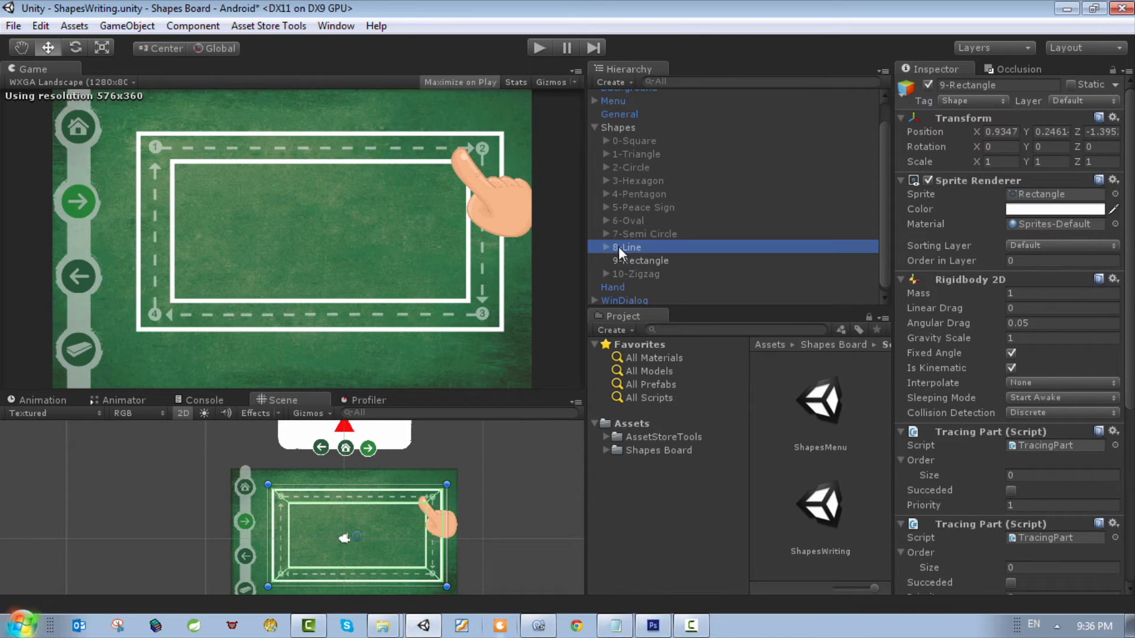
pyautogui.click(657, 259)
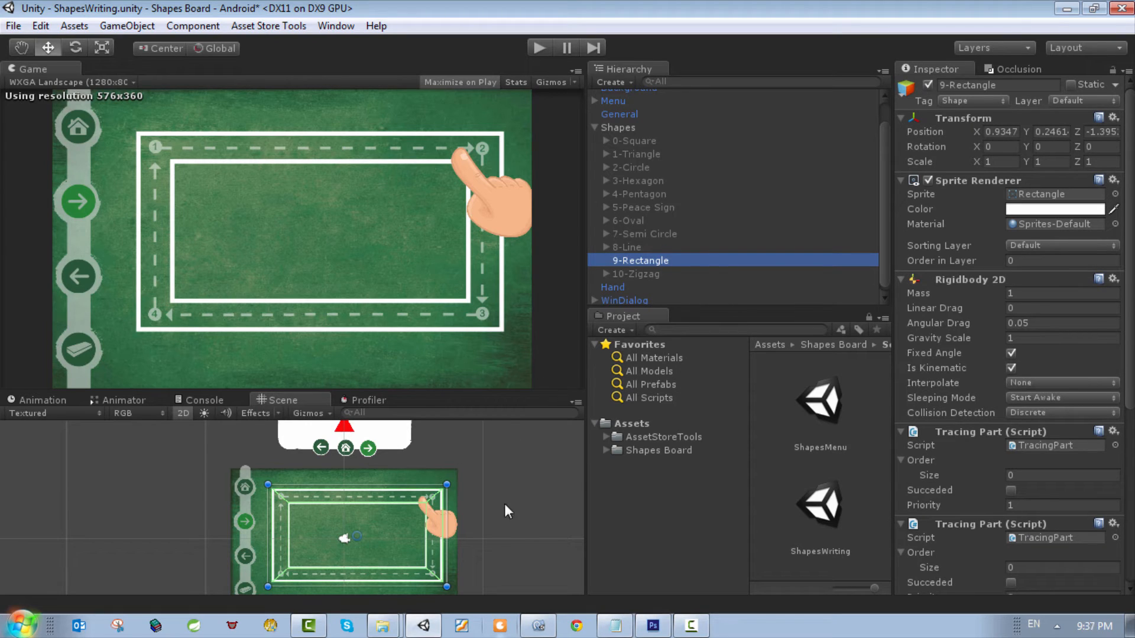
pyautogui.scroll(-3, 467, 520)
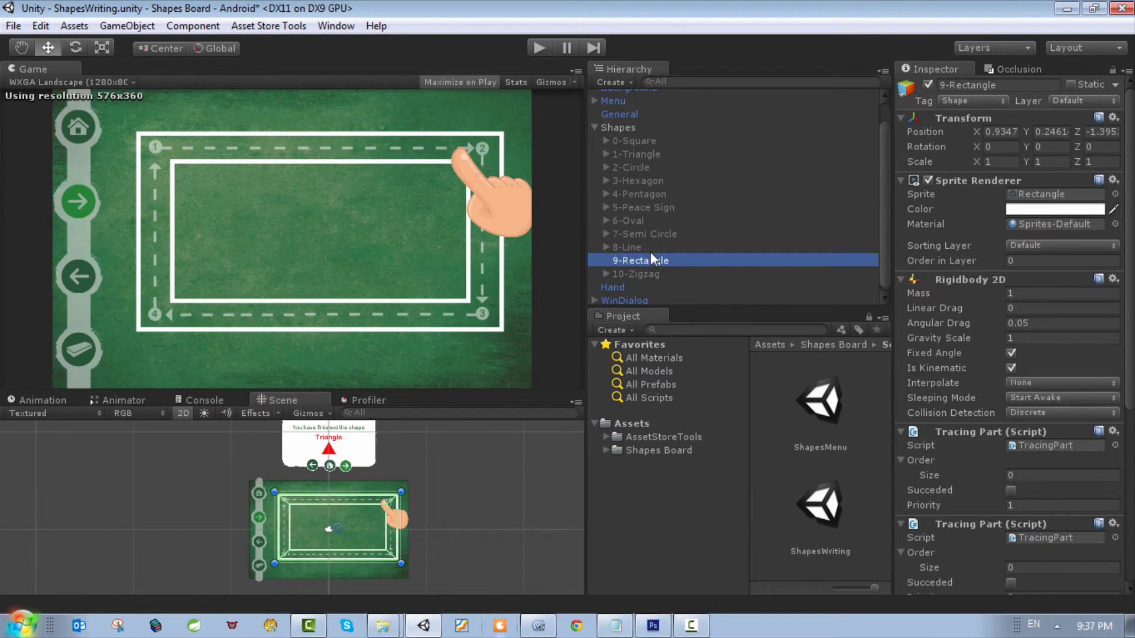
# Step: Create an empty game object named TracingPoints and make it a child of 9-Rectangle
pyautogui.click(192, 27)
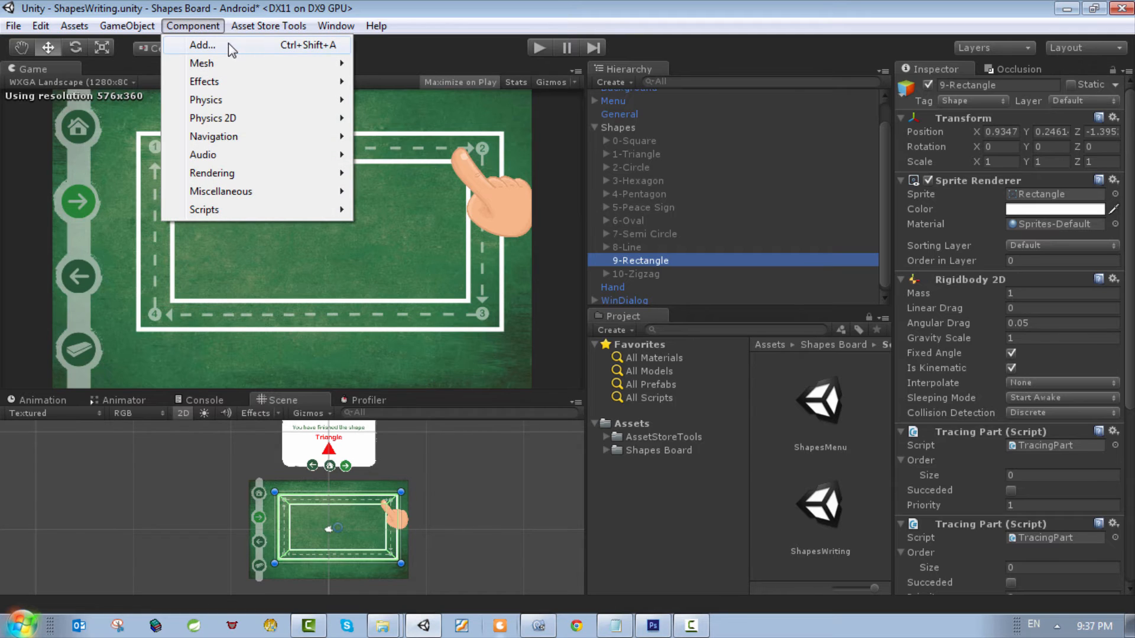
pyautogui.moveTo(127, 26)
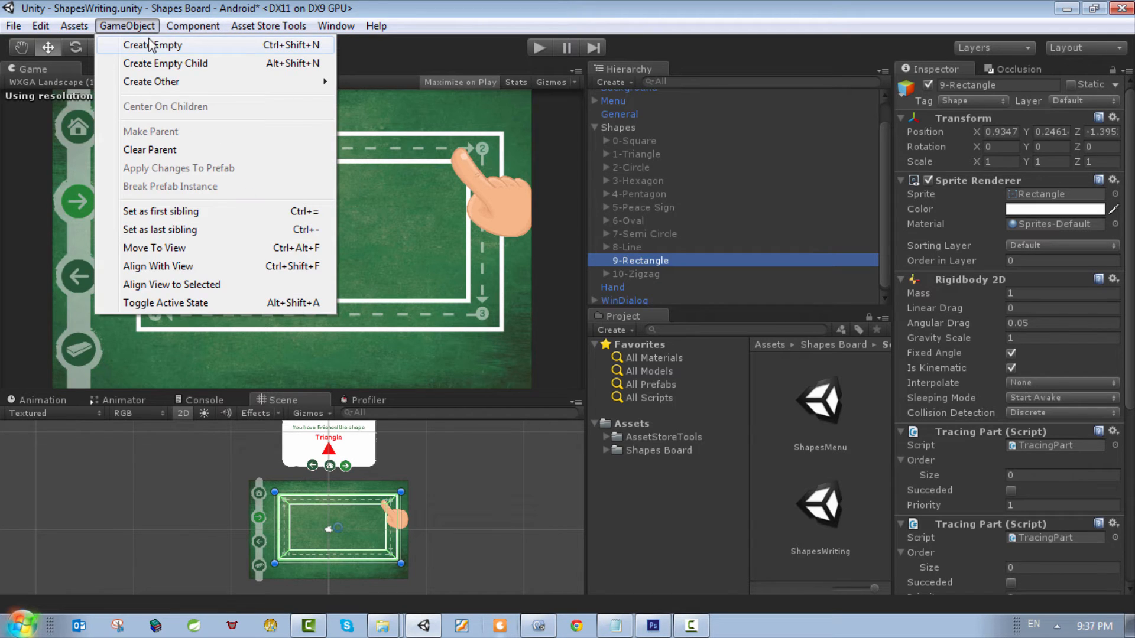
pyautogui.click(151, 45)
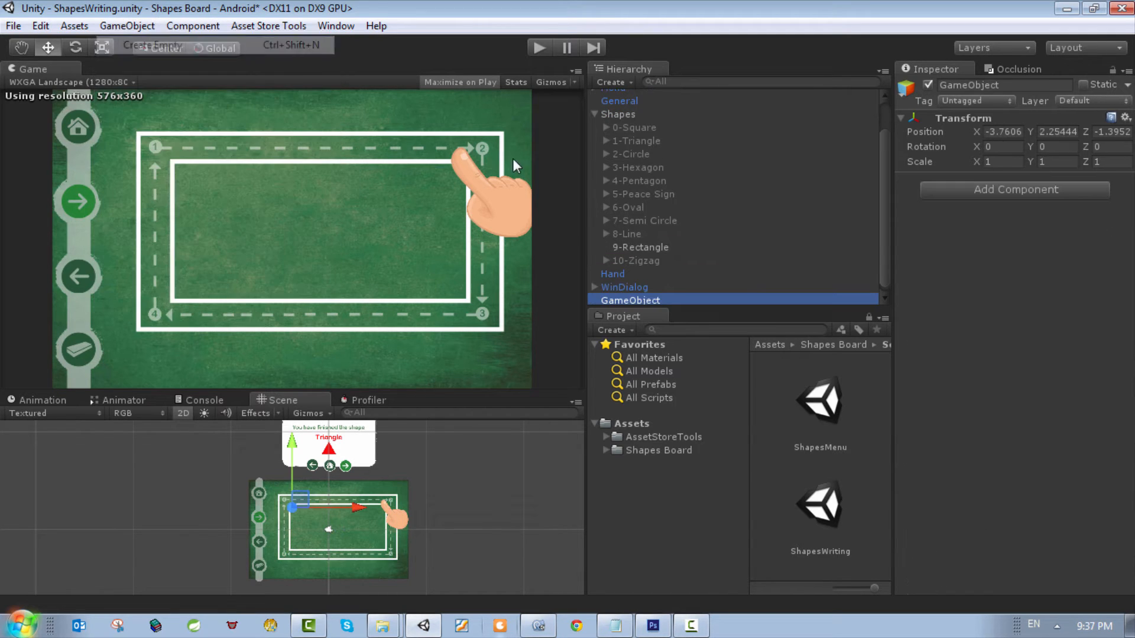
pyautogui.click(1023, 86)
pyautogui.write('T')
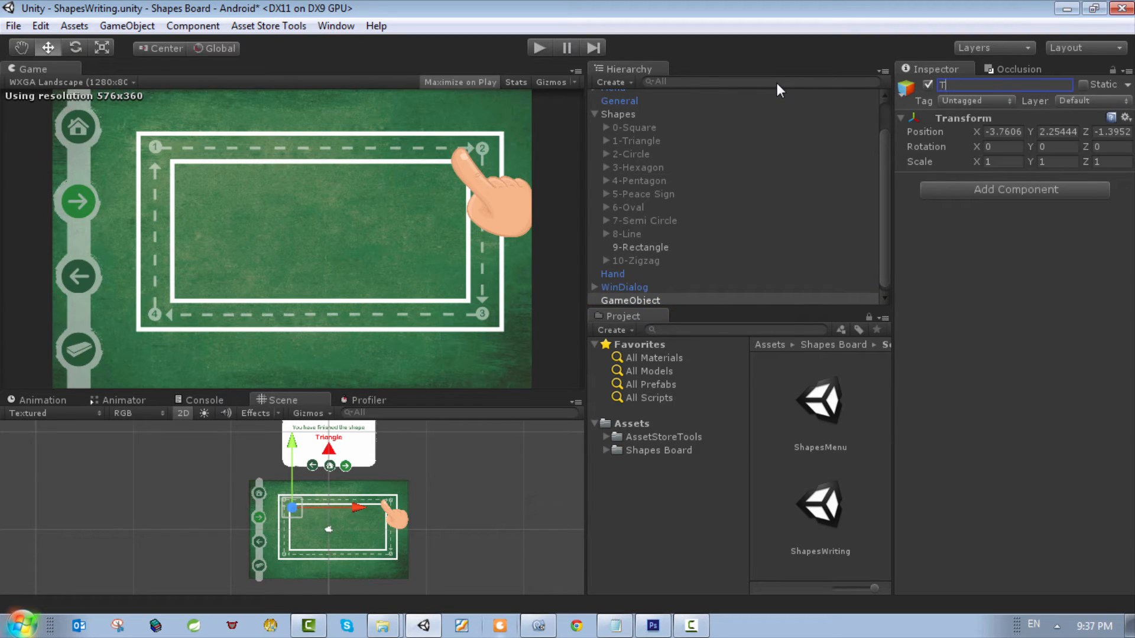
pyautogui.write('racingPoints')
pyautogui.press('Return')
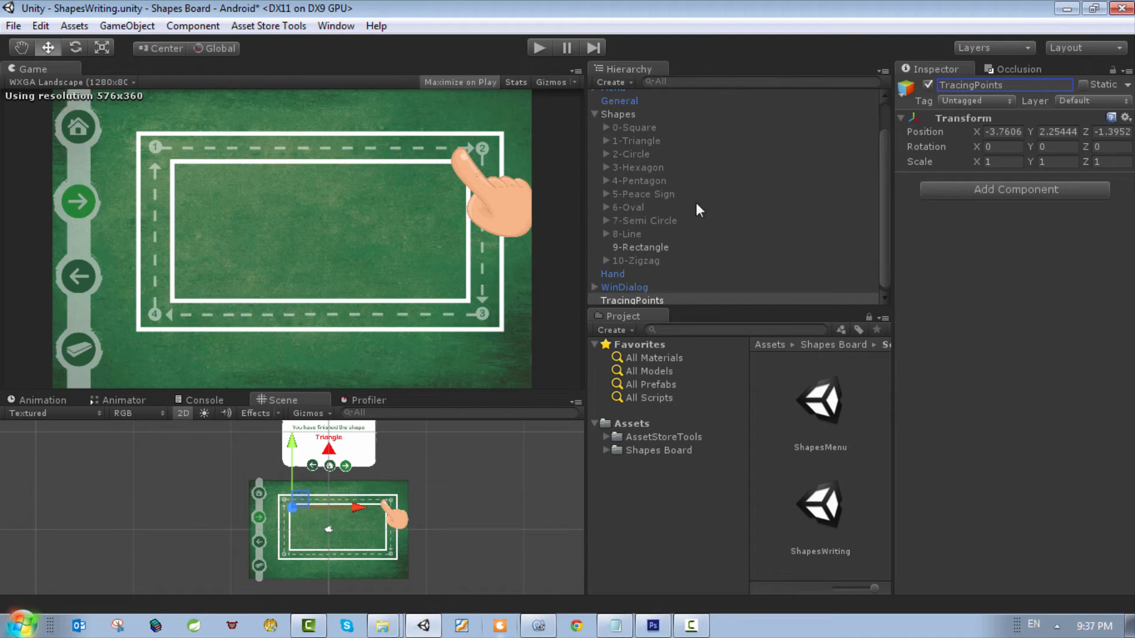
pyautogui.moveTo(641, 297); pyautogui.dragTo(670, 246)
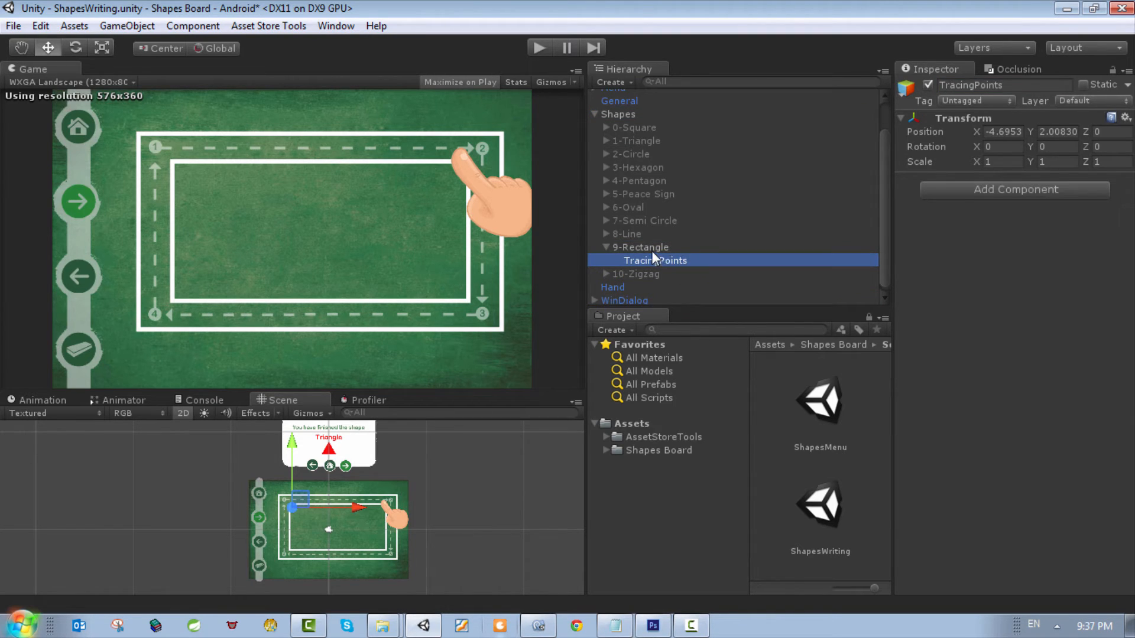
# Step: Create another empty game object and name it TracingPoint
pyautogui.click(651, 248)
pyautogui.click(193, 26)
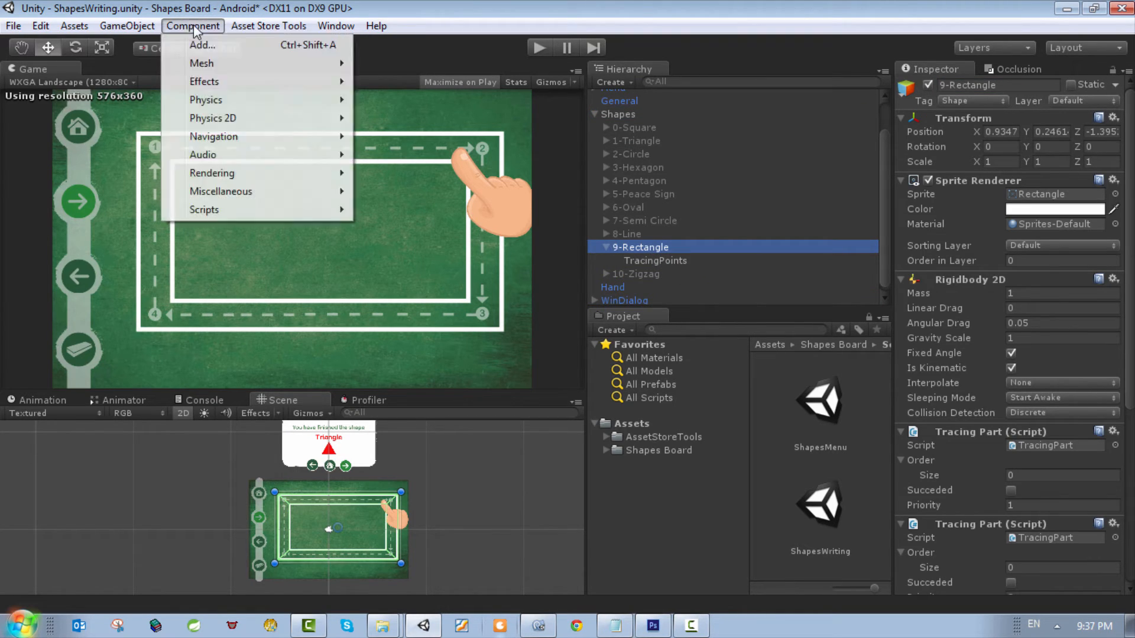
pyautogui.moveTo(127, 26)
pyautogui.click(163, 44)
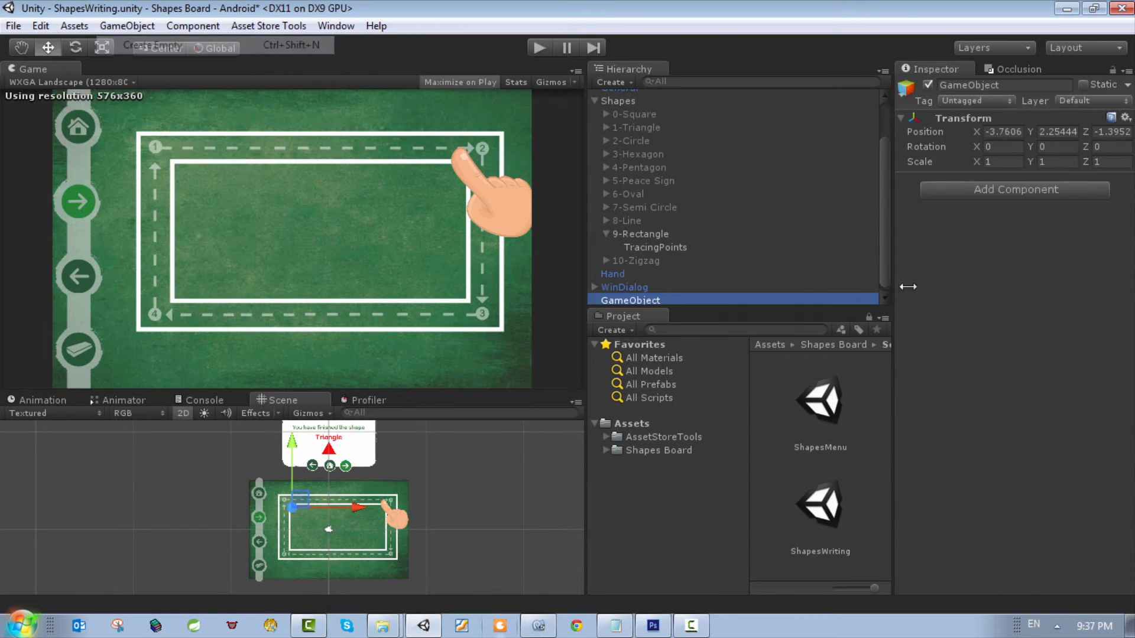
pyautogui.click(1026, 87)
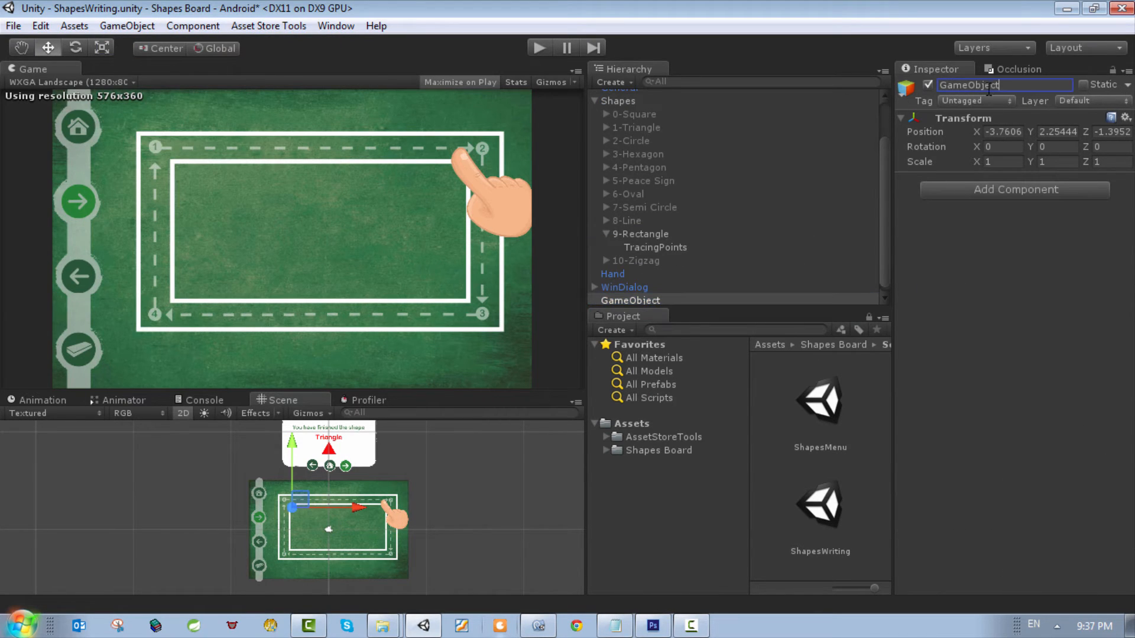
pyautogui.doubleClick(1022, 85)
pyautogui.write('Trackng')
pyautogui.press('BackSpace')
pyautogui.press('BackSpace')
pyautogui.press('BackSpace')
pyautogui.write('ingPoint')
pyautogui.press('Return')
# Step: Add a Rigidbody 2D component to TracingPoint with Fixed Angle and Is Kinematic enabled
pyautogui.click(1051, 191)
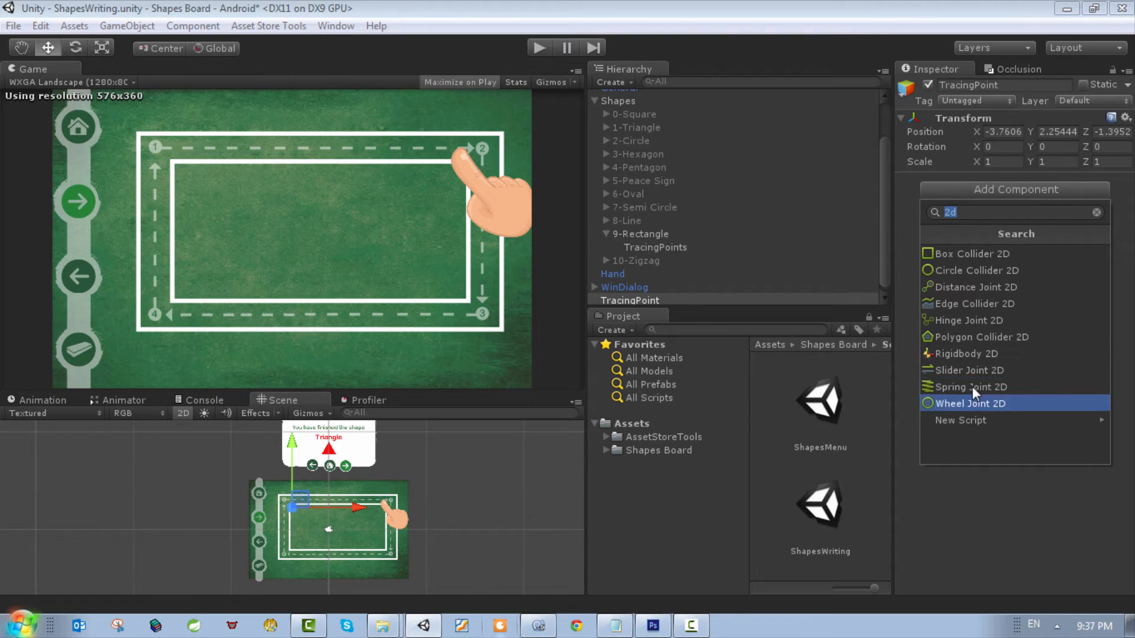
pyautogui.click(978, 353)
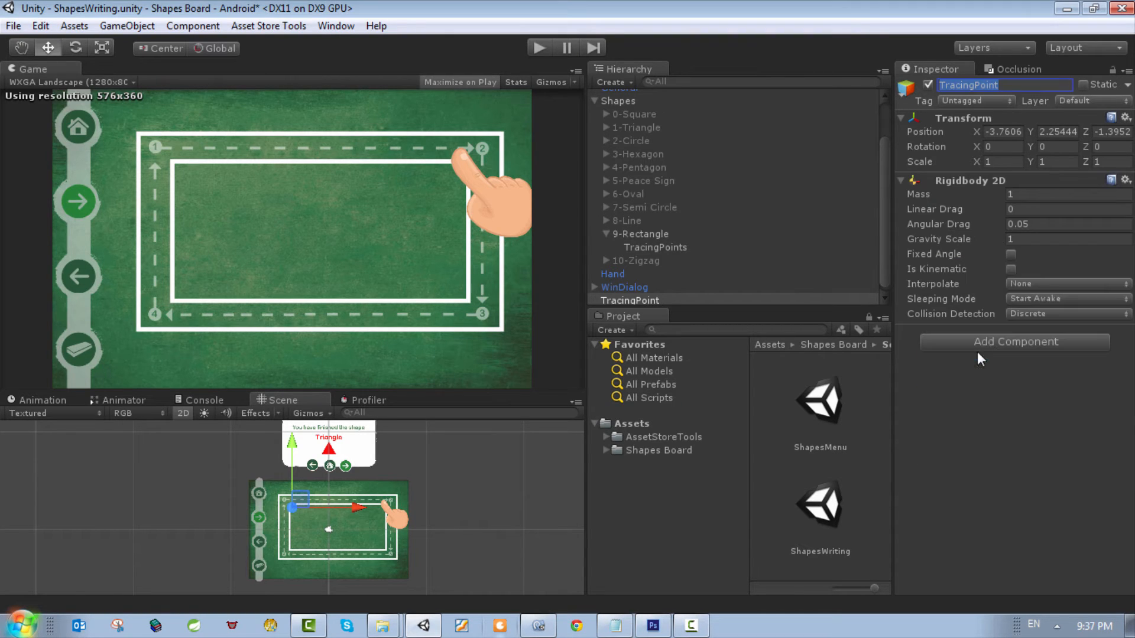
pyautogui.click(1010, 255)
# Step: Add a Polygon Collider 2D to TracingPoint and enable Is Trigger
pyautogui.click(1020, 346)
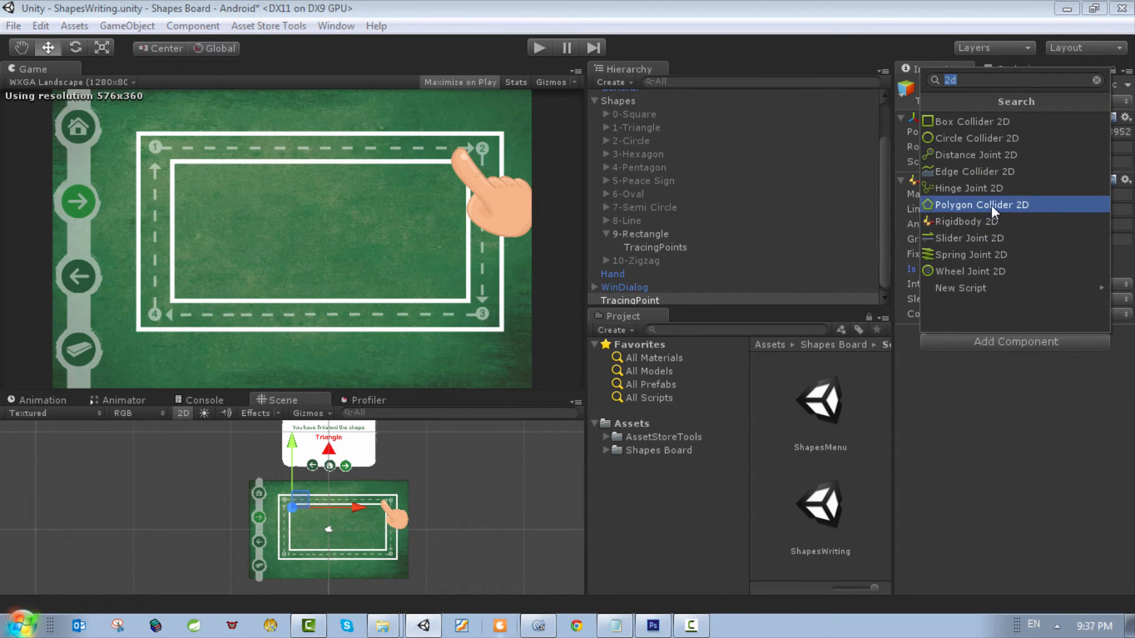
pyautogui.click(991, 204)
pyautogui.click(1011, 346)
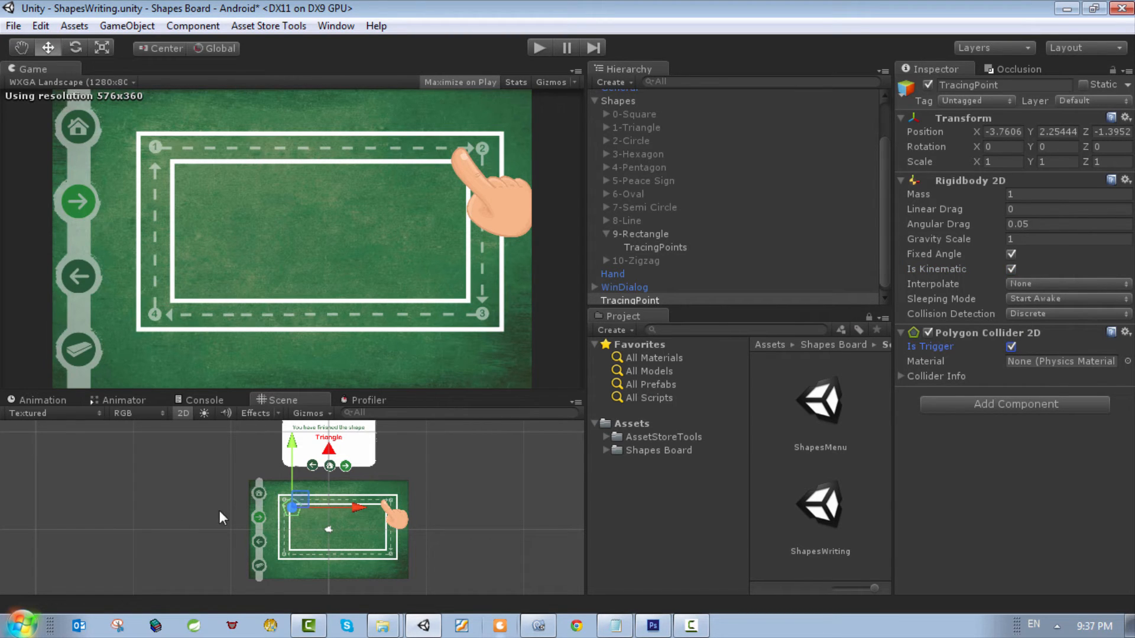
# Step: Add the Tracing Point script to TracingPoint and set its Index to 1
pyautogui.scroll(8, 290, 473)
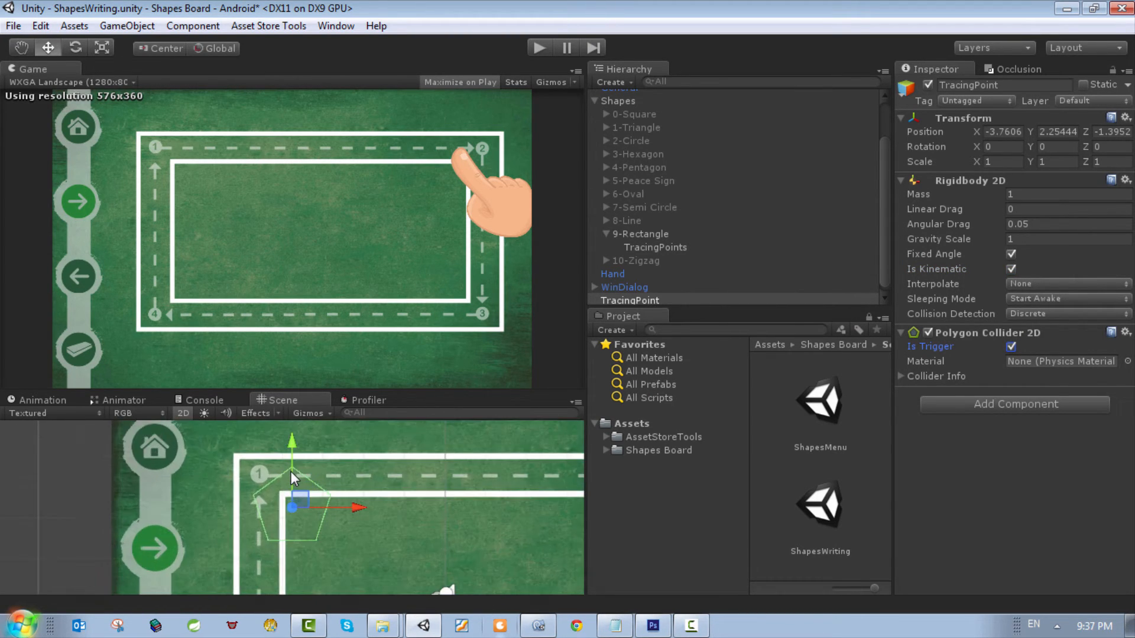
pyautogui.click(1061, 404)
pyautogui.write('t')
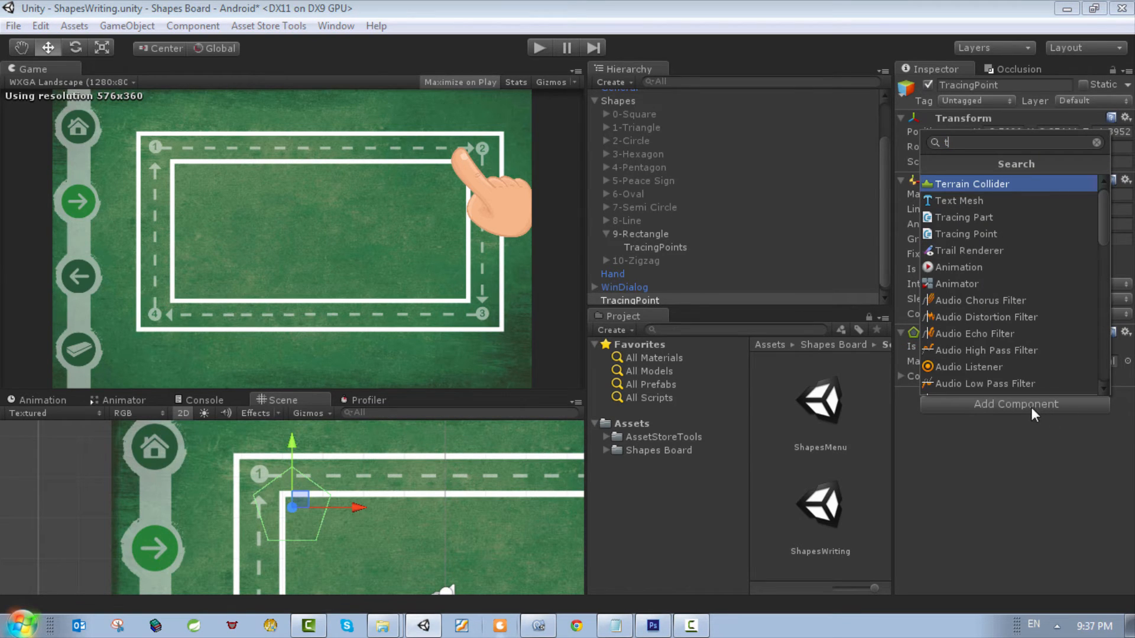
pyautogui.write('r')
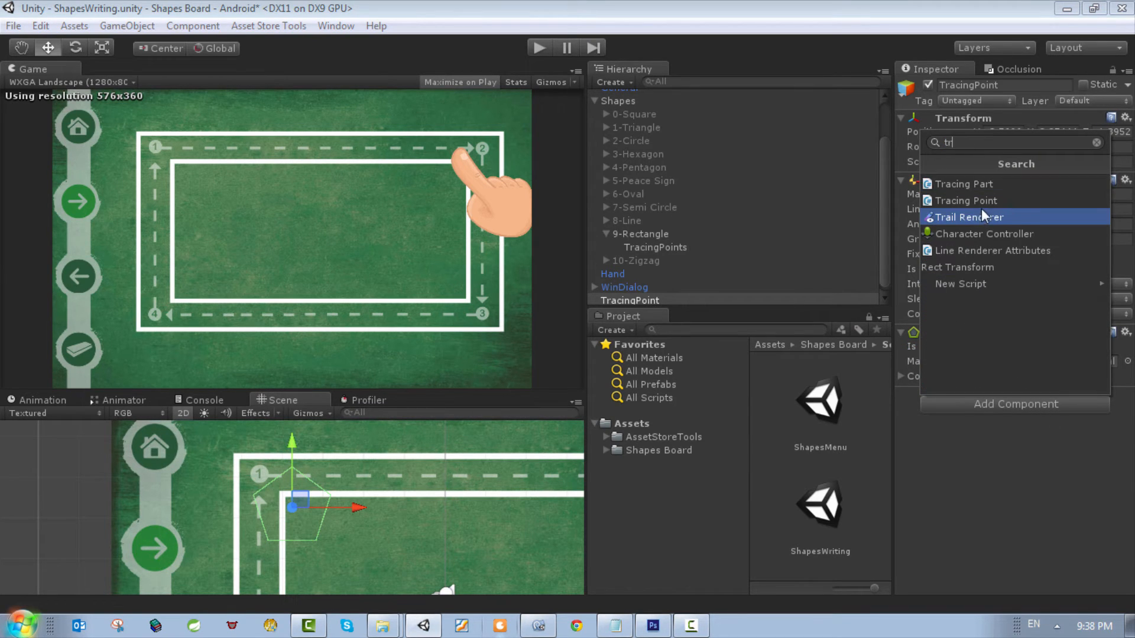
pyautogui.click(999, 201)
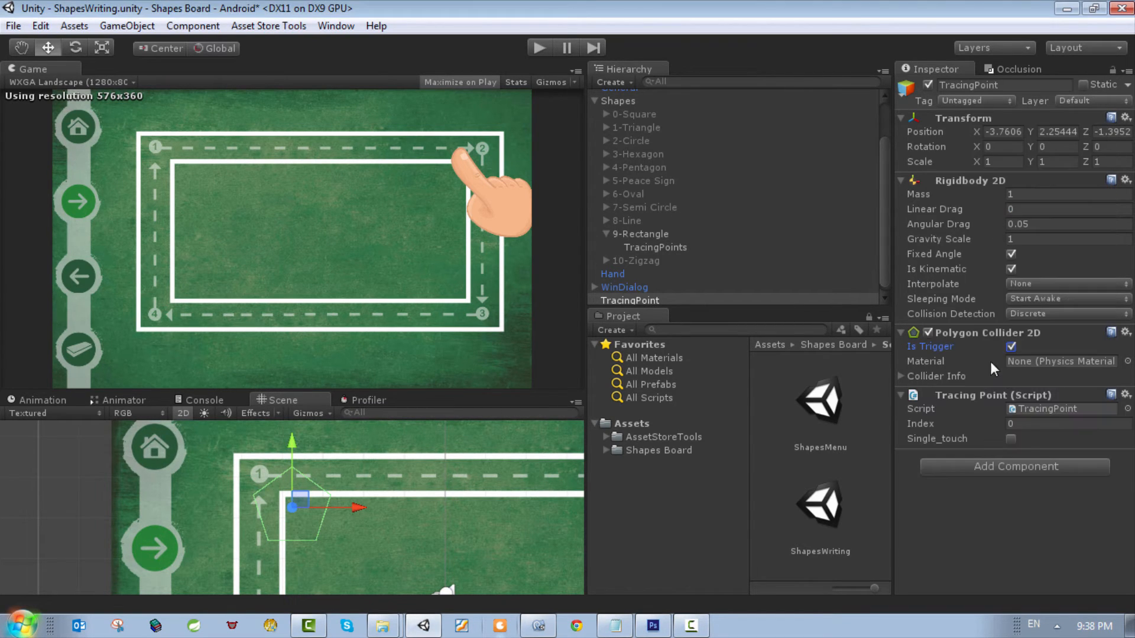
pyautogui.click(1008, 424)
pyautogui.write('1')
pyautogui.press('Return')
# Step: Move TracingPoint to the rectangle's corner marked 1 and reshape its polygon collider to follow both arms of the corner outline
pyautogui.moveTo(301, 503); pyautogui.dragTo(293, 488)
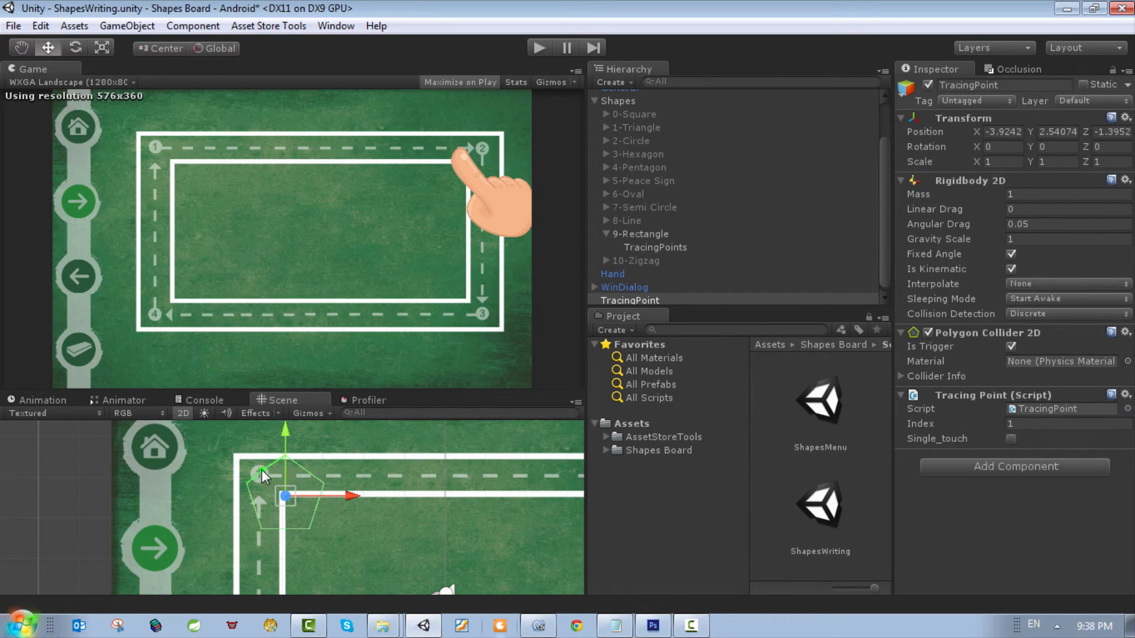
pyautogui.moveTo(255, 463); pyautogui.dragTo(250, 459)
pyautogui.moveTo(261, 523); pyautogui.dragTo(340, 462)
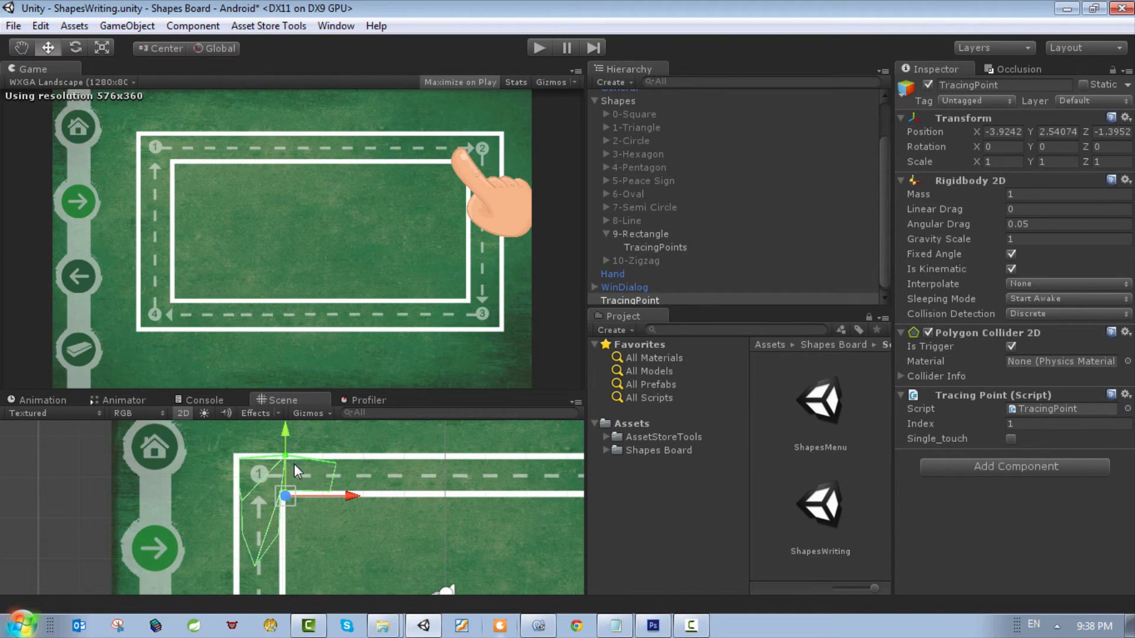
pyautogui.moveTo(270, 559); pyautogui.dragTo(243, 562)
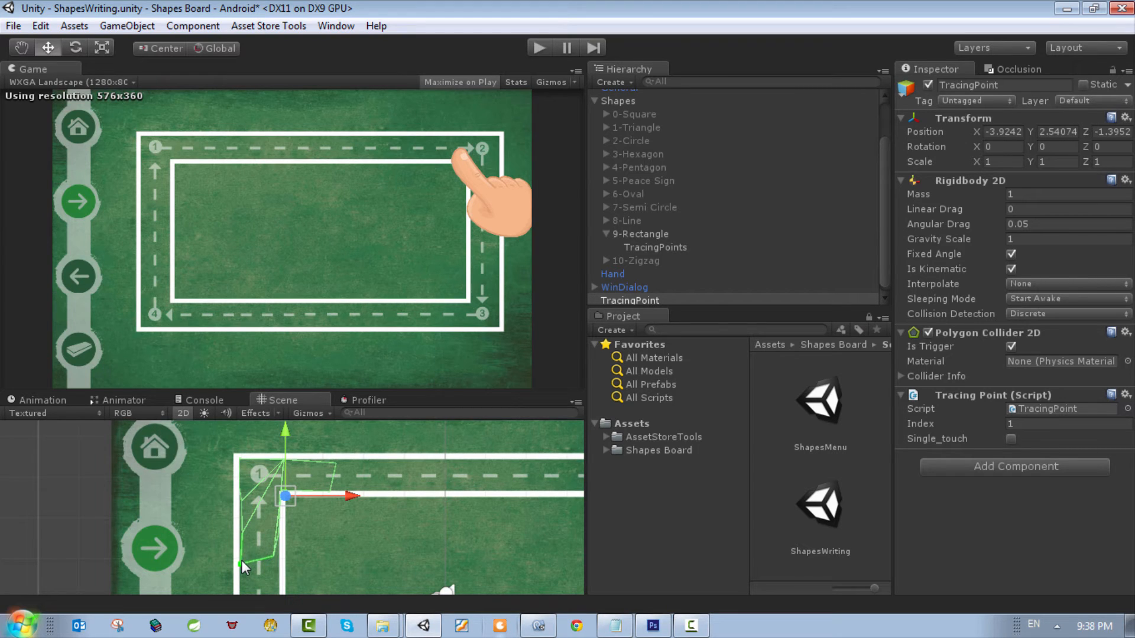
pyautogui.scroll(-4, 350, 503)
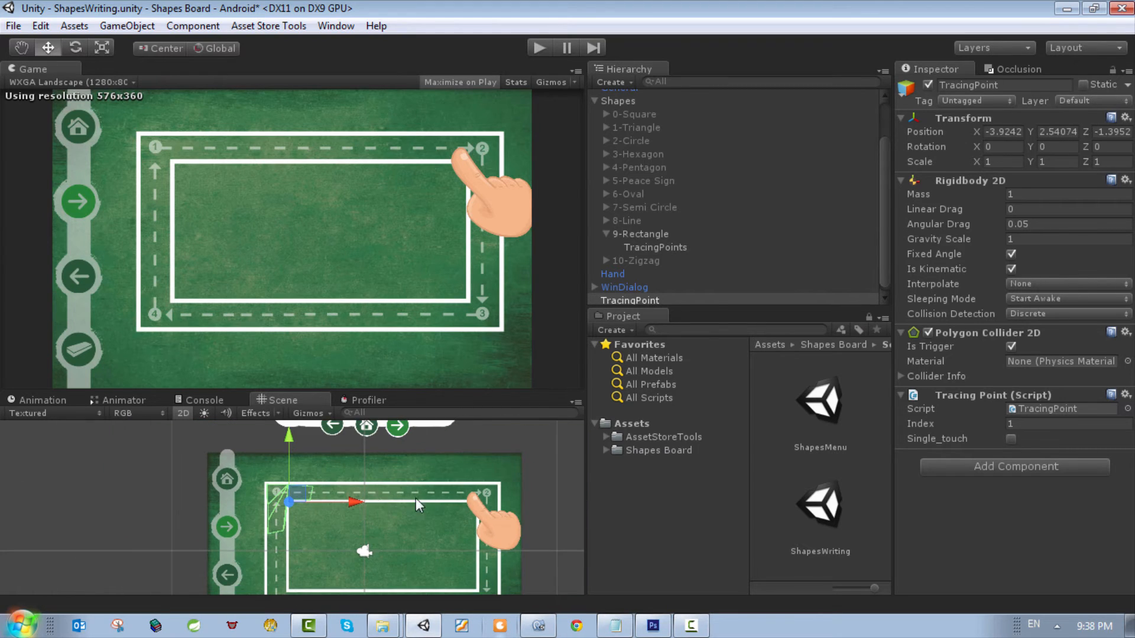
pyautogui.scroll(-1, 660, 258)
# Step: Make TracingPoint a child of TracingPoints under 9-Rectangle and assign it the TracingPoint tag
pyautogui.moveTo(647, 292); pyautogui.dragTo(674, 248)
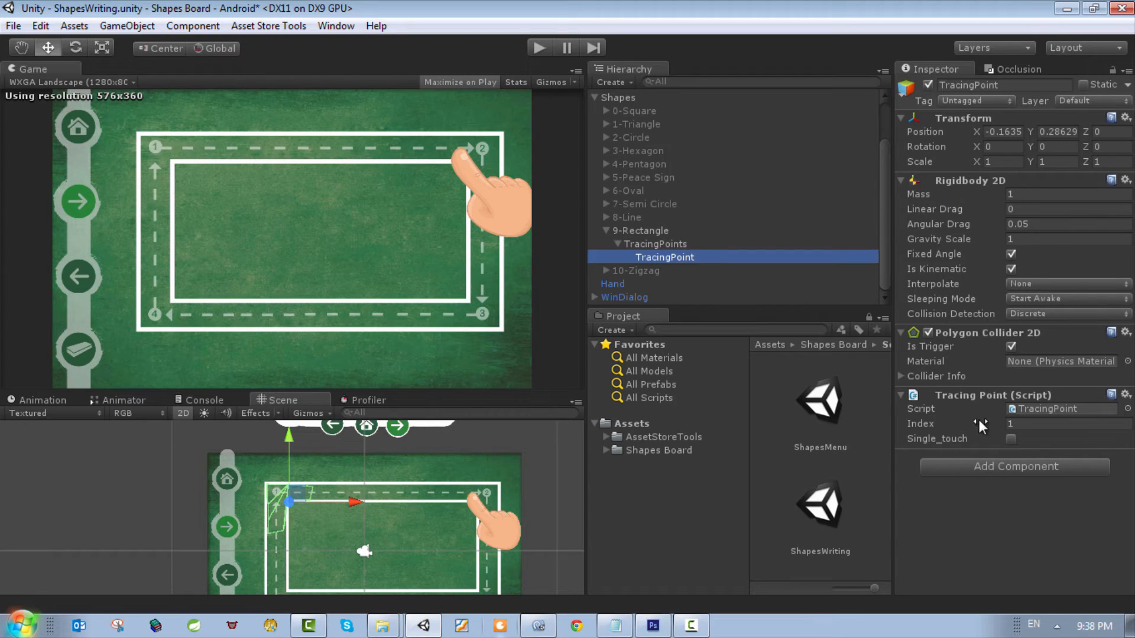
pyautogui.click(968, 101)
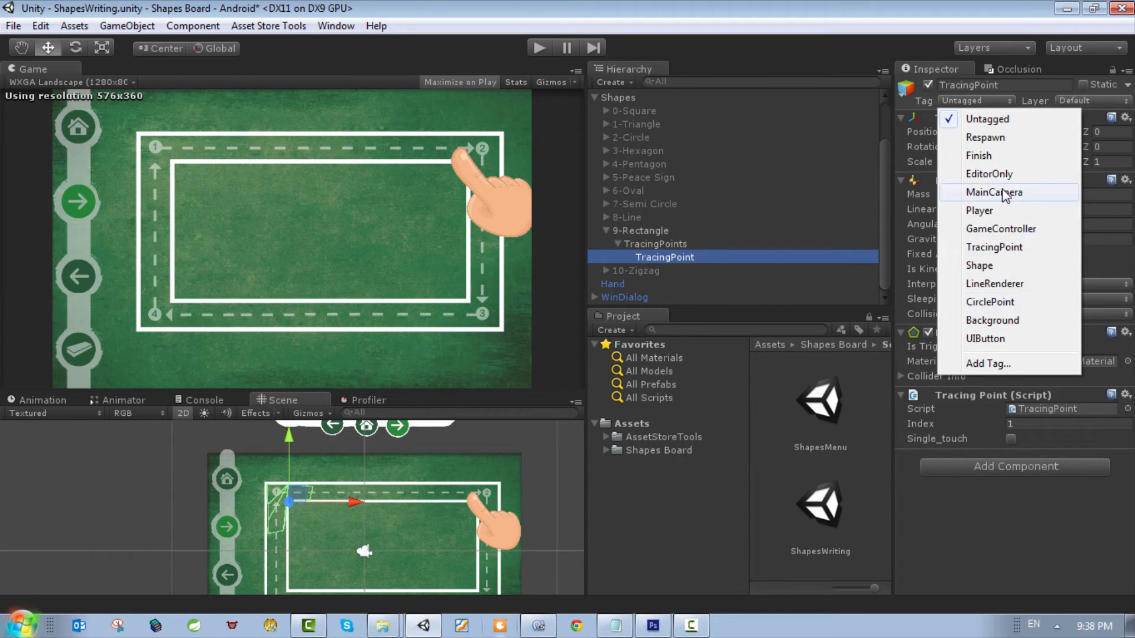
pyautogui.click(999, 247)
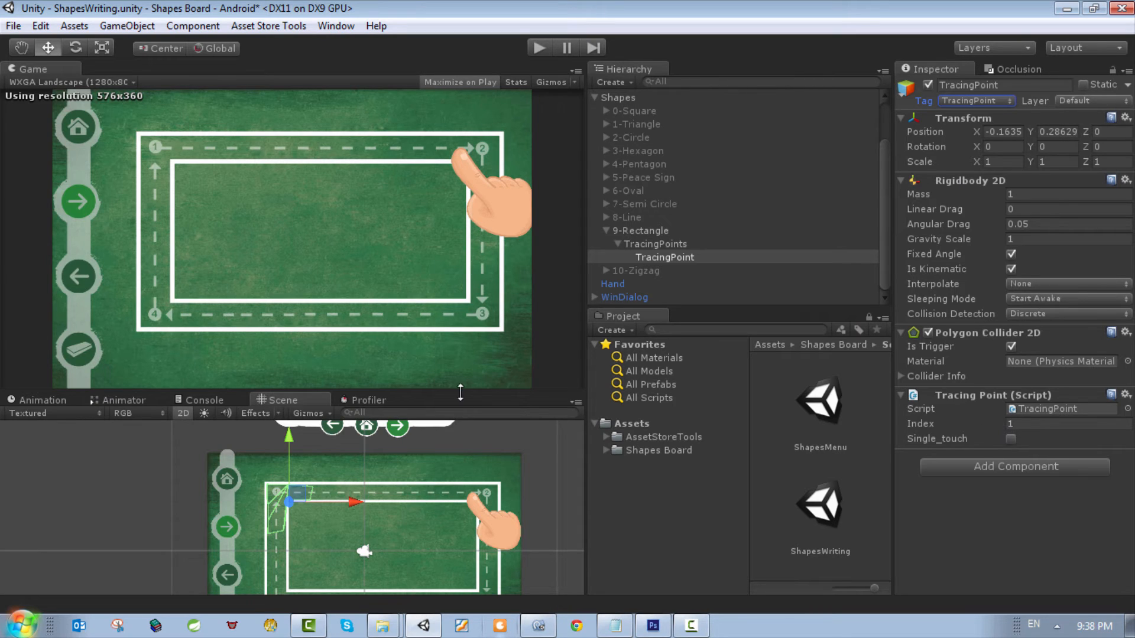
# Step: Duplicate TracingPoint three times under TracingPoints so that 9-Rectangle has four tracing points
pyautogui.rightClick(668, 258)
pyautogui.click(718, 330)
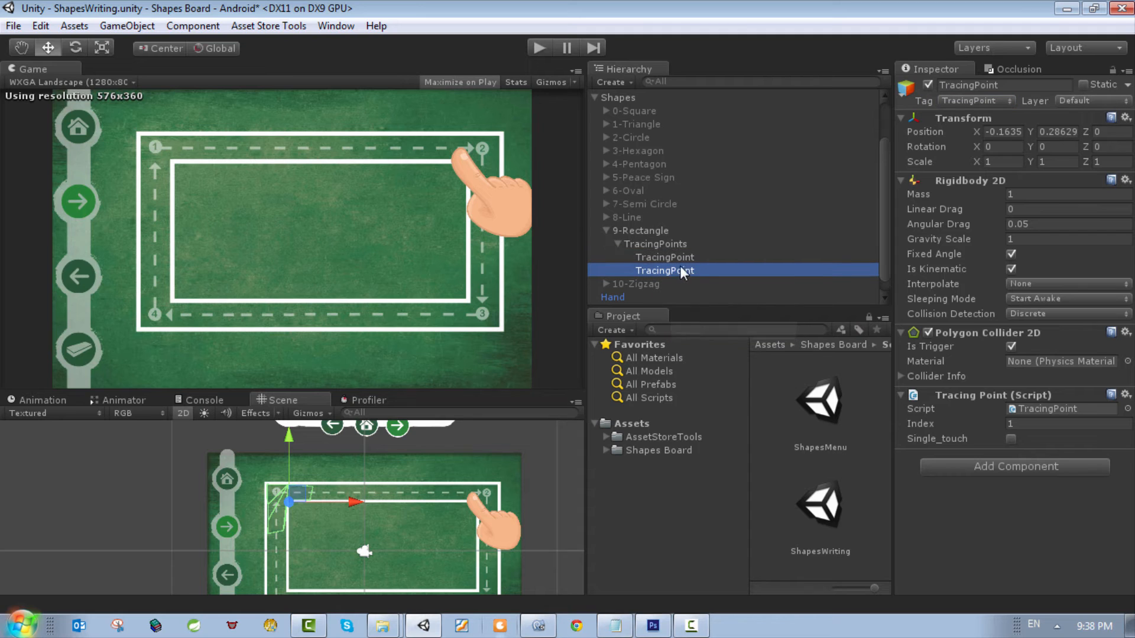
pyautogui.rightClick(680, 271)
pyautogui.click(712, 343)
pyautogui.rightClick(668, 284)
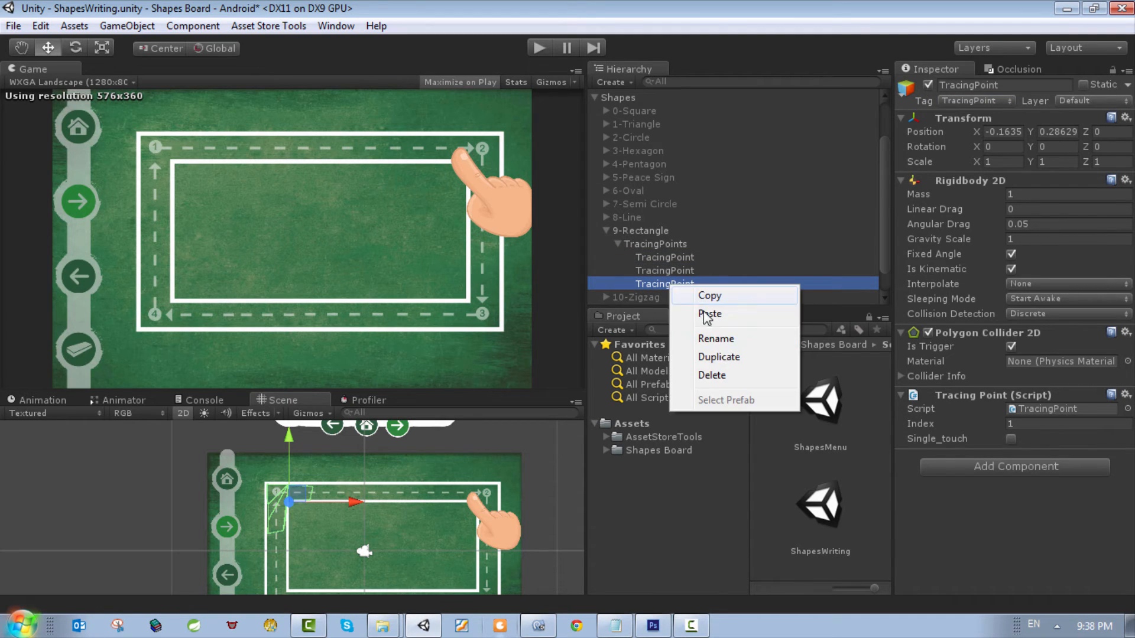
pyautogui.click(718, 357)
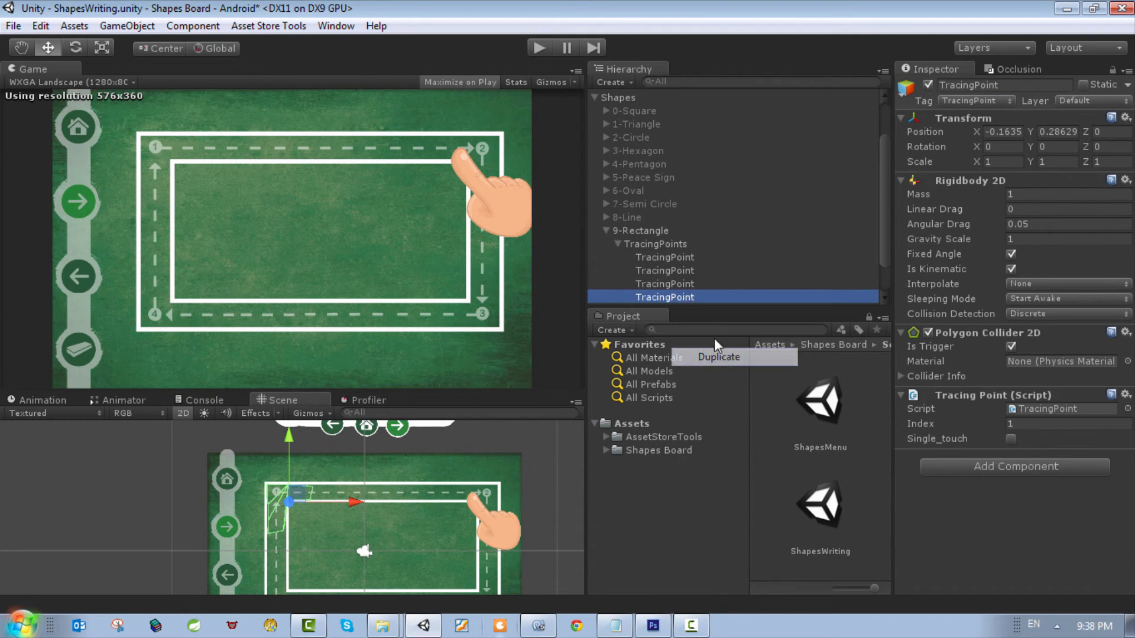
# Step: Set the Tracing Point script's Index to 2, 3 and 4 on the second, third and fourth TracingPoint
pyautogui.click(680, 284)
pyautogui.click(674, 258)
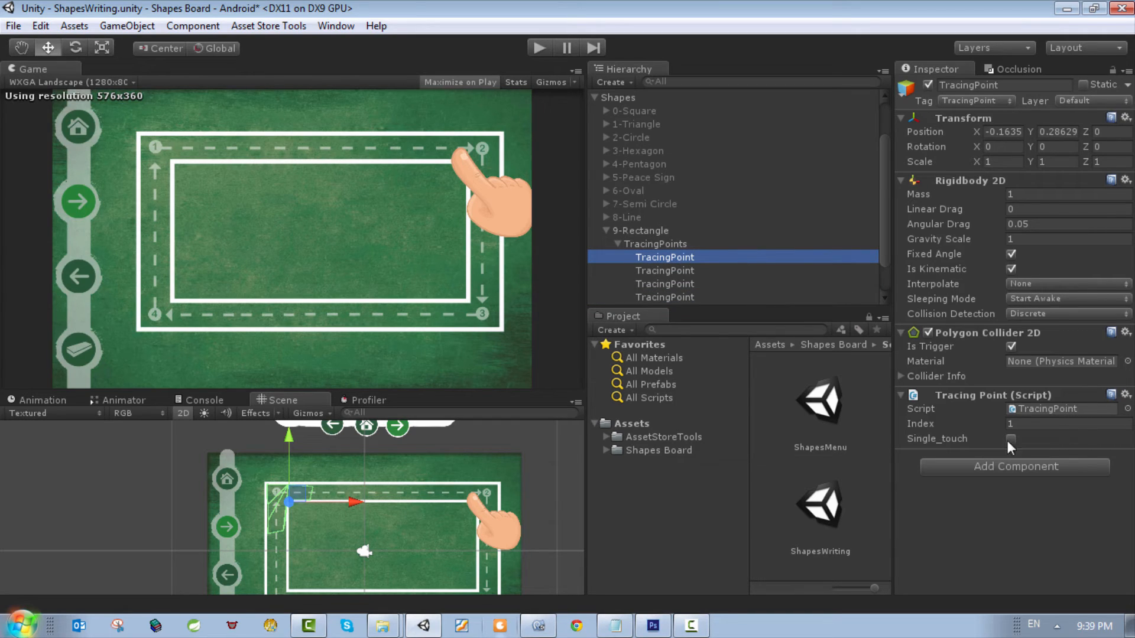
pyautogui.click(672, 270)
pyautogui.click(981, 424)
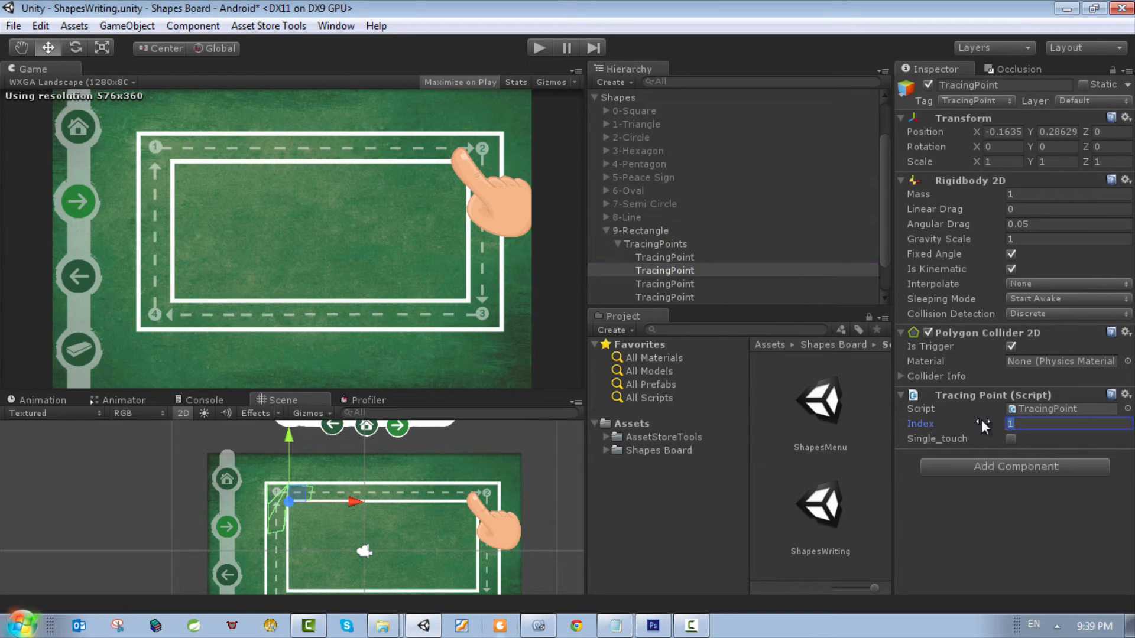
pyautogui.click(671, 283)
pyautogui.click(1041, 423)
pyautogui.write('3')
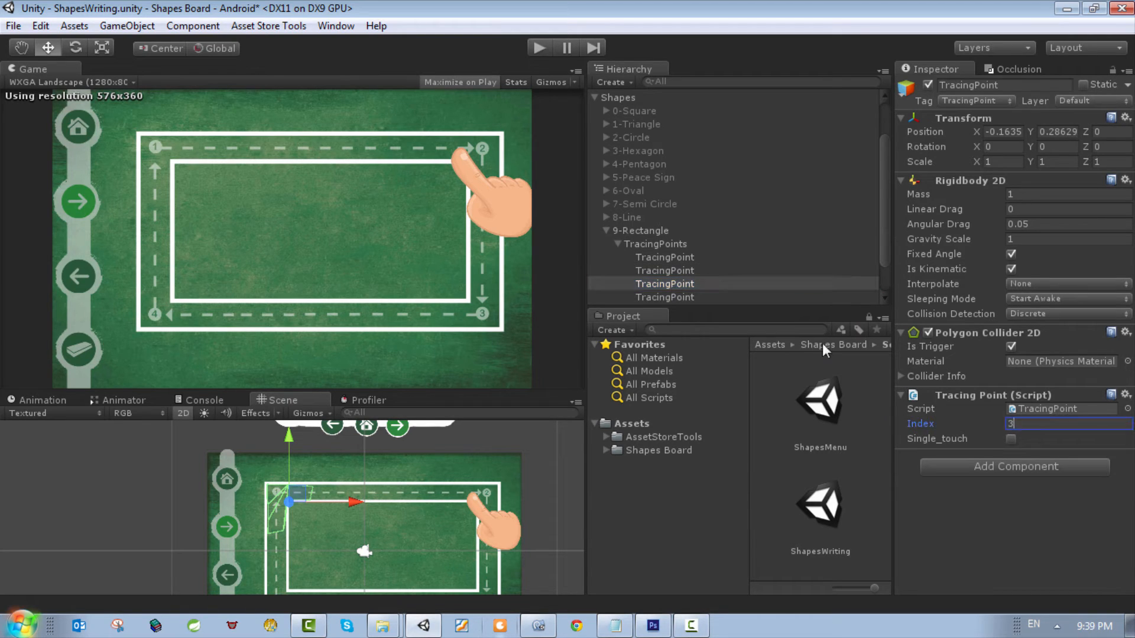
pyautogui.click(679, 296)
pyautogui.click(1044, 423)
pyautogui.write('4')
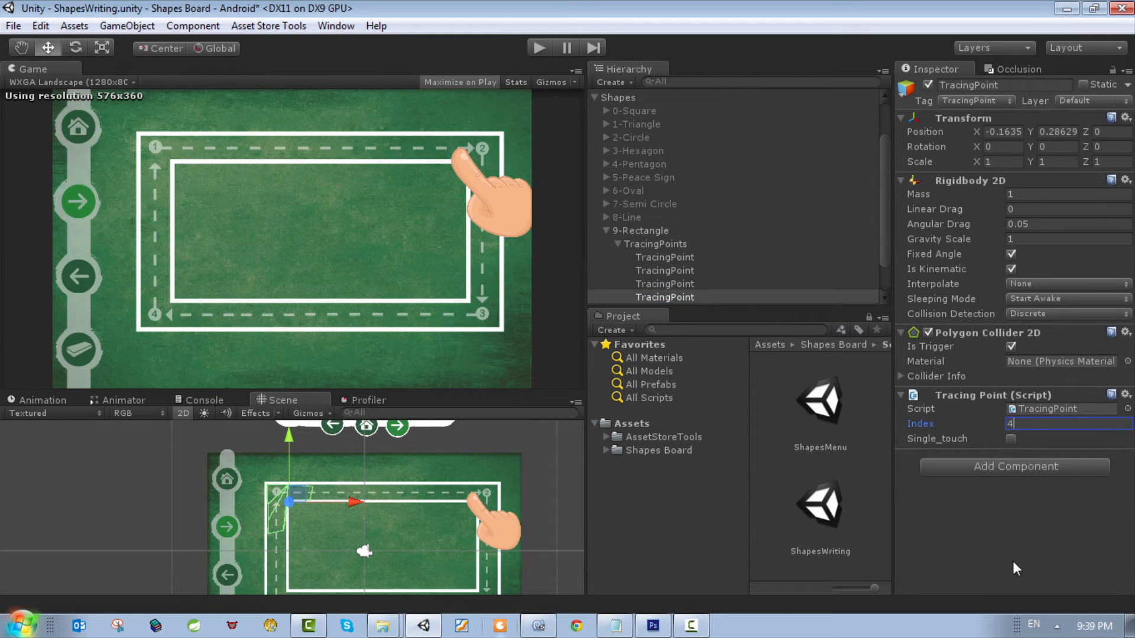
pyautogui.click(1013, 561)
# Step: Move the second TracingPoint to the rectangle's corner marked 2
pyautogui.scroll(-1, 349, 502)
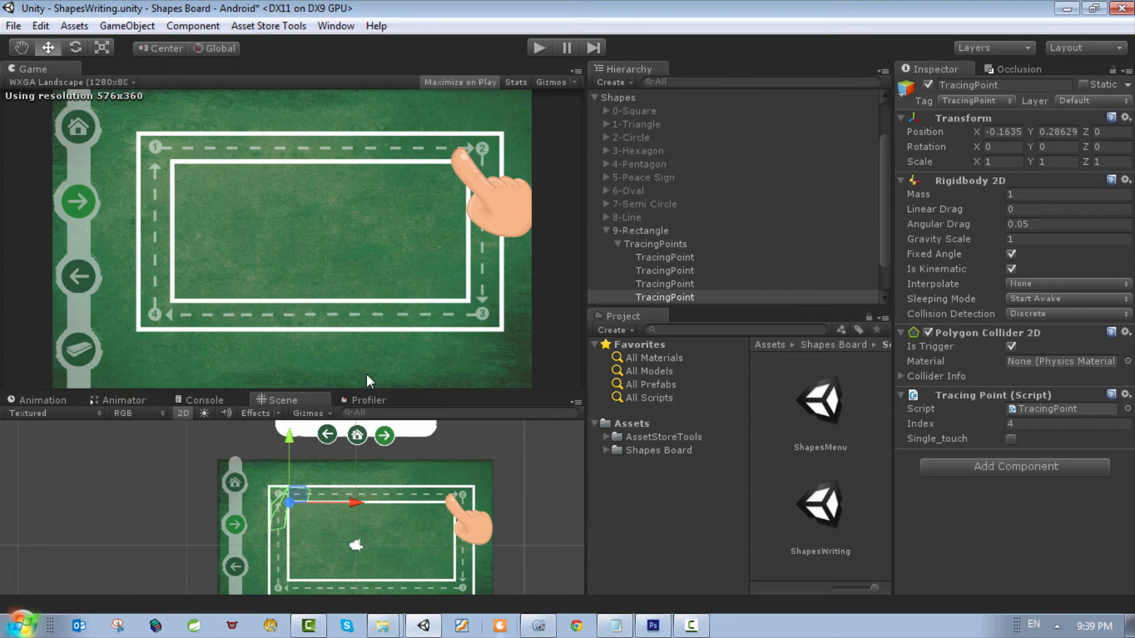
pyautogui.scroll(2, 280, 504)
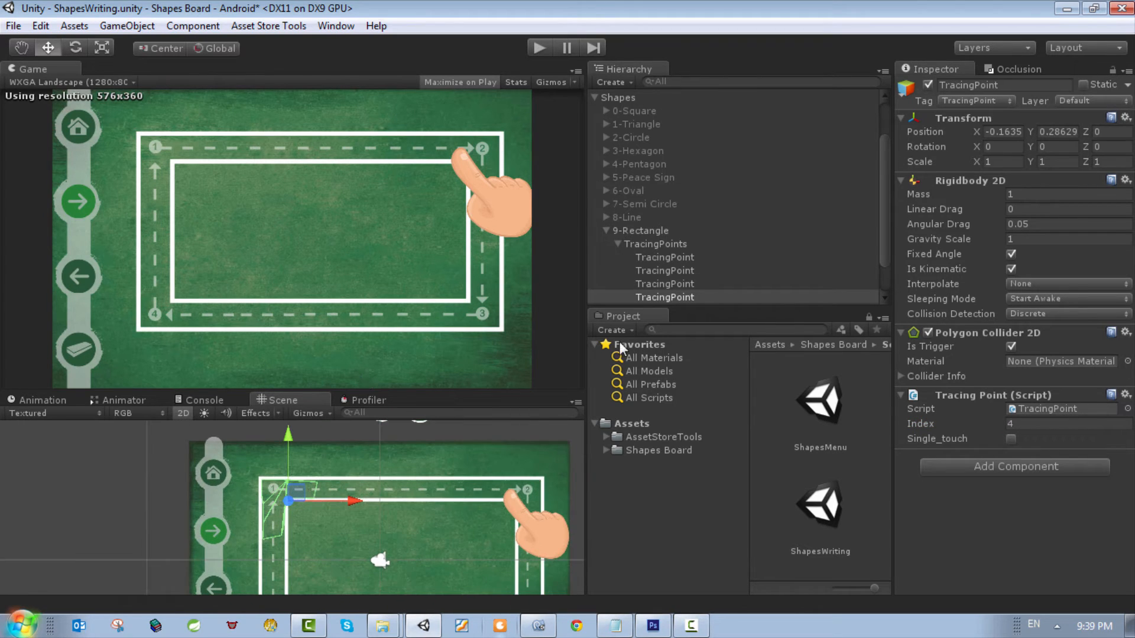
pyautogui.click(661, 270)
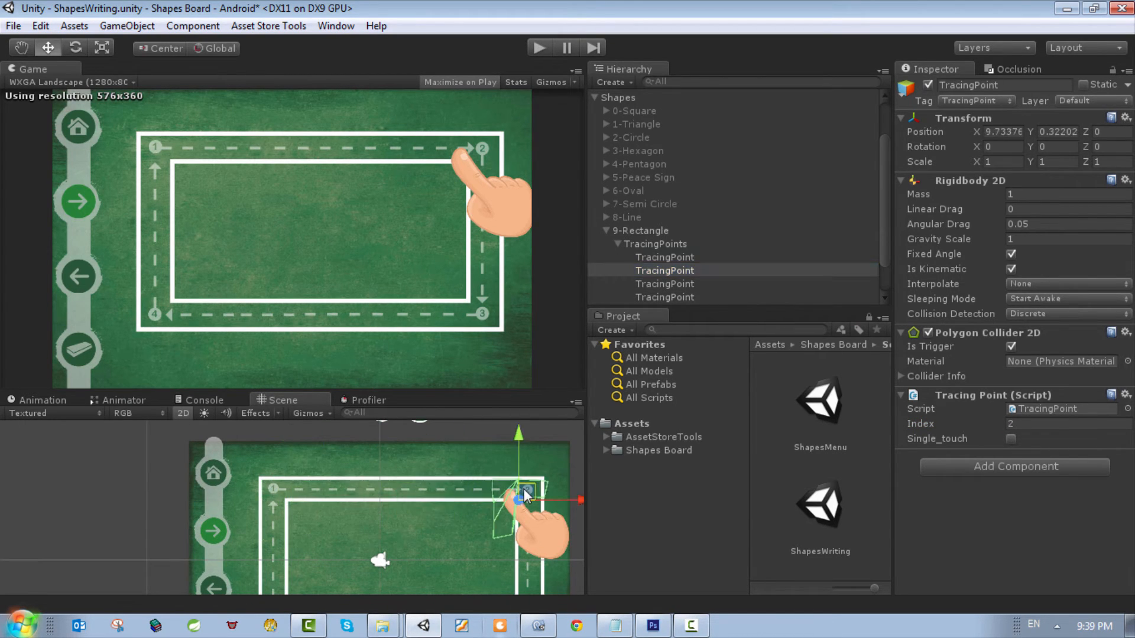
# Step: Move the third TracingPoint to the rectangle's corner marked 3
pyautogui.click(677, 284)
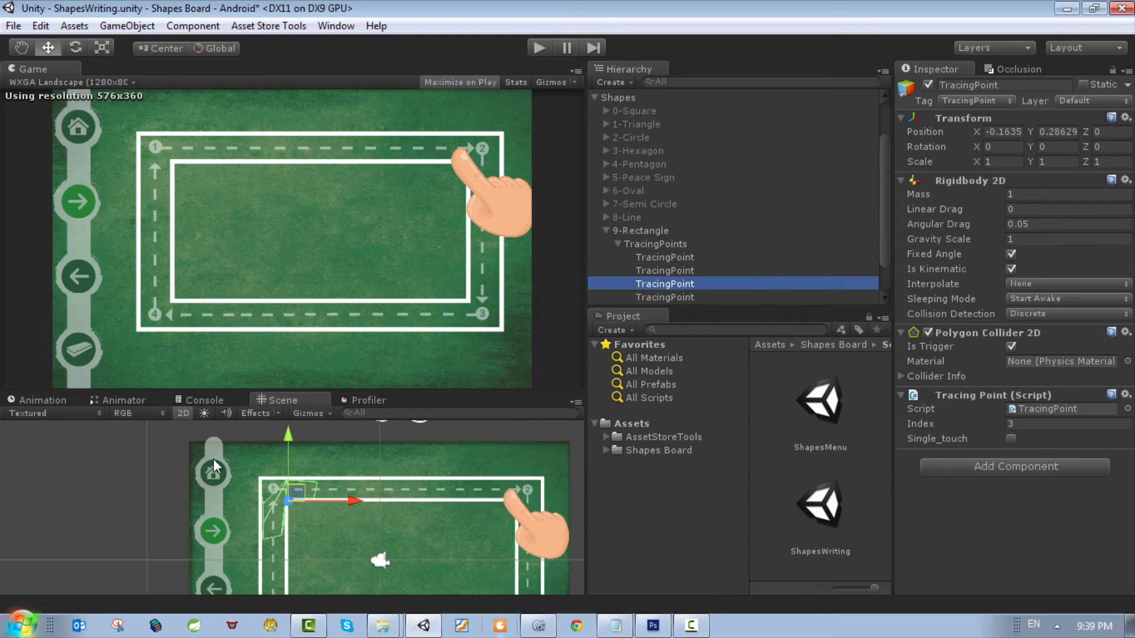
pyautogui.scroll(-1, 405, 522)
pyautogui.scroll(-1, 403, 523)
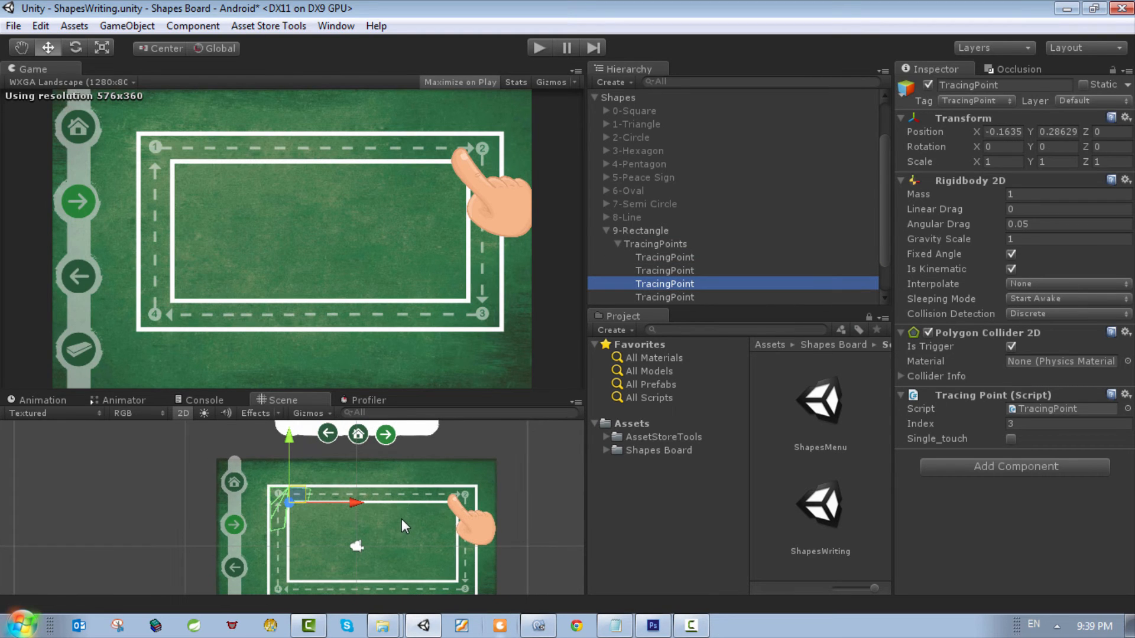
pyautogui.scroll(-1, 402, 513)
pyautogui.scroll(-1, 269, 509)
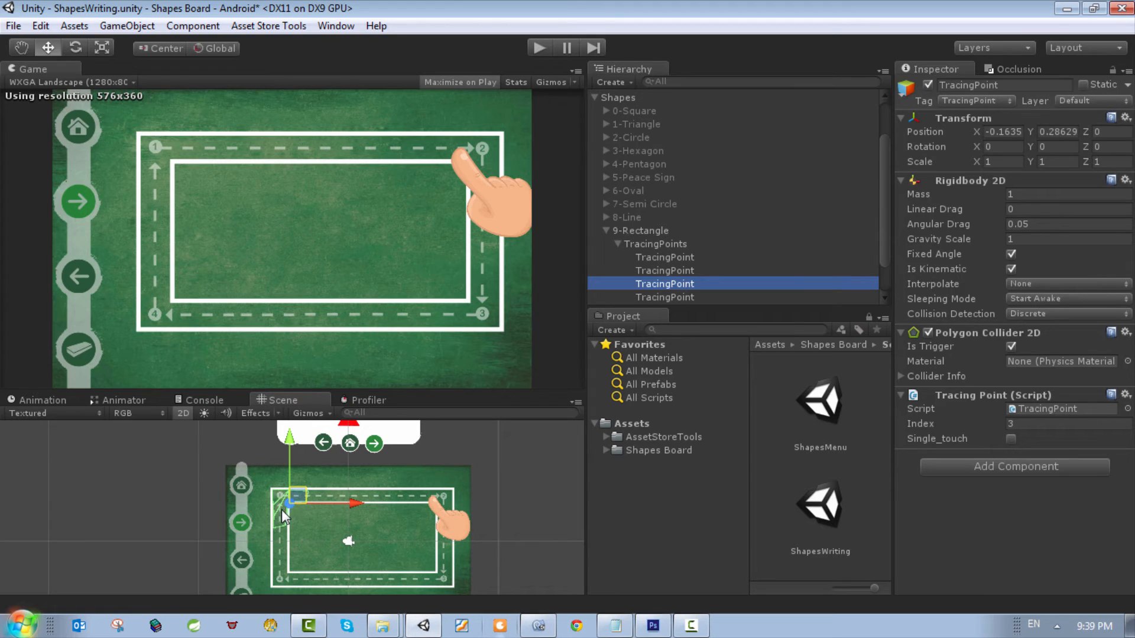
pyautogui.click(284, 506)
pyautogui.moveTo(314, 508); pyautogui.dragTo(456, 565)
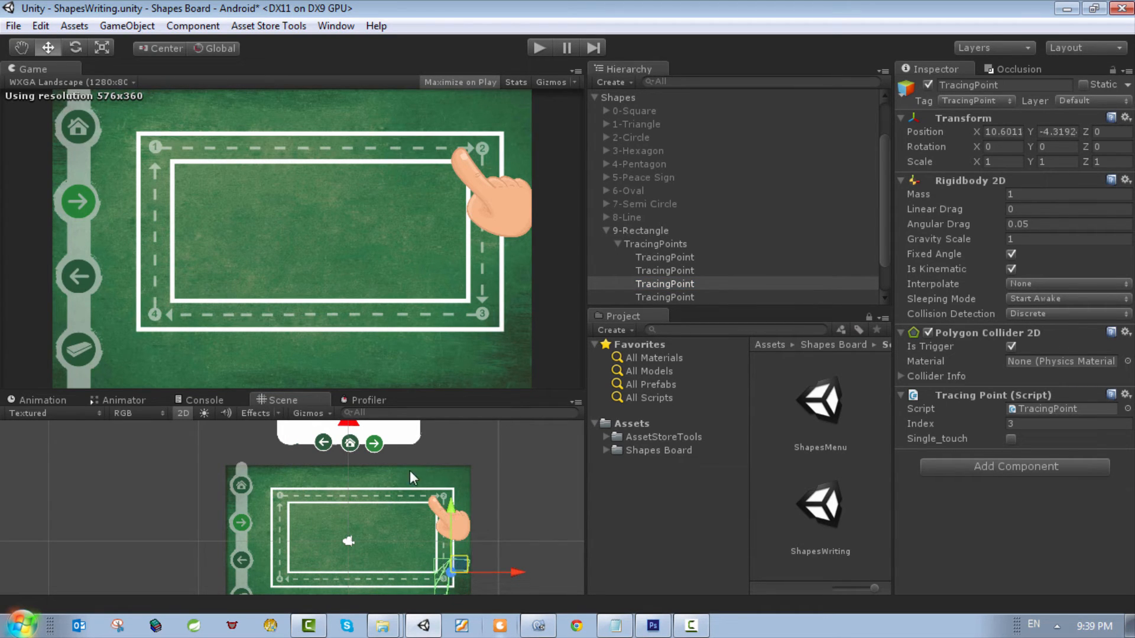
# Step: Move the fourth TracingPoint to the rectangle's corner marked 4
pyautogui.click(665, 284)
pyautogui.click(652, 296)
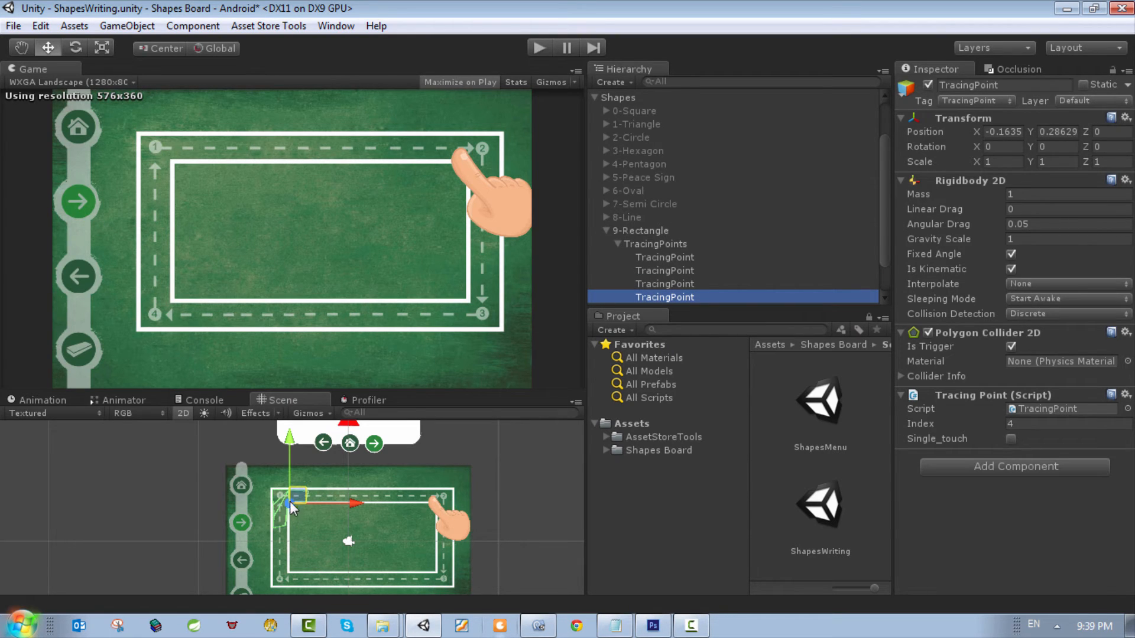
pyautogui.moveTo(305, 491); pyautogui.dragTo(302, 557)
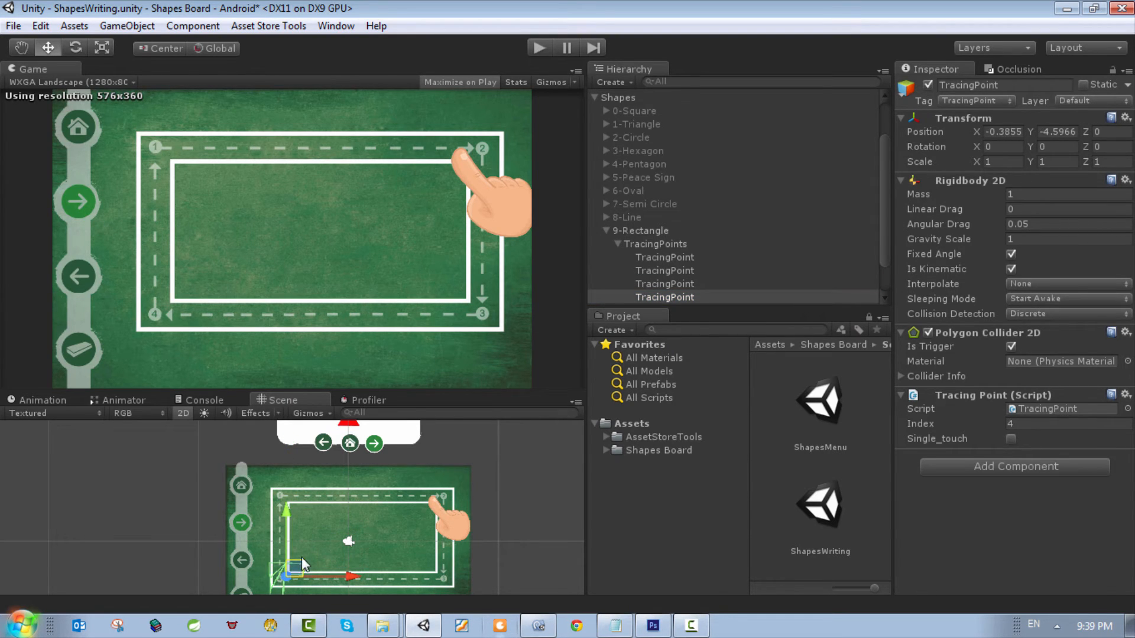
# Step: Examine how the second TracingPoint's collider sits on the corner marked 2, keeping that point selected
pyautogui.click(666, 243)
pyautogui.scroll(8, 355, 526)
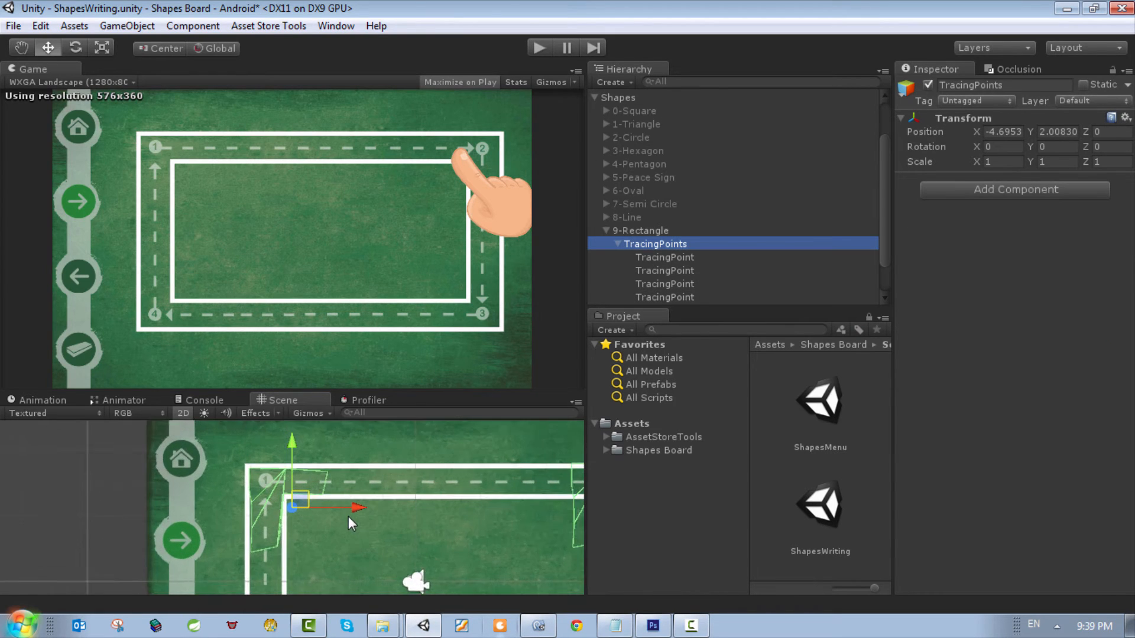
pyautogui.click(20, 48)
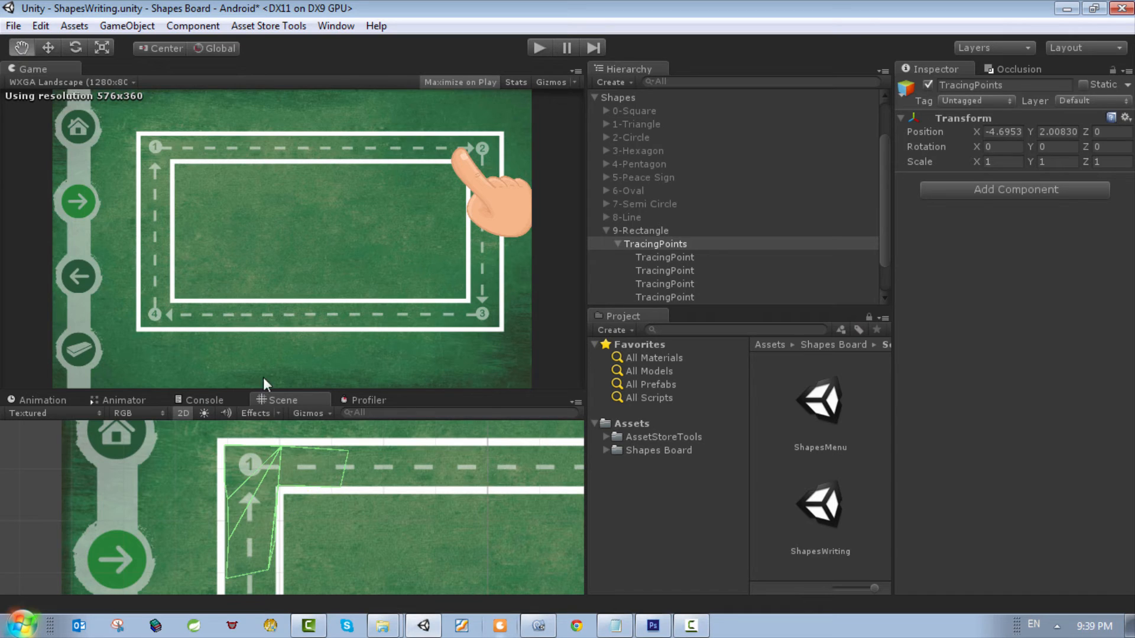
pyautogui.moveTo(375, 494); pyautogui.dragTo(111, 486)
pyautogui.moveTo(410, 473); pyautogui.dragTo(306, 495)
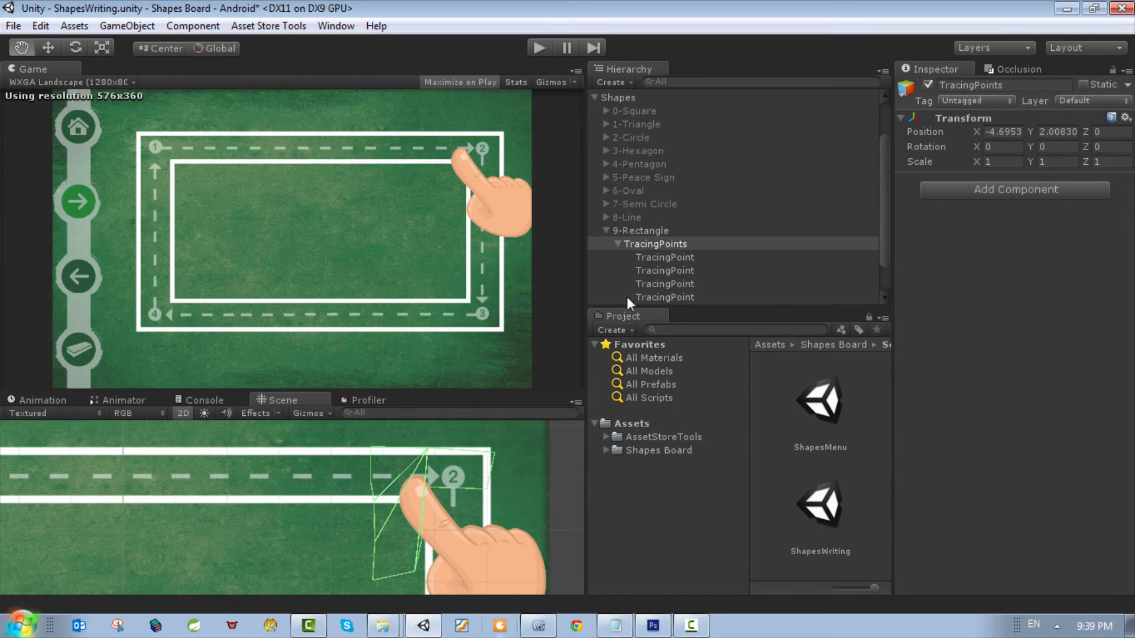
pyautogui.click(665, 272)
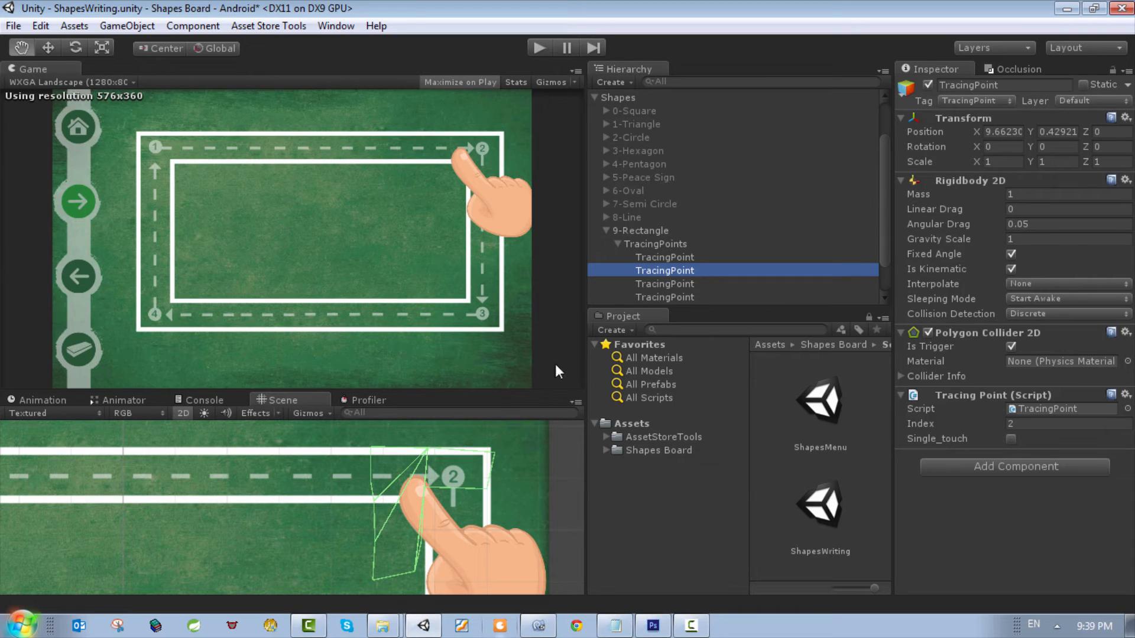
pyautogui.click(653, 284)
pyautogui.press('Up')
pyautogui.click(1042, 132)
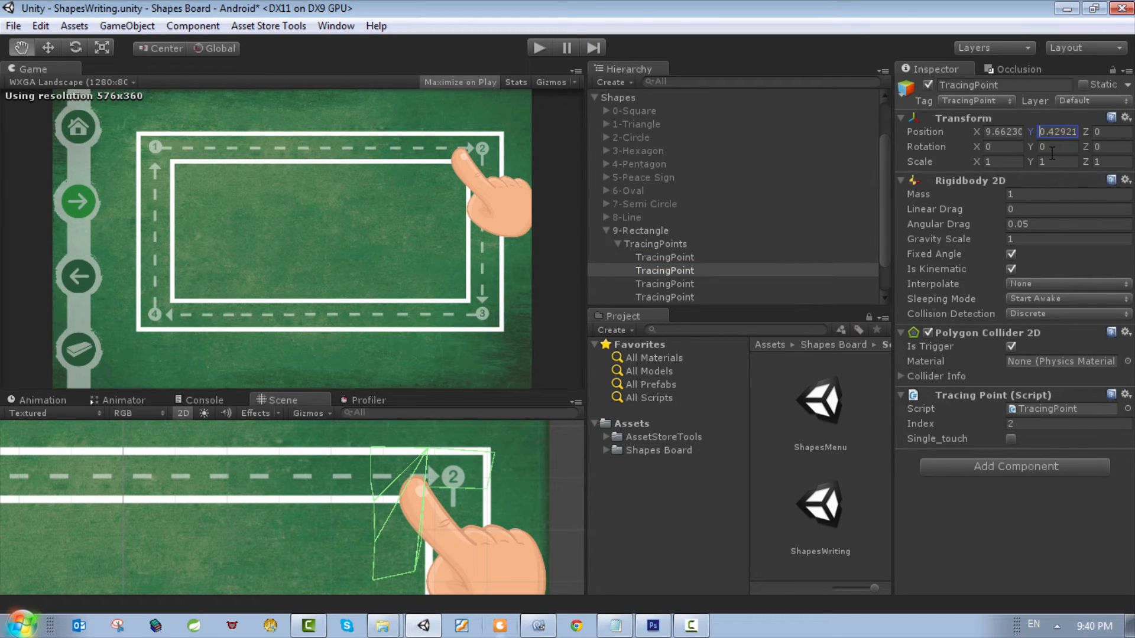
pyautogui.press('Home')
pyautogui.write('-')
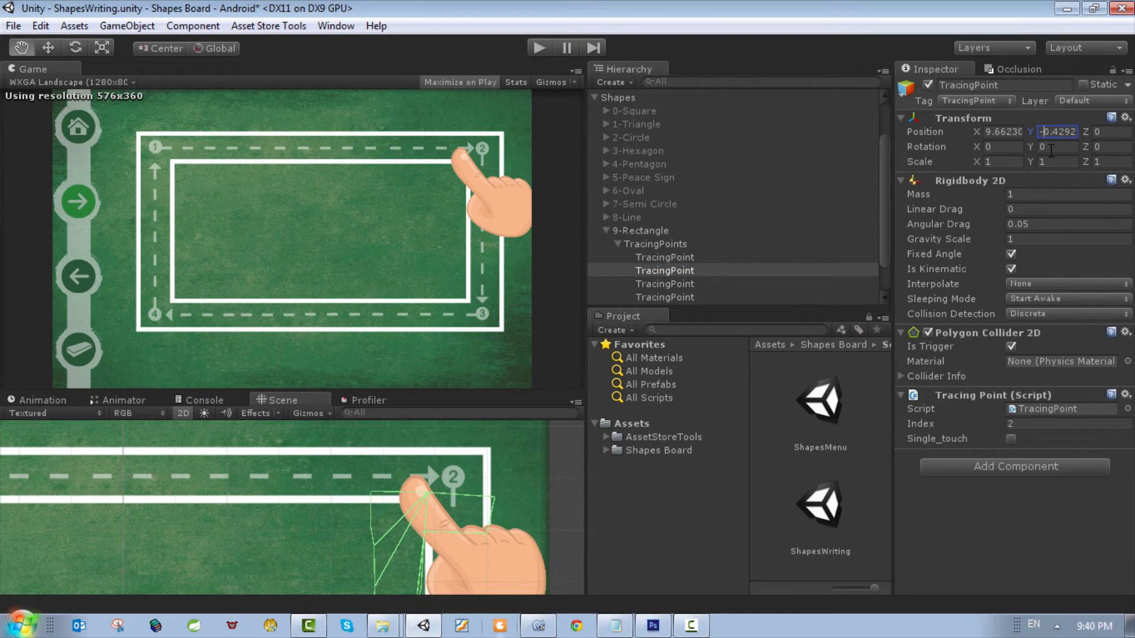
pyautogui.press('BackSpace')
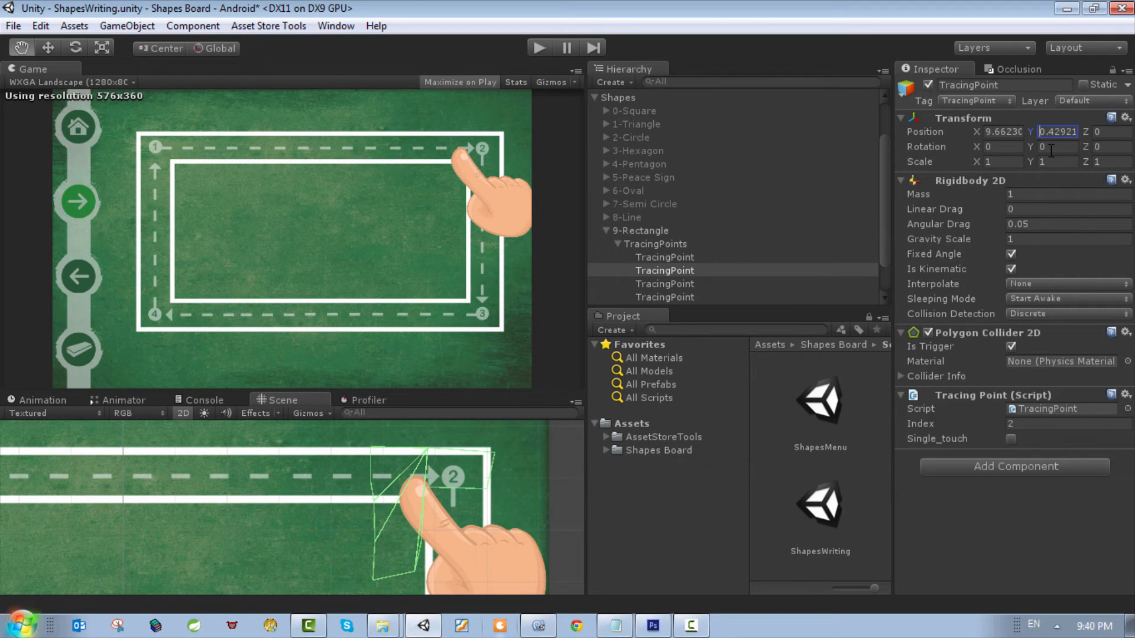
# Step: Adjust the second TracingPoint's position to X 9.62 and Y 0.27
pyautogui.hotkey('shift', 'Tab')
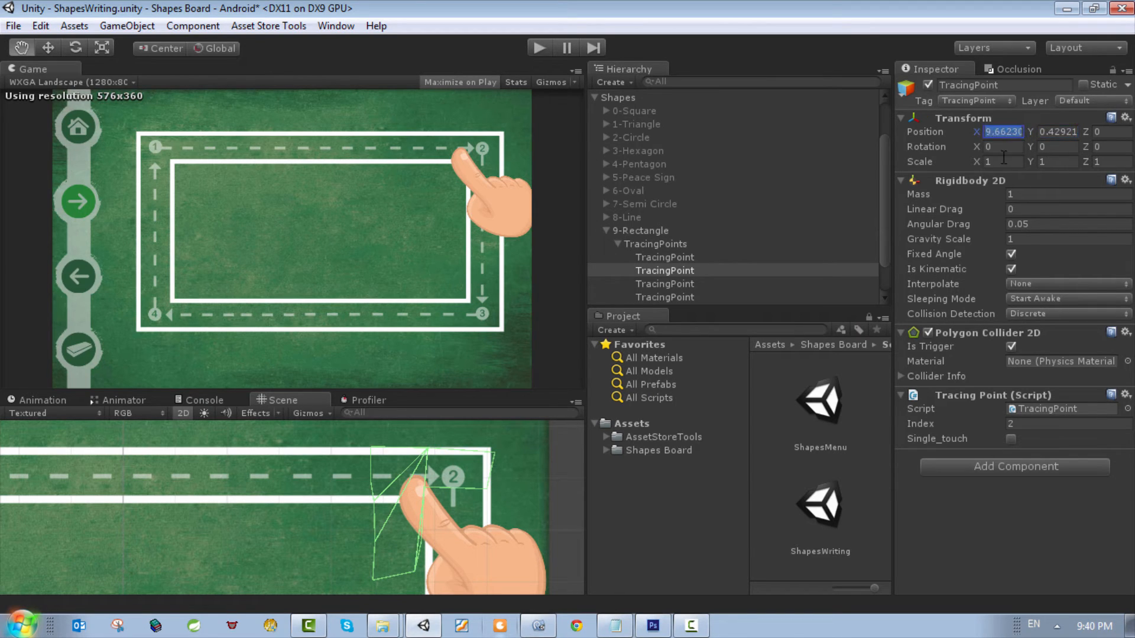
pyautogui.press('Tab')
pyautogui.write('0.18')
pyautogui.moveTo(1030, 135); pyautogui.dragTo(981, 132)
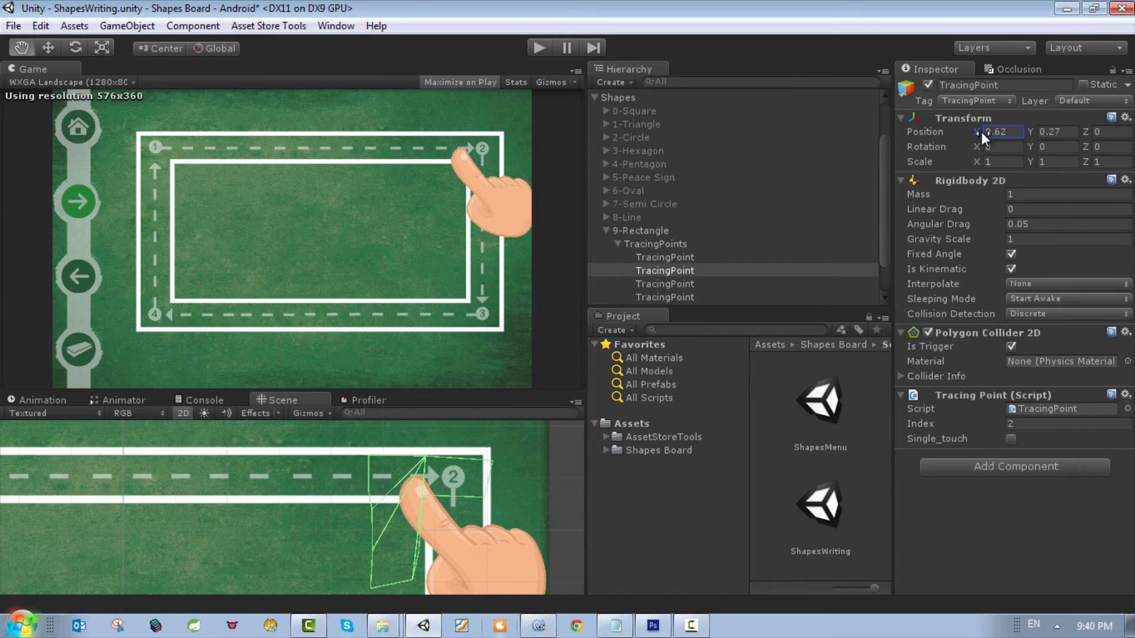
# Step: Try flipping the second TracingPoint's collider vertically with a Y scale of -1
pyautogui.click(1040, 162)
pyautogui.write('-1')
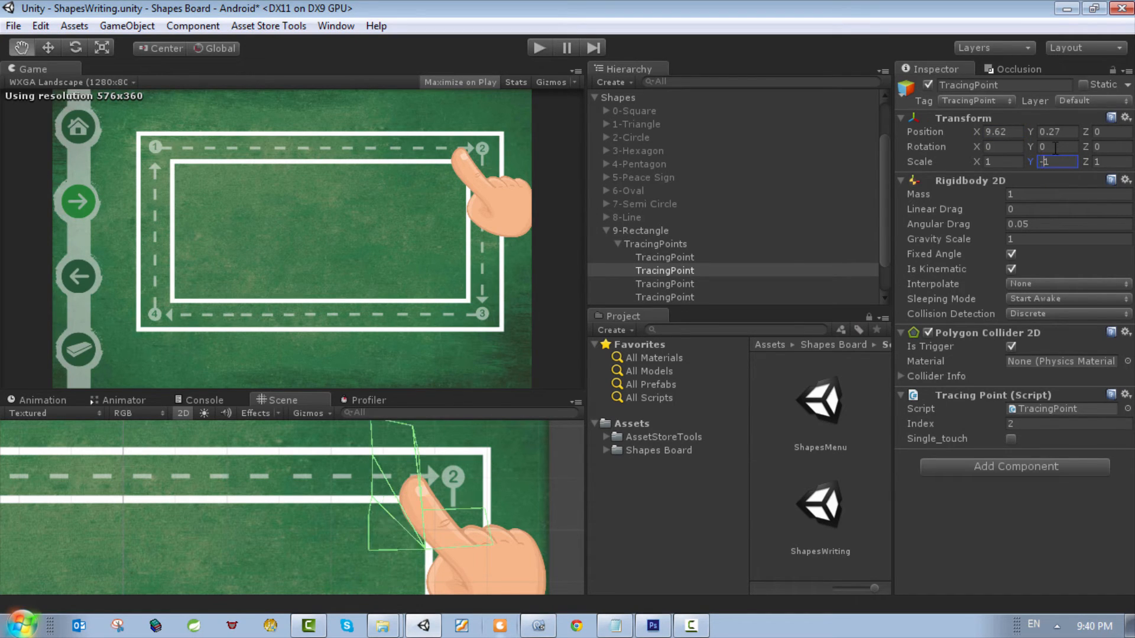
pyautogui.click(1053, 147)
pyautogui.scroll(-1, 447, 547)
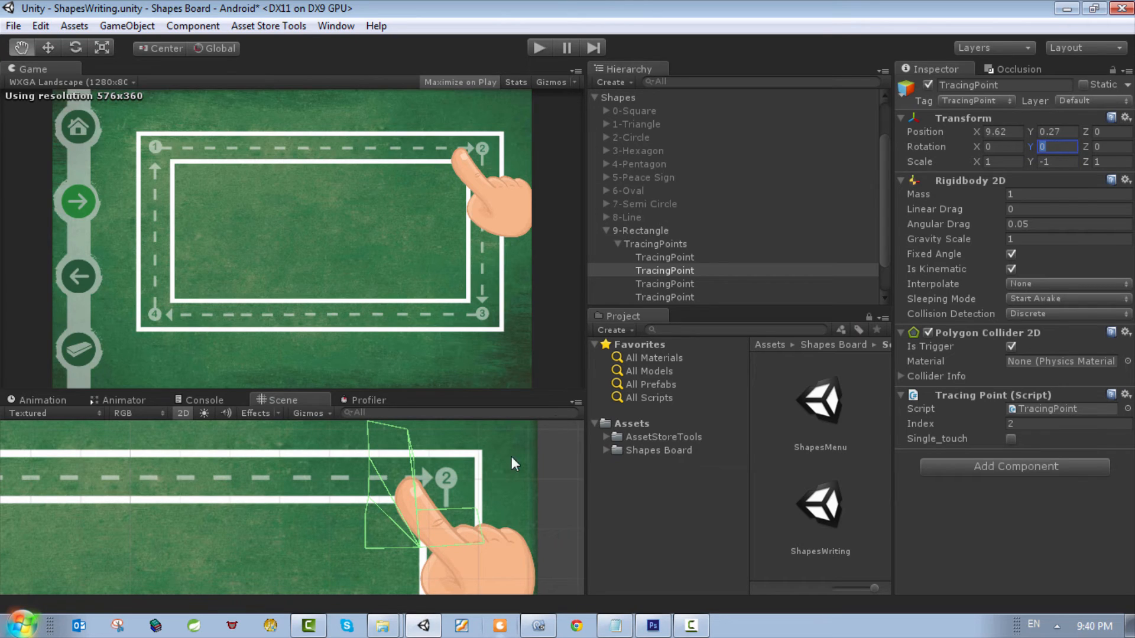
# Step: Mirror the second TracingPoint's collider horizontally by setting its scale to X -1 and Y 1
pyautogui.click(994, 162)
pyautogui.write('-1')
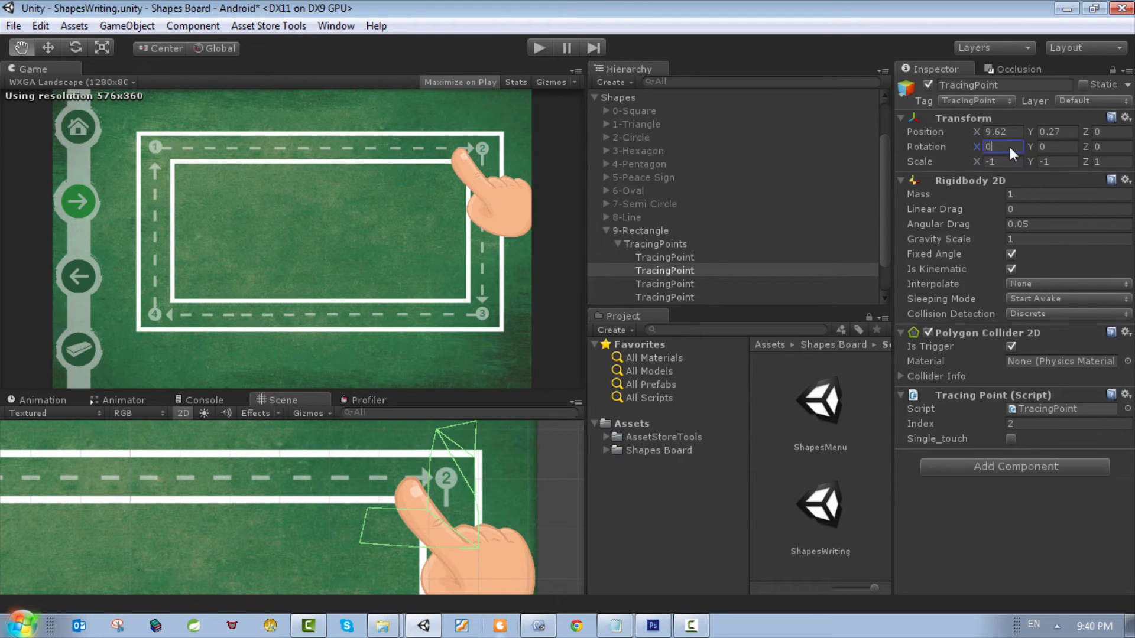
pyautogui.click(1051, 161)
pyautogui.write('1')
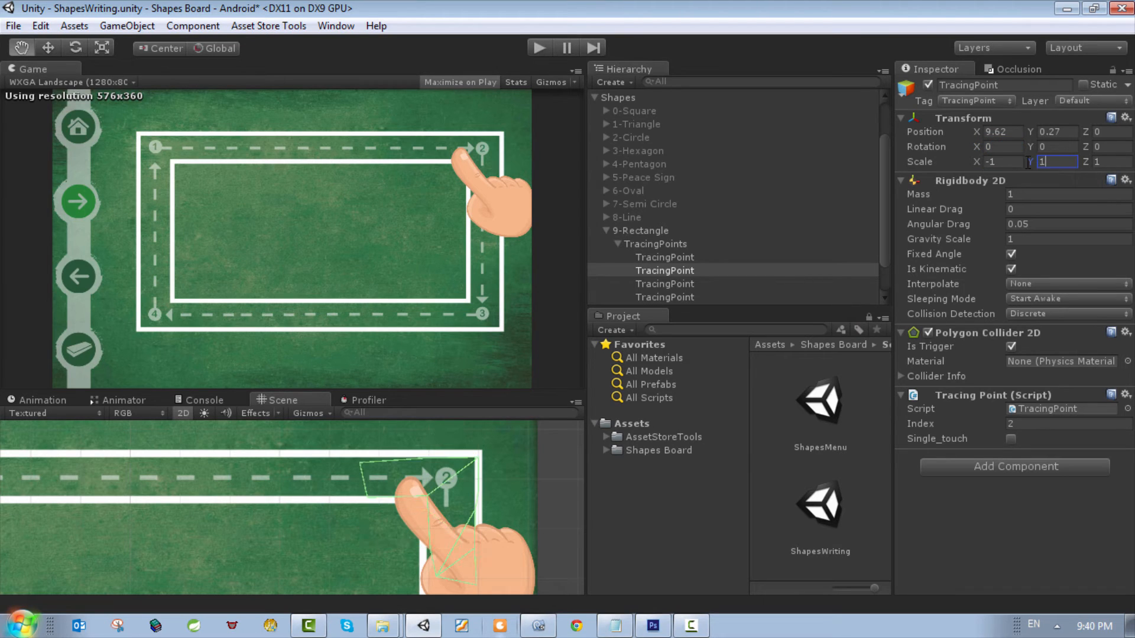
pyautogui.click(1003, 162)
# Step: Flip the third TracingPoint's collider in both directions at the corner marked 3 by setting its X and Y scale to -1
pyautogui.moveTo(494, 544); pyautogui.dragTo(463, 549)
pyautogui.scroll(-4, 295, 526)
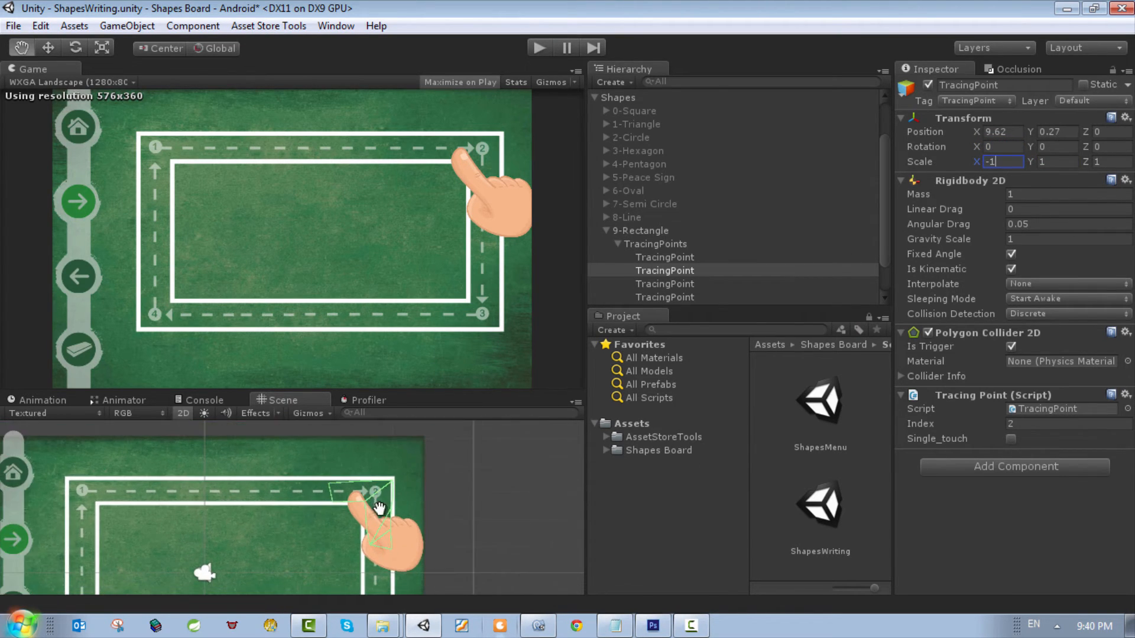
pyautogui.click(670, 283)
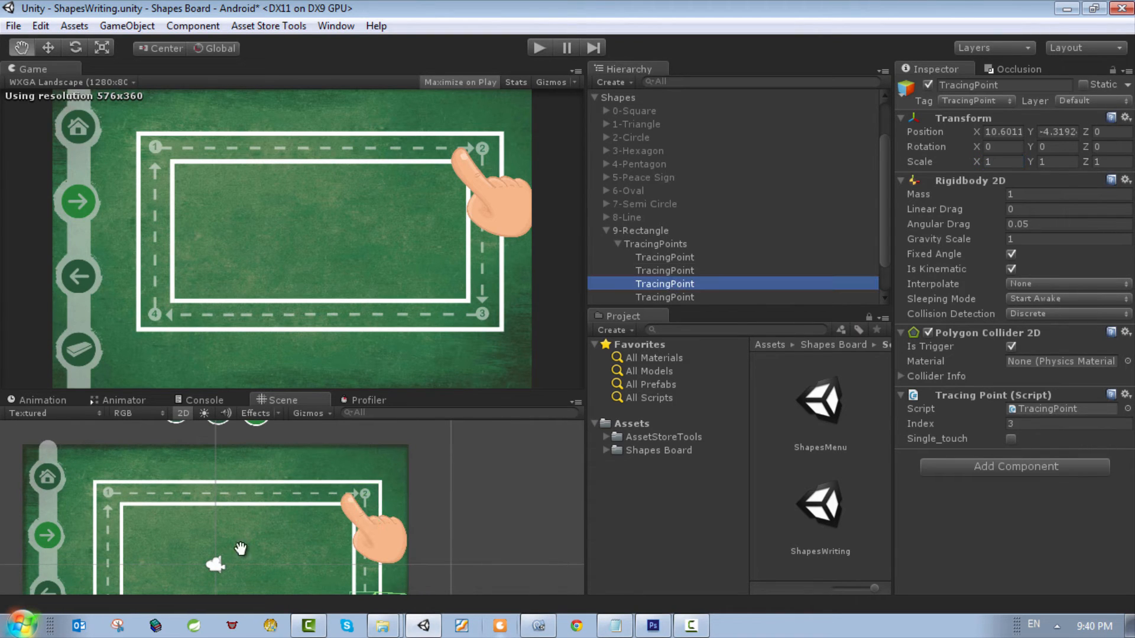
pyautogui.press('f')
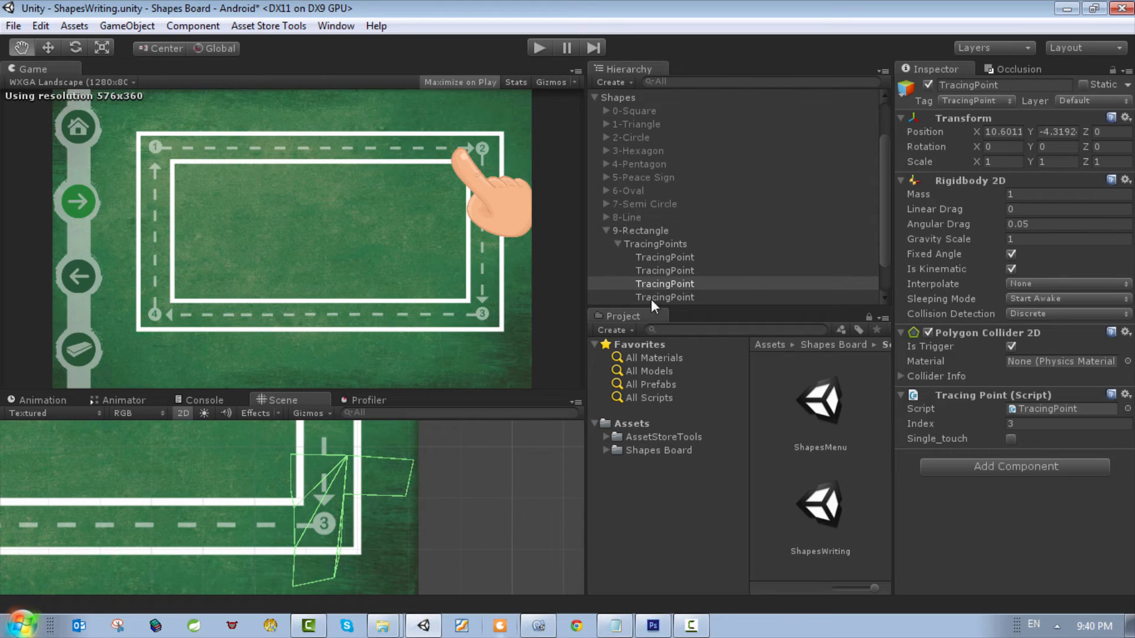
pyautogui.click(934, 161)
pyautogui.write('-1')
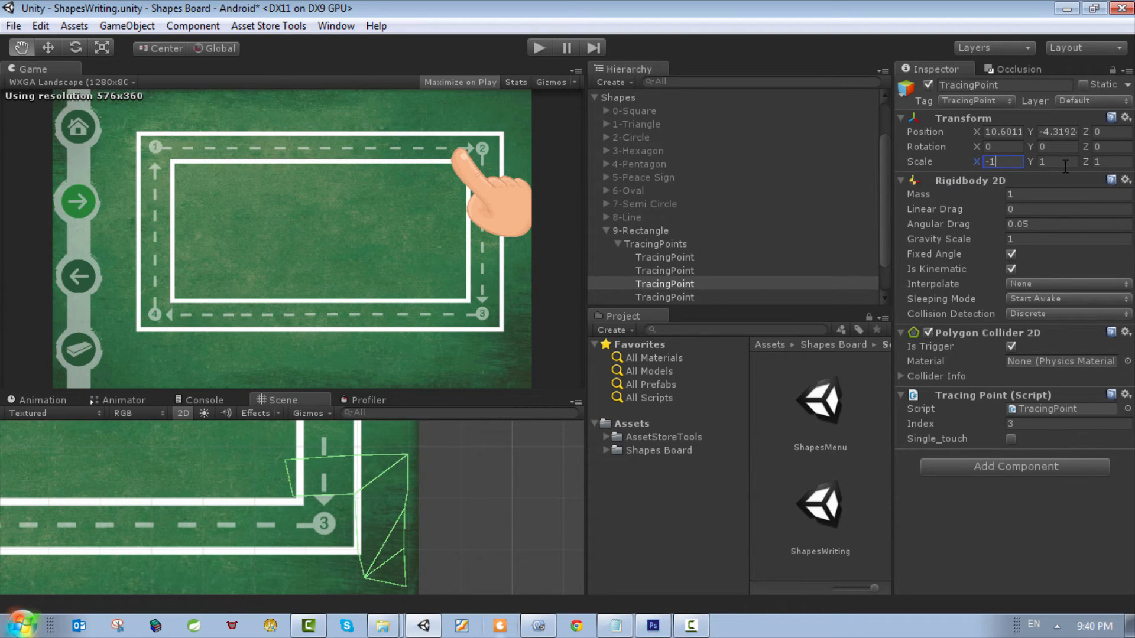
pyautogui.press('Tab')
pyautogui.write('-')
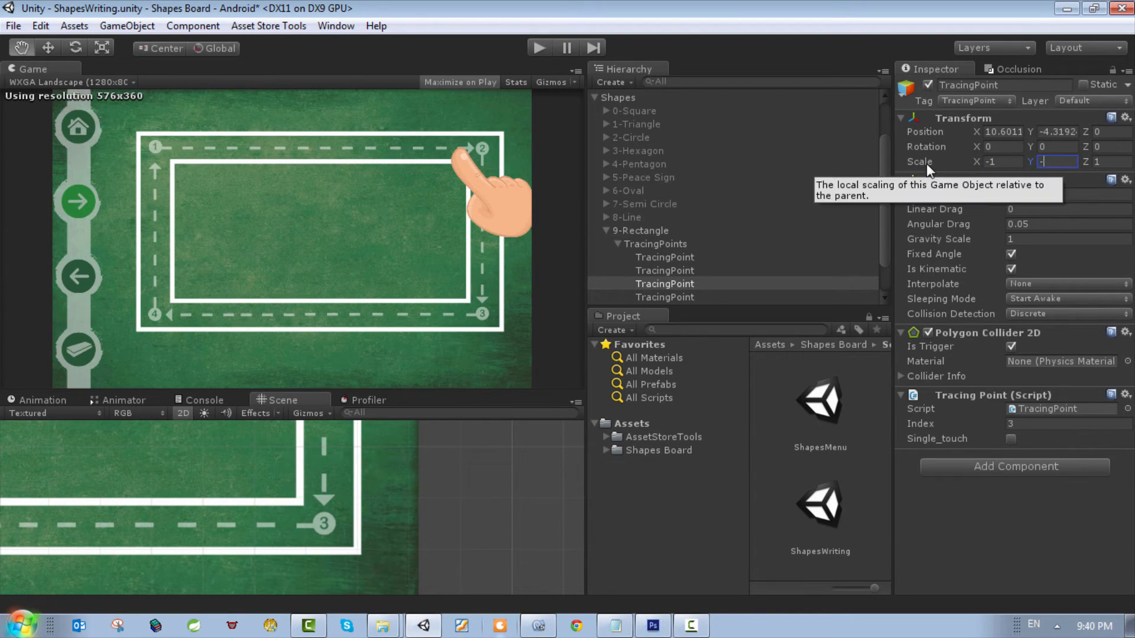
pyautogui.write('1')
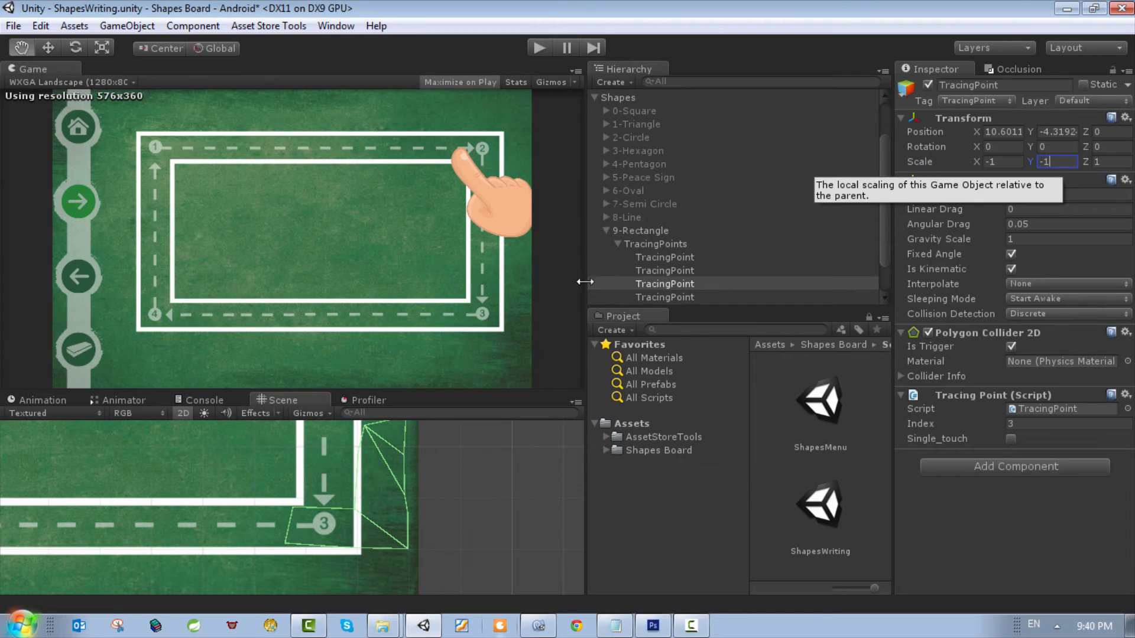
pyautogui.click(660, 283)
pyautogui.click(57, 49)
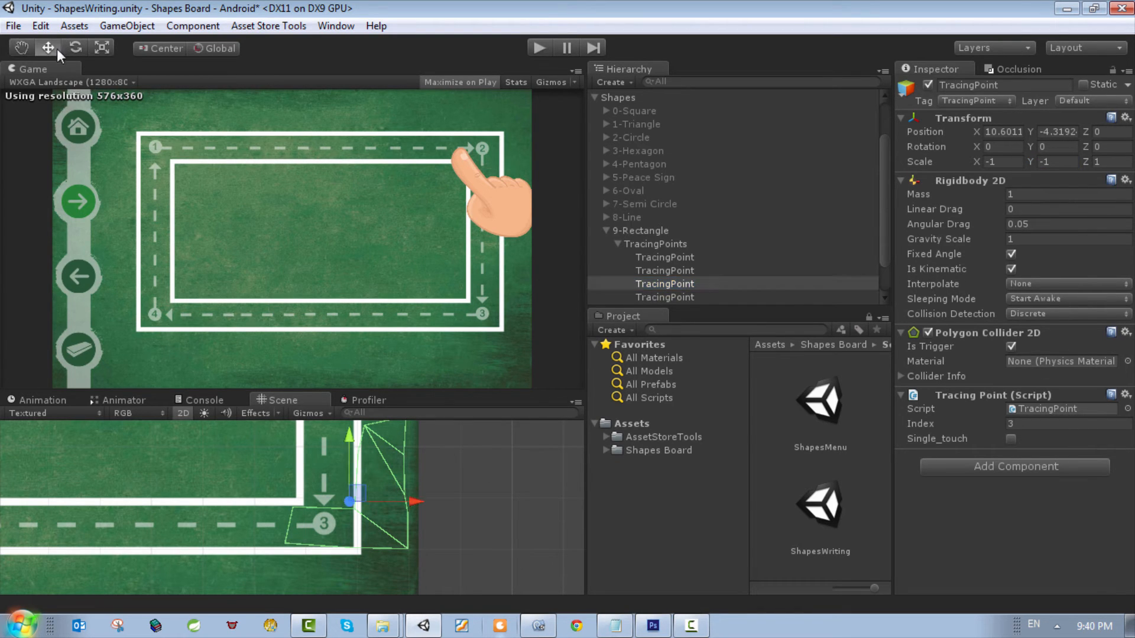
pyautogui.moveTo(382, 534); pyautogui.dragTo(291, 530)
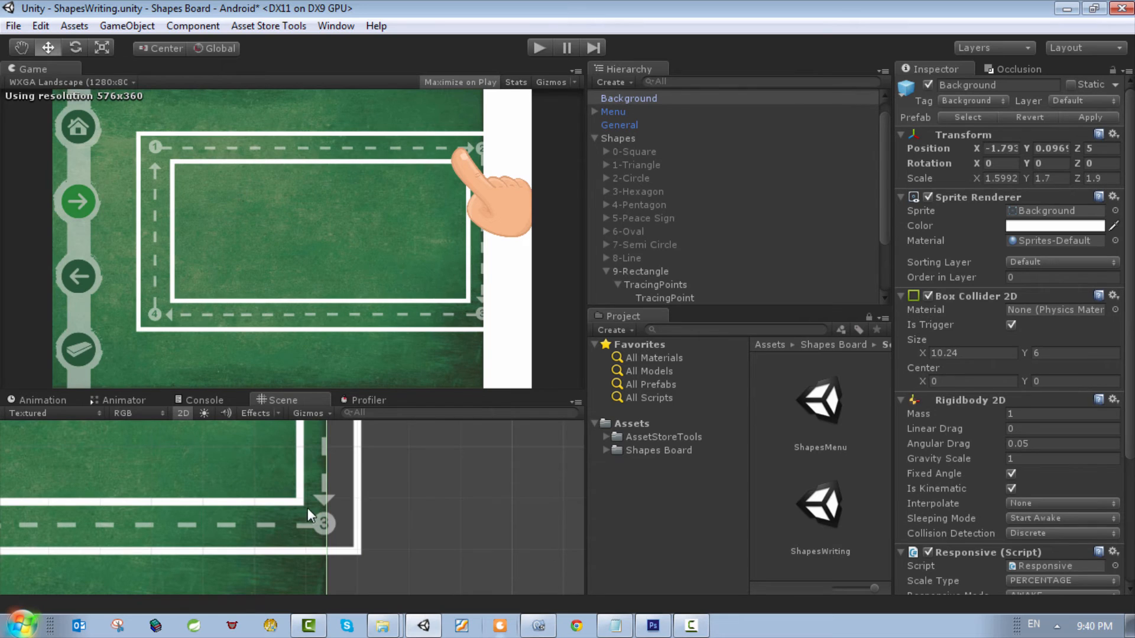
pyautogui.hotkey('ctrl', 'z')
pyautogui.hotkey('ctrl', 'z')
# Step: Move the third TracingPoint onto the corner marked 3, at about X 9.62 and Y -4.27, and compare it with the second TracingPoint
pyautogui.click(672, 301)
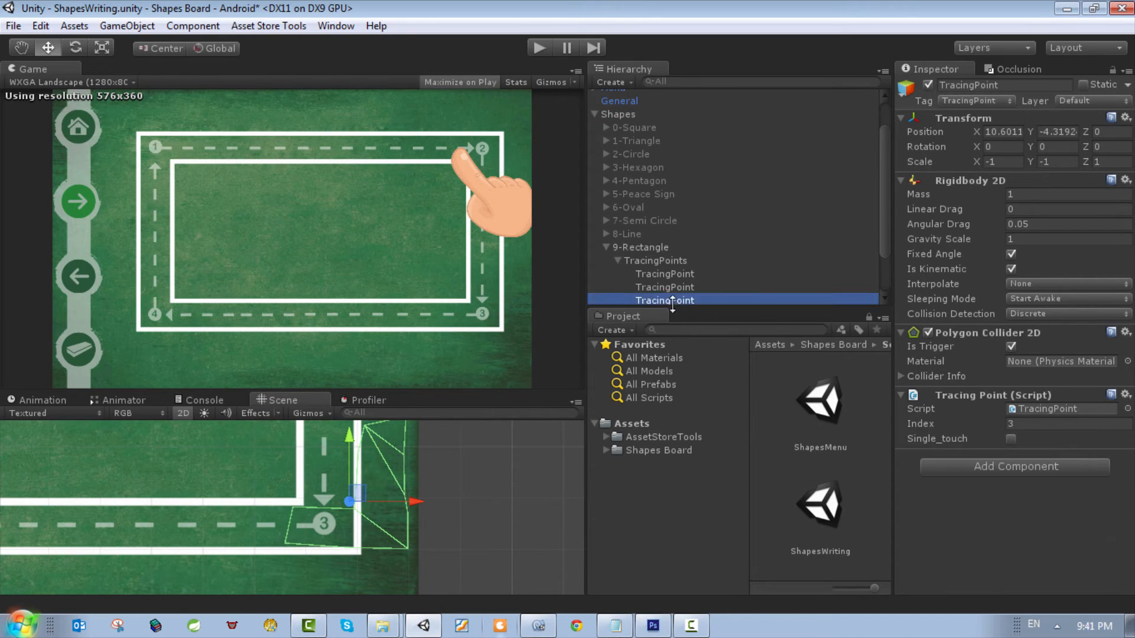
pyautogui.moveTo(360, 494); pyautogui.dragTo(306, 490)
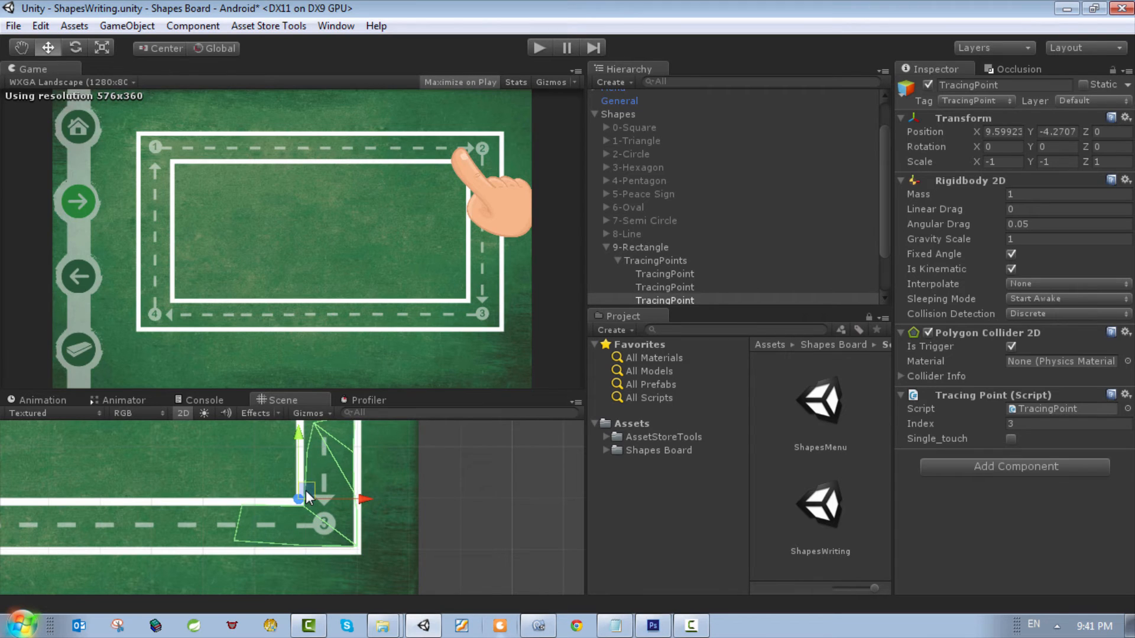
pyautogui.scroll(-6, 306, 490)
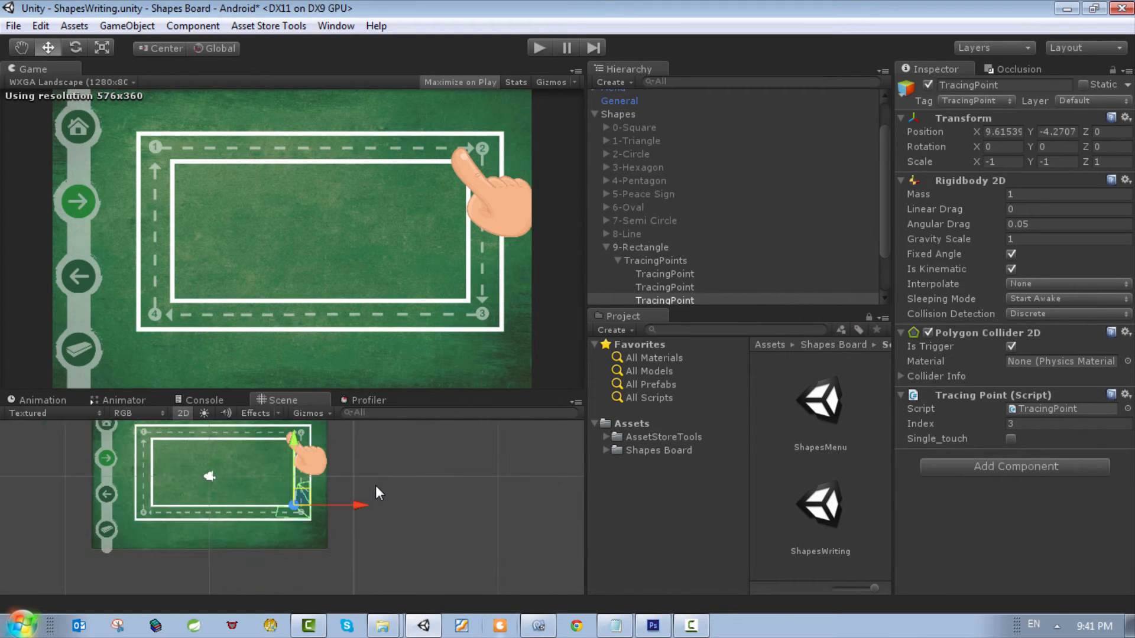
pyautogui.scroll(2, 303, 478)
pyautogui.click(661, 286)
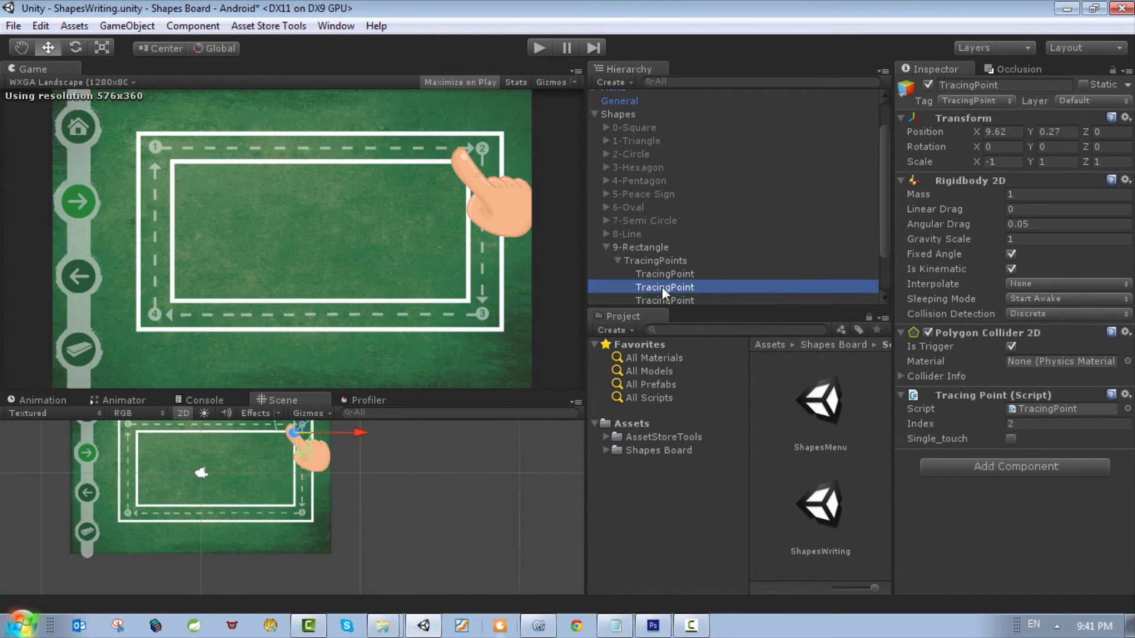
pyautogui.scroll(1, 282, 473)
pyautogui.scroll(-2, 285, 468)
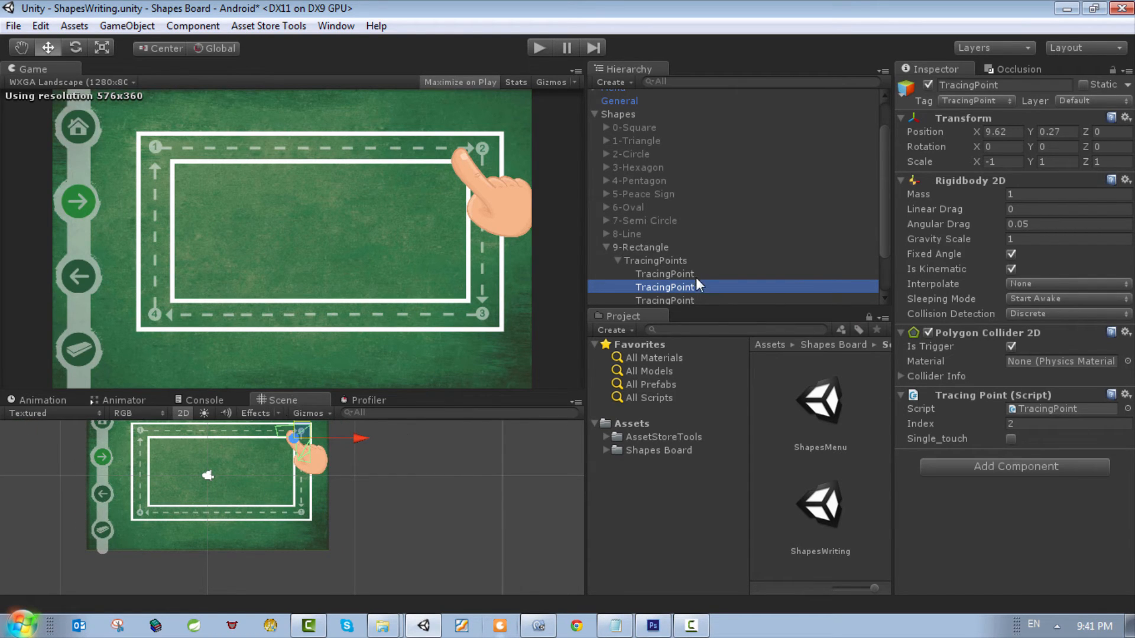
pyautogui.click(684, 301)
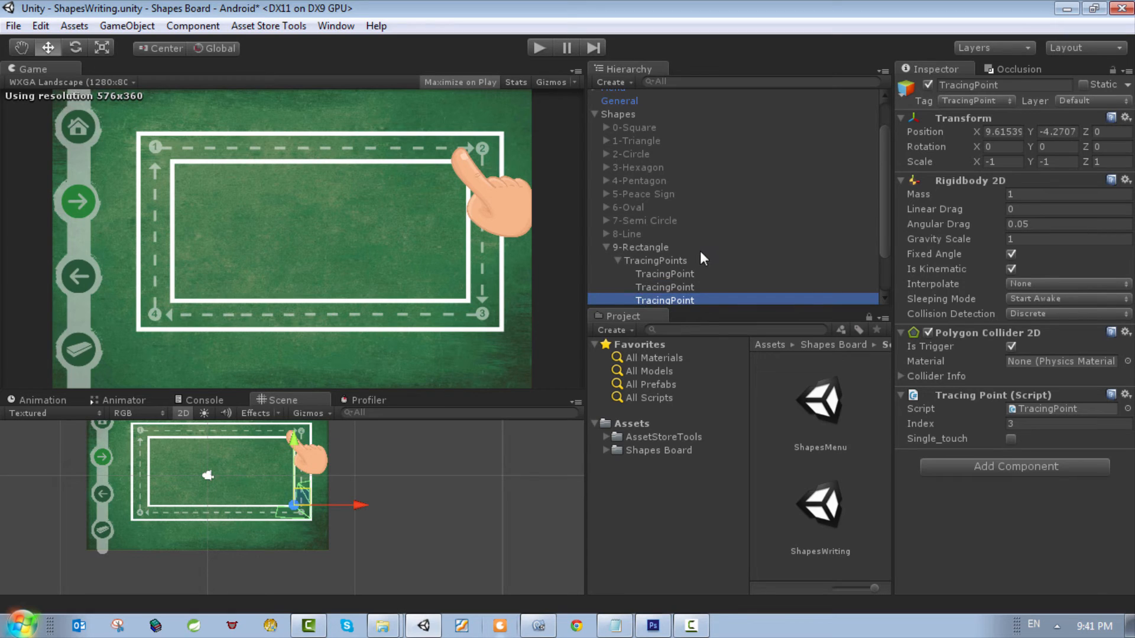
# Step: Flip the fourth TracingPoint's collider vertically at the corner marked 4 by setting its Y scale to -1
pyautogui.scroll(-2, 699, 250)
pyautogui.click(676, 263)
pyautogui.press('f')
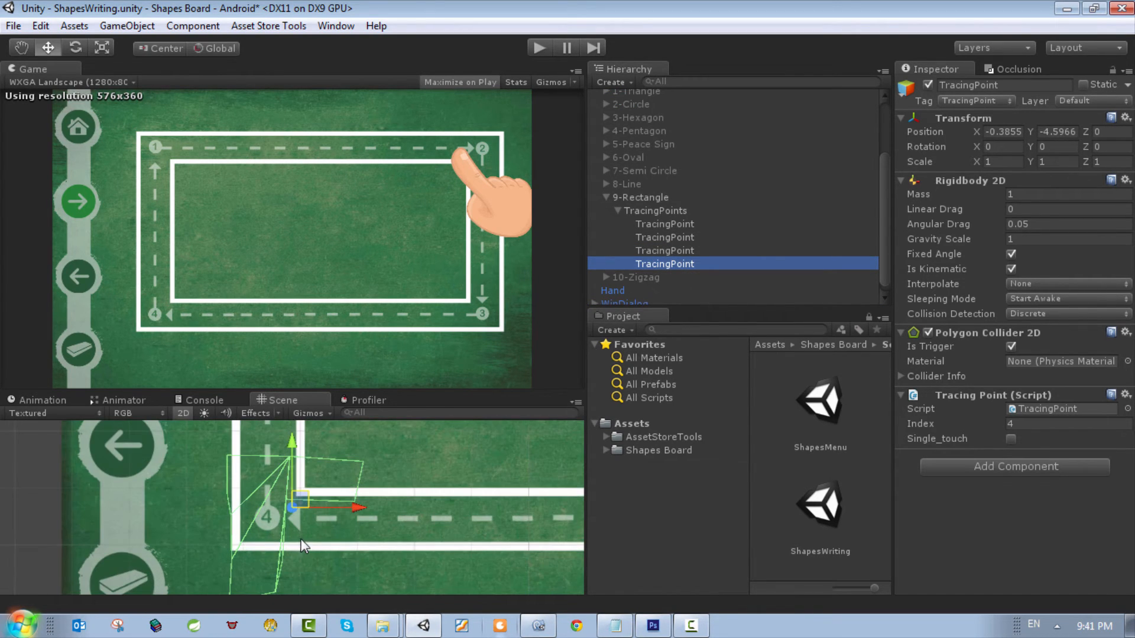
pyautogui.click(1006, 163)
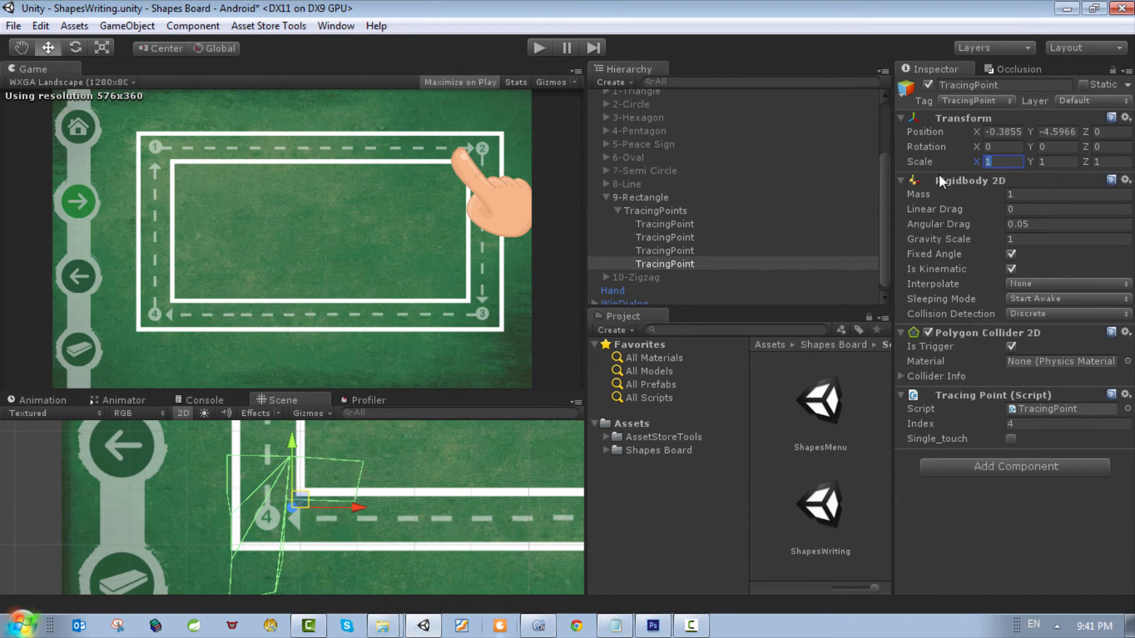
pyautogui.click(1043, 163)
pyautogui.write('-')
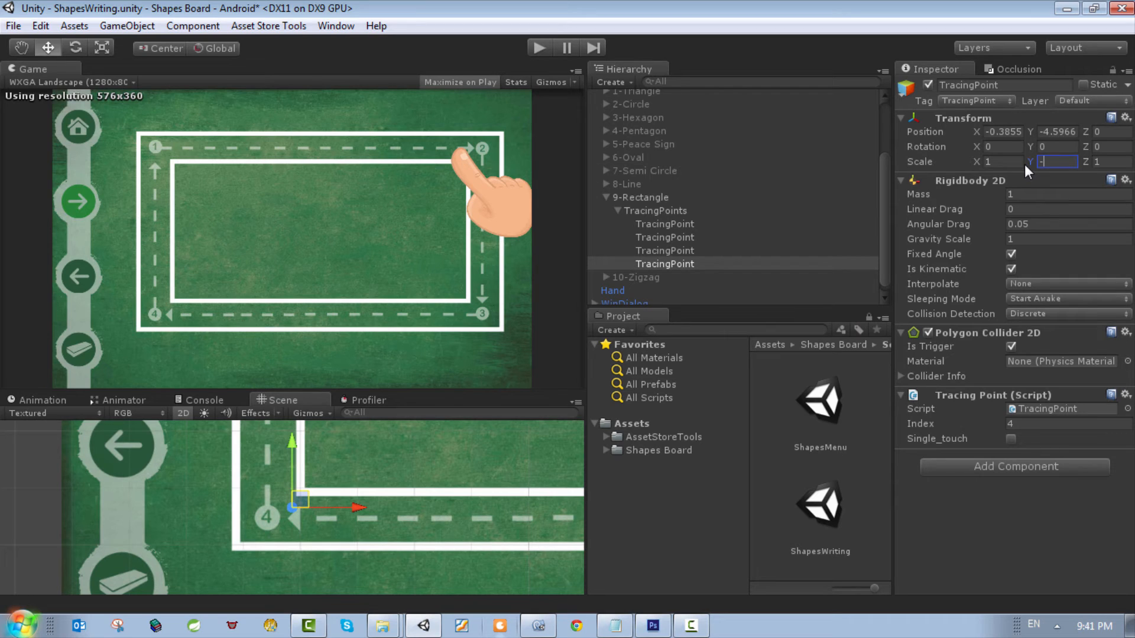
pyautogui.write('1')
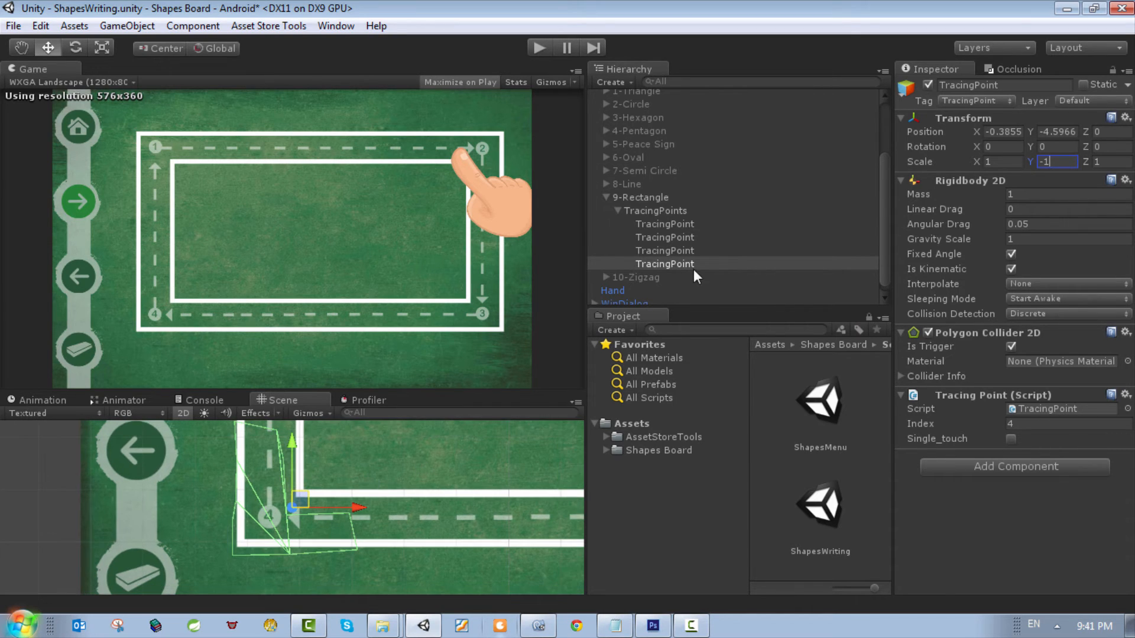
# Step: Move the fourth TracingPoint into the corner marked 4, at about X -0.19 and Y -4.27
pyautogui.scroll(-1, 263, 535)
pyautogui.moveTo(302, 507); pyautogui.dragTo(312, 494)
pyautogui.scroll(-6, 330, 511)
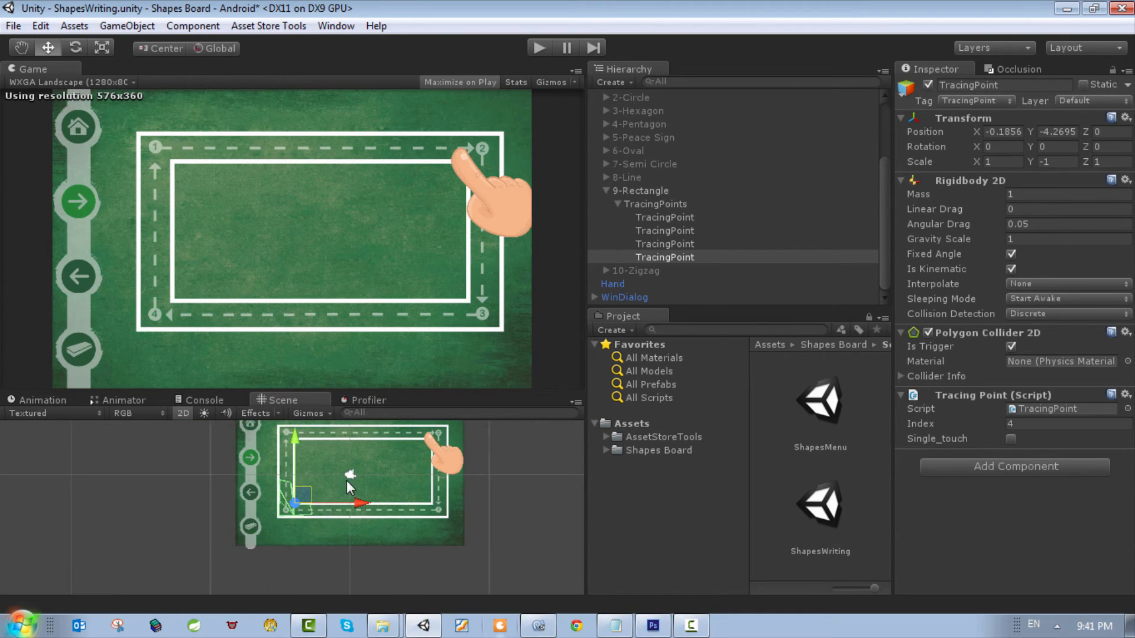
pyautogui.scroll(-1, 346, 480)
# Step: Check the individual TracingPoints of 9-Rectangle and select all four of them together
pyautogui.click(666, 243)
pyautogui.click(671, 231)
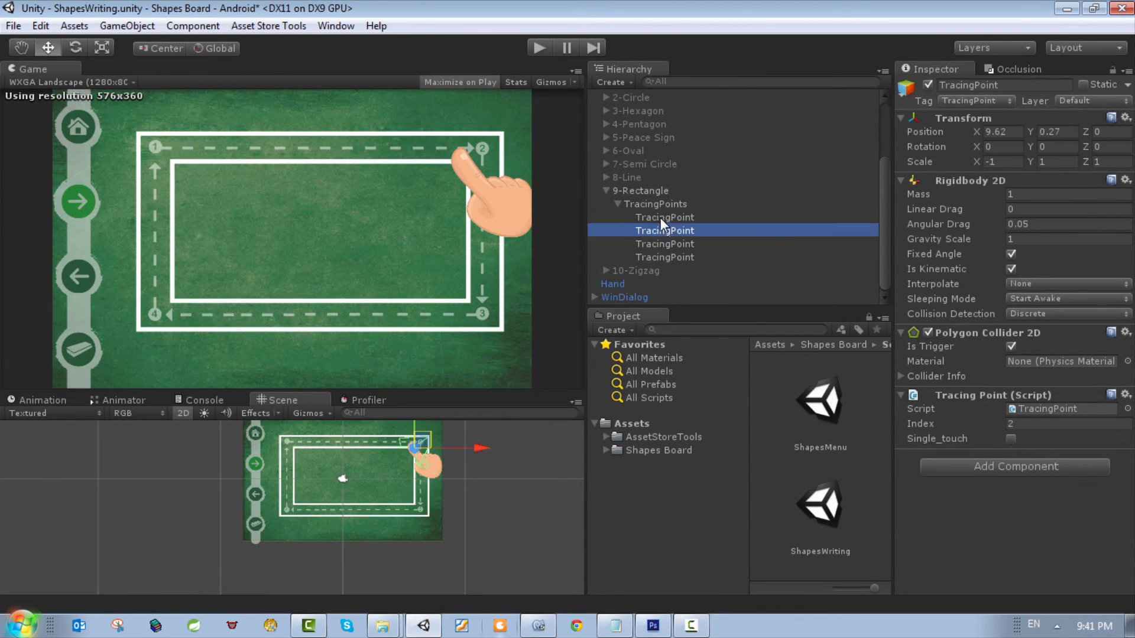
pyautogui.click(661, 217)
pyautogui.click(662, 227)
pyautogui.click(682, 239)
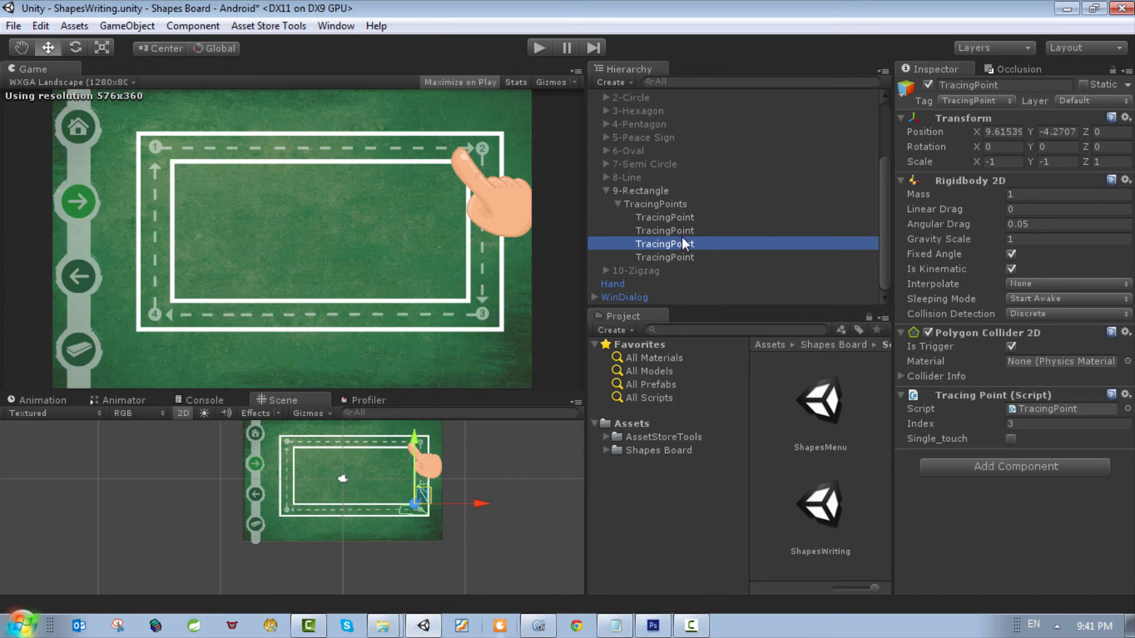
pyautogui.click(668, 217)
pyautogui.keyDown('shift'); pyautogui.click(667, 235); pyautogui.keyUp('shift')
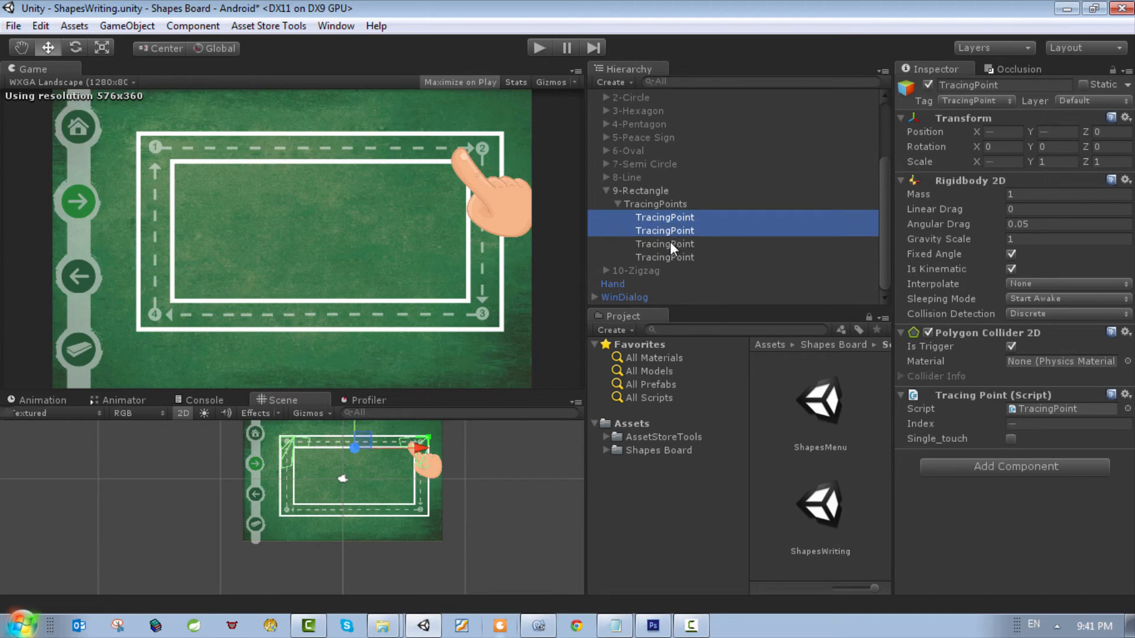
pyautogui.keyDown('shift'); pyautogui.click(669, 243); pyautogui.keyUp('shift')
pyautogui.keyDown('shift'); pyautogui.click(672, 258); pyautogui.keyUp('shift')
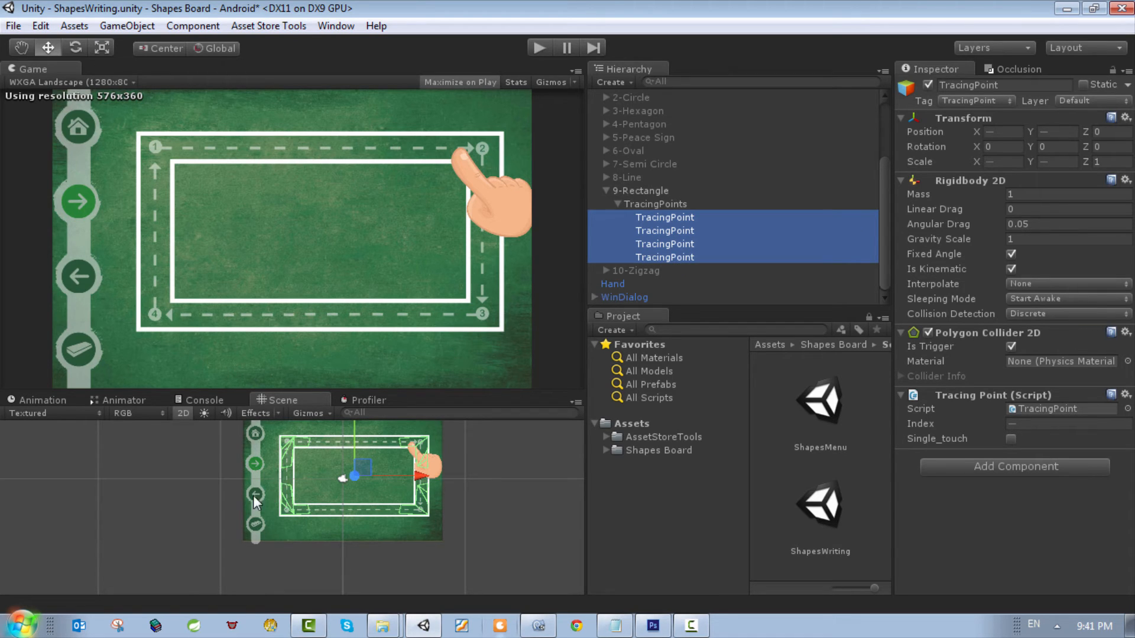
# Step: View the scene in 3D and move the four selected TracingPoints in front of the rectangle, to about Z -1.34
pyautogui.click(183, 413)
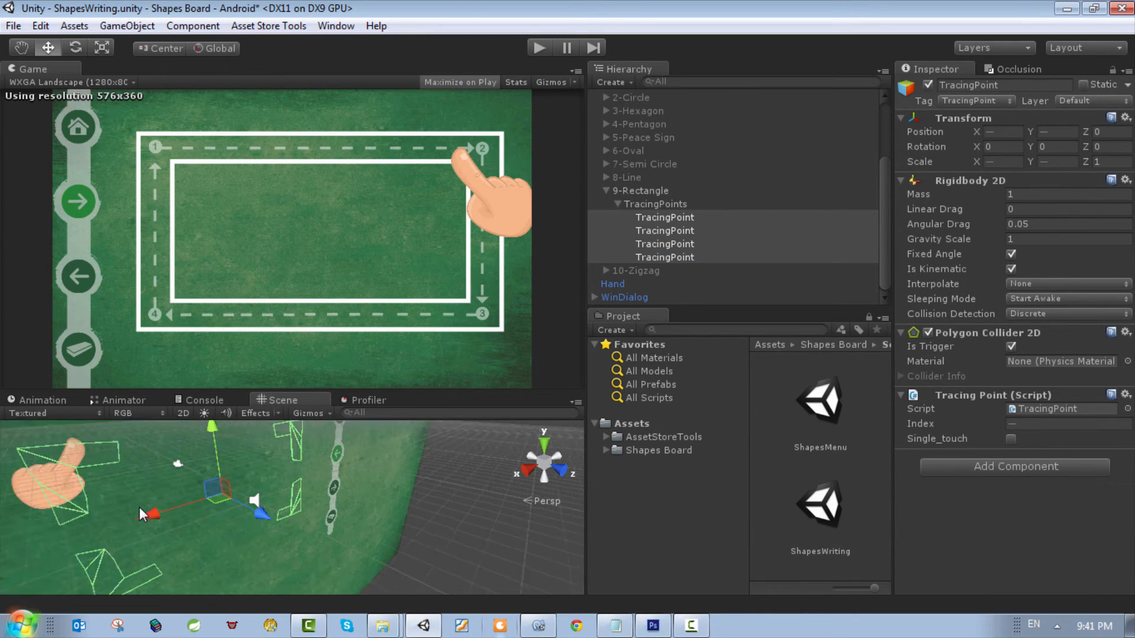
pyautogui.scroll(-4, 200, 510)
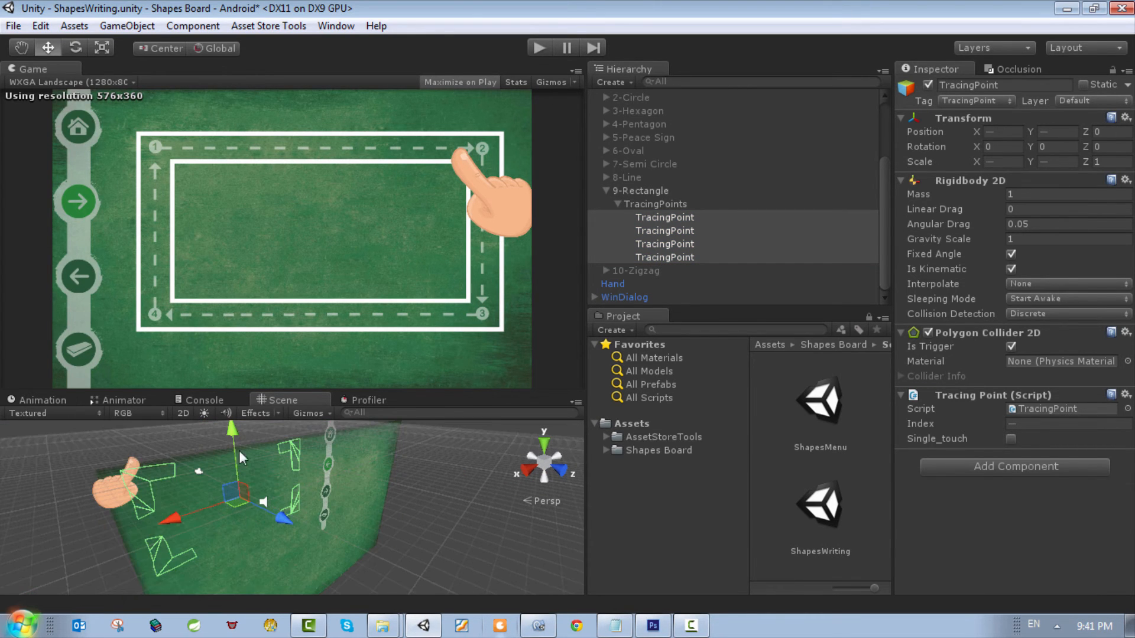
pyautogui.click(22, 48)
pyautogui.moveTo(185, 486); pyautogui.dragTo(289, 481)
pyautogui.scroll(3, 344, 501)
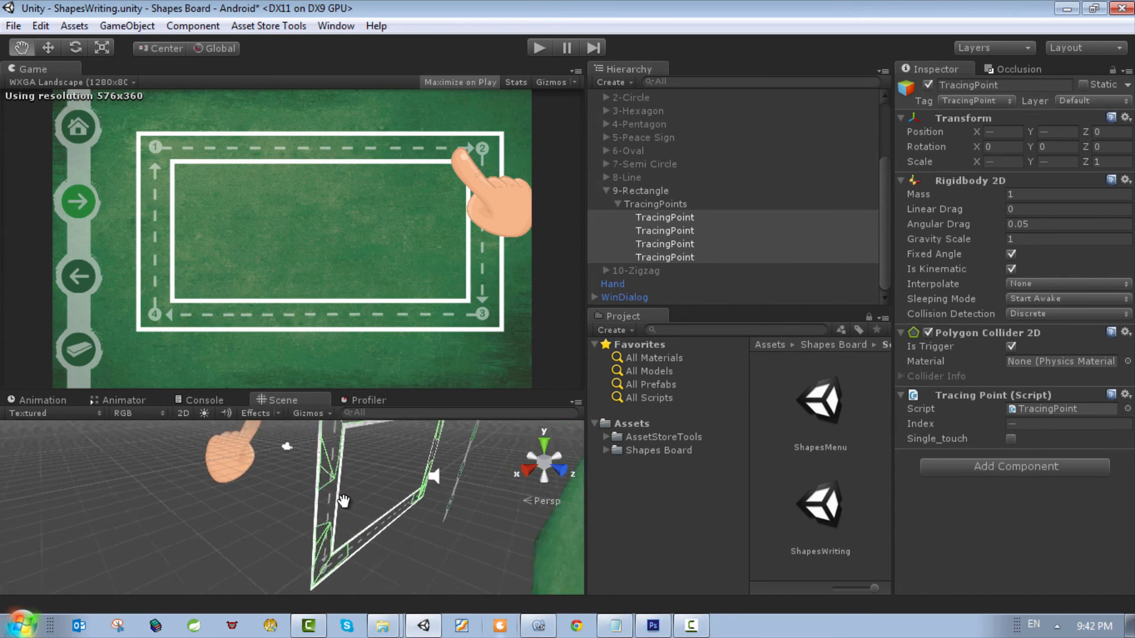
pyautogui.scroll(-3, 343, 501)
pyautogui.scroll(5, 344, 501)
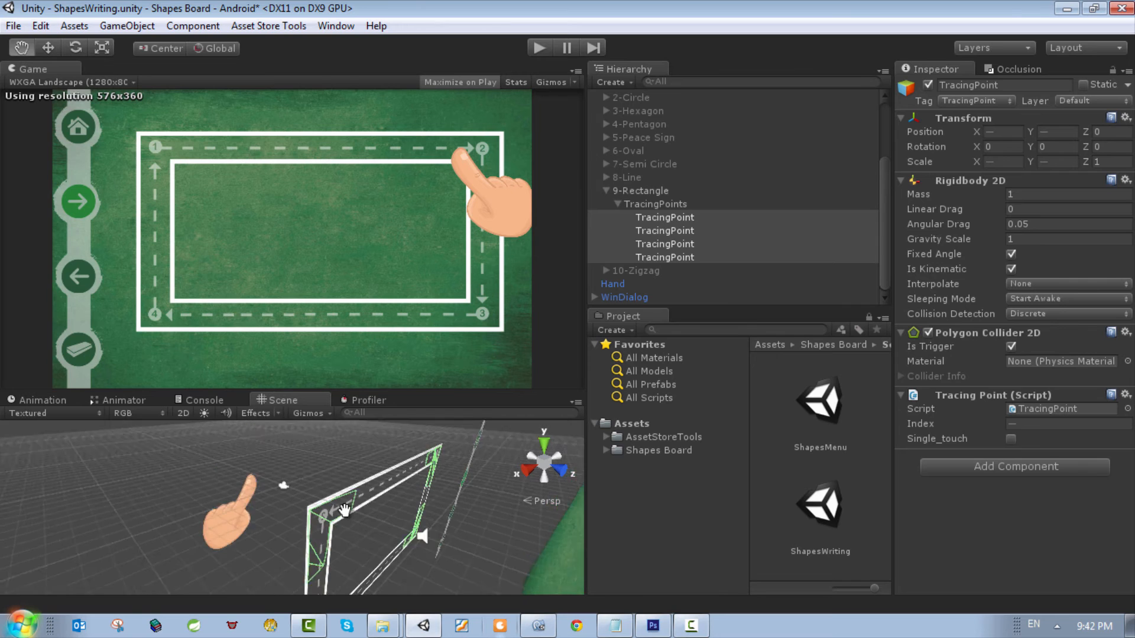
pyautogui.scroll(-2, 342, 485)
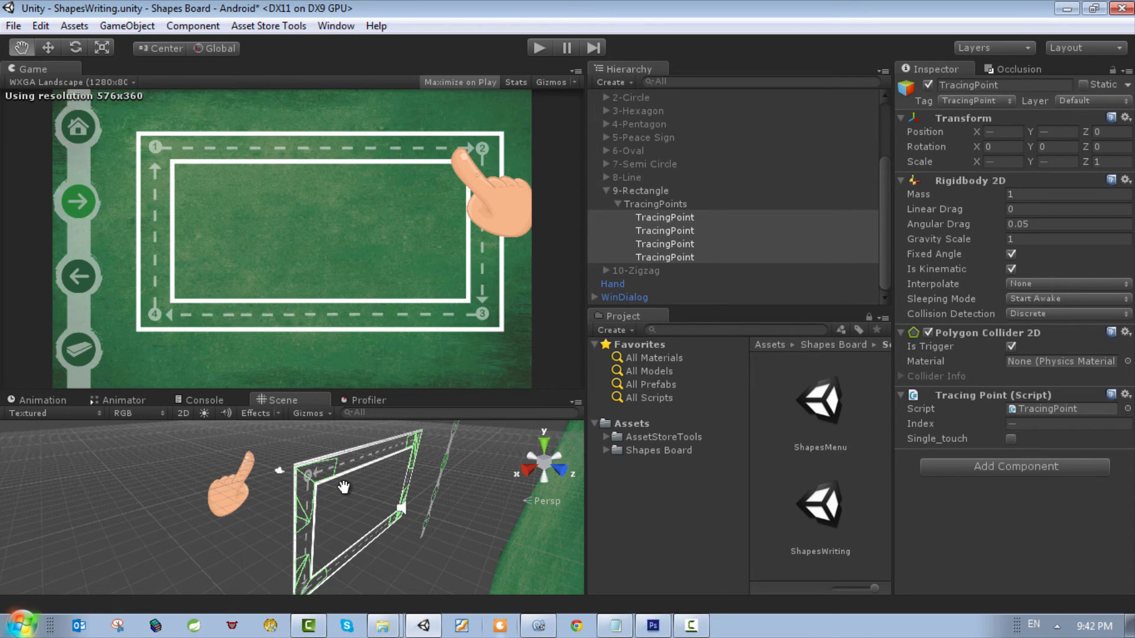
pyautogui.scroll(-1, 343, 486)
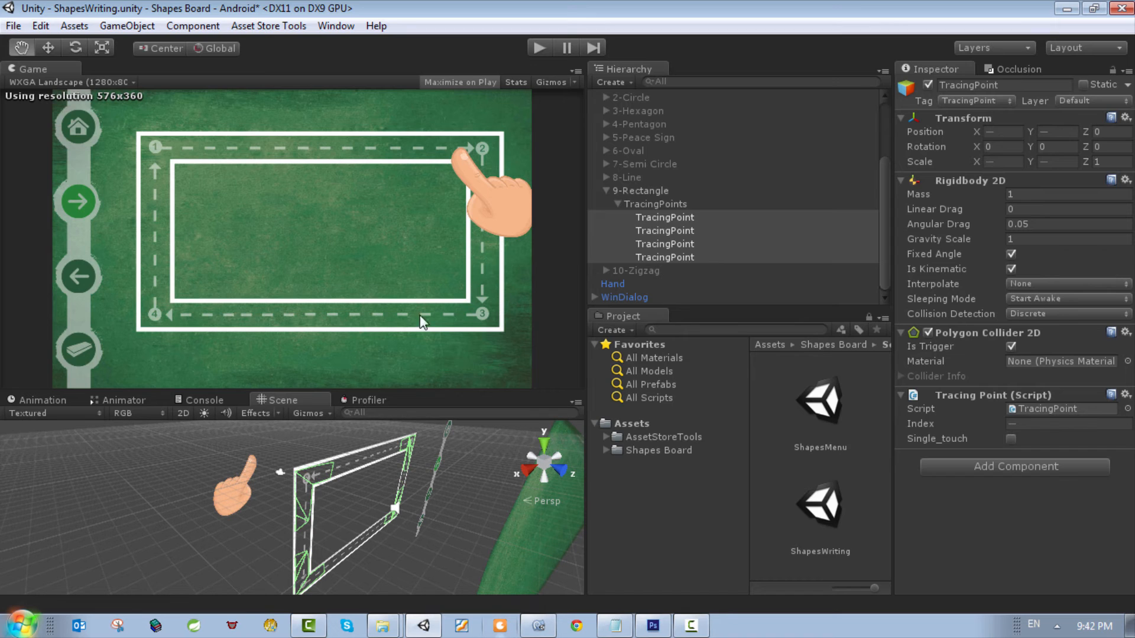
pyautogui.click(49, 47)
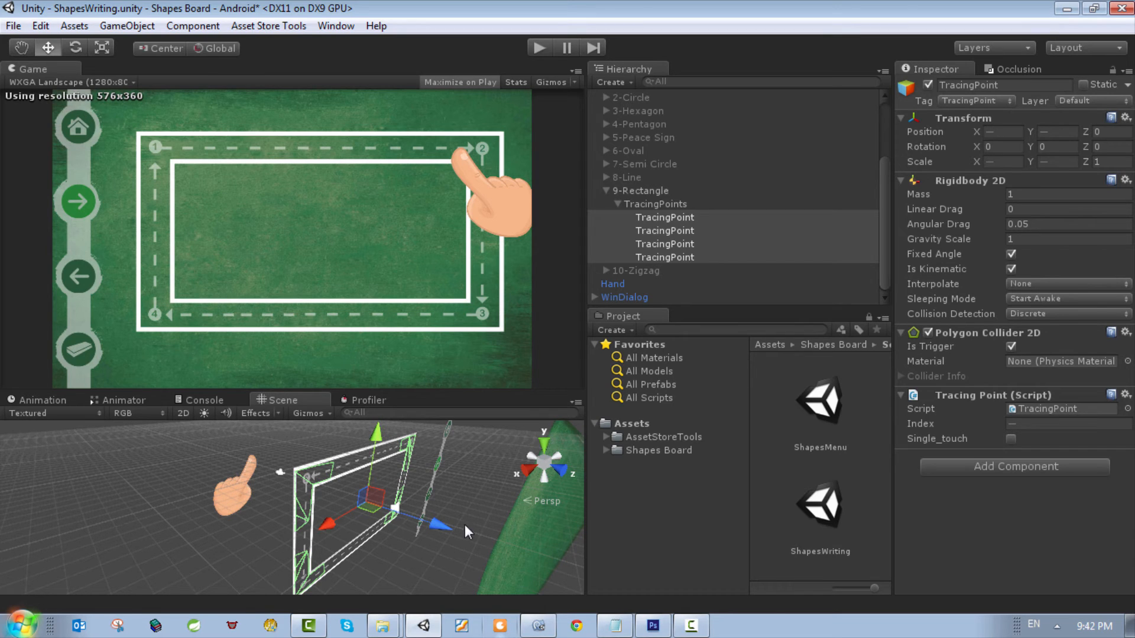
pyautogui.moveTo(448, 526); pyautogui.dragTo(421, 518)
# Step: Inspect the colliders' depth in 3D, return the Scene view to 2D and check their fit at the rectangle's corners
pyautogui.click(21, 47)
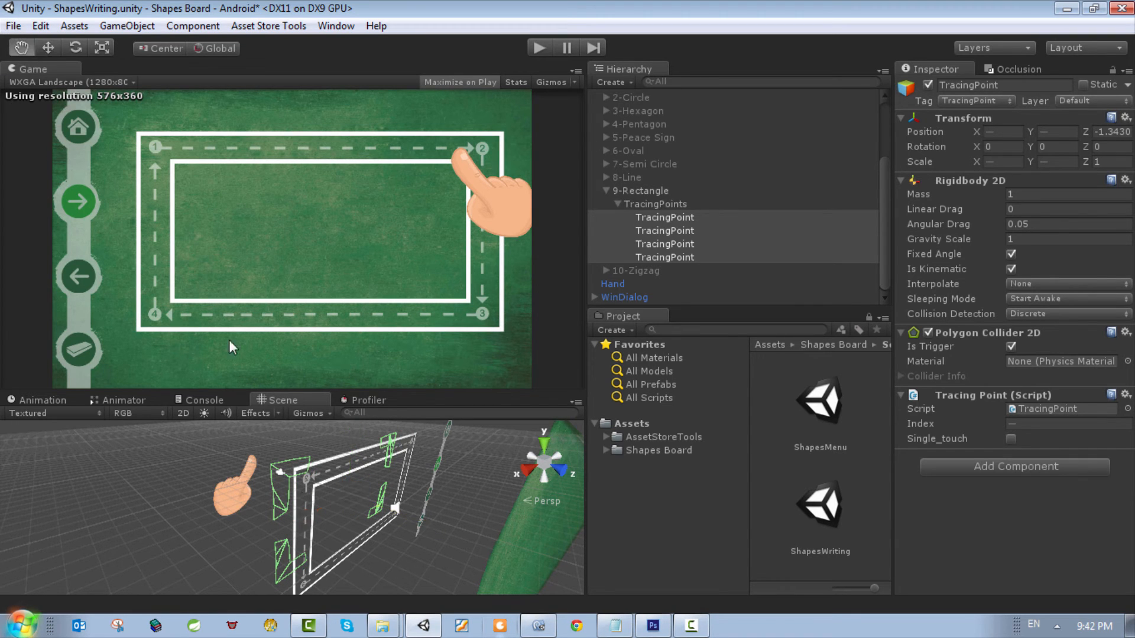
pyautogui.moveTo(274, 521); pyautogui.dragTo(346, 523)
pyautogui.click(183, 413)
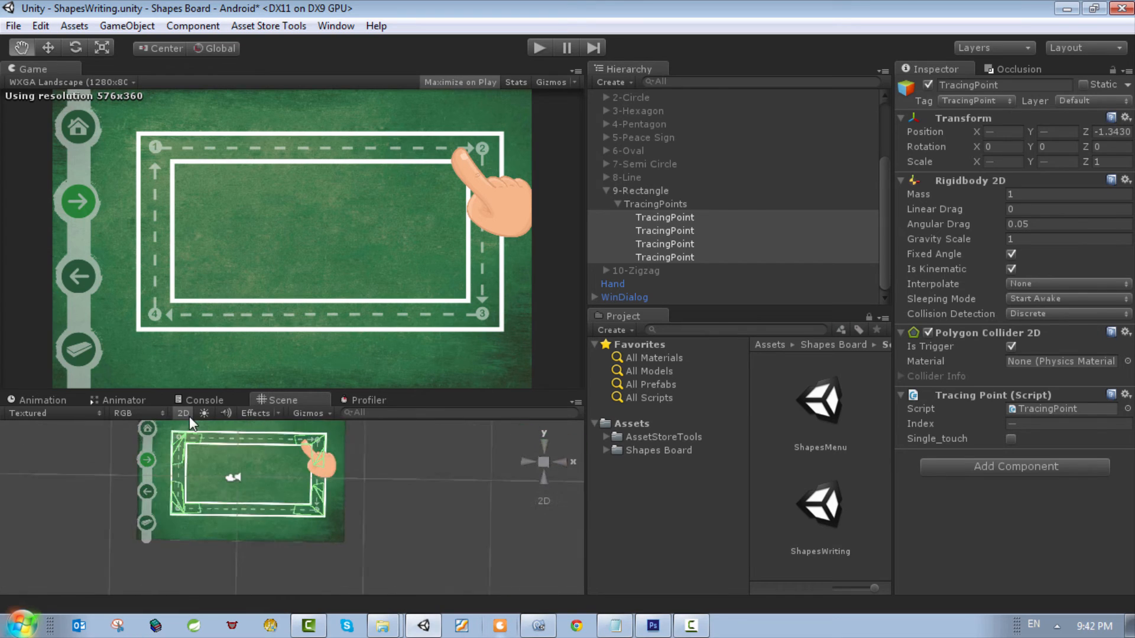
pyautogui.scroll(1, 283, 517)
pyautogui.scroll(5, 283, 517)
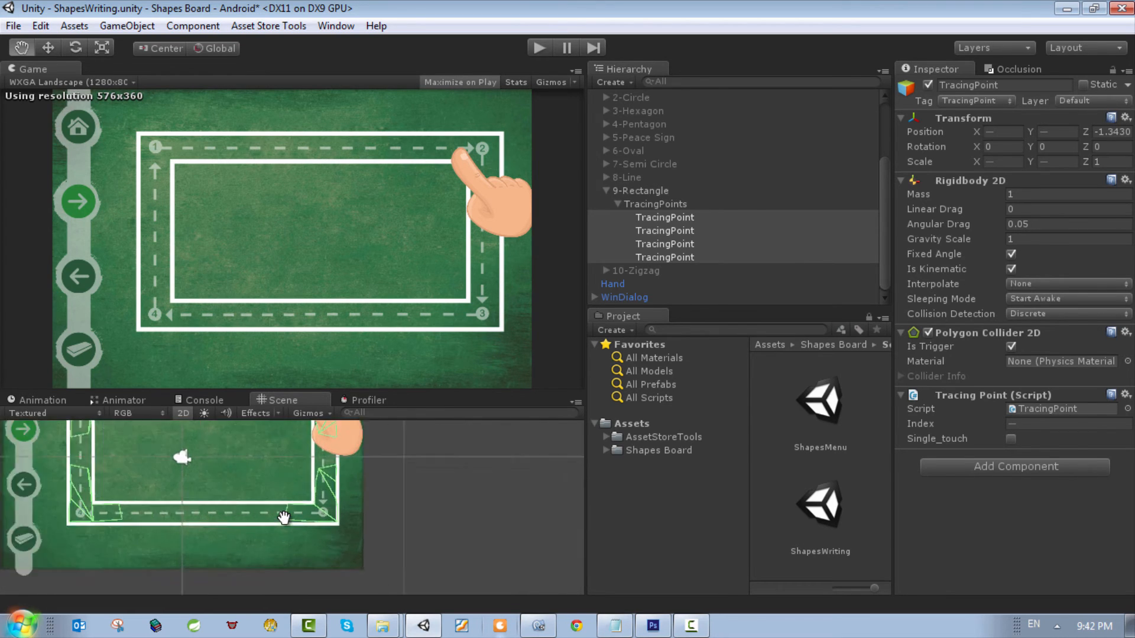
pyautogui.scroll(-3, 284, 519)
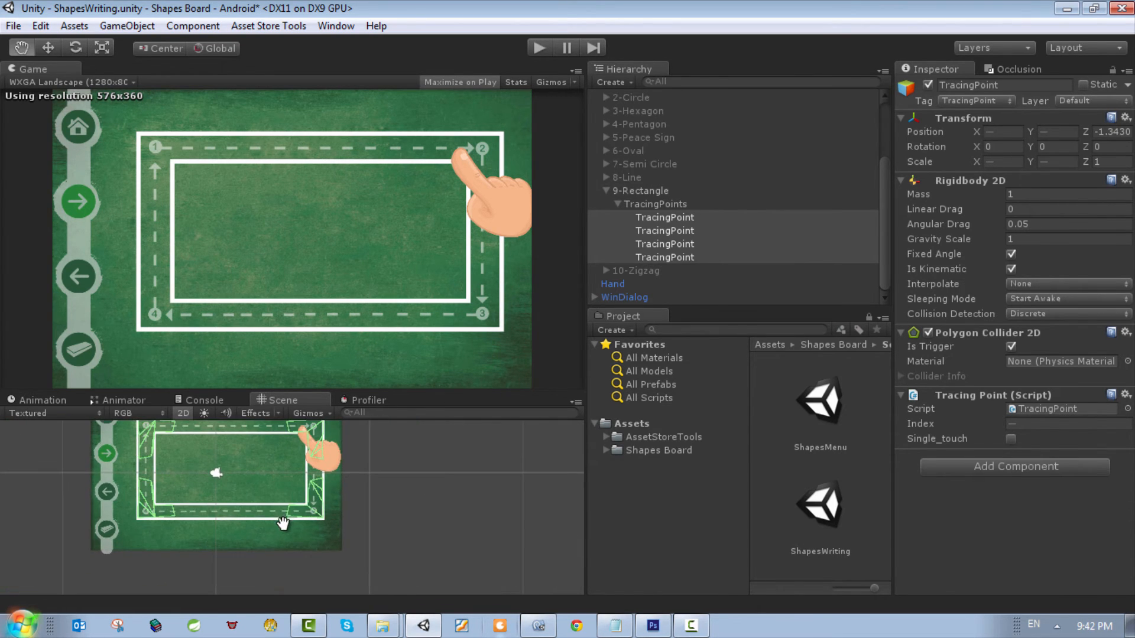
# Step: Test-run the scene, stop it and deactivate the 9-Rectangle object
pyautogui.click(539, 47)
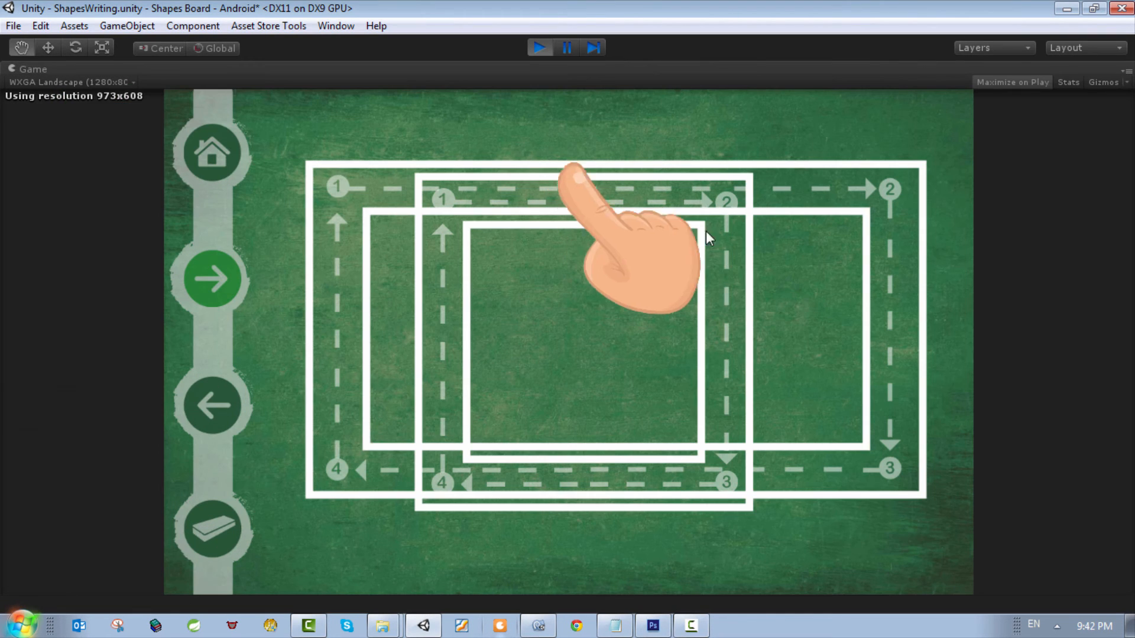
pyautogui.click(537, 48)
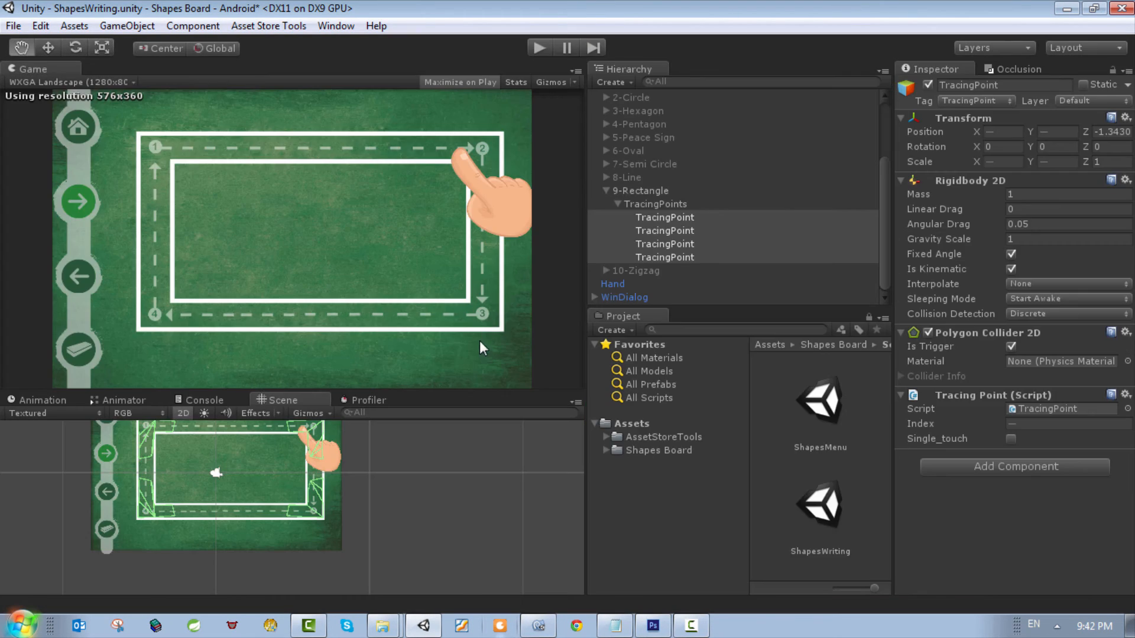
pyautogui.click(640, 191)
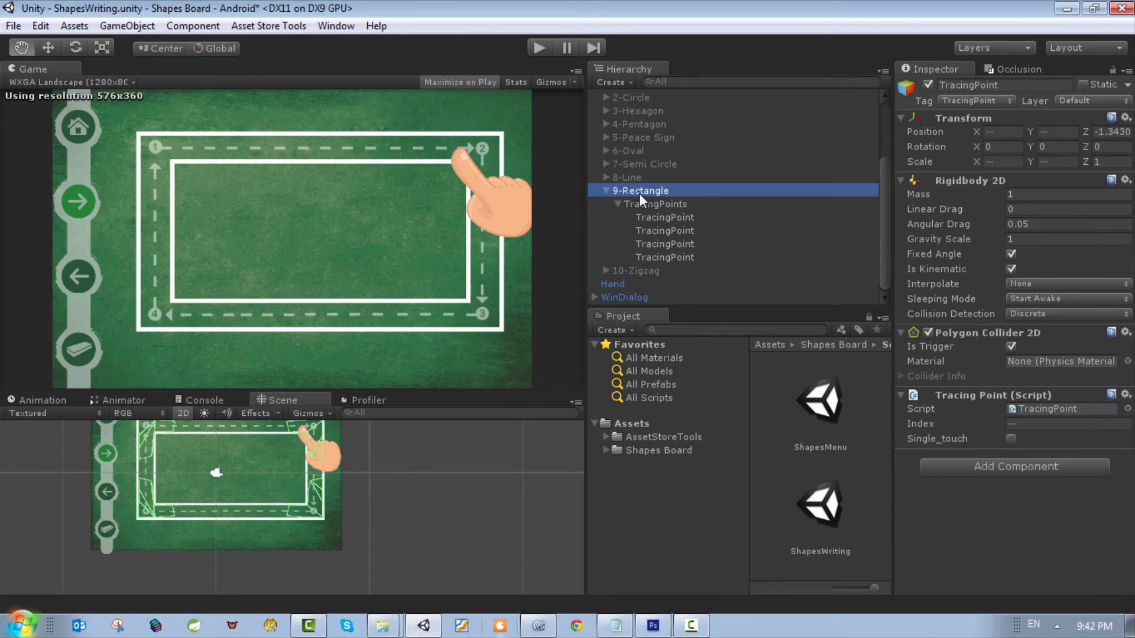
pyautogui.click(927, 85)
# Step: Test-run the scene, advance through the shapes, open the rectangle from the shapes menu and stop the run
pyautogui.click(547, 54)
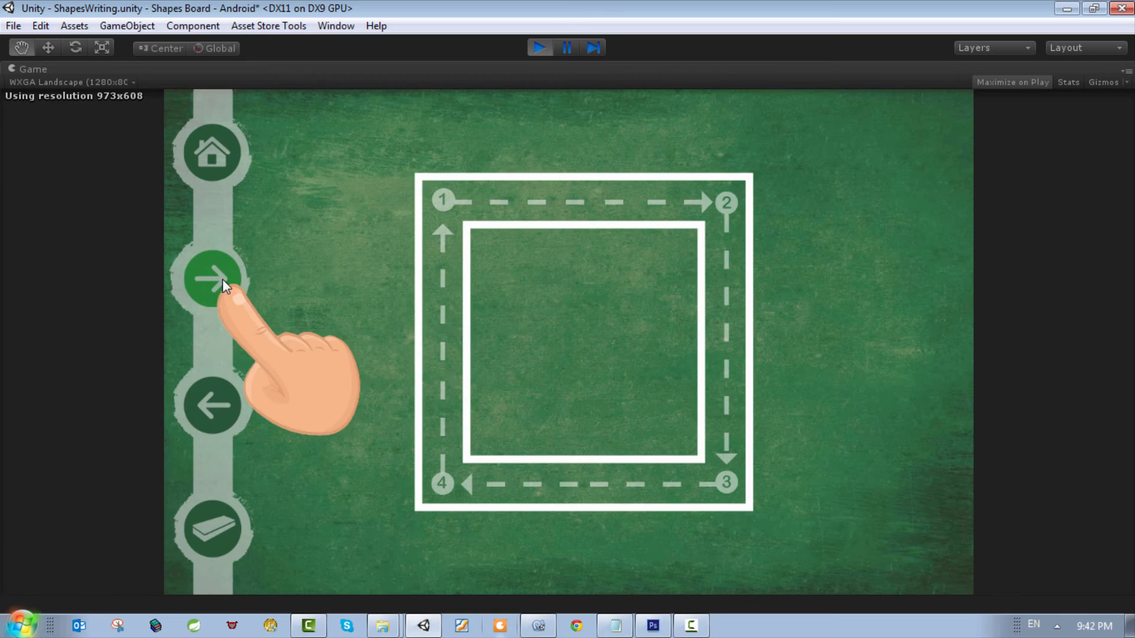
pyautogui.click(222, 275)
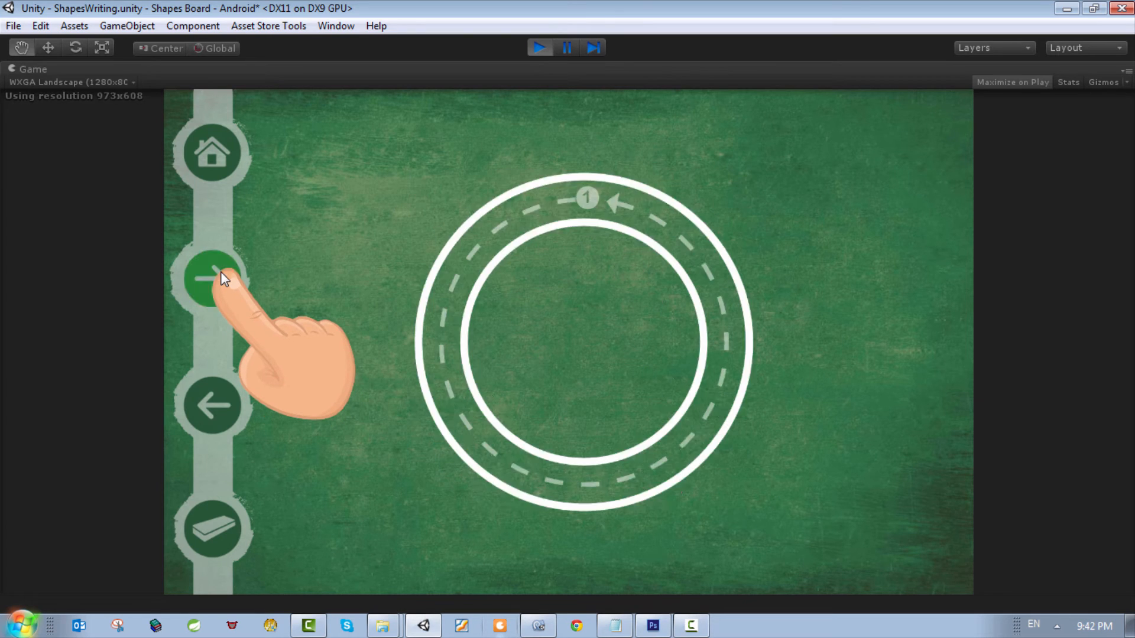
pyautogui.click(221, 271)
pyautogui.click(226, 268)
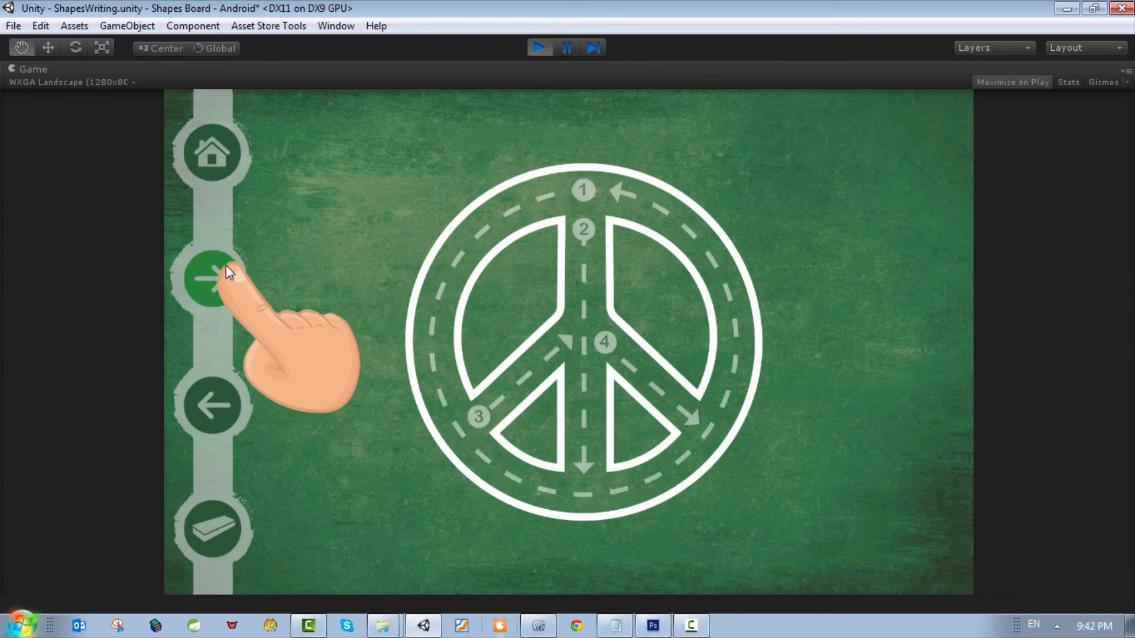
pyautogui.click(227, 267)
pyautogui.click(226, 265)
pyautogui.click(226, 265)
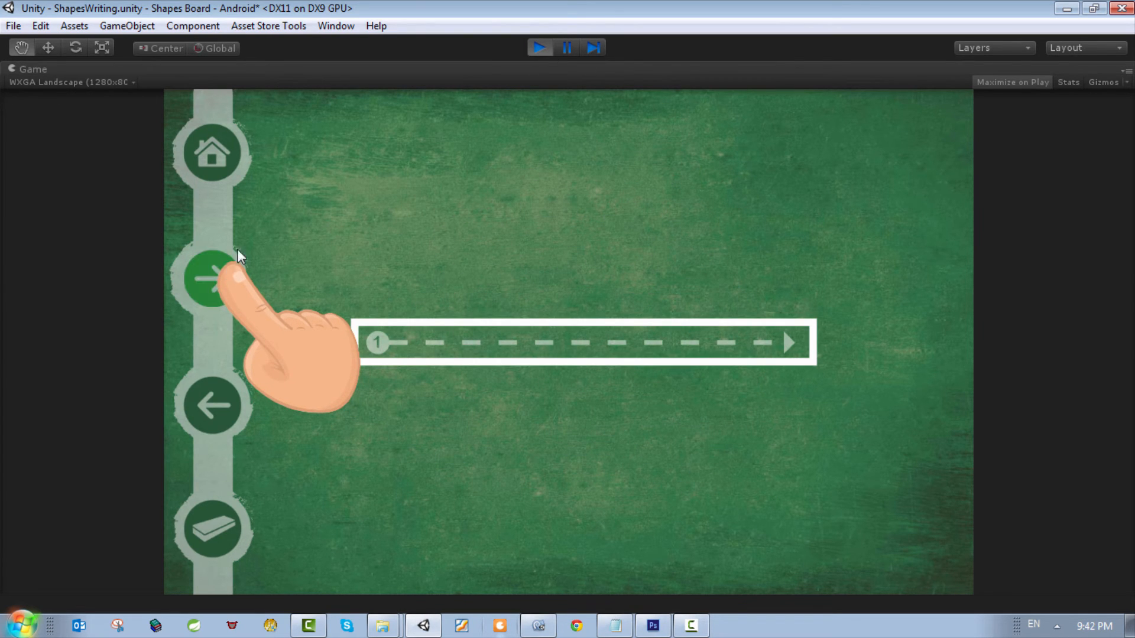
pyautogui.click(230, 142)
pyautogui.click(604, 499)
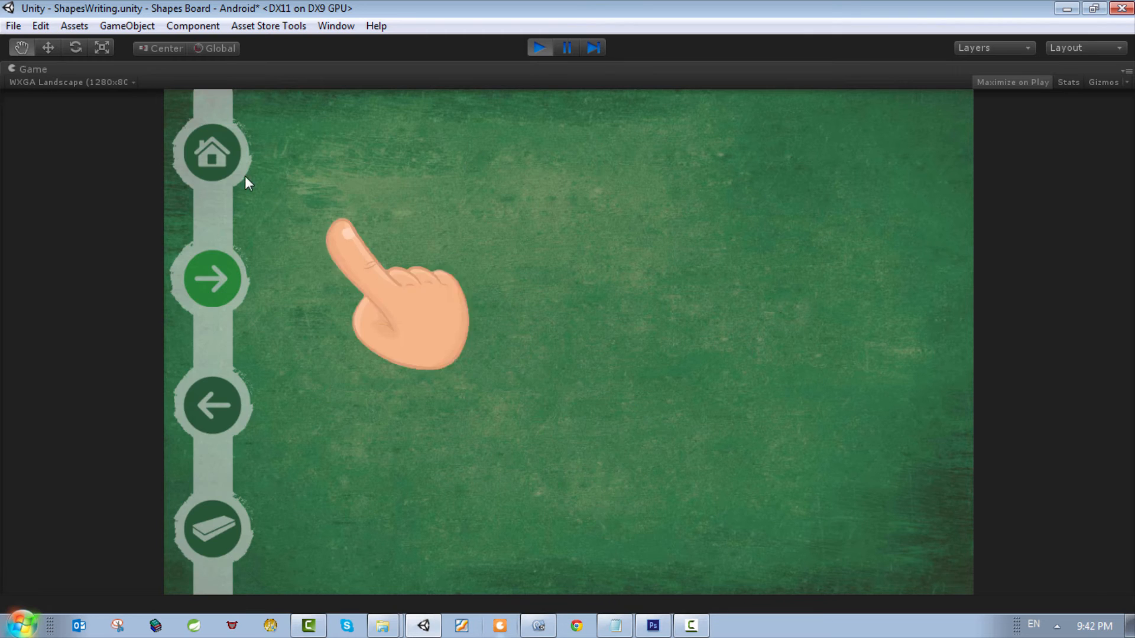
pyautogui.click(538, 48)
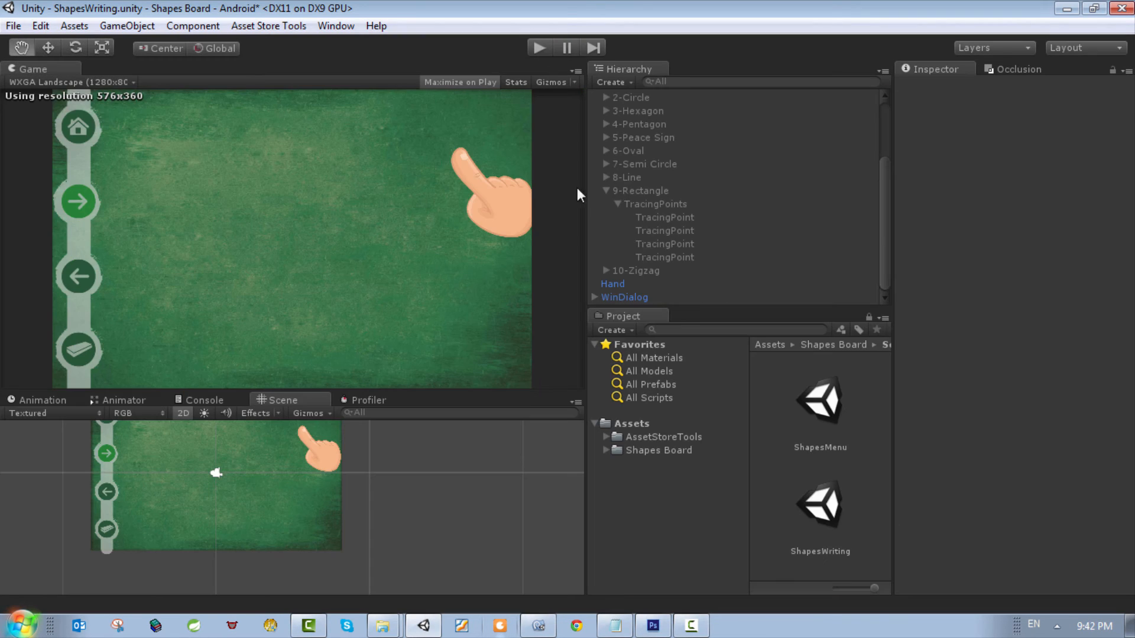
# Step: Assign 9-Rectangle to Element 9 of the Shapes array in the Shapes object's Writing Handler script
pyautogui.click(637, 195)
pyautogui.scroll(3, 679, 210)
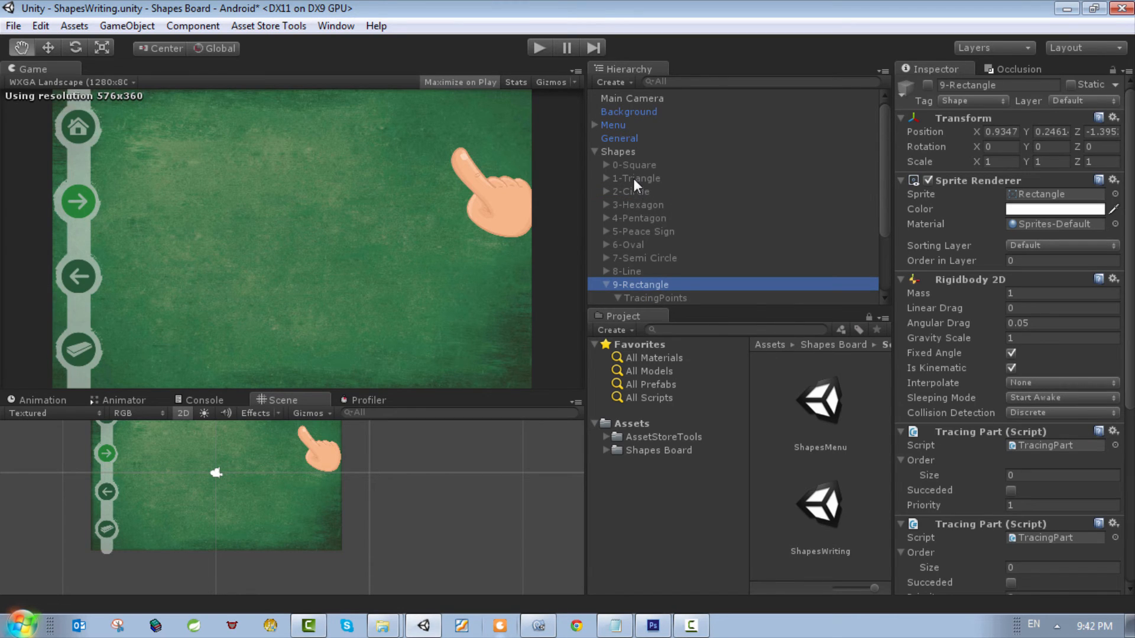
pyautogui.click(627, 153)
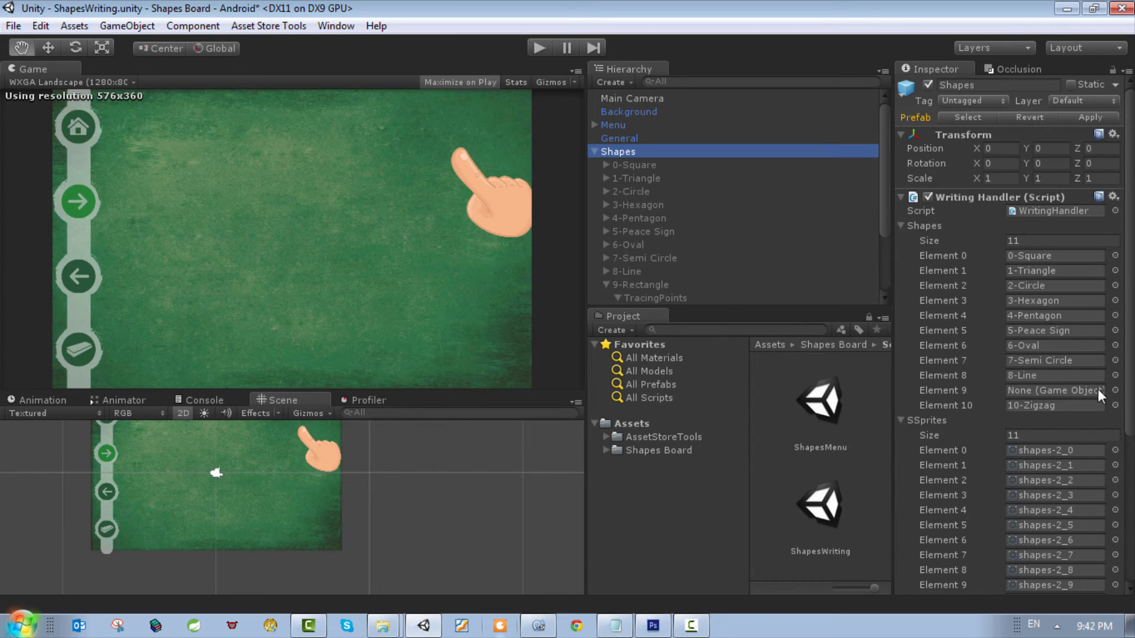
pyautogui.scroll(-2, 679, 233)
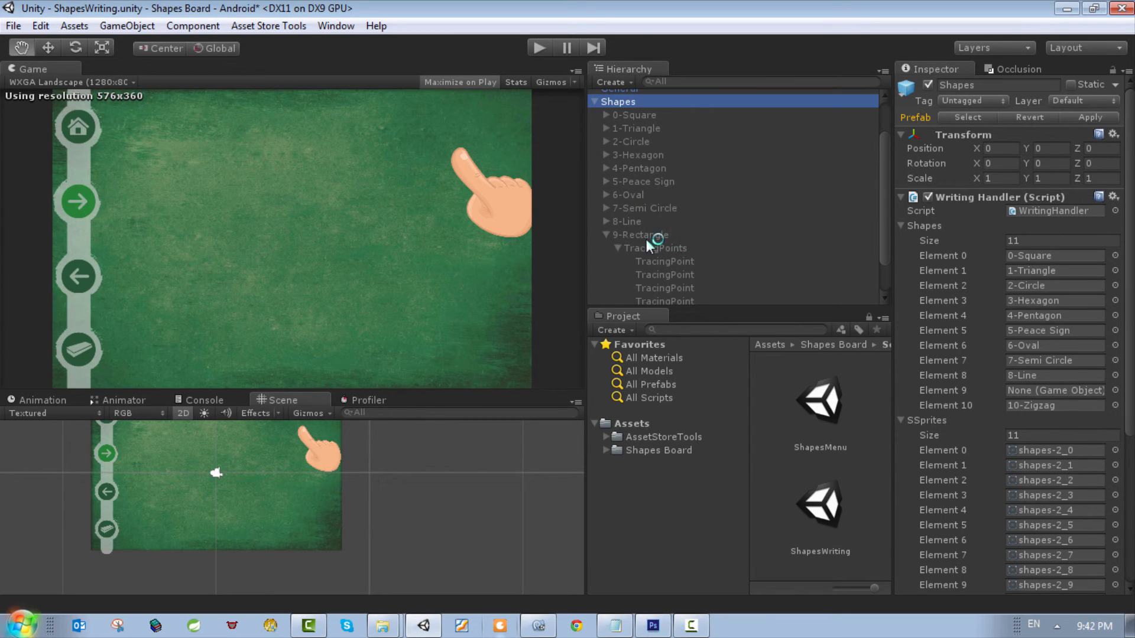
pyautogui.moveTo(649, 238); pyautogui.dragTo(1037, 394)
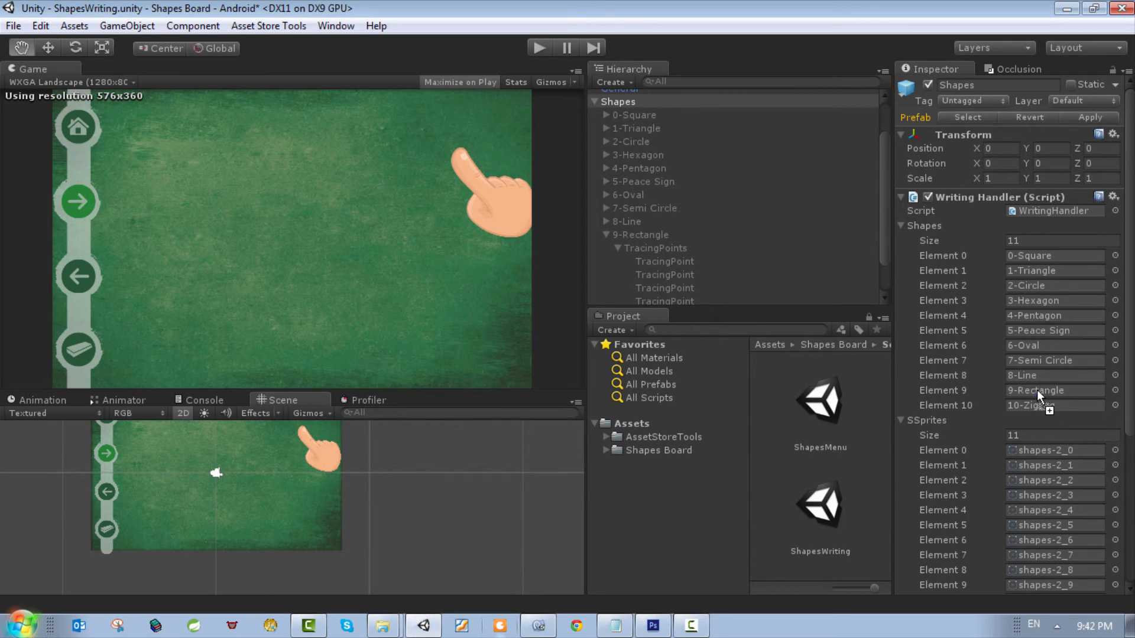
# Step: Test-run the scene, trace the rectangle's upper edge from point 1 to point 2 and stop the run
pyautogui.click(538, 47)
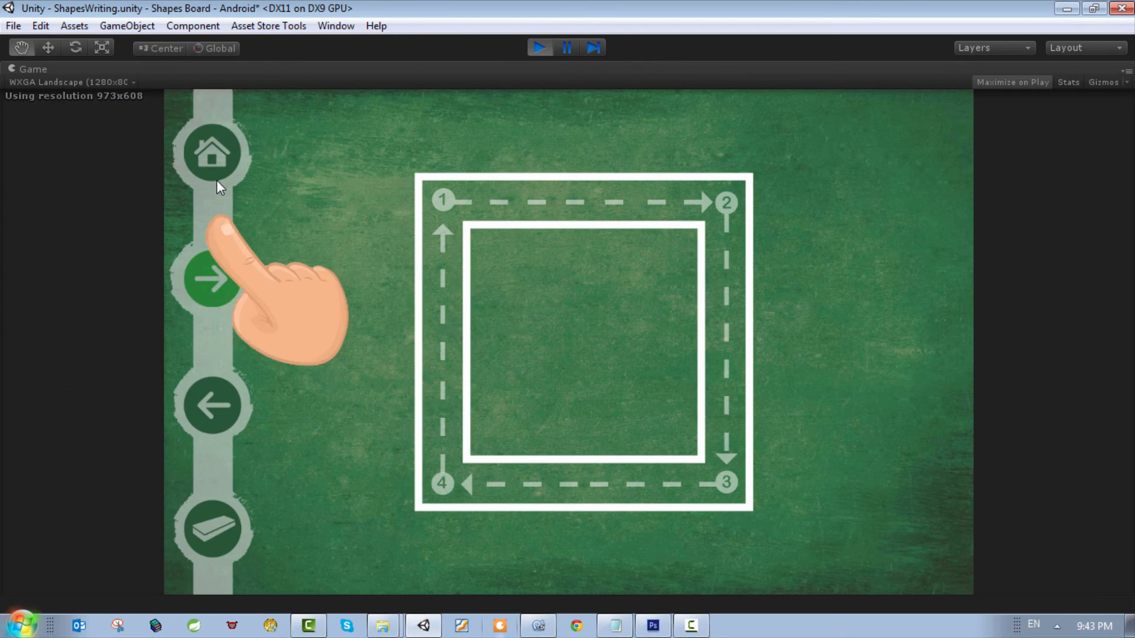
pyautogui.click(217, 164)
pyautogui.click(591, 491)
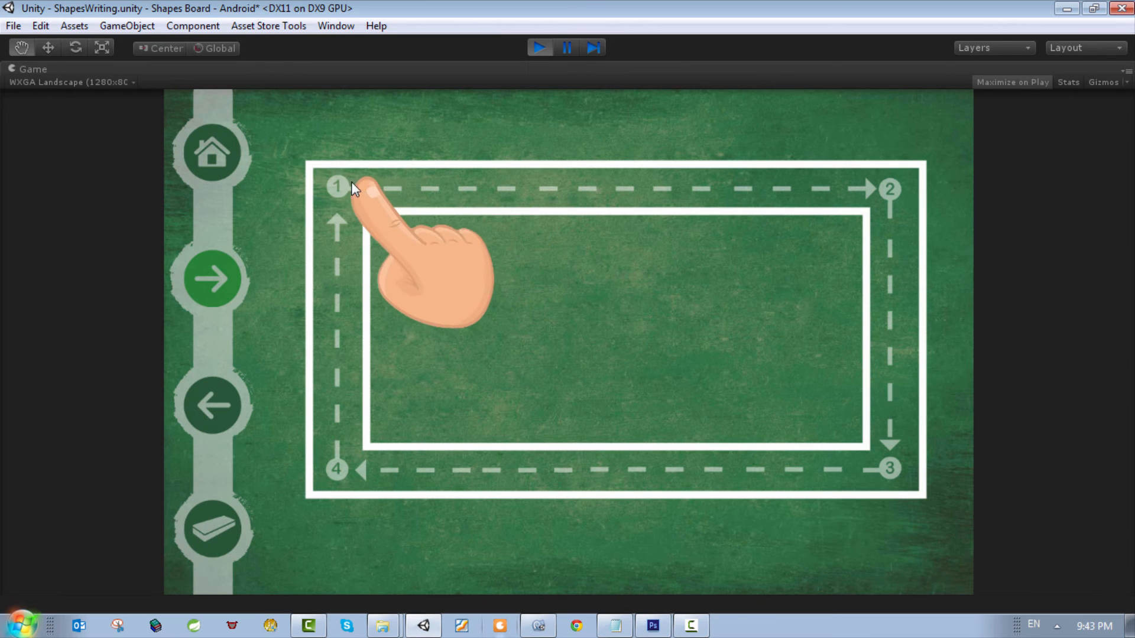
pyautogui.moveTo(334, 187); pyautogui.dragTo(859, 189)
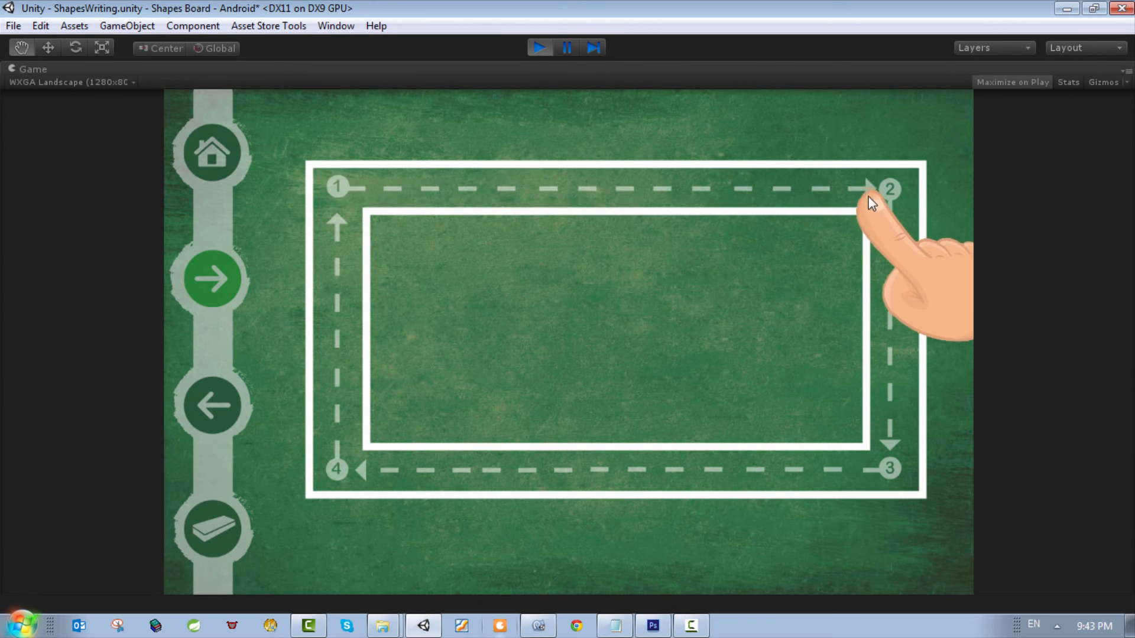
pyautogui.moveTo(334, 178); pyautogui.dragTo(886, 189)
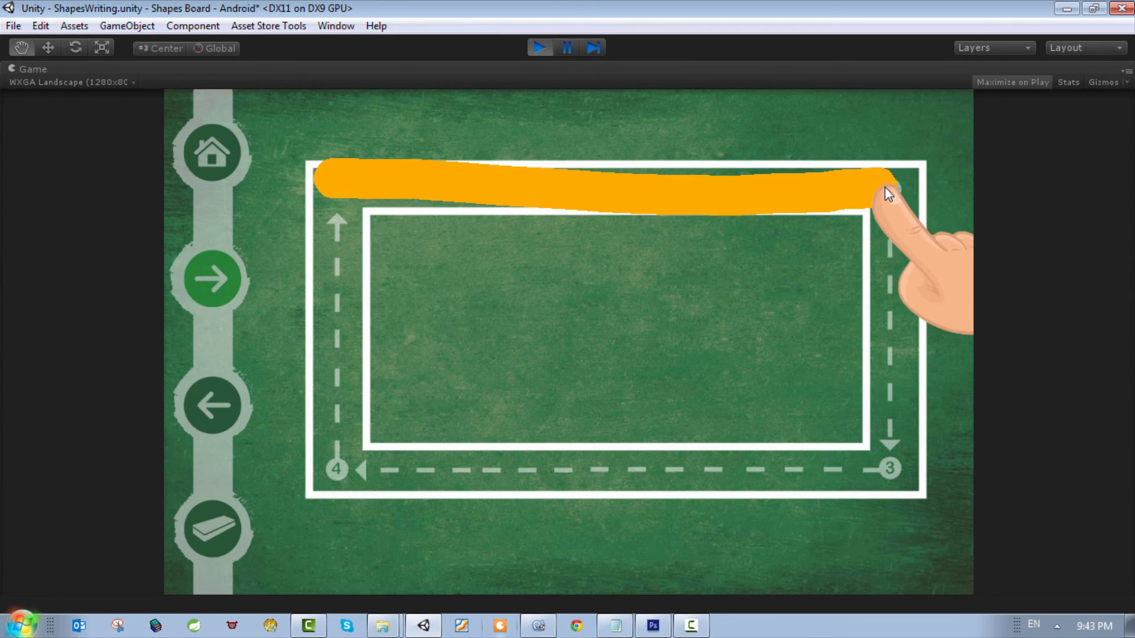
pyautogui.click(535, 48)
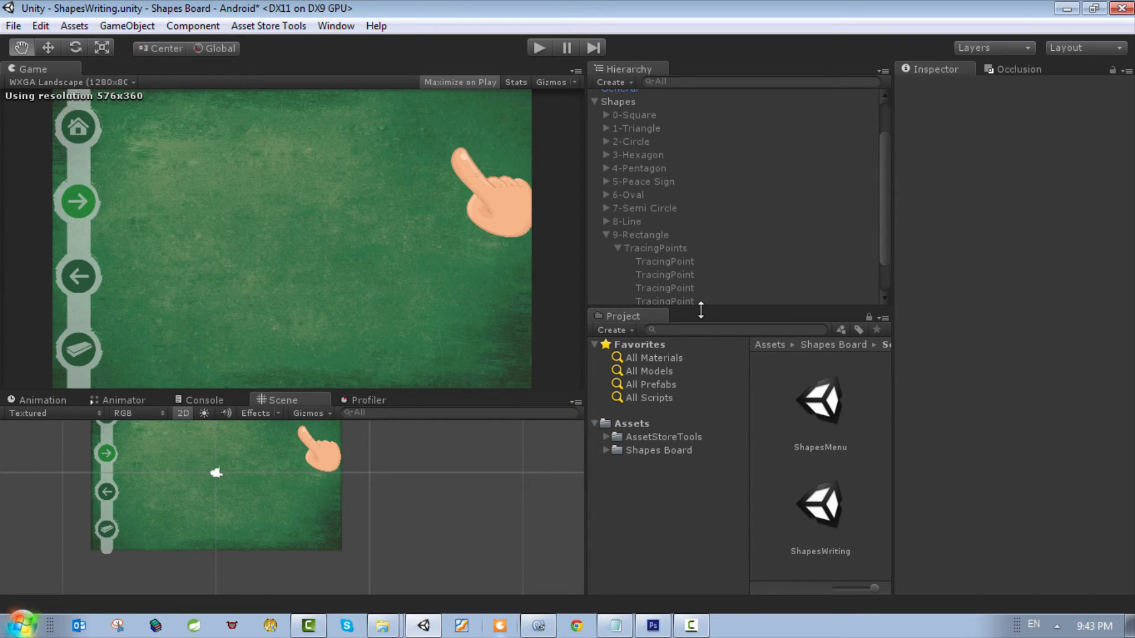
# Step: Reactivate the 9-Rectangle object so its shape and colliders can be edited
pyautogui.click(638, 242)
pyautogui.click(656, 235)
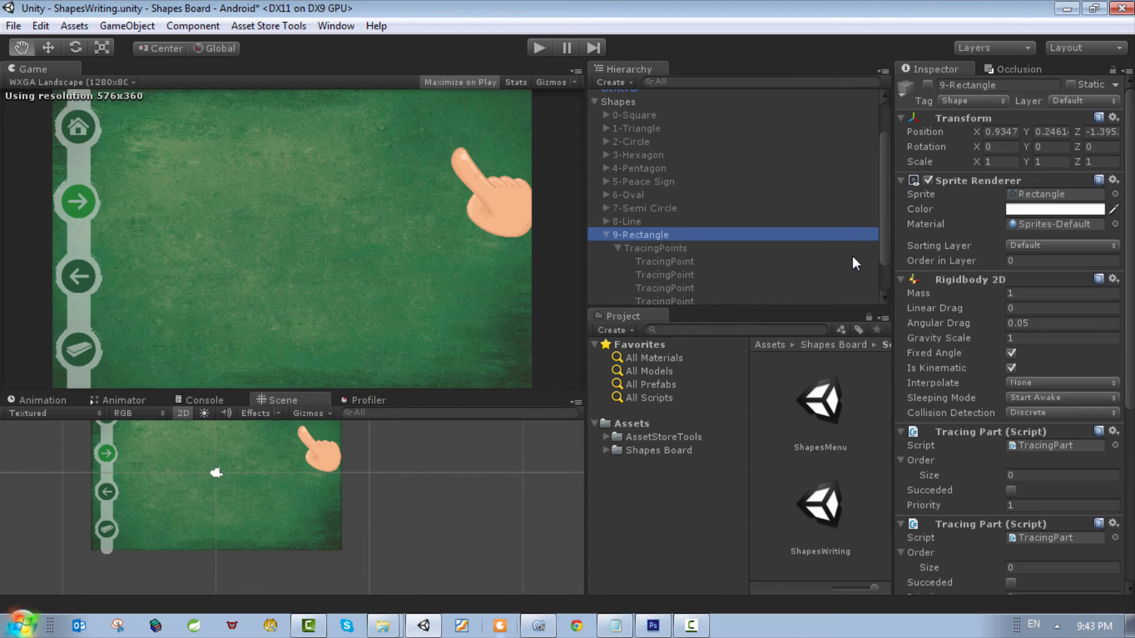
pyautogui.click(926, 85)
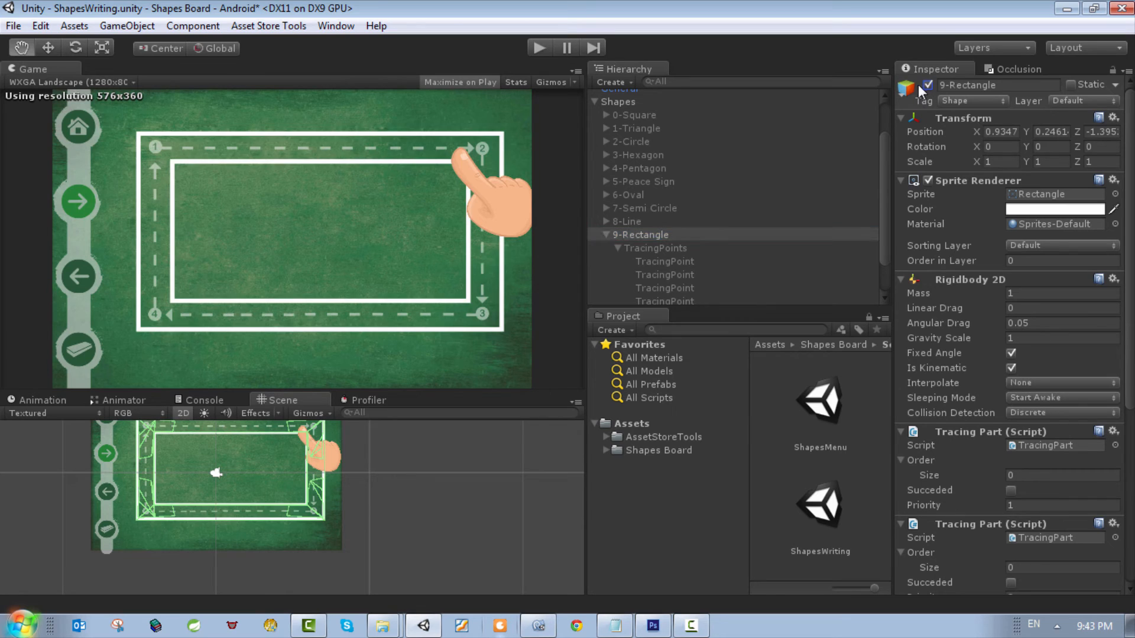
# Step: Examine the Index and corner location of the TracingPoints under 9-Rectangle in the Scene view
pyautogui.click(670, 260)
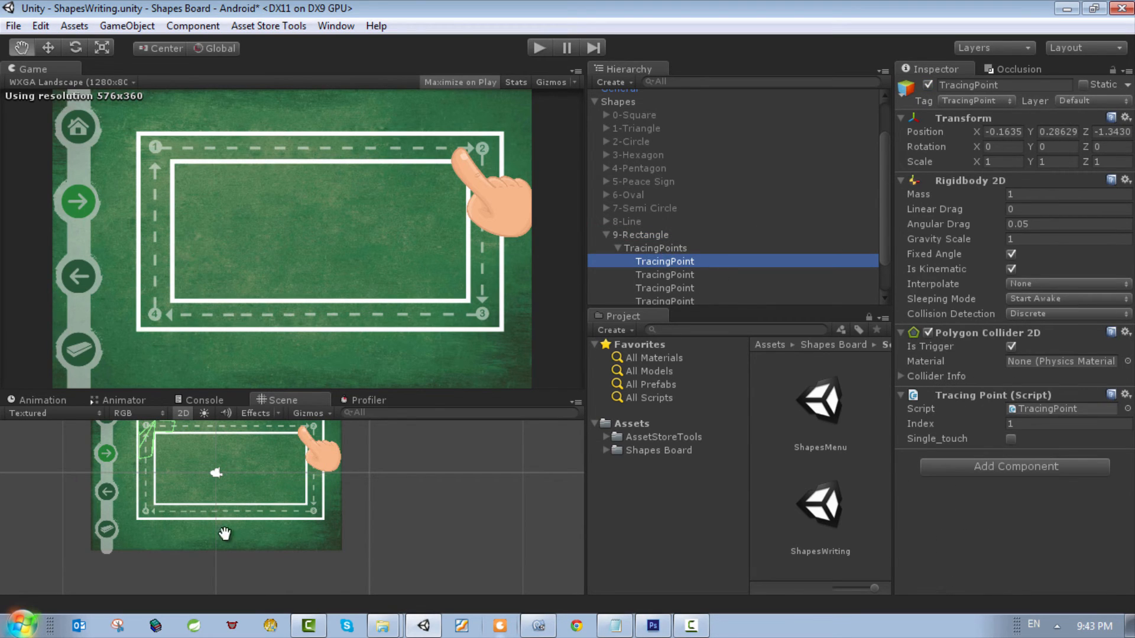
pyautogui.doubleClick(661, 261)
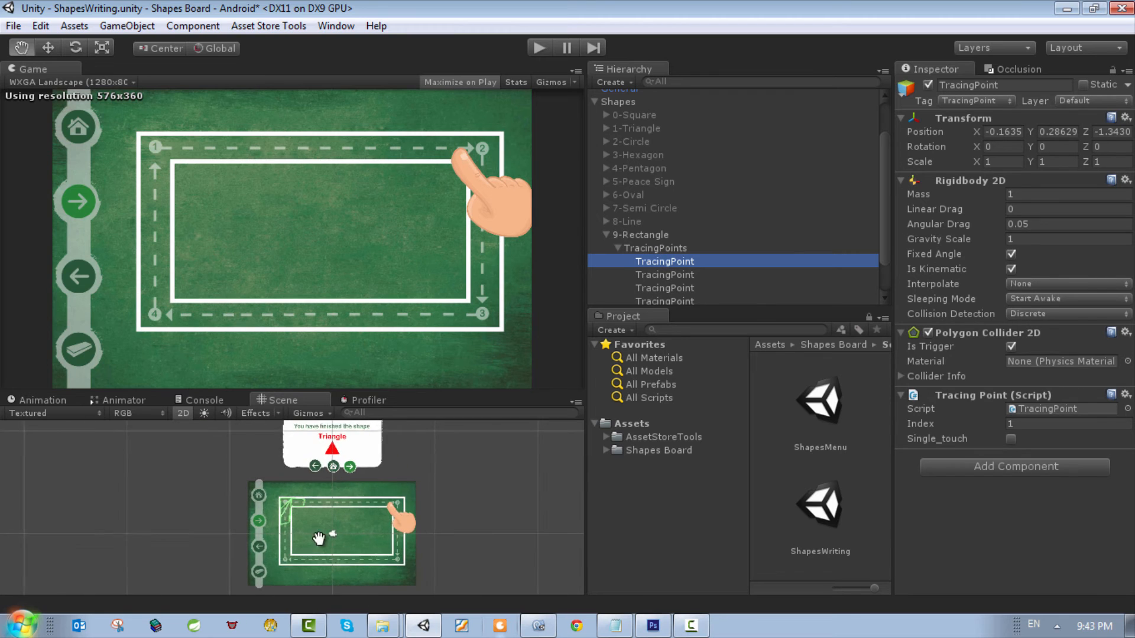
pyautogui.click(663, 282)
pyautogui.click(665, 273)
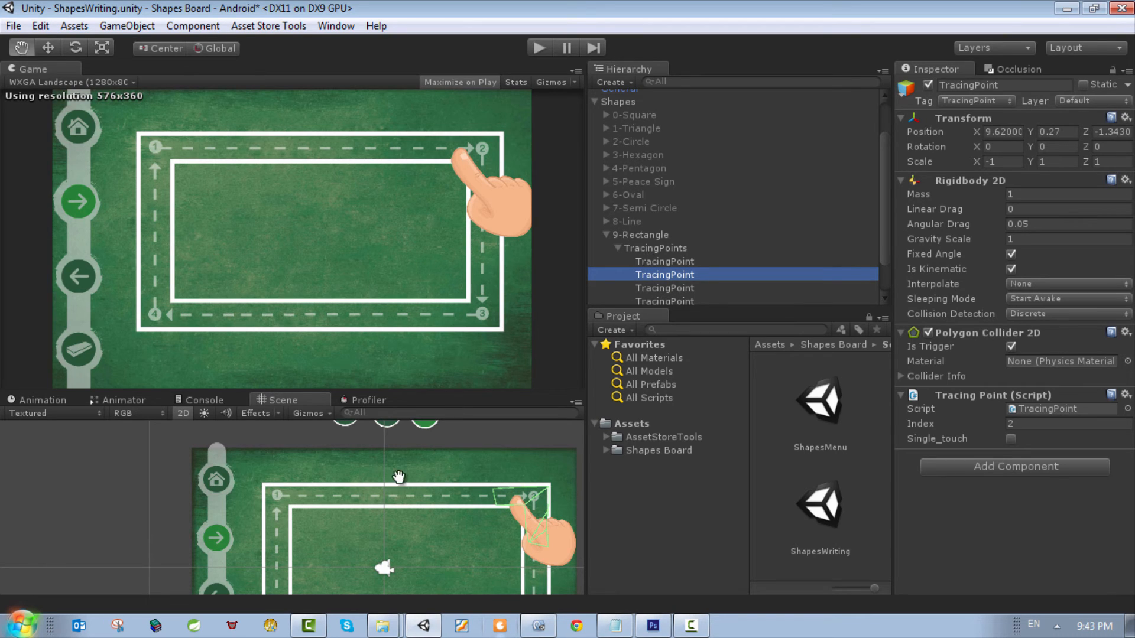
pyautogui.scroll(-1, 334, 511)
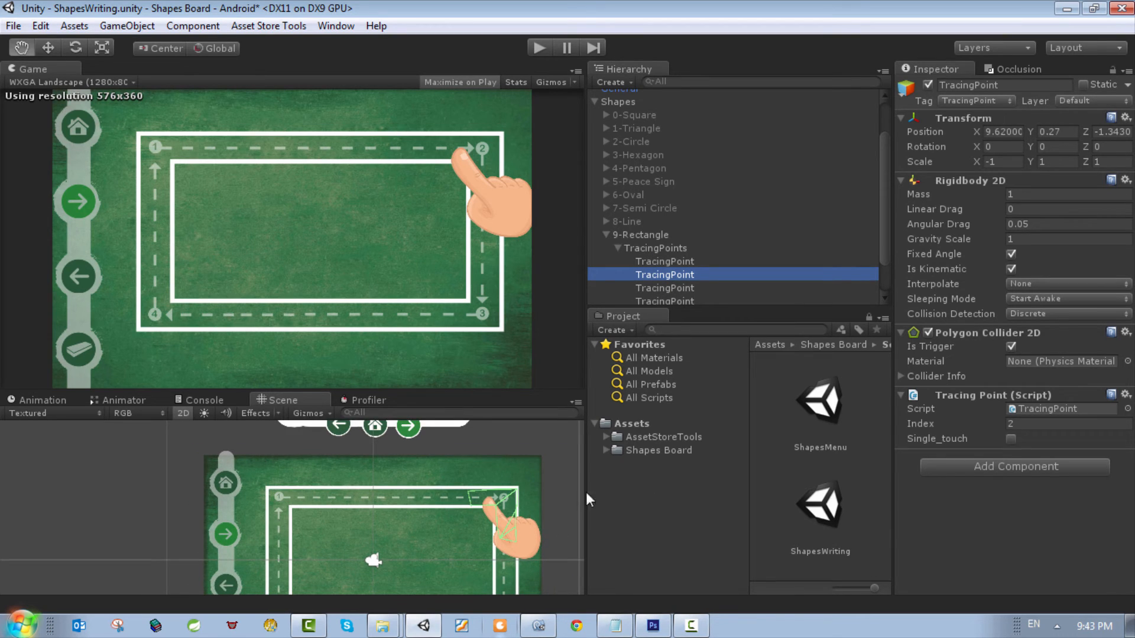
pyautogui.scroll(-3, 520, 542)
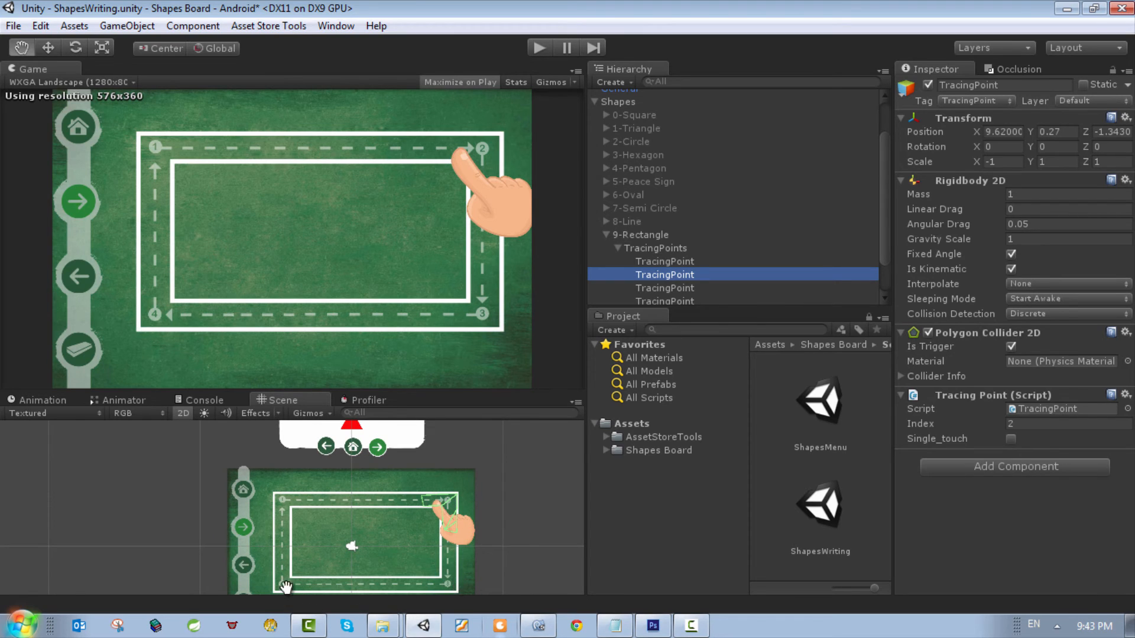
pyautogui.scroll(1, 290, 508)
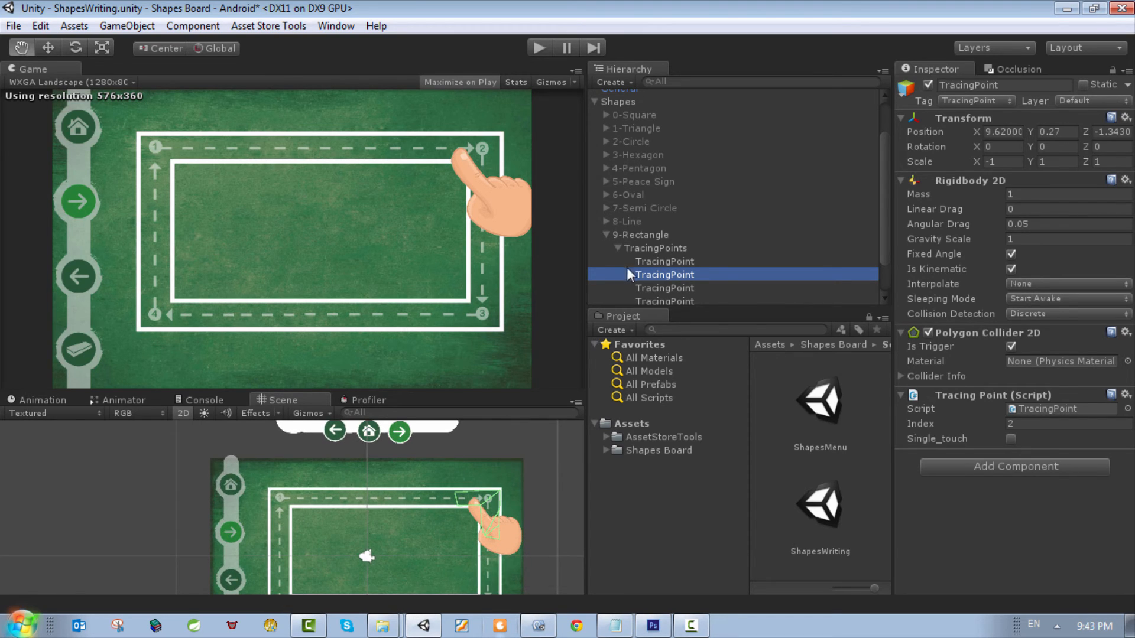
pyautogui.doubleClick(655, 263)
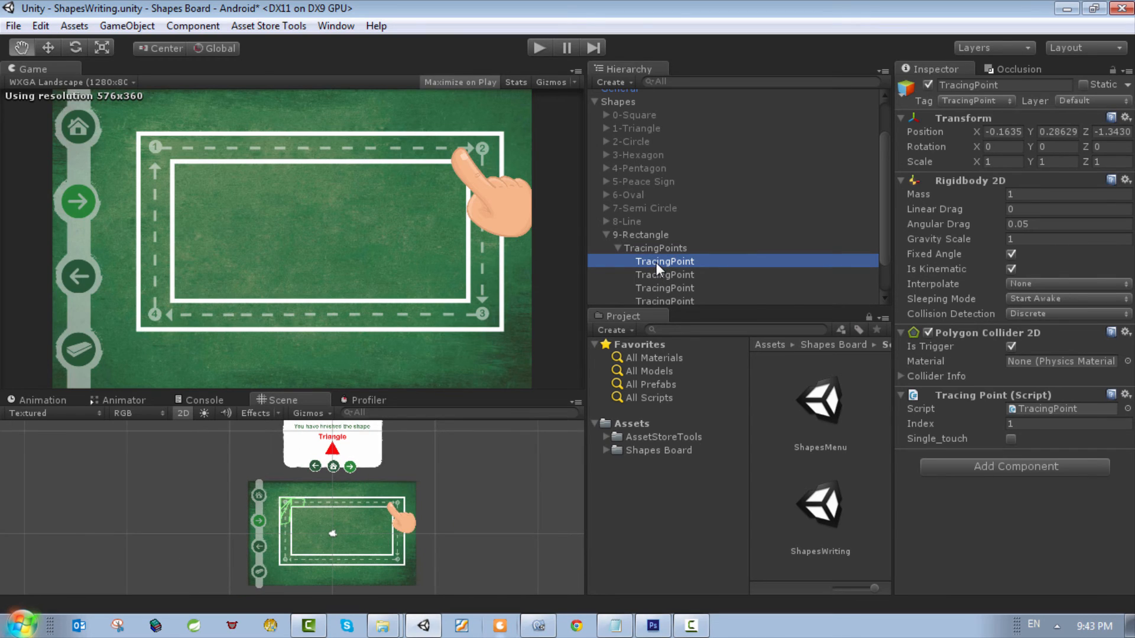
pyautogui.scroll(3, 331, 472)
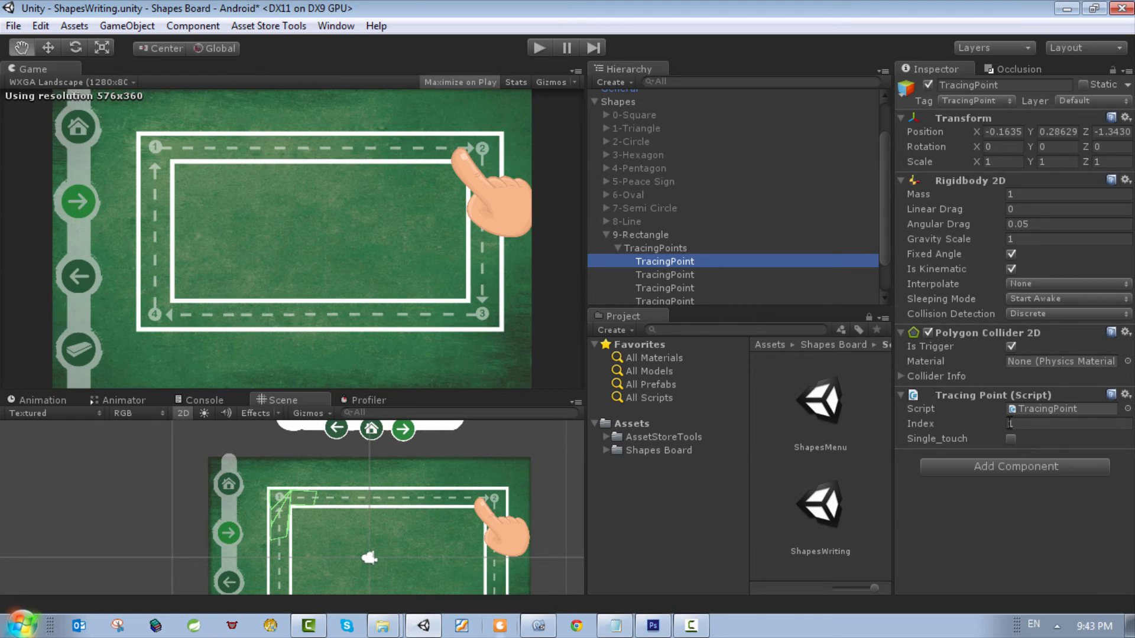
pyautogui.click(666, 276)
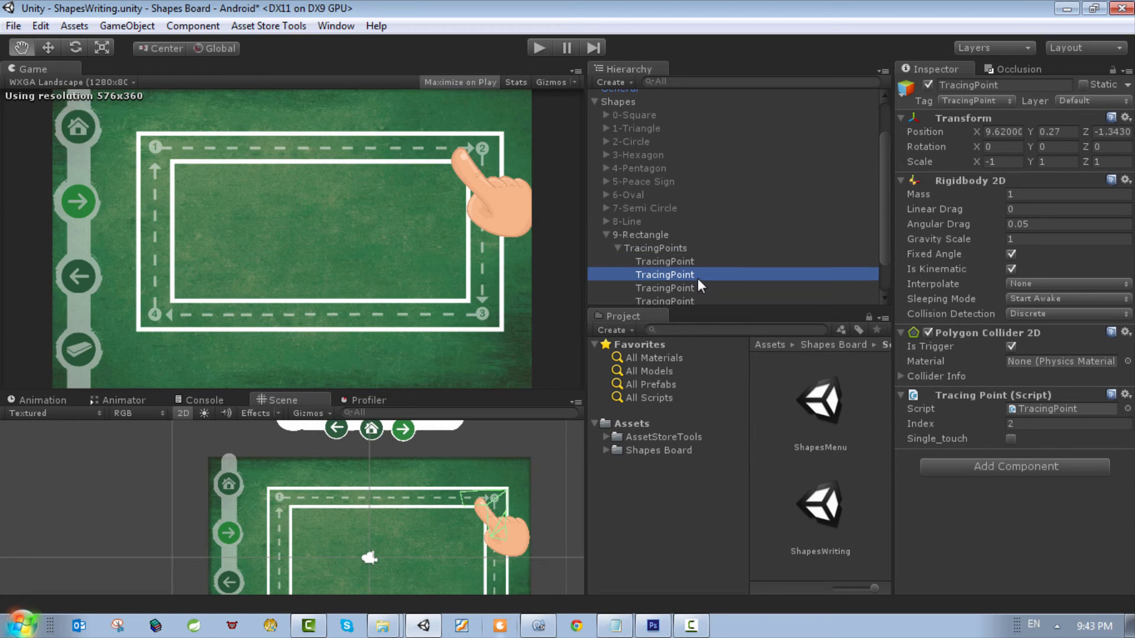
pyautogui.click(667, 288)
pyautogui.click(681, 300)
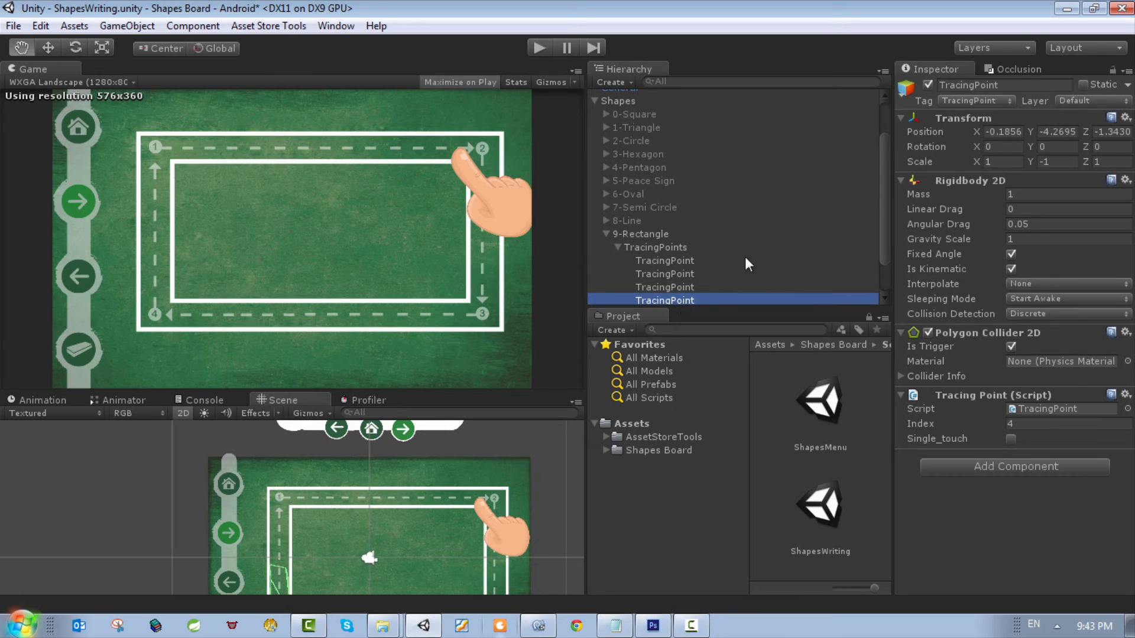
pyautogui.click(655, 247)
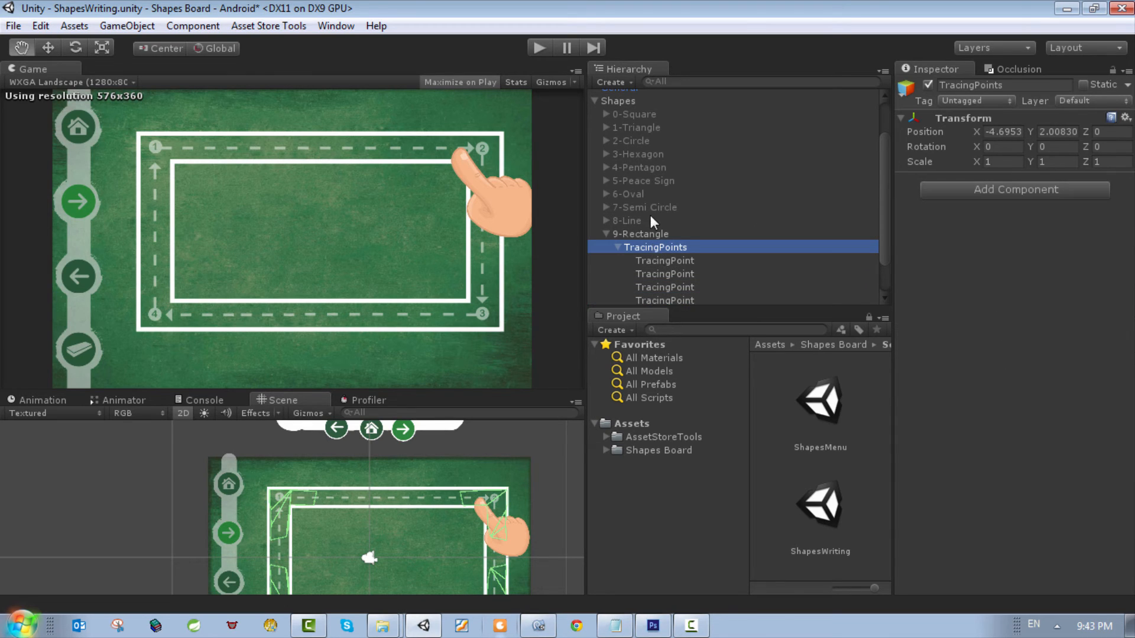
# Step: Set the Order size of 9-Rectangle's first Tracing Part to 2, with Element 0 as 0 and Element 1 as 2
pyautogui.click(645, 235)
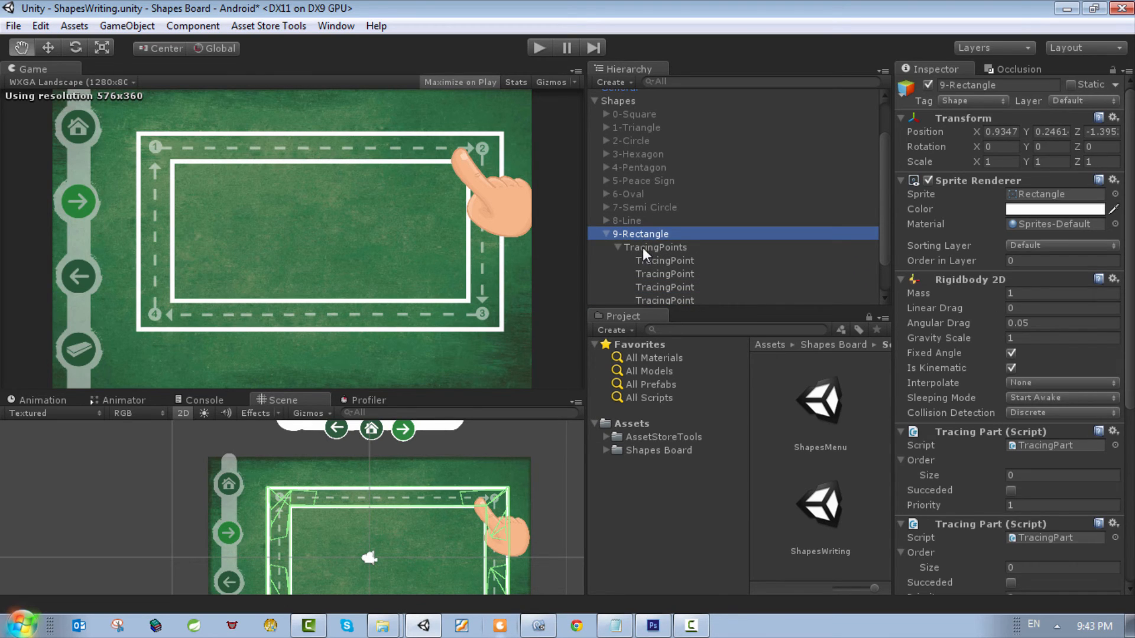
pyautogui.scroll(-3, 1041, 398)
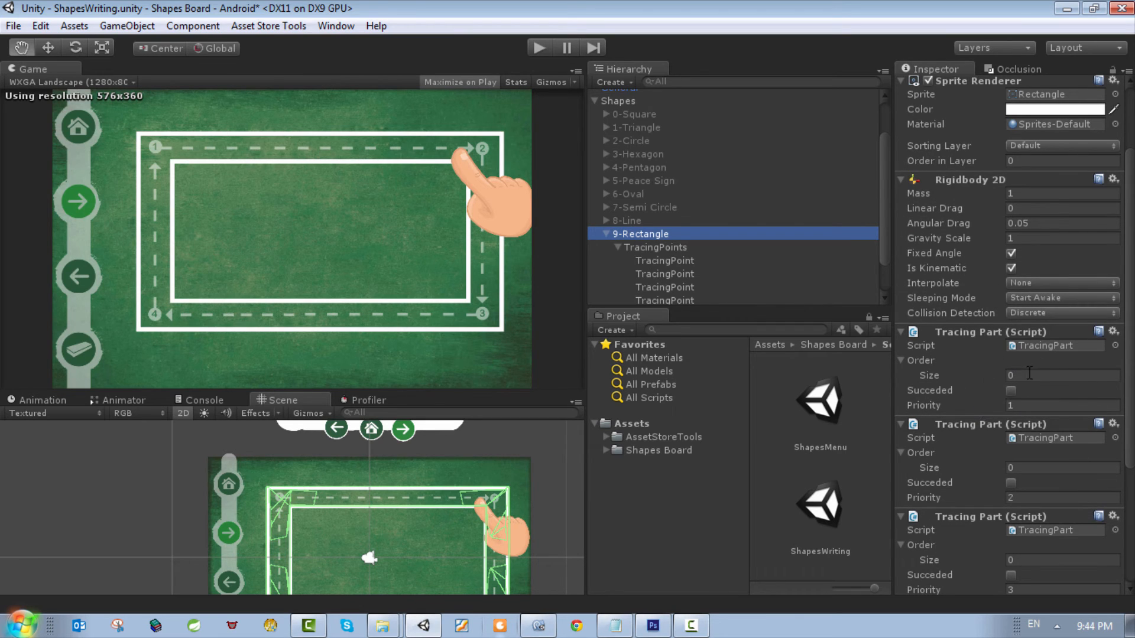
pyautogui.click(1020, 375)
pyautogui.write('2')
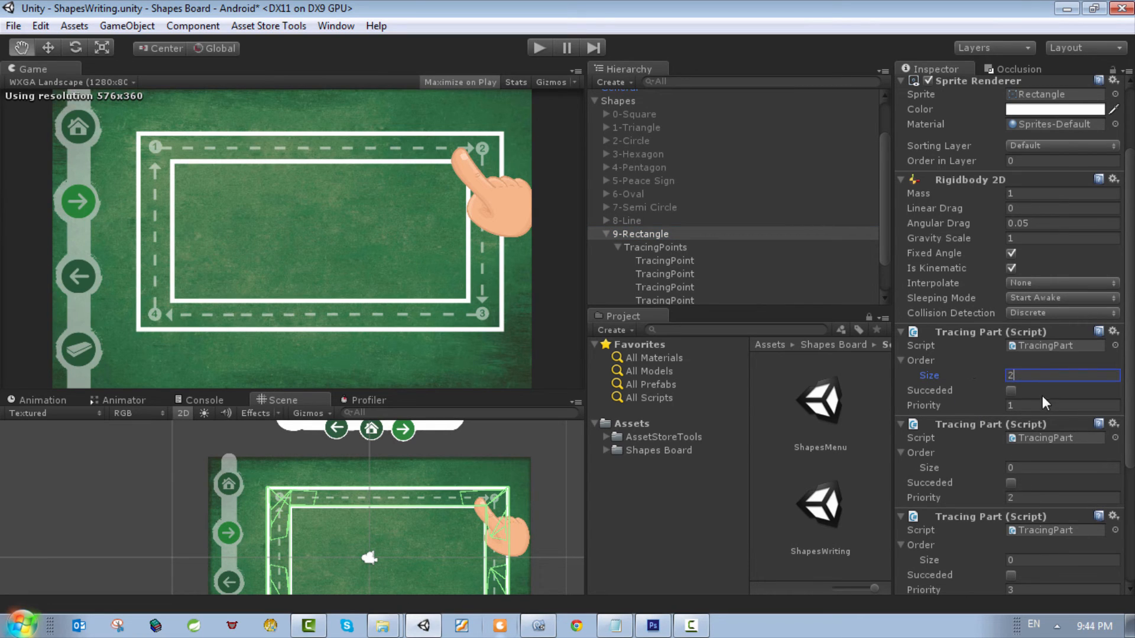
pyautogui.scroll(-2, 1034, 364)
pyautogui.press('Tab')
pyautogui.write('1')
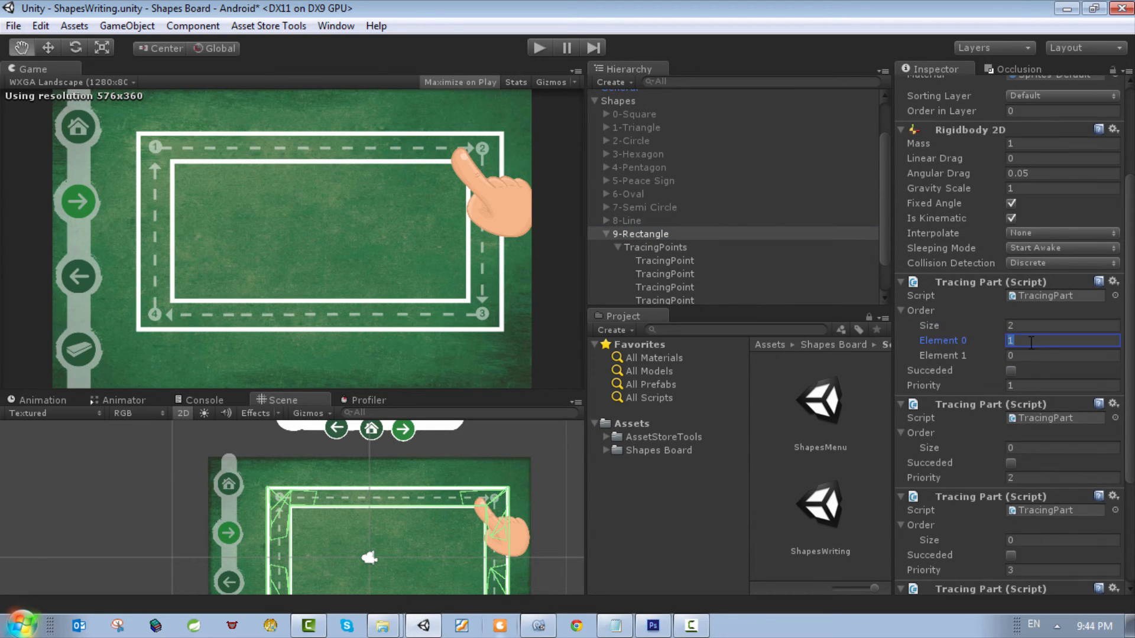
pyautogui.click(1038, 340)
pyautogui.press('BackSpace')
pyautogui.press('Tab')
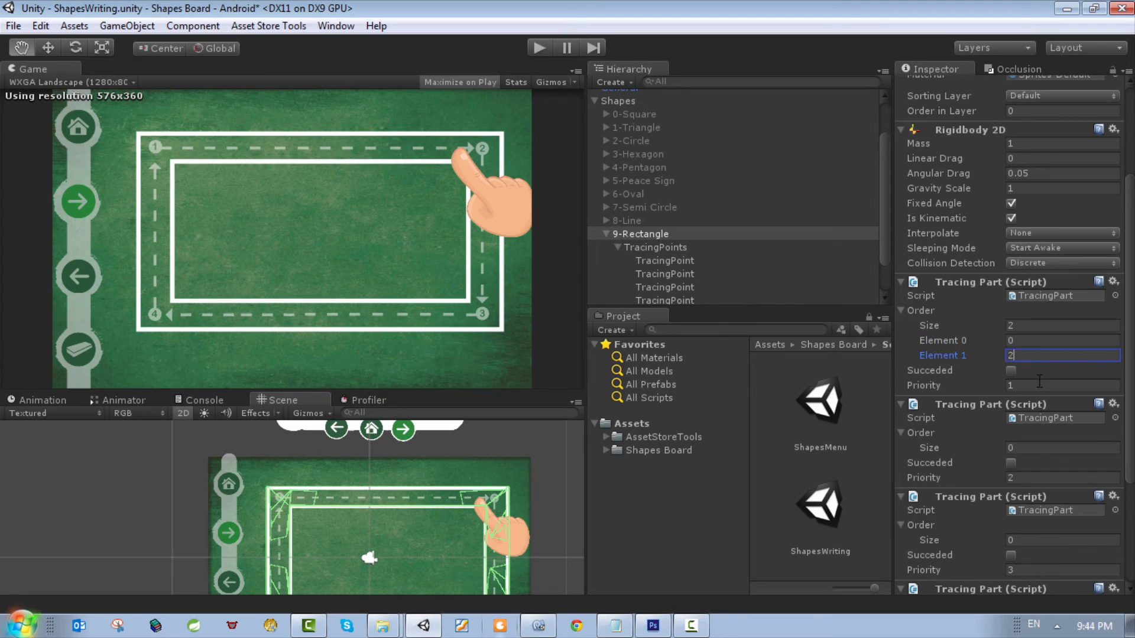
pyautogui.write('2')
# Step: Set the Order size of 9-Rectangle's second Tracing Part to 2, with Element 0 as 0 and Element 1 as 3
pyautogui.scroll(-2, 1028, 408)
pyautogui.click(1030, 399)
pyautogui.write('2')
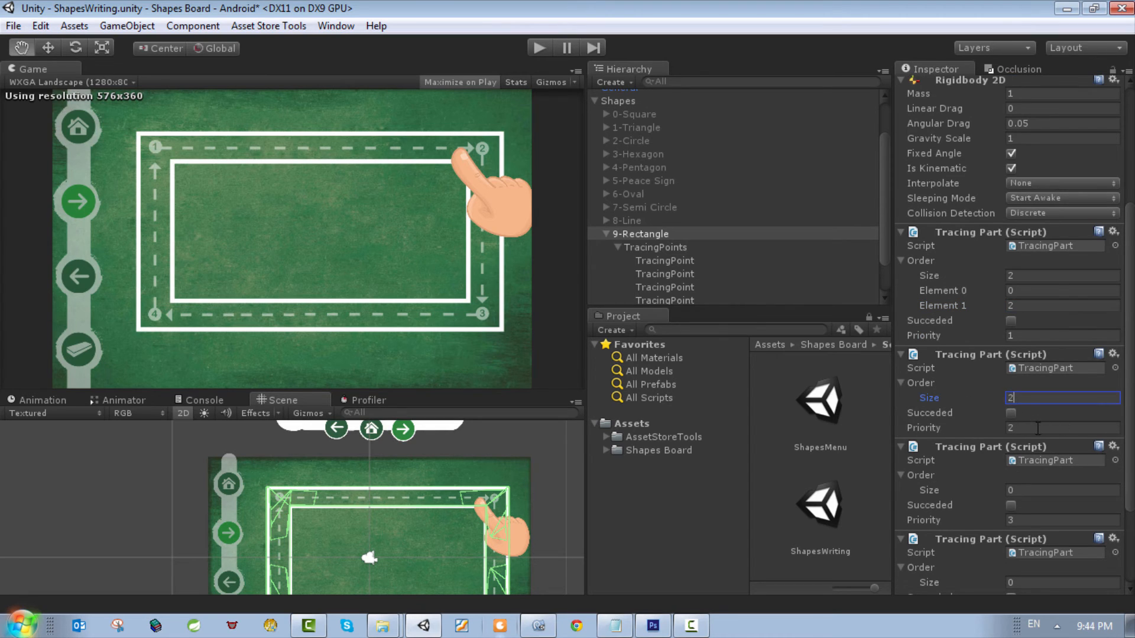
pyautogui.press('Tab')
pyautogui.write('2')
pyautogui.press('BackSpace')
pyautogui.write('0')
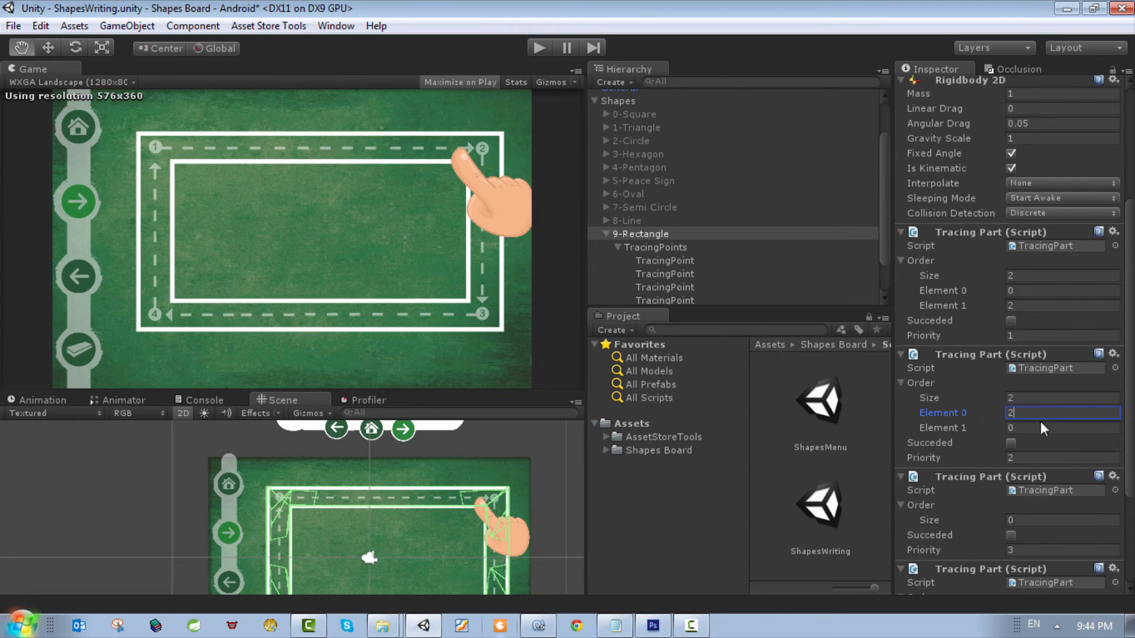
pyautogui.press('Tab')
pyautogui.write('3')
# Step: Set the Order size of the third Tracing Part to 2, with Element 0 as 3 and Element 1 as 4
pyautogui.scroll(-2, 1035, 460)
pyautogui.scroll(-4, 1034, 457)
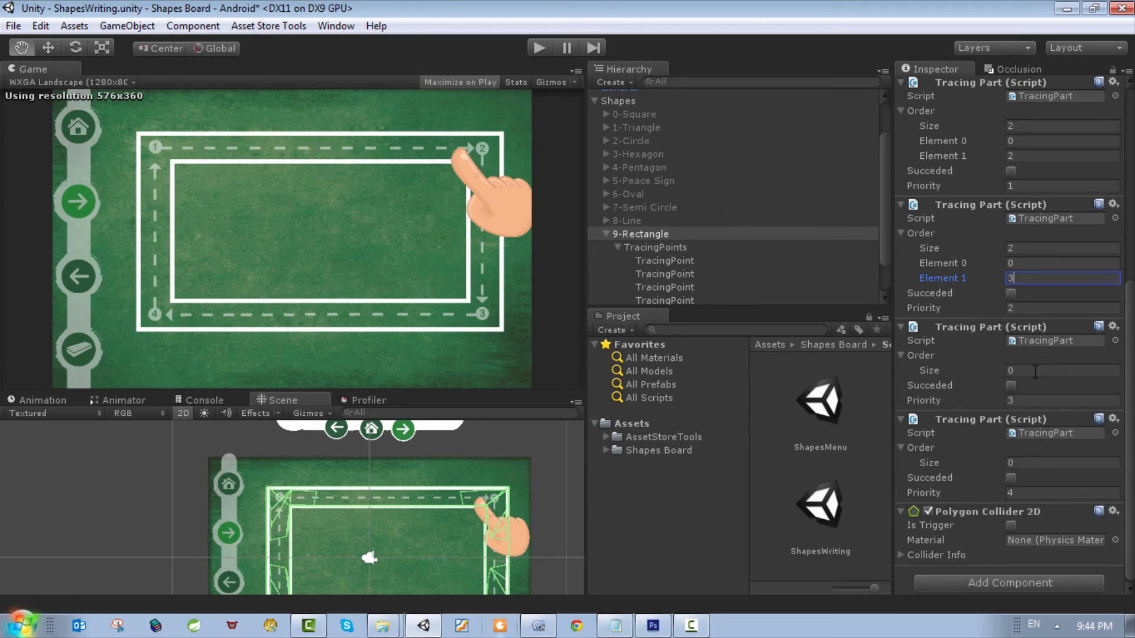
pyautogui.click(1034, 371)
pyautogui.press('Tab')
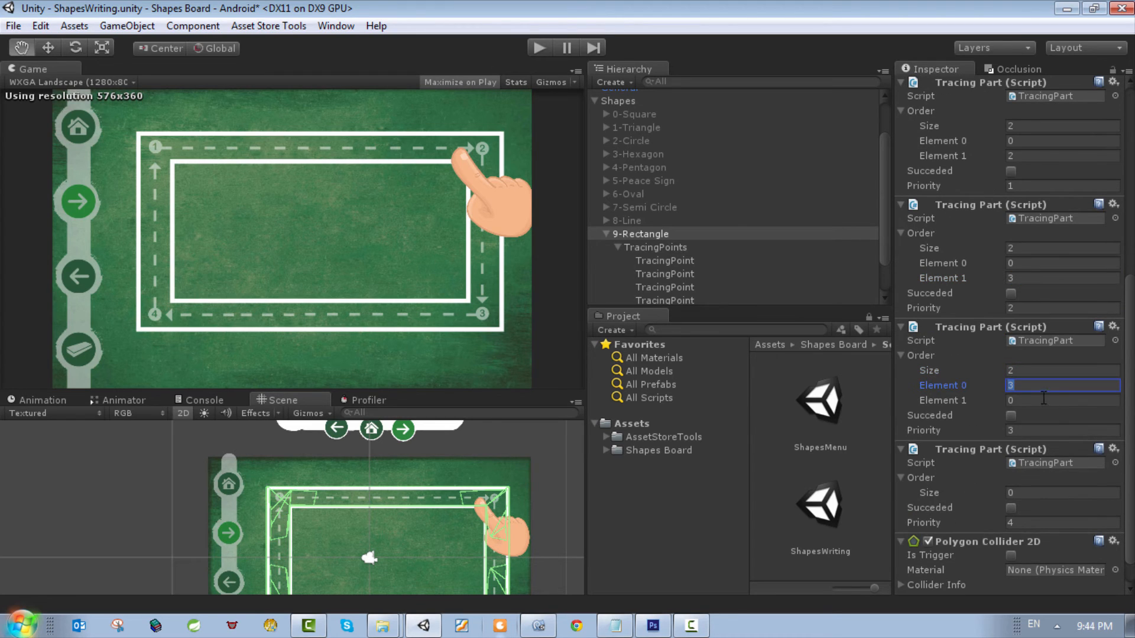
pyautogui.write('3')
pyautogui.click(1053, 401)
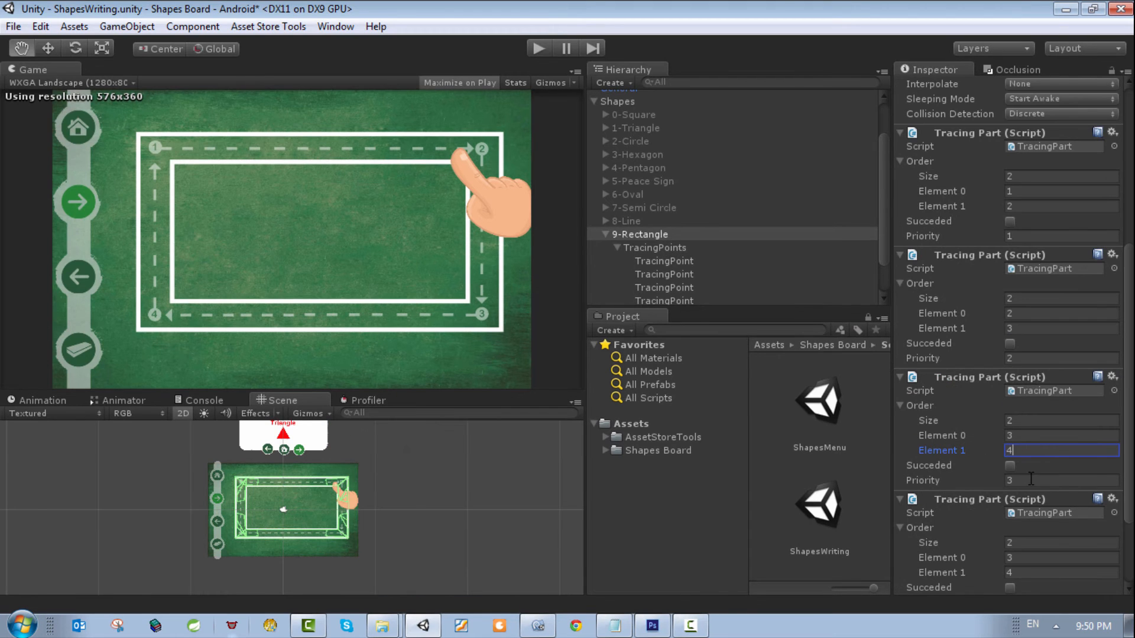
# Step: Set the fourth Tracing Part's Order elements to 4 for Element 0 and 1 for Element 1
pyautogui.scroll(-2, 1028, 557)
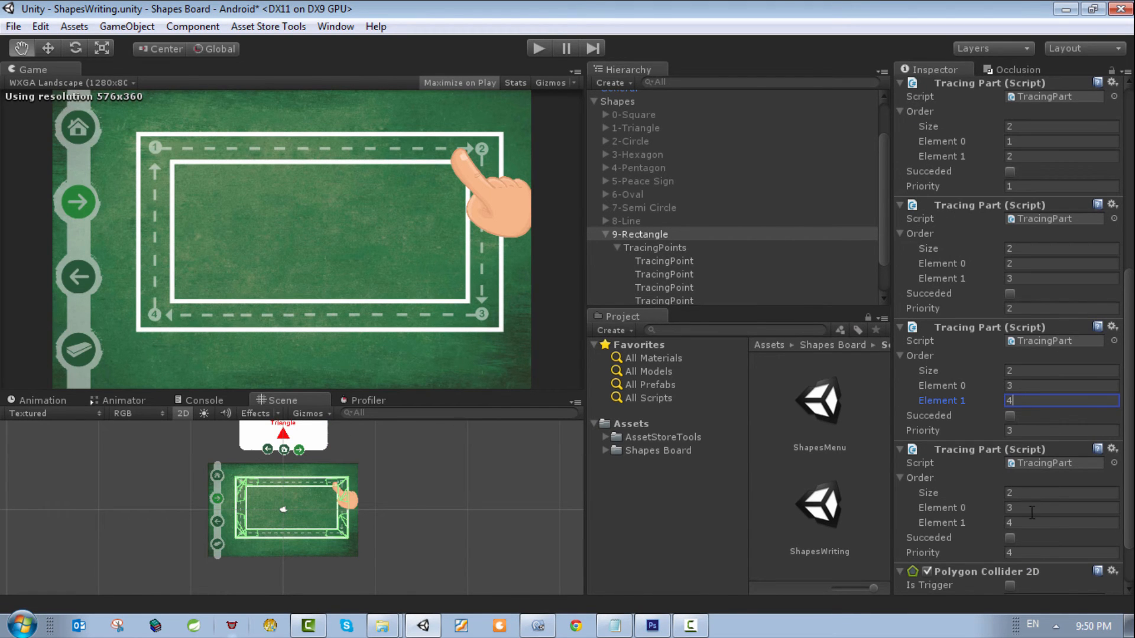
pyautogui.click(1031, 511)
pyautogui.write('4')
pyautogui.press('Tab')
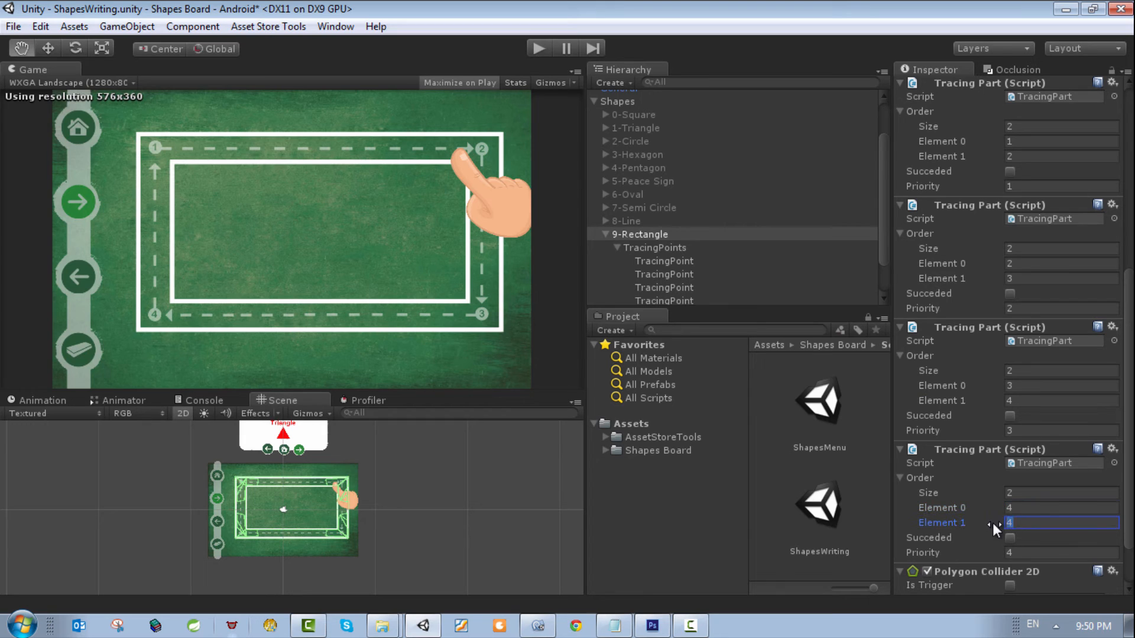
pyautogui.write('1')
pyautogui.click(1047, 495)
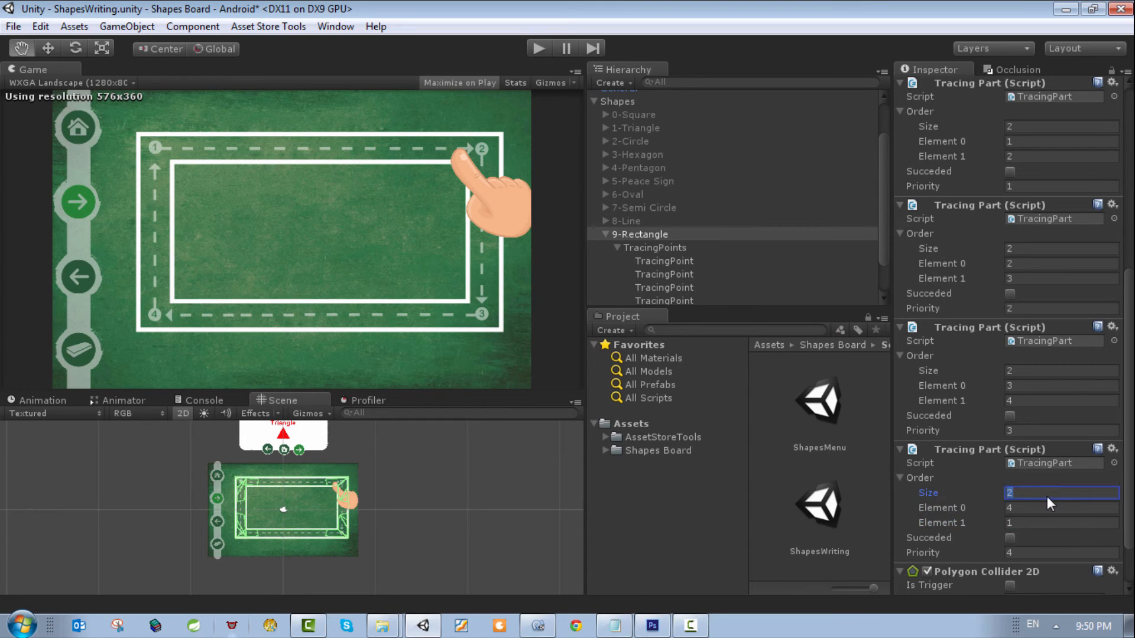
pyautogui.scroll(-3, 1045, 498)
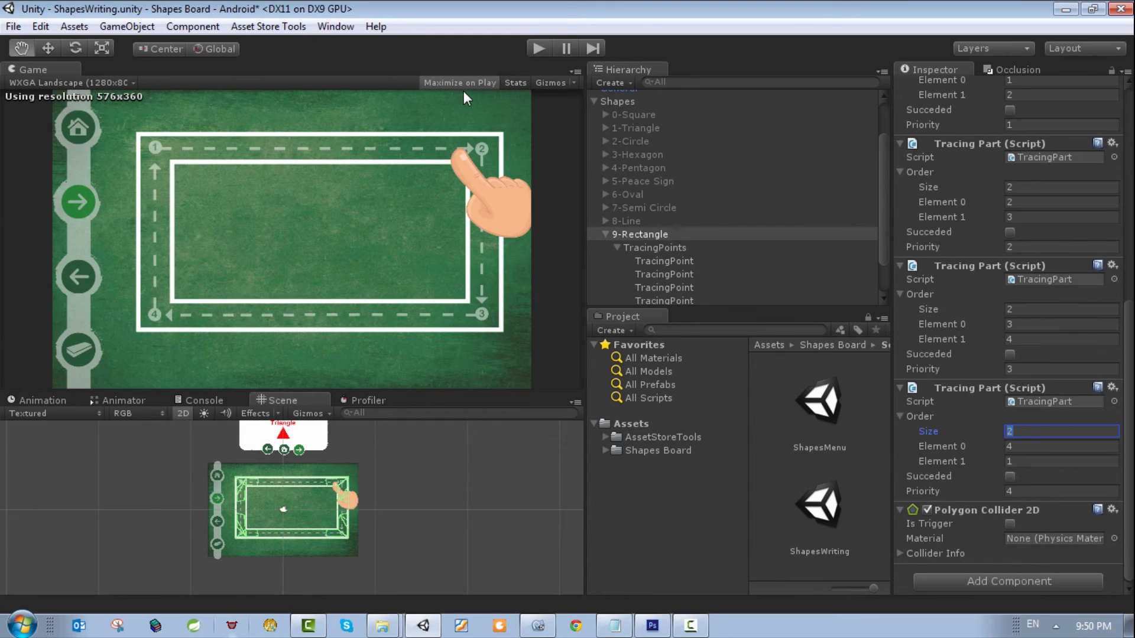
# Step: Test-run the scene, trace all four edges of the rectangle, dismiss the congratulation dialog and stop the run
pyautogui.click(545, 48)
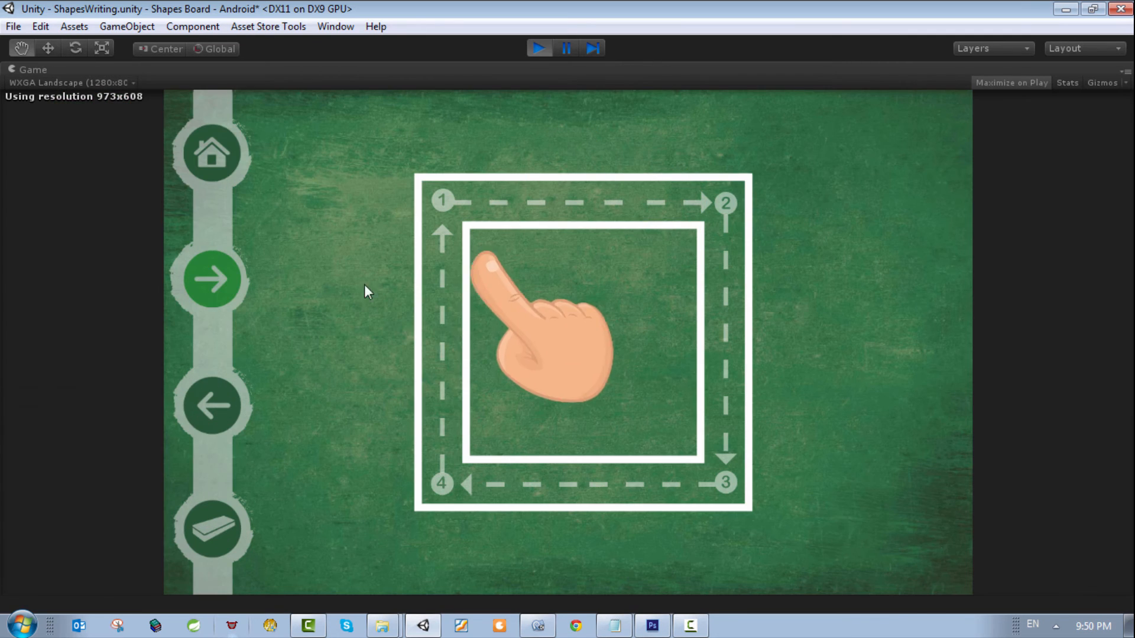
pyautogui.click(604, 474)
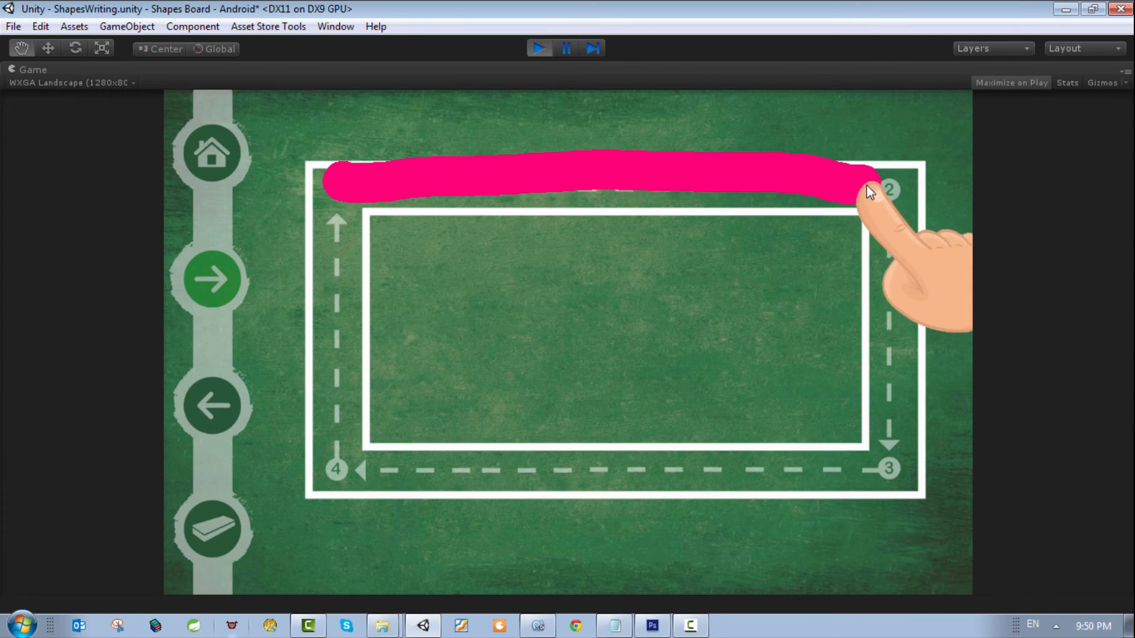
pyautogui.moveTo(904, 187)
pyautogui.mouseDown()
pyautogui.moveTo(901, 457)
pyautogui.moveTo(342, 471)
pyautogui.moveTo(352, 210)
pyautogui.mouseUp()
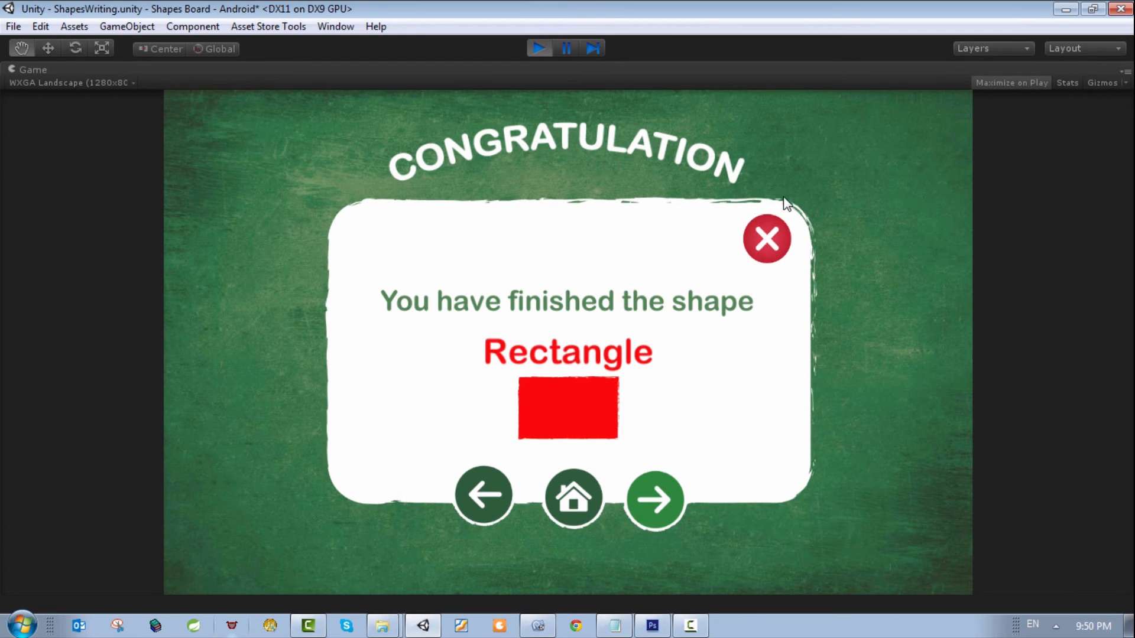
pyautogui.click(768, 239)
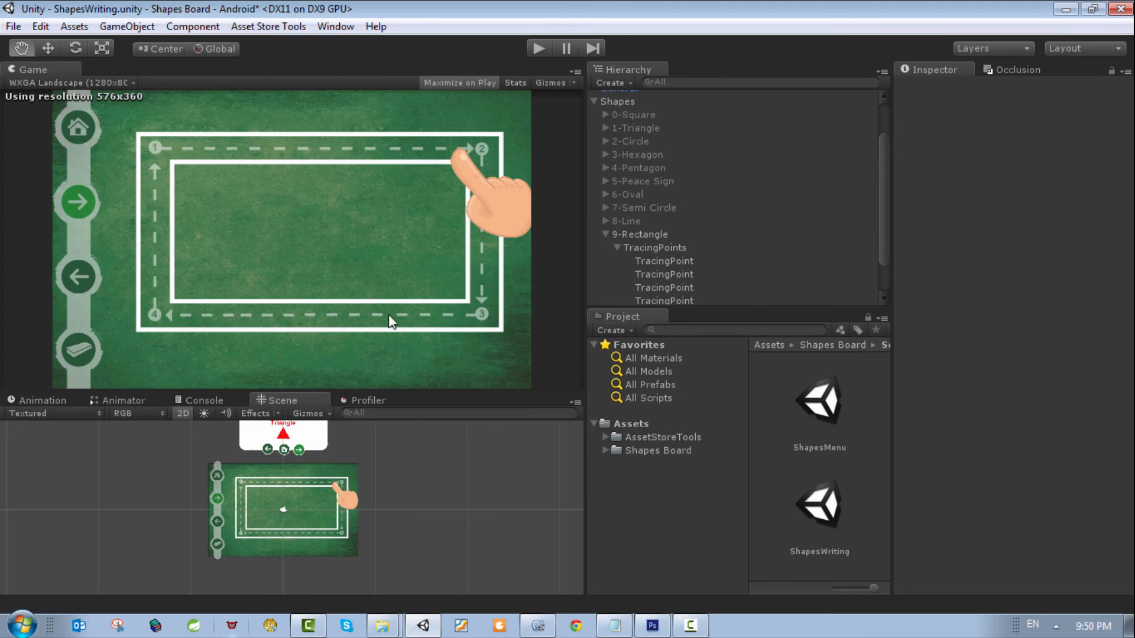
# Step: Examine WinDialog and its child objects, including the congratuation_text sprite and the Text Mesh of you-finished
pyautogui.click(606, 235)
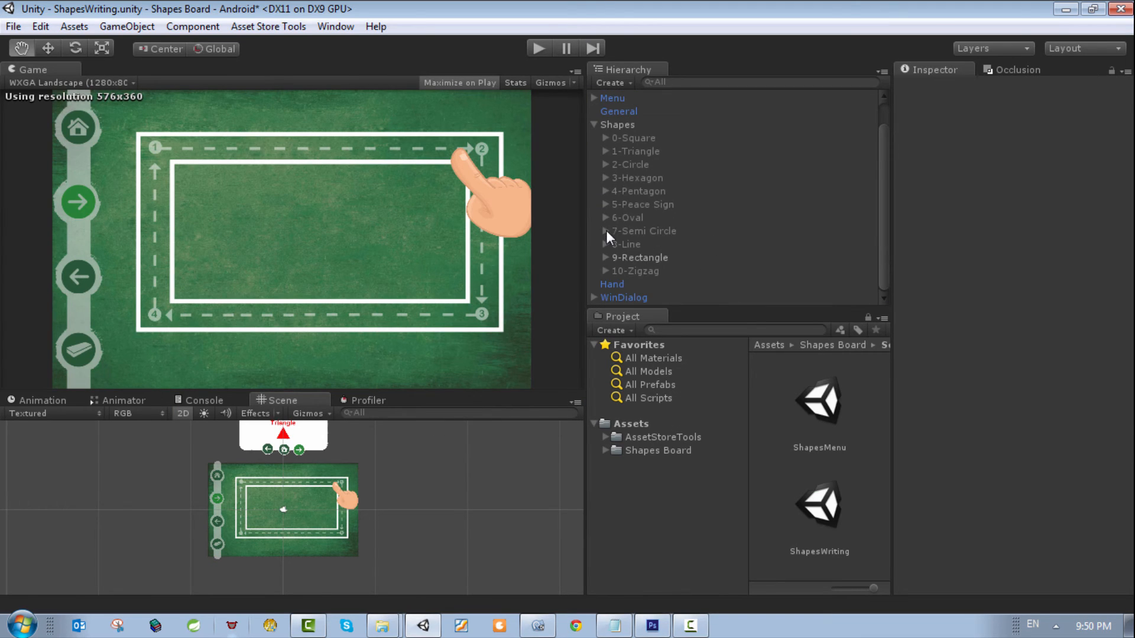
pyautogui.doubleClick(629, 295)
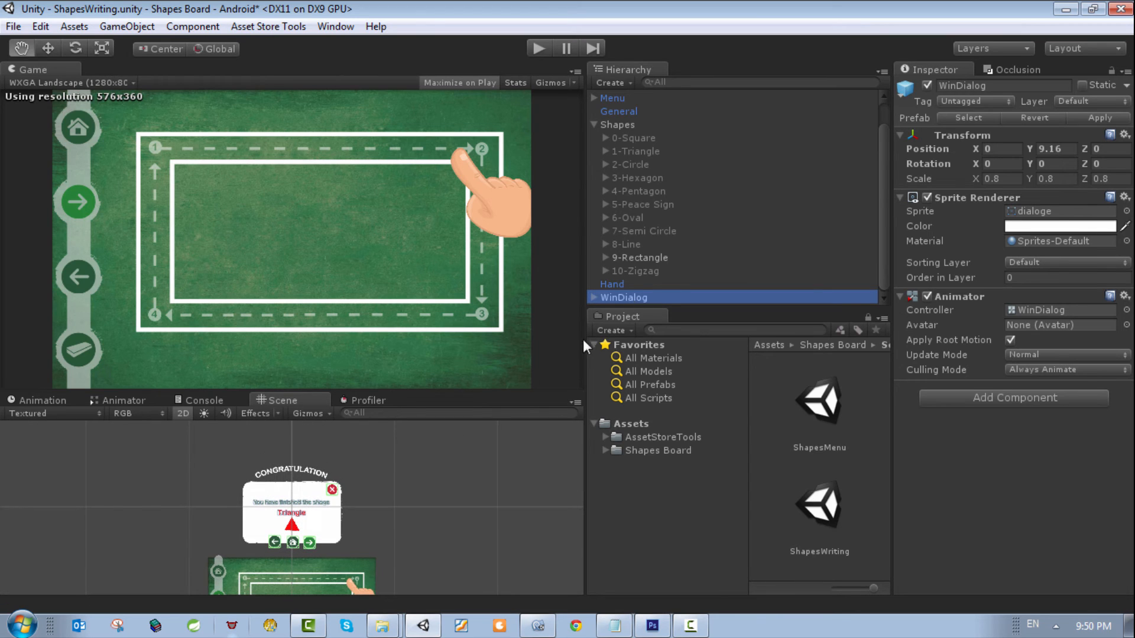
pyautogui.click(594, 297)
pyautogui.scroll(-3, 689, 256)
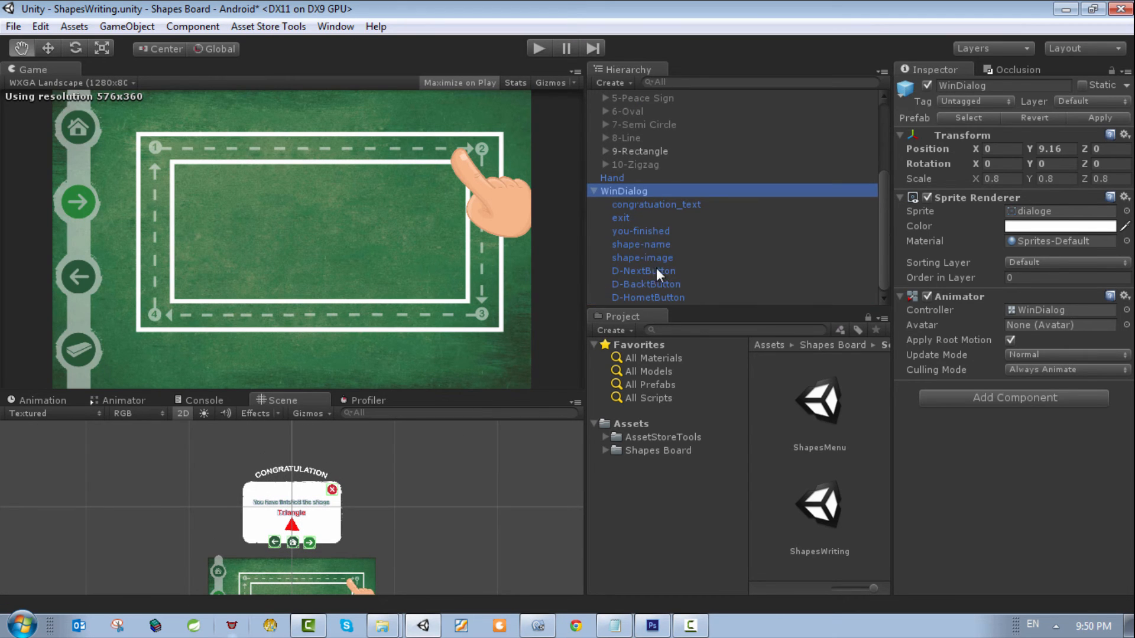
pyautogui.click(648, 203)
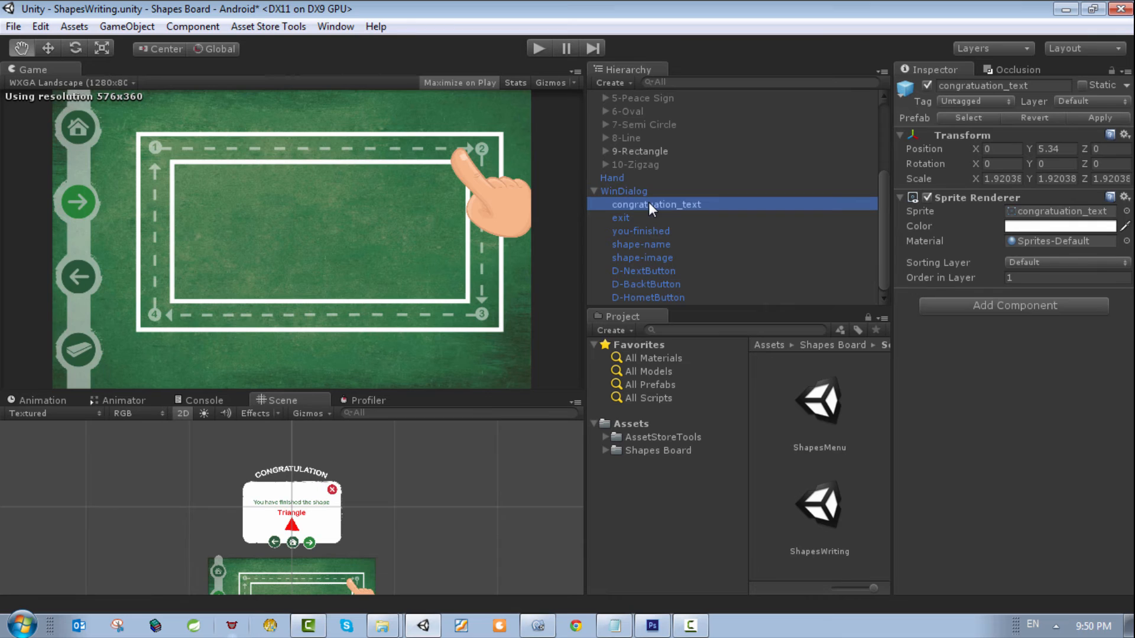
pyautogui.click(640, 245)
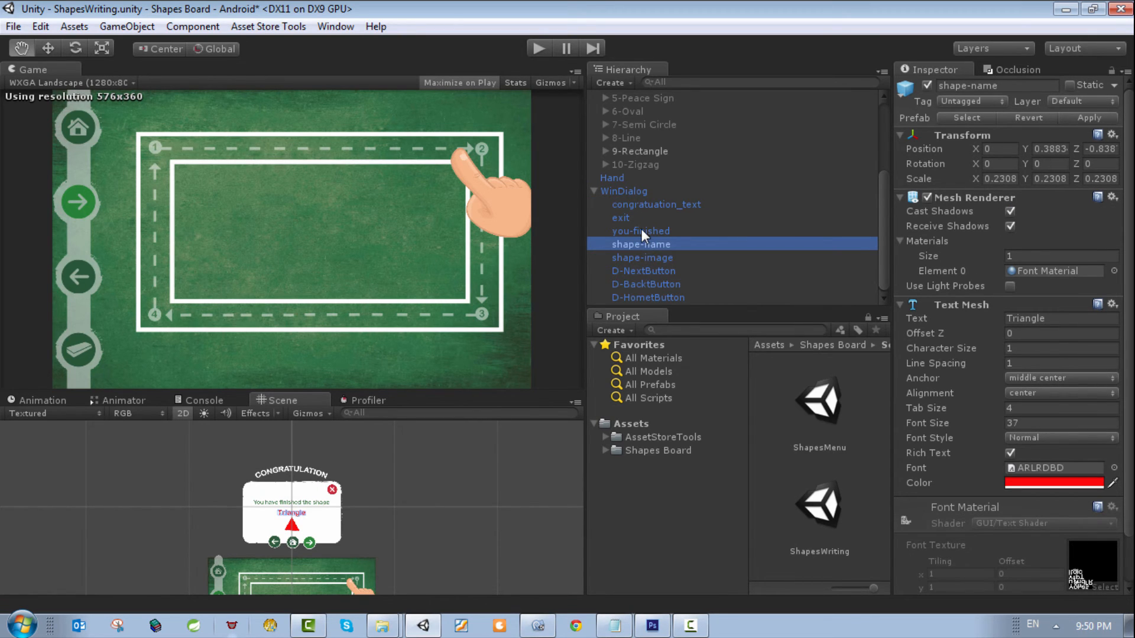
pyautogui.doubleClick(641, 230)
pyautogui.scroll(3, 331, 526)
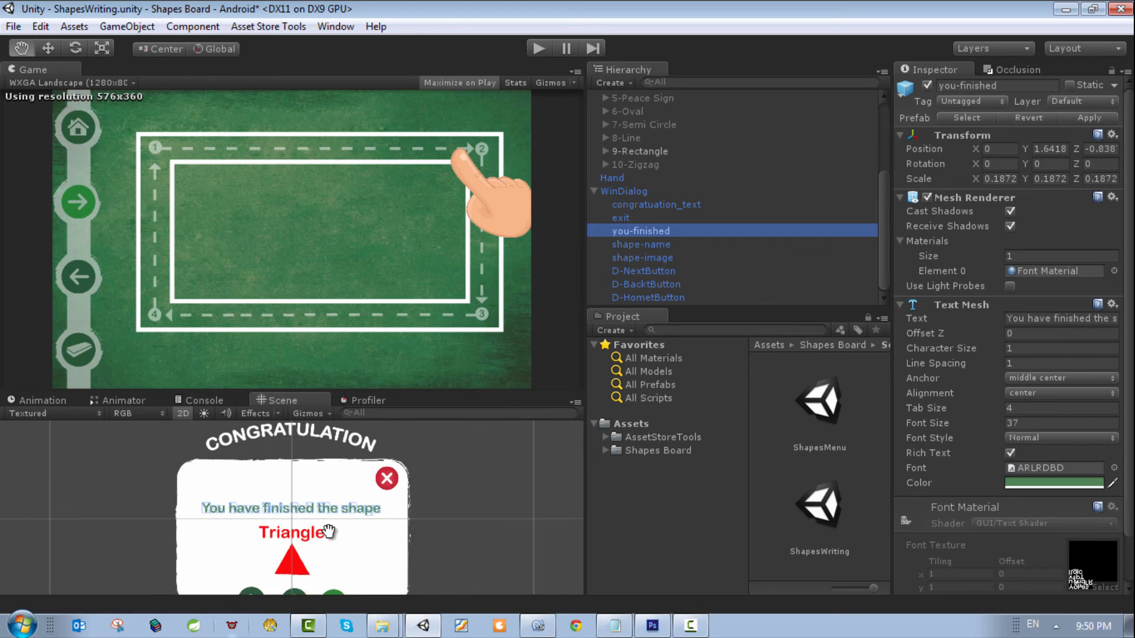
pyautogui.scroll(2, 329, 531)
pyautogui.moveTo(1045, 318); pyautogui.dragTo(1123, 322)
pyautogui.click(1062, 319)
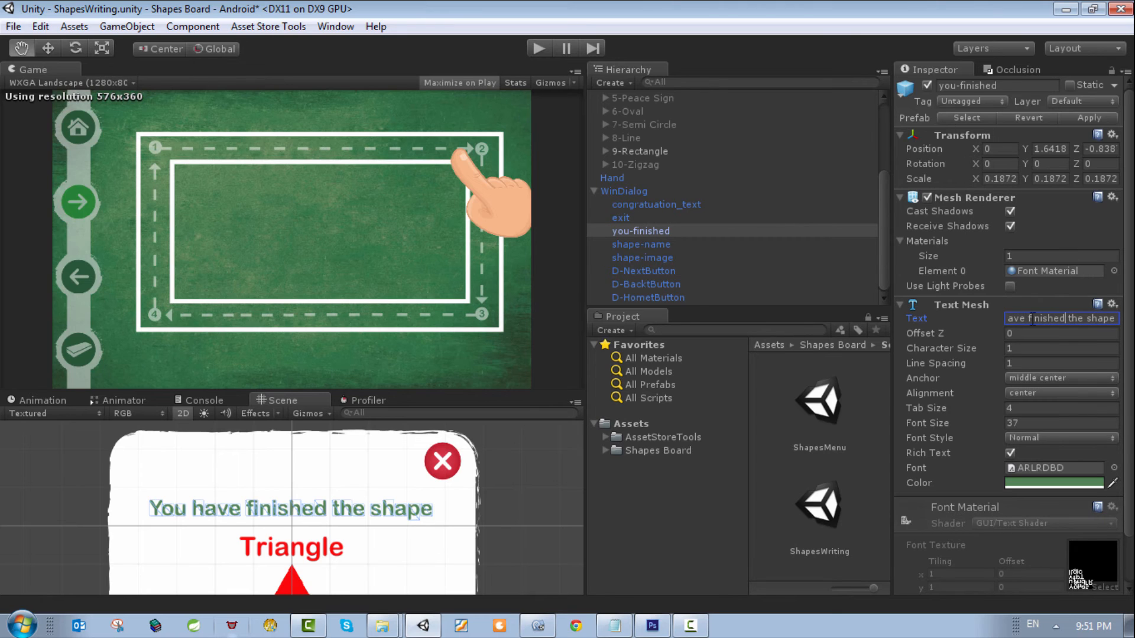
# Step: Examine the shape-image sprite and the shape-name text inside WinDialog
pyautogui.doubleClick(636, 258)
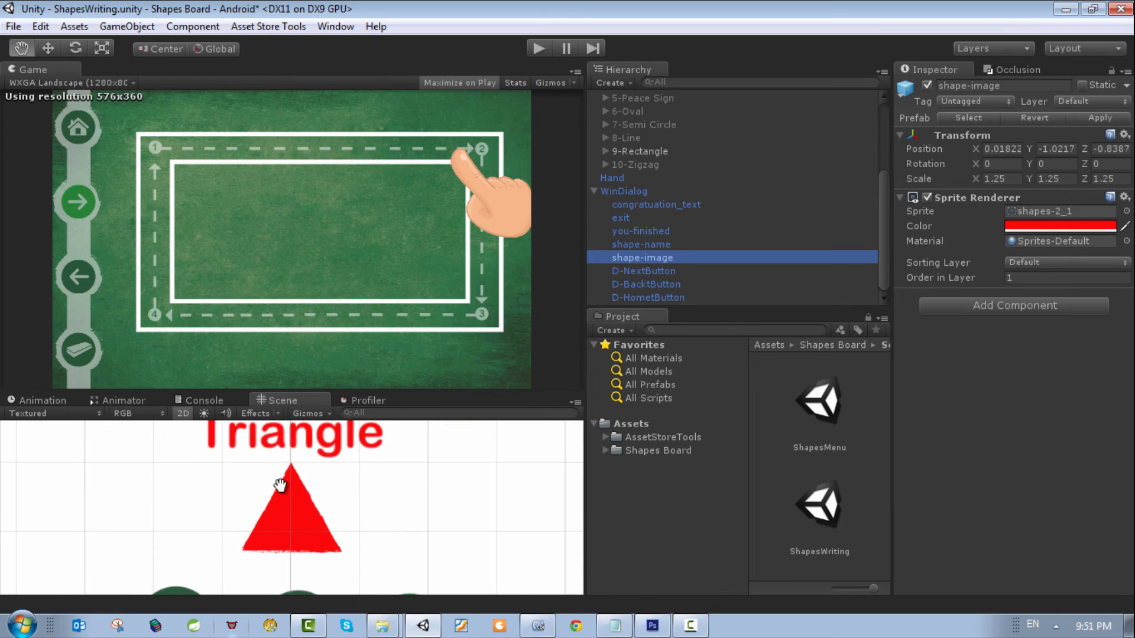
pyautogui.scroll(-2, 361, 481)
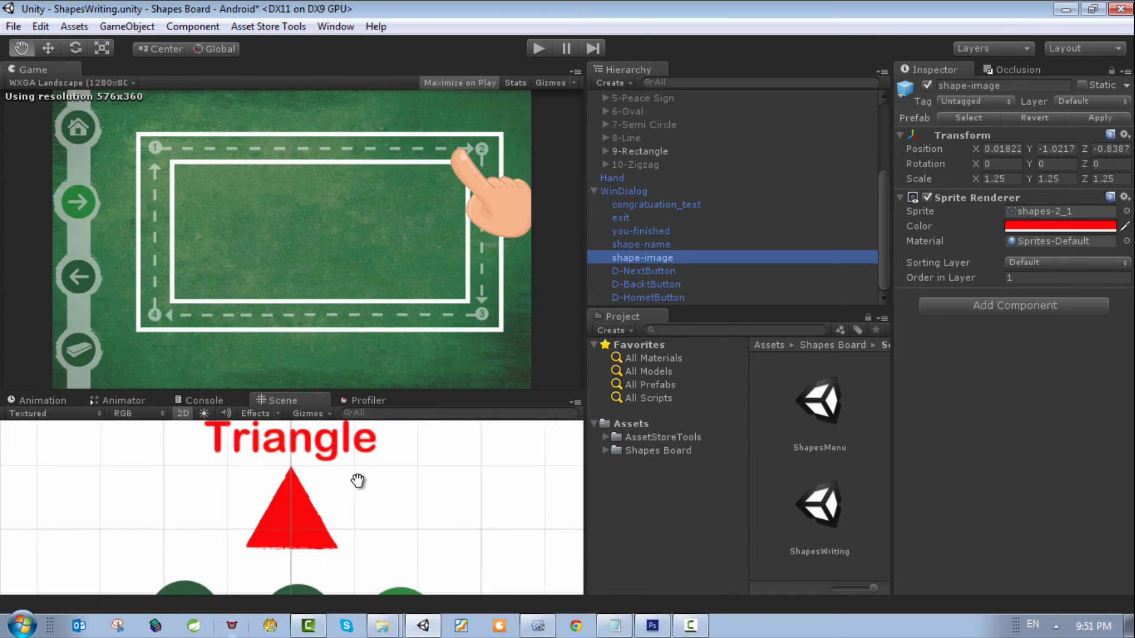
pyautogui.doubleClick(661, 243)
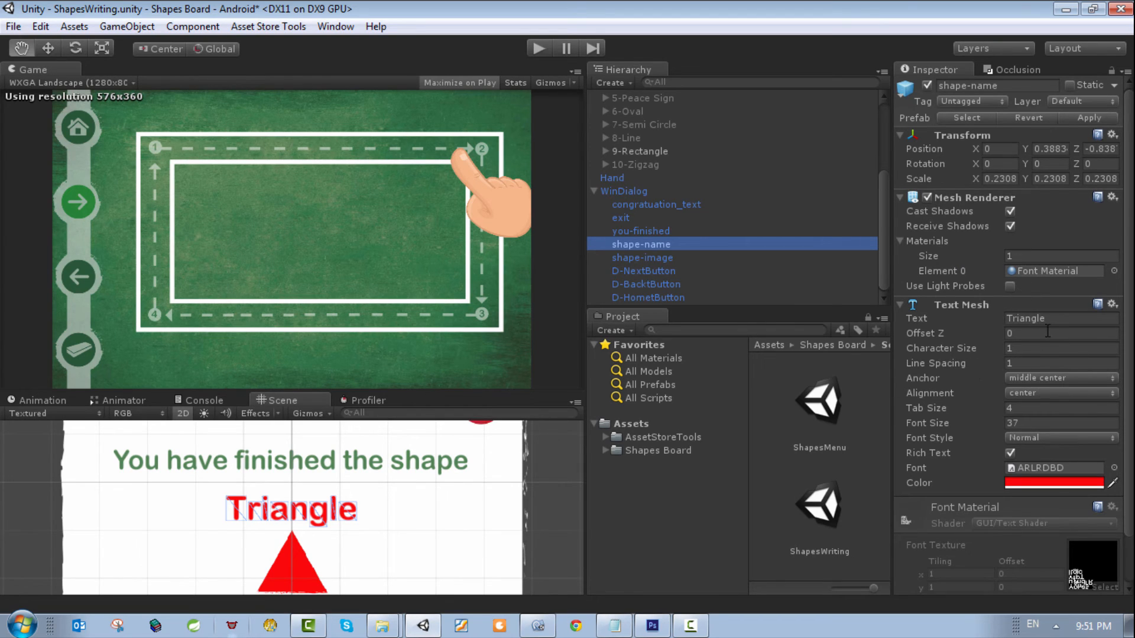
pyautogui.click(1034, 318)
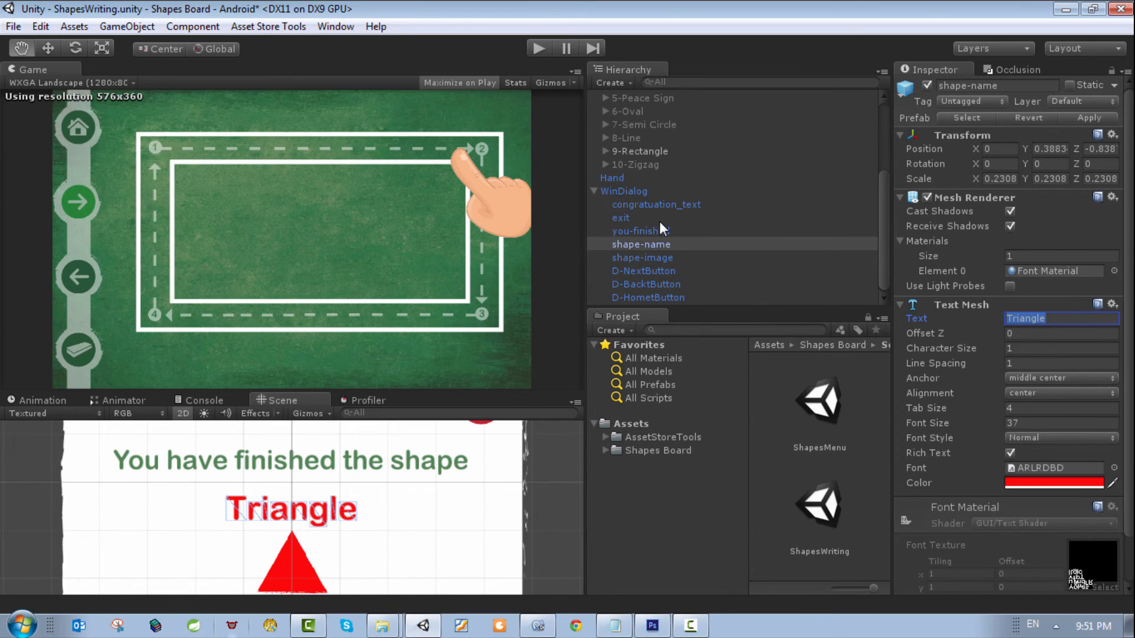
pyautogui.click(645, 257)
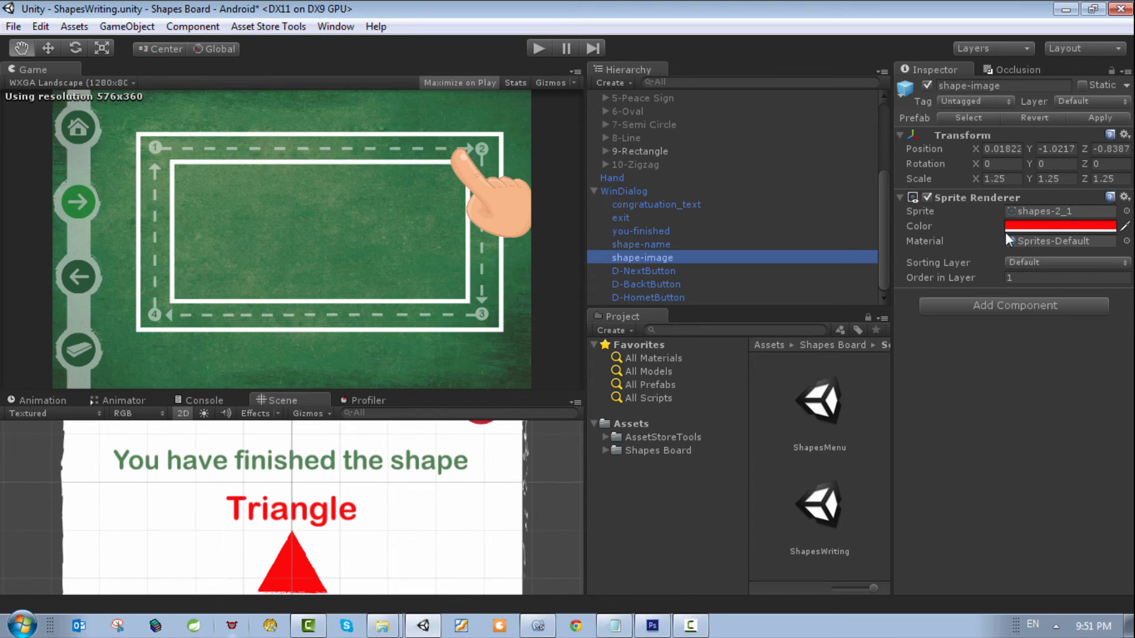
# Step: Collapse WinDialog in the object list and deactivate the 9-Rectangle object
pyautogui.click(597, 189)
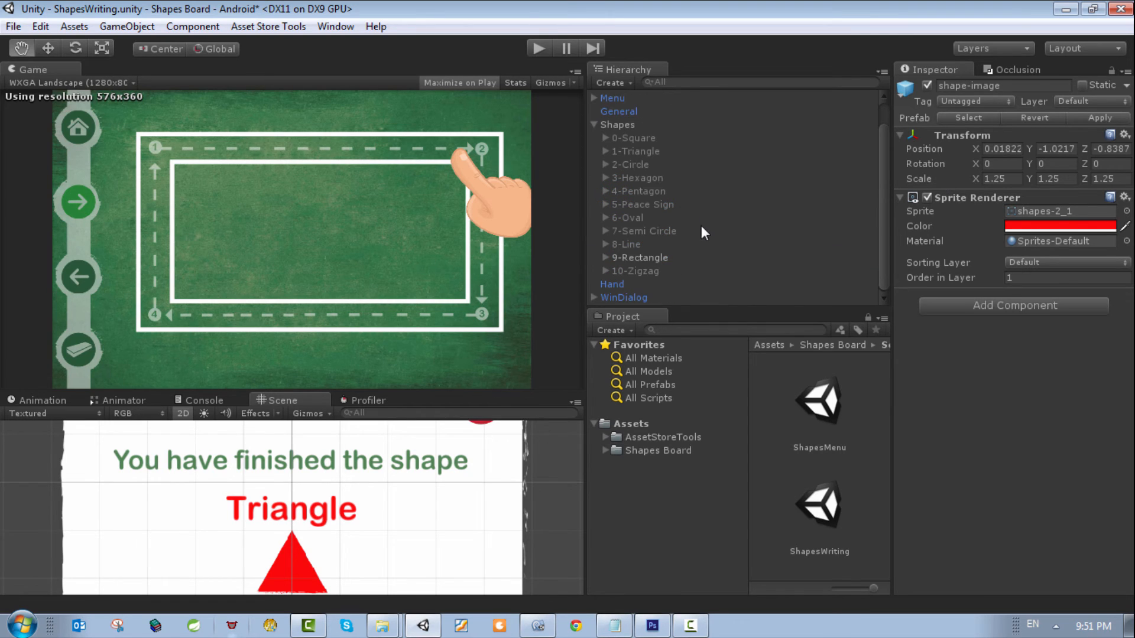
pyautogui.click(653, 258)
pyautogui.click(928, 85)
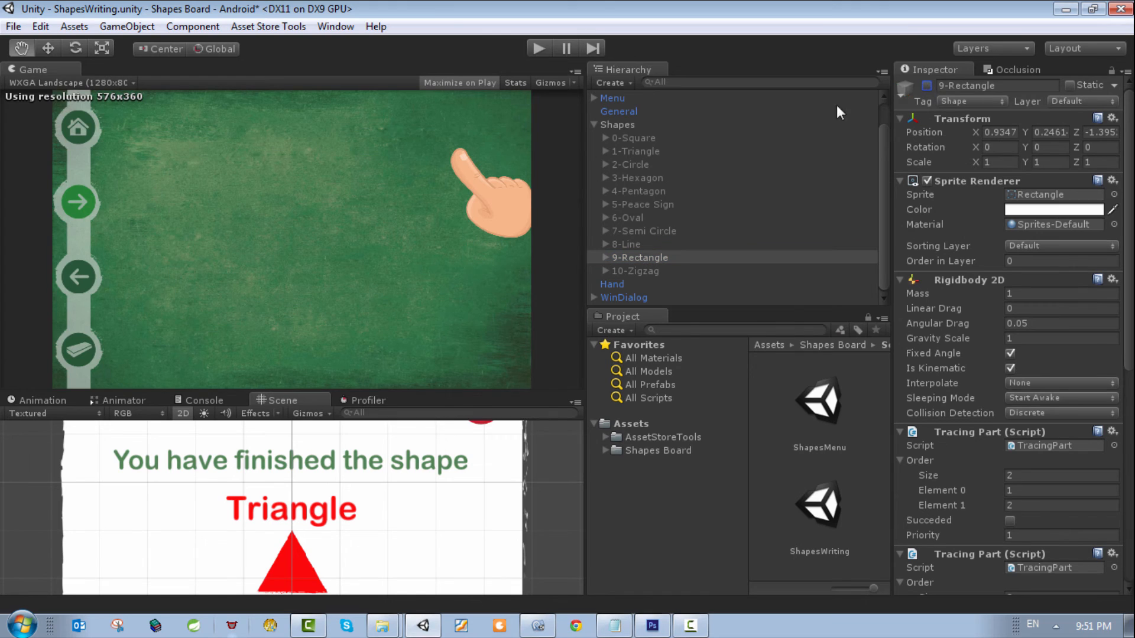
# Step: Examine the Shapes and SSprites arrays in the Writing Handler script of the Shapes object
pyautogui.click(616, 98)
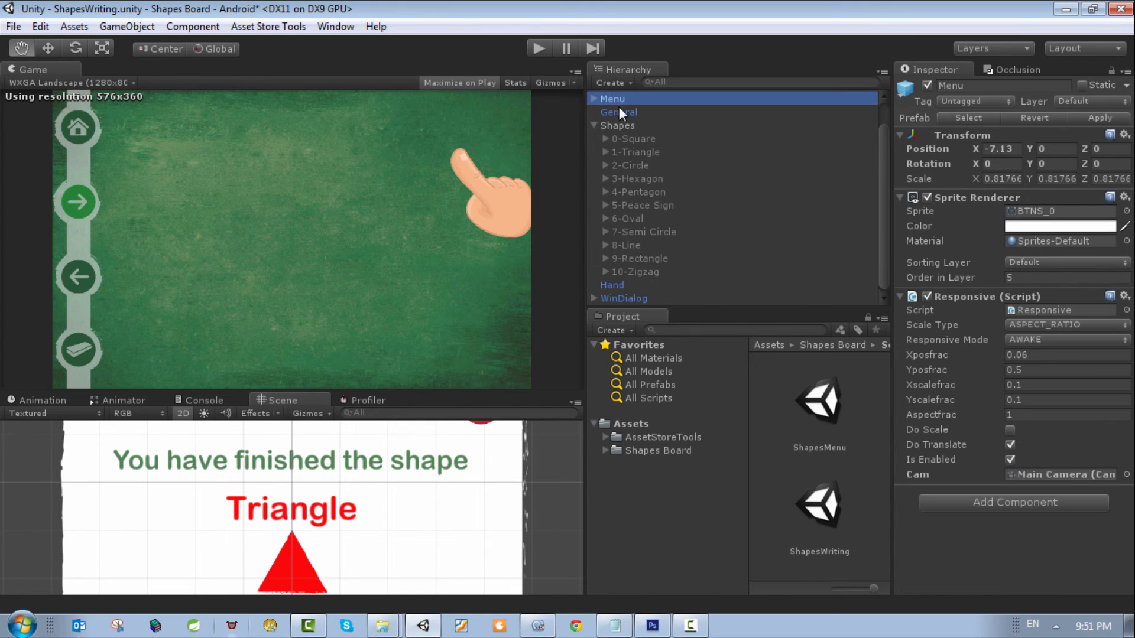
pyautogui.scroll(1, 623, 137)
pyautogui.click(626, 154)
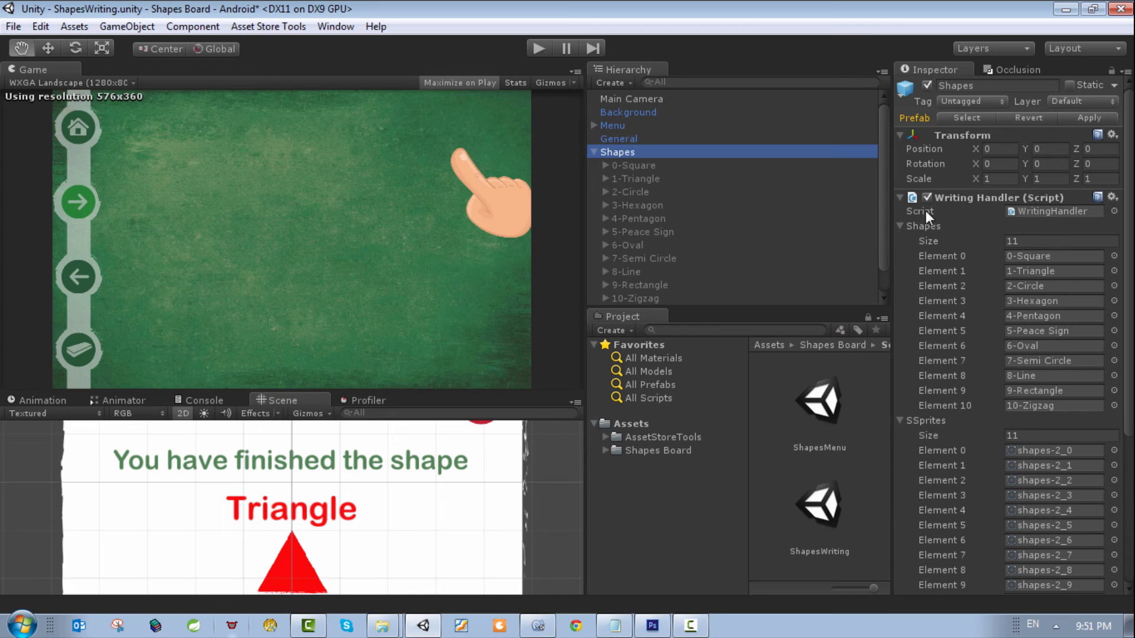
pyautogui.click(901, 226)
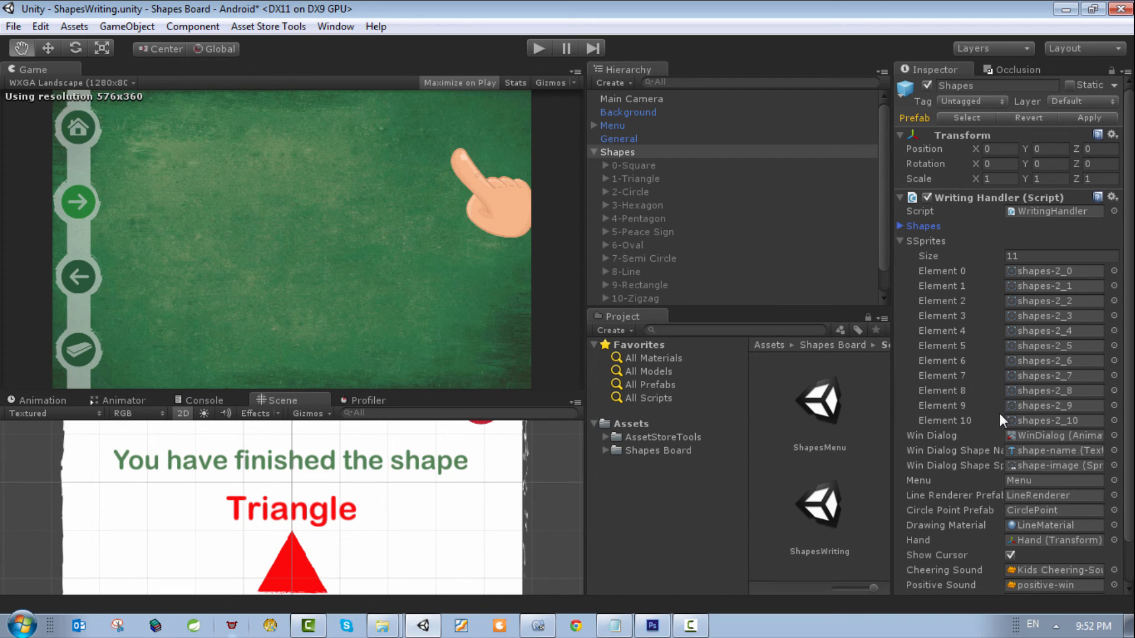
pyautogui.scroll(-2, 294, 570)
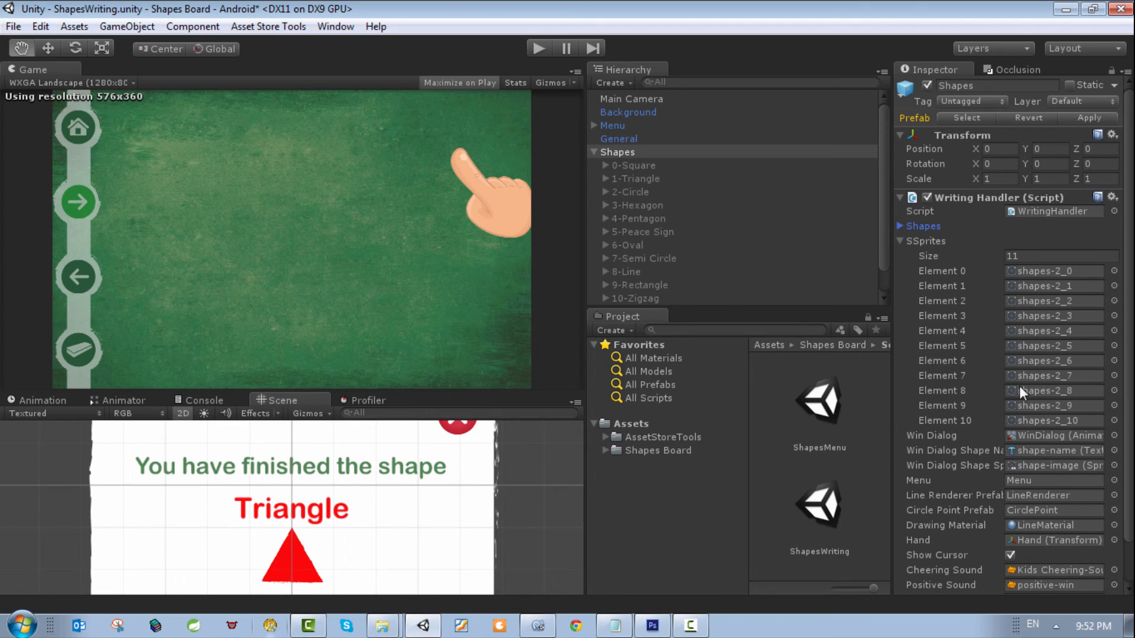
# Step: Try coloured sprites for Element 9 of the SSprites array, leaving it set to shapes_1
pyautogui.click(1114, 405)
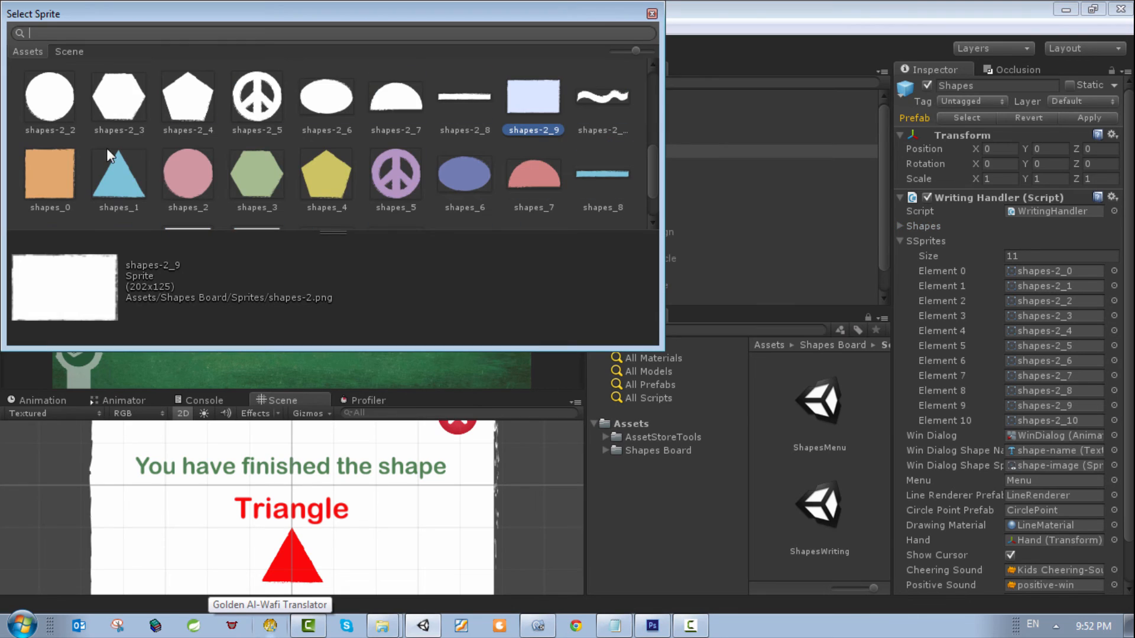
pyautogui.click(261, 165)
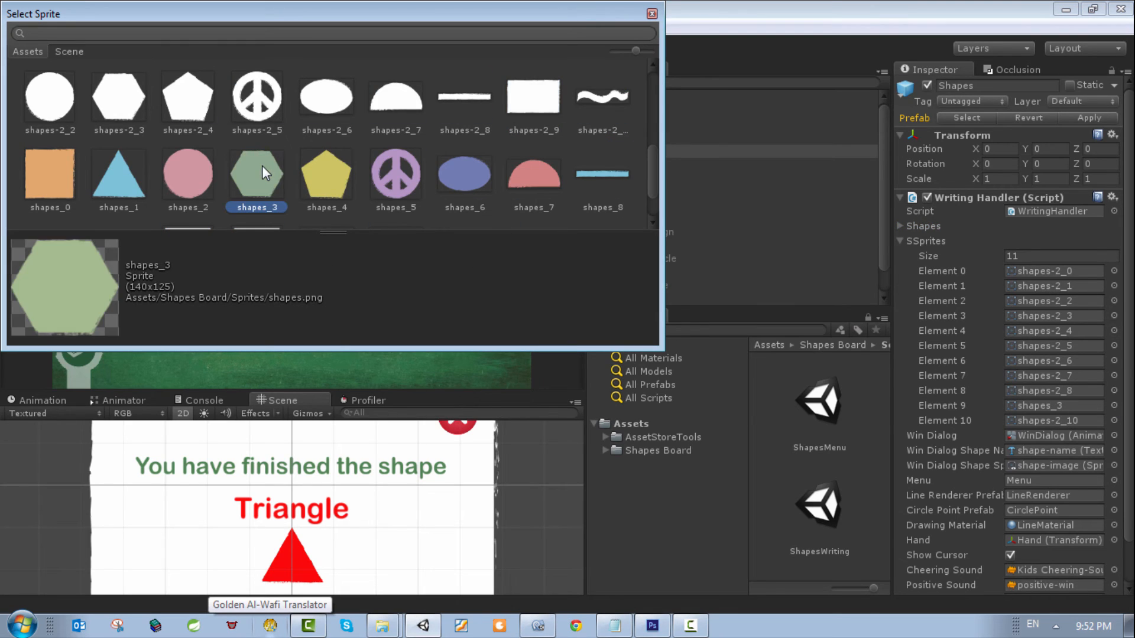
pyautogui.click(137, 170)
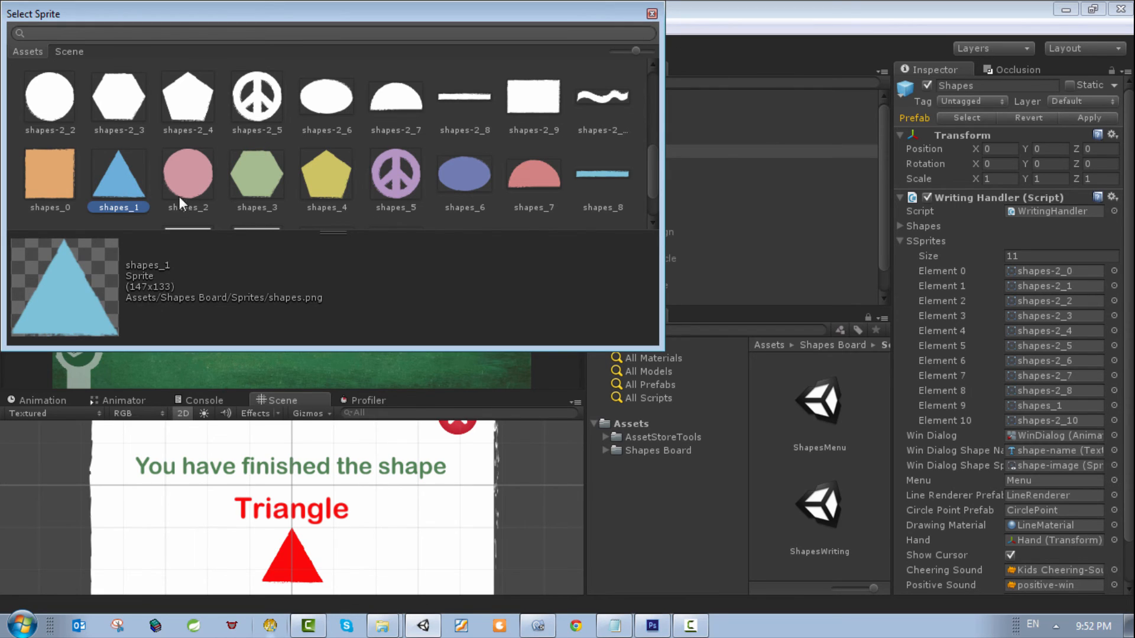
pyautogui.scroll(-2, 405, 136)
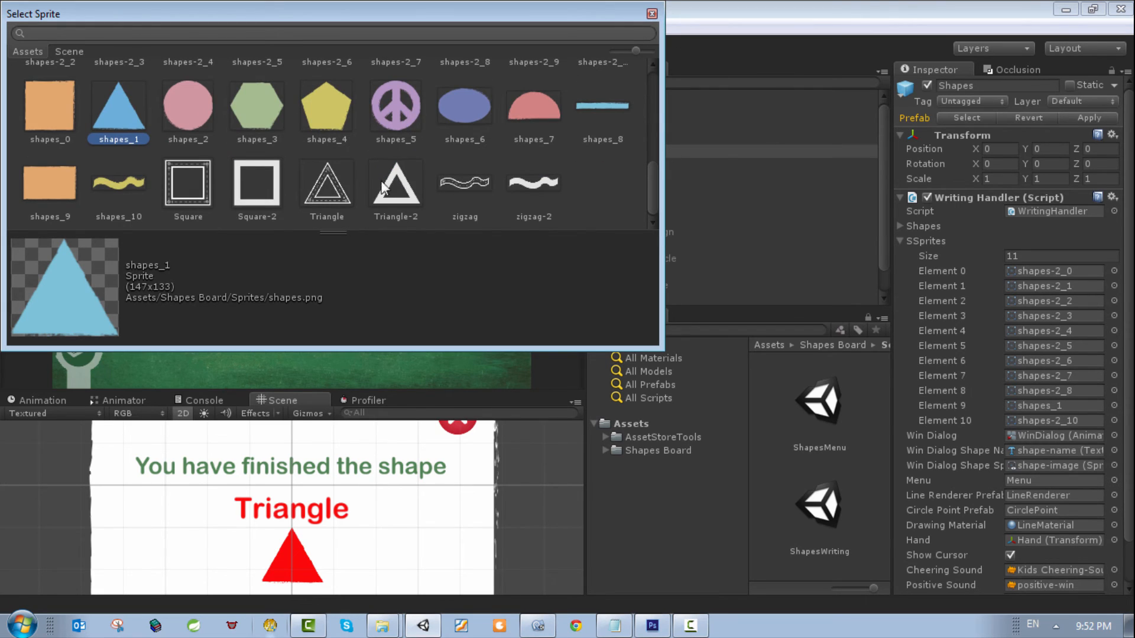
pyautogui.scroll(2, 188, 155)
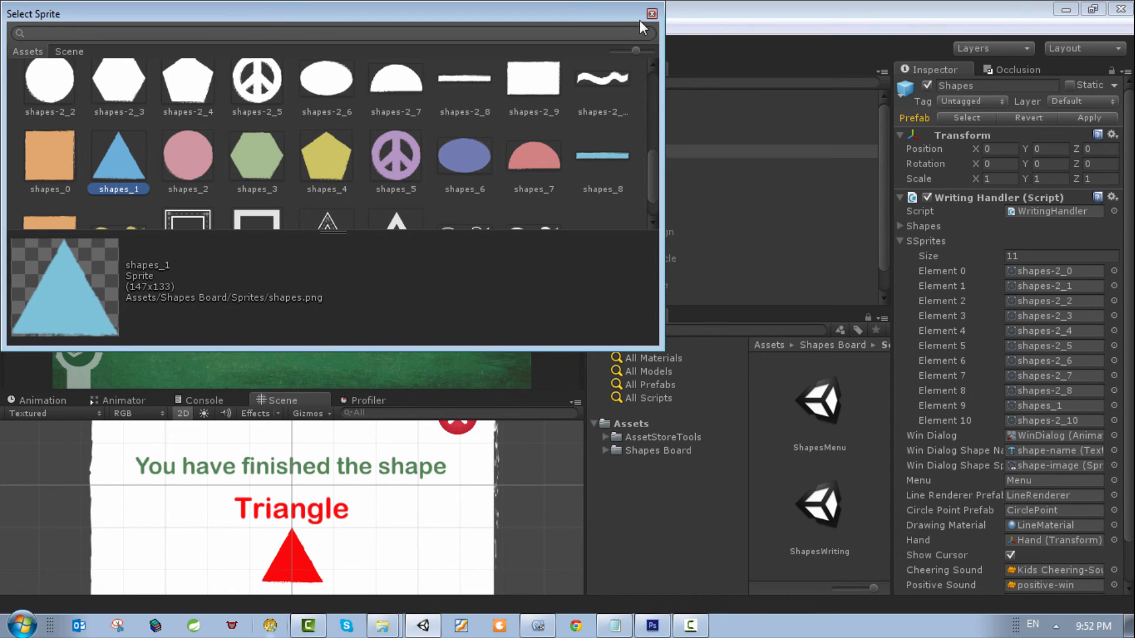
pyautogui.click(188, 159)
pyautogui.click(141, 161)
pyautogui.click(651, 14)
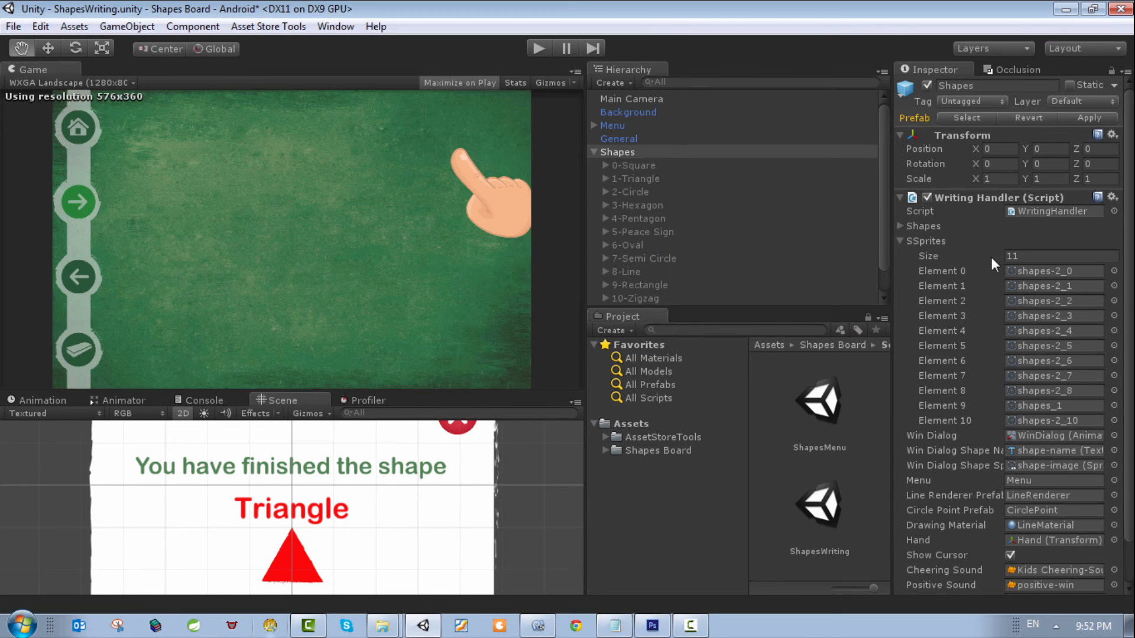
# Step: Check the 9-Rectangle object, then assign the white rectangle sprite shapes-2_9 to Element 9 of the Shapes object's SSprites array
pyautogui.scroll(-2, 650, 221)
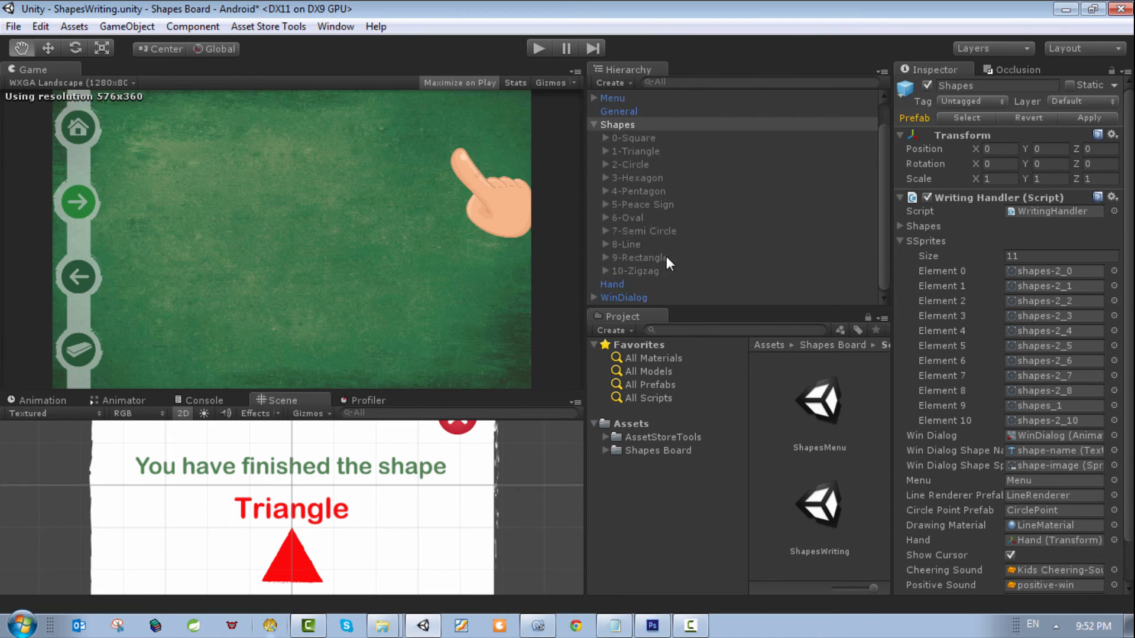
pyautogui.click(648, 258)
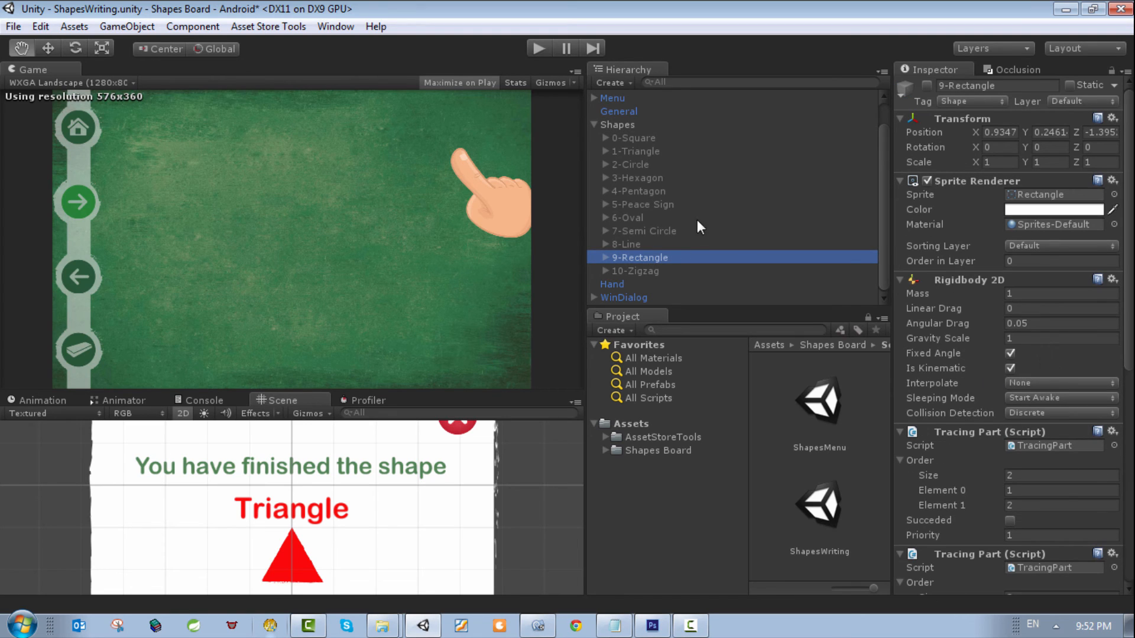
pyautogui.click(626, 125)
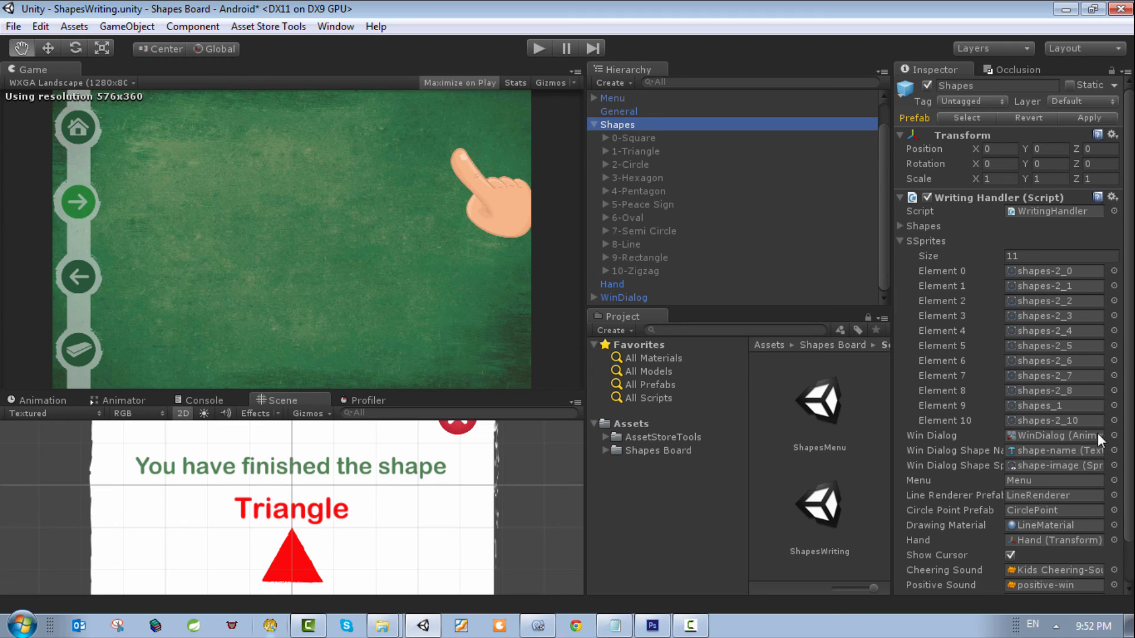
pyautogui.scroll(-2, 1023, 413)
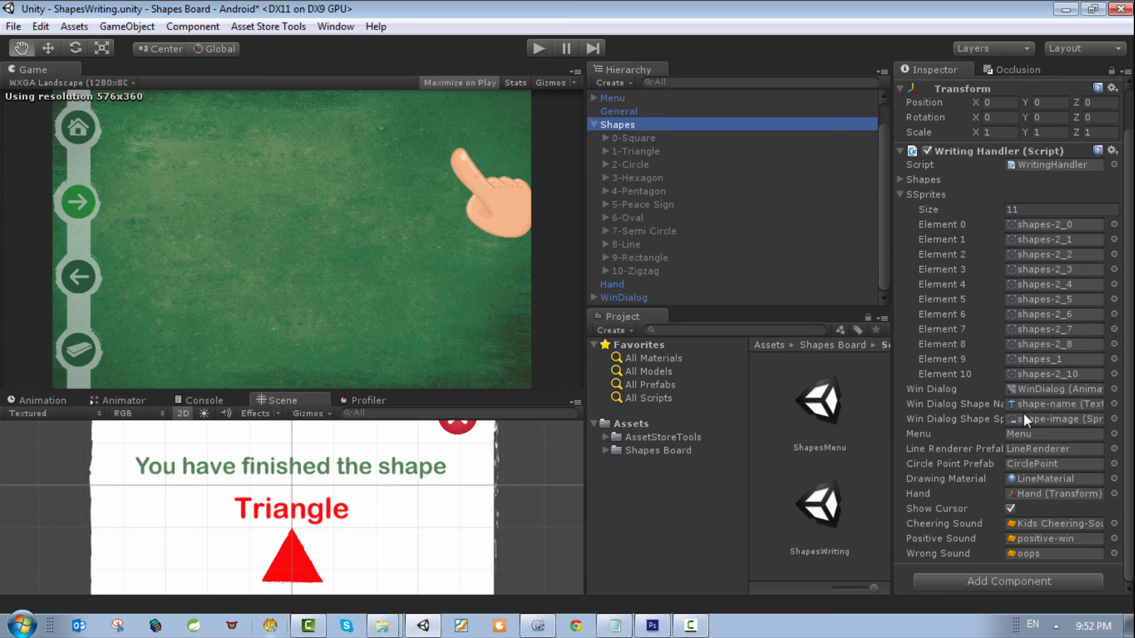
pyautogui.click(1114, 359)
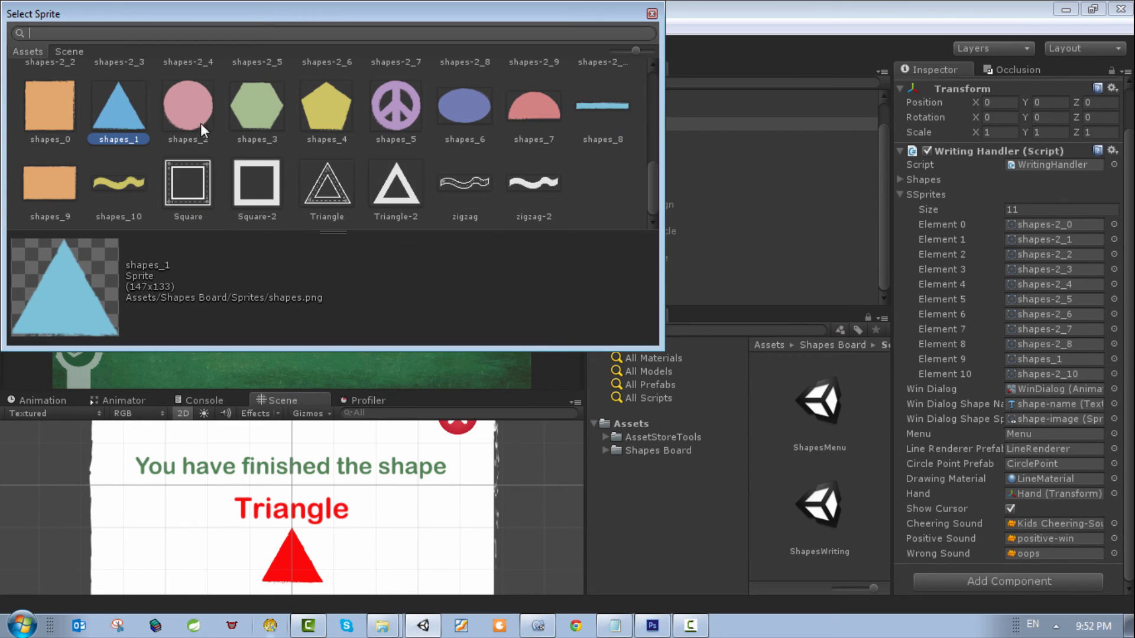
pyautogui.scroll(3, 473, 142)
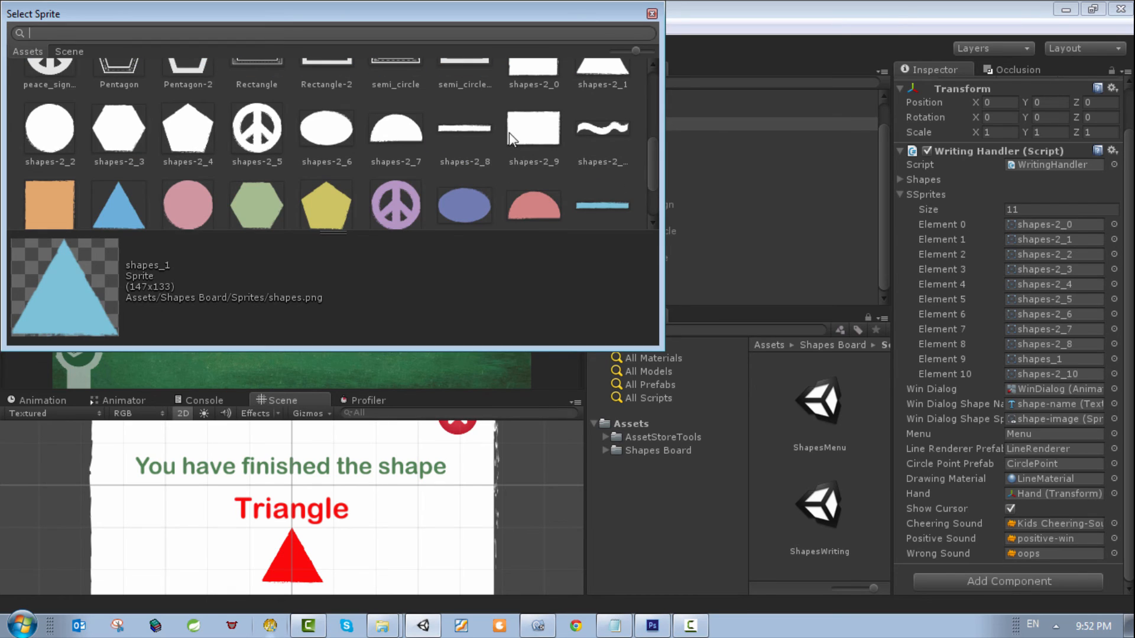
pyautogui.click(523, 136)
pyautogui.doubleClick(533, 131)
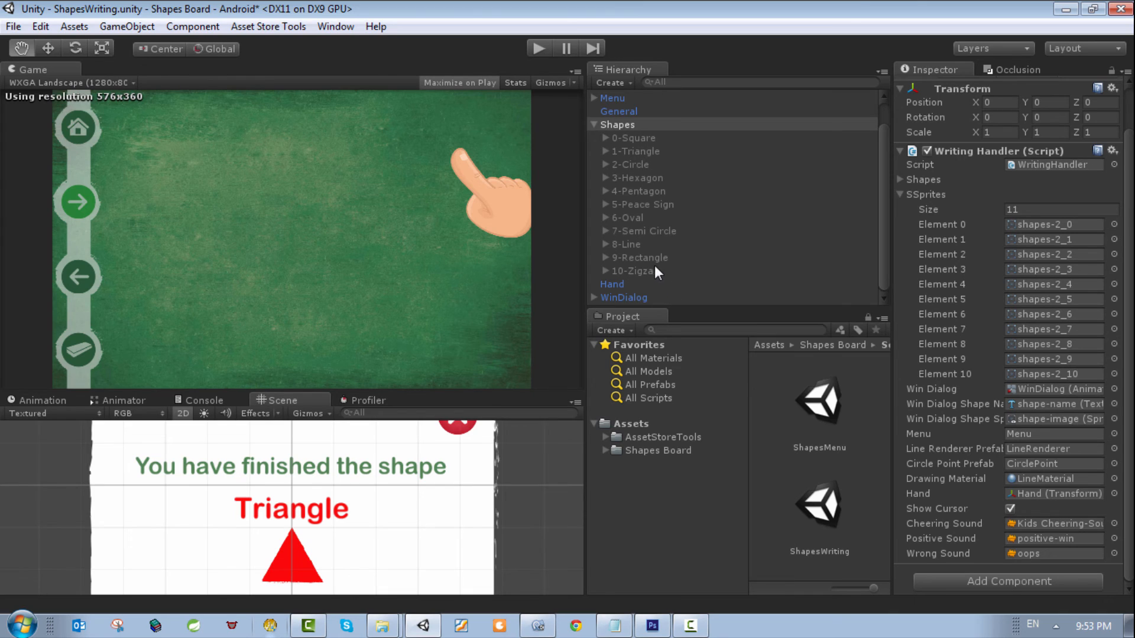
# Step: Play the scene, choose the rectangle from the shapes menu, trace it until the win dialog opens, and stop playback
pyautogui.click(631, 258)
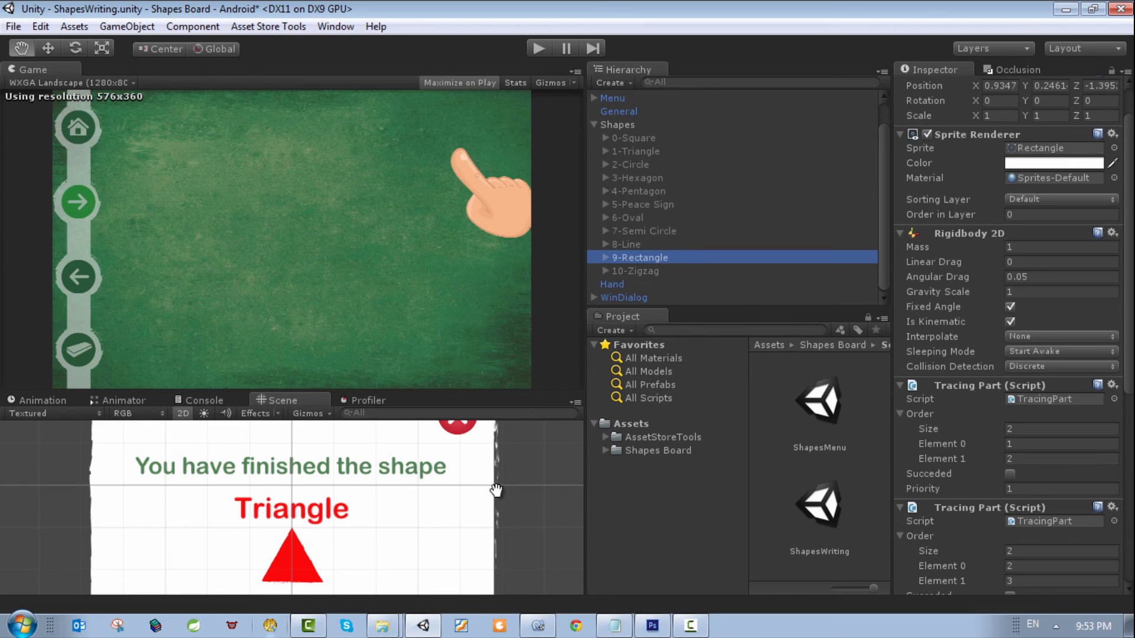
pyautogui.scroll(-2, 506, 498)
pyautogui.scroll(-2, 506, 504)
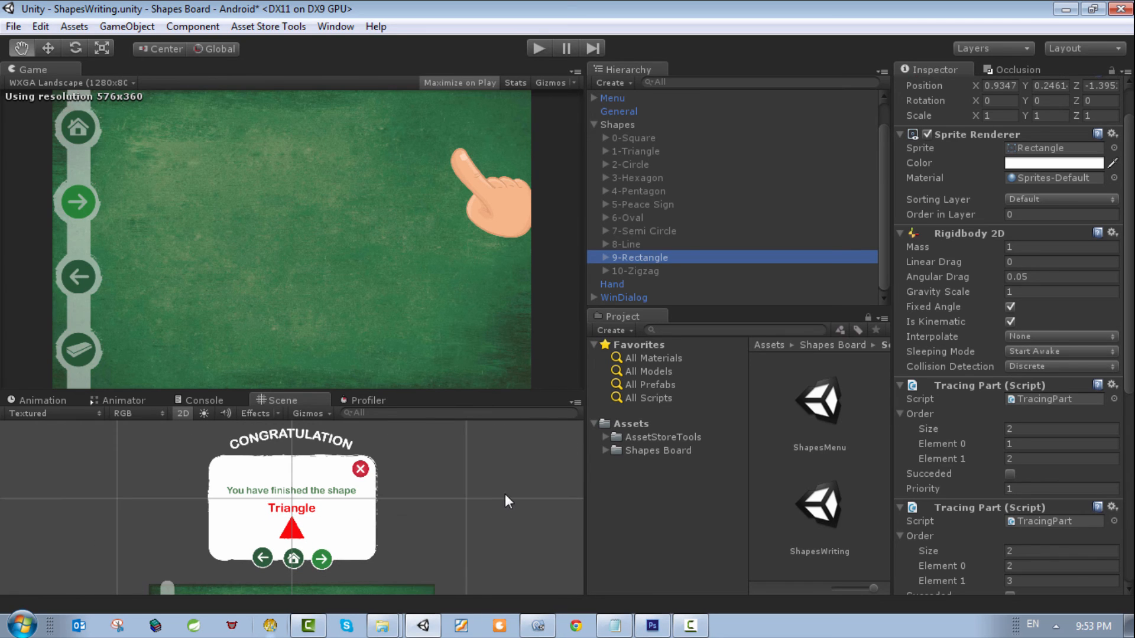
pyautogui.click(540, 46)
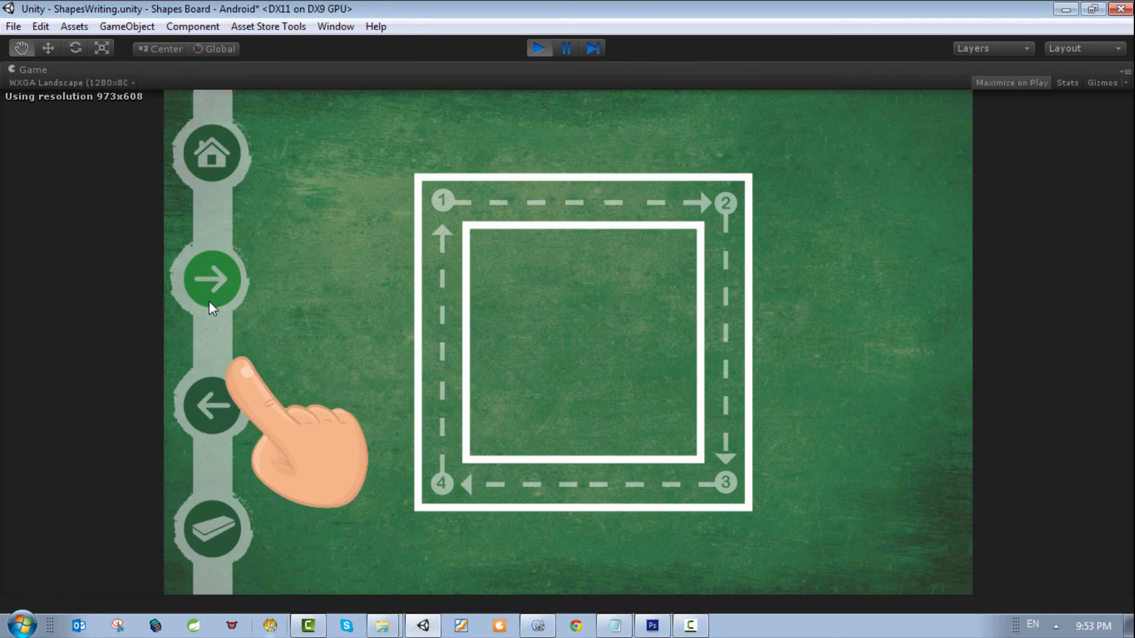
pyautogui.click(218, 151)
pyautogui.click(569, 498)
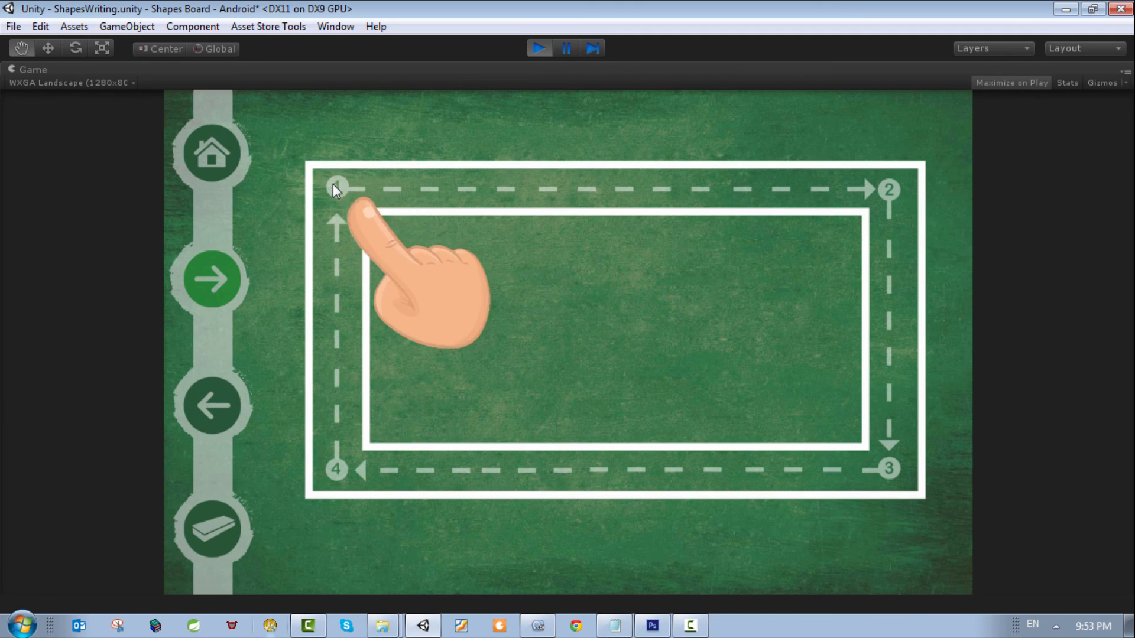
pyautogui.moveTo(322, 177)
pyautogui.mouseDown()
pyautogui.moveTo(886, 180)
pyautogui.moveTo(896, 462)
pyautogui.moveTo(719, 483)
pyautogui.mouseUp()
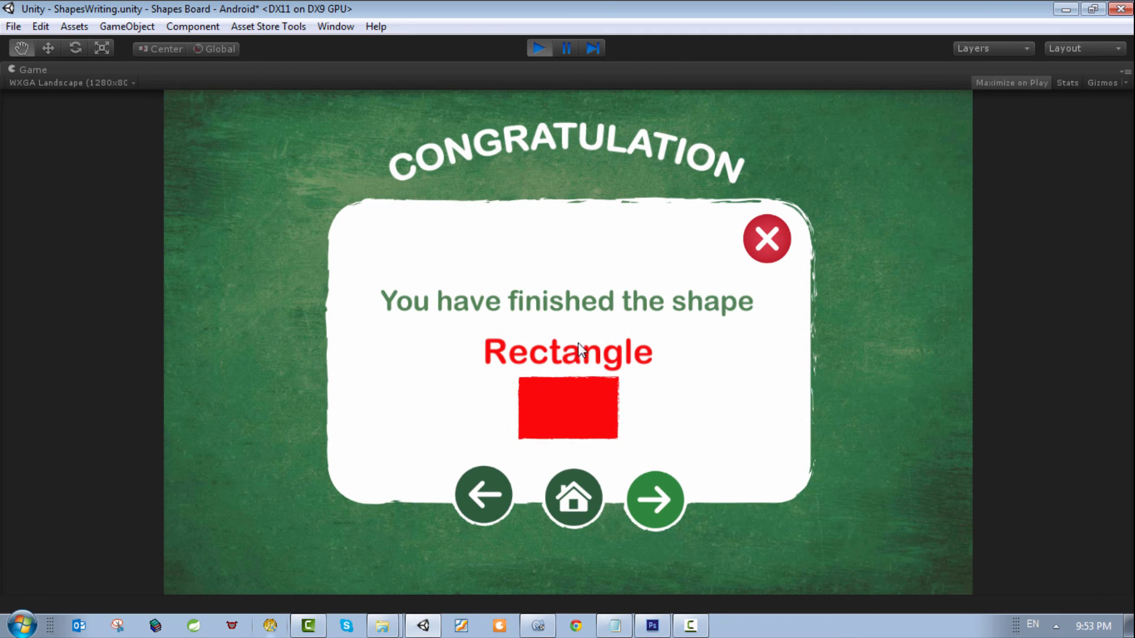
pyautogui.click(538, 48)
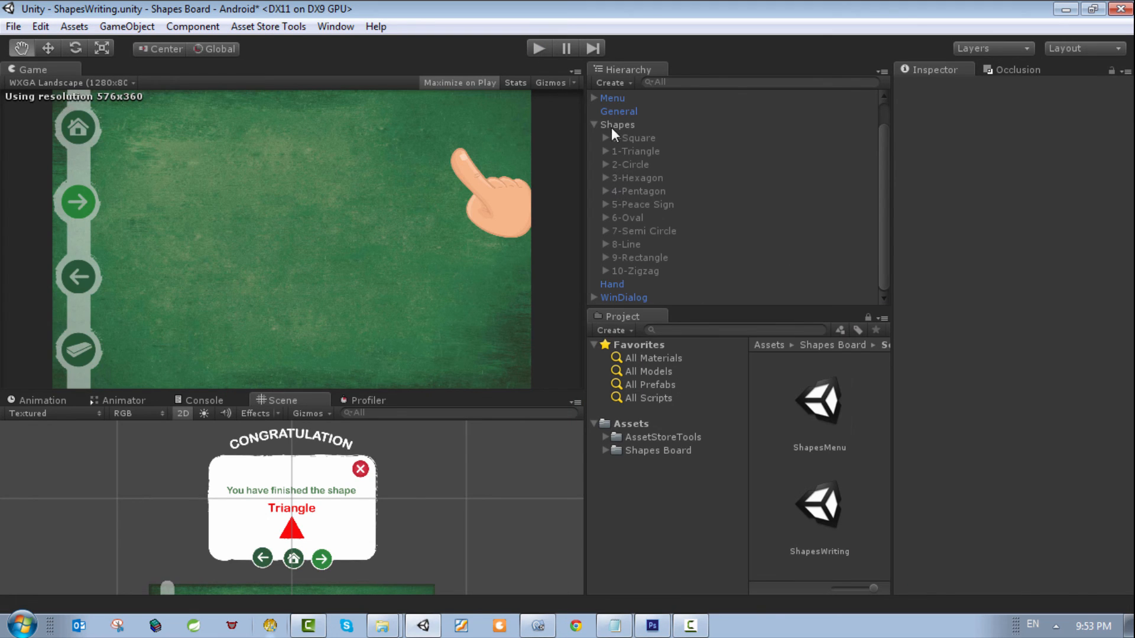
# Step: Rename the 9-Rectangle object as 9-Rectangless
pyautogui.click(615, 126)
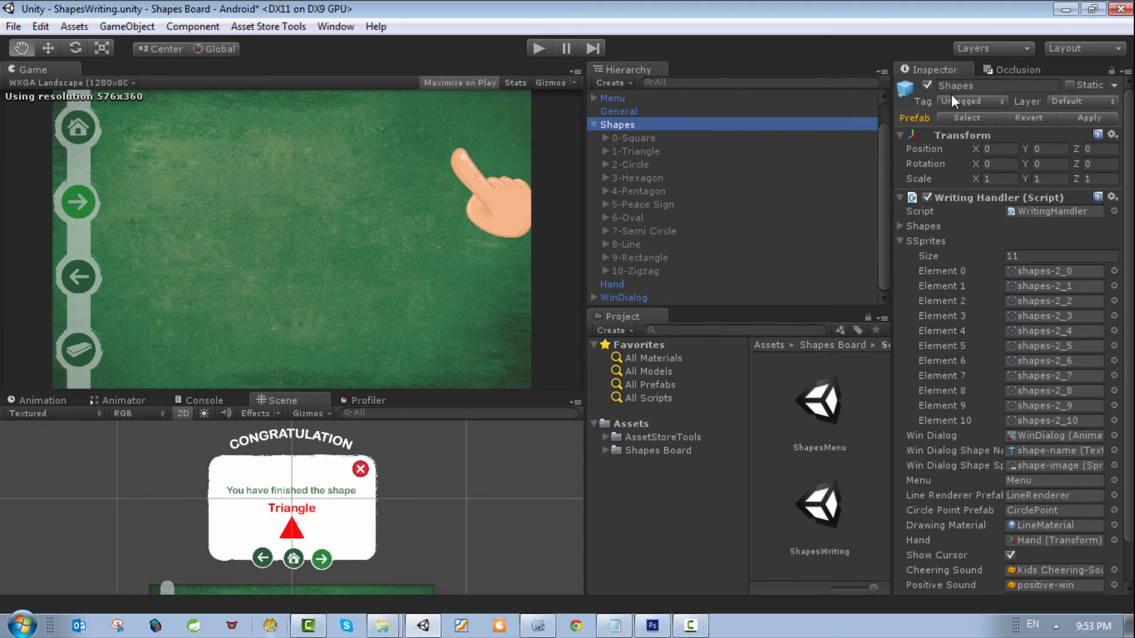
pyautogui.click(645, 258)
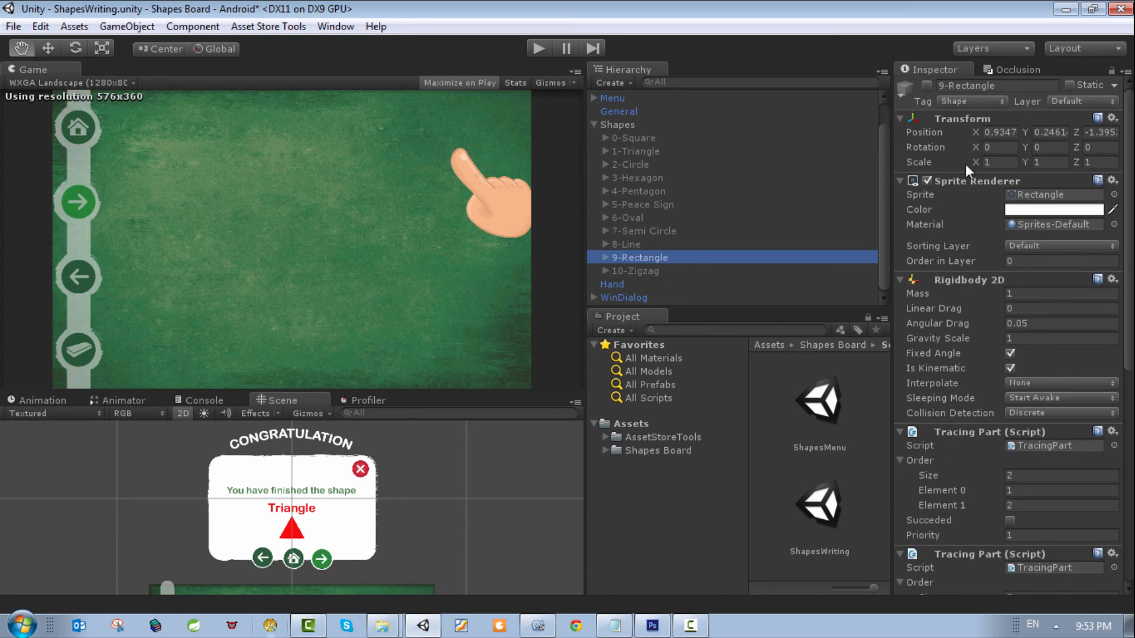
pyautogui.click(1000, 85)
pyautogui.click(1012, 85)
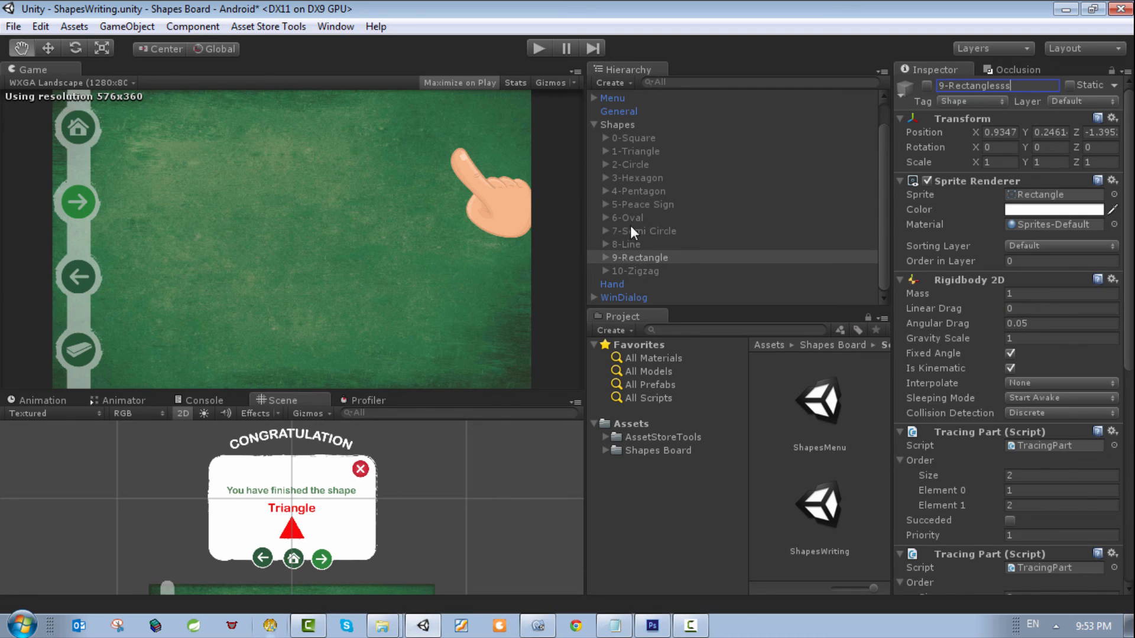
pyautogui.click(631, 256)
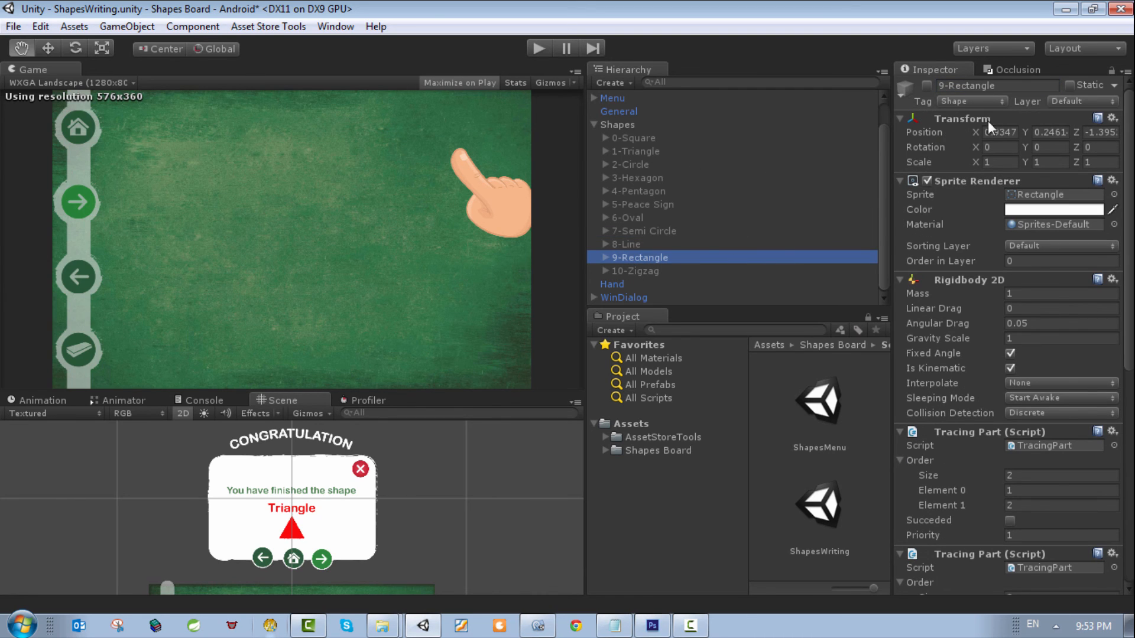
pyautogui.click(1009, 86)
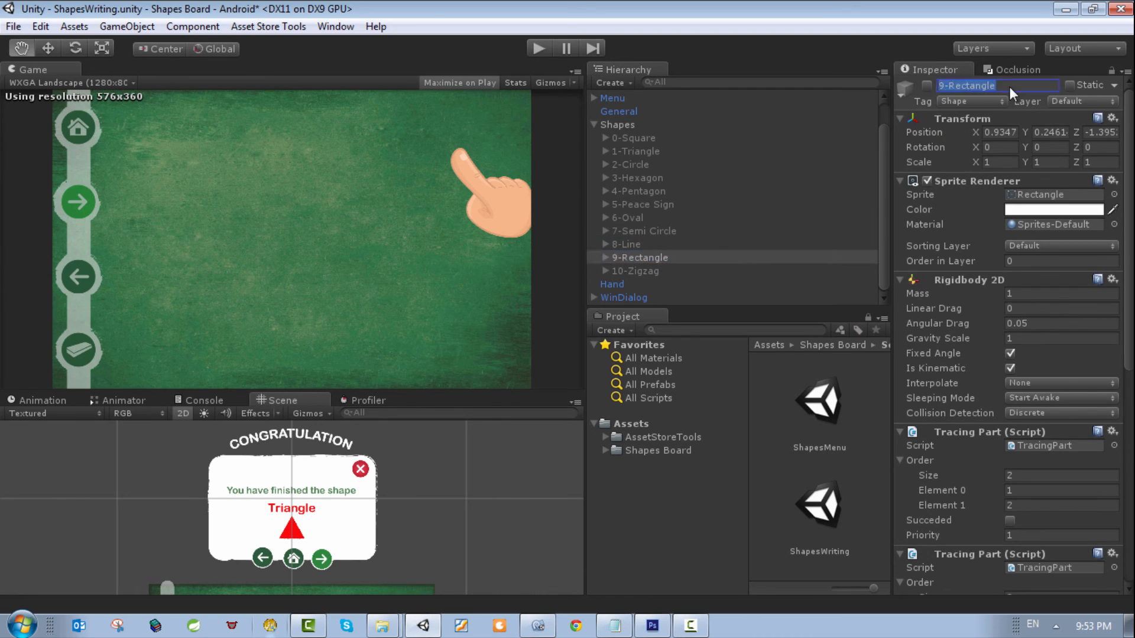
pyautogui.click(1009, 87)
pyautogui.press('Return')
# Step: Expand the Shapes array in the Shapes object's Writing Handler and set SSprites Element 9 to the circle sprite shapes_2
pyautogui.click(625, 131)
pyautogui.click(623, 125)
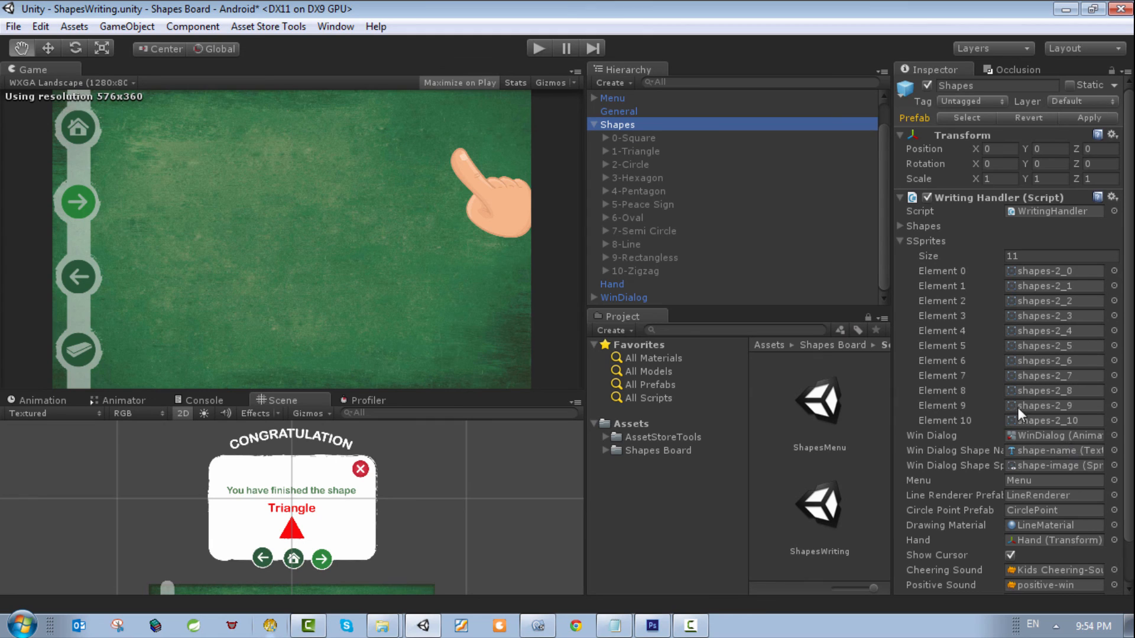
pyautogui.click(899, 225)
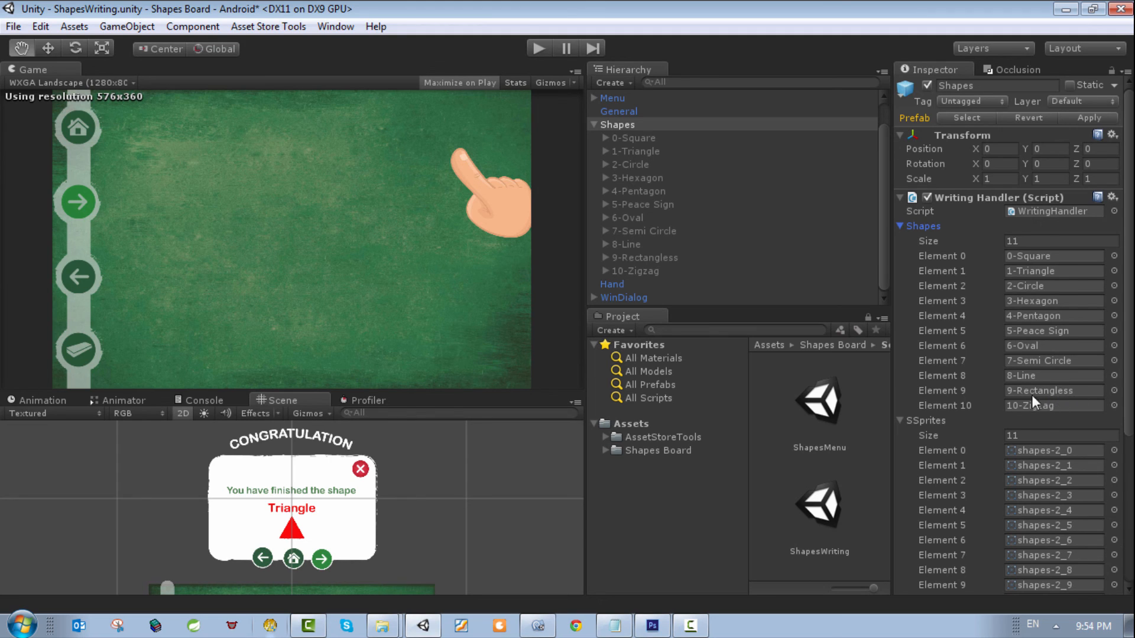
pyautogui.scroll(-3, 1001, 425)
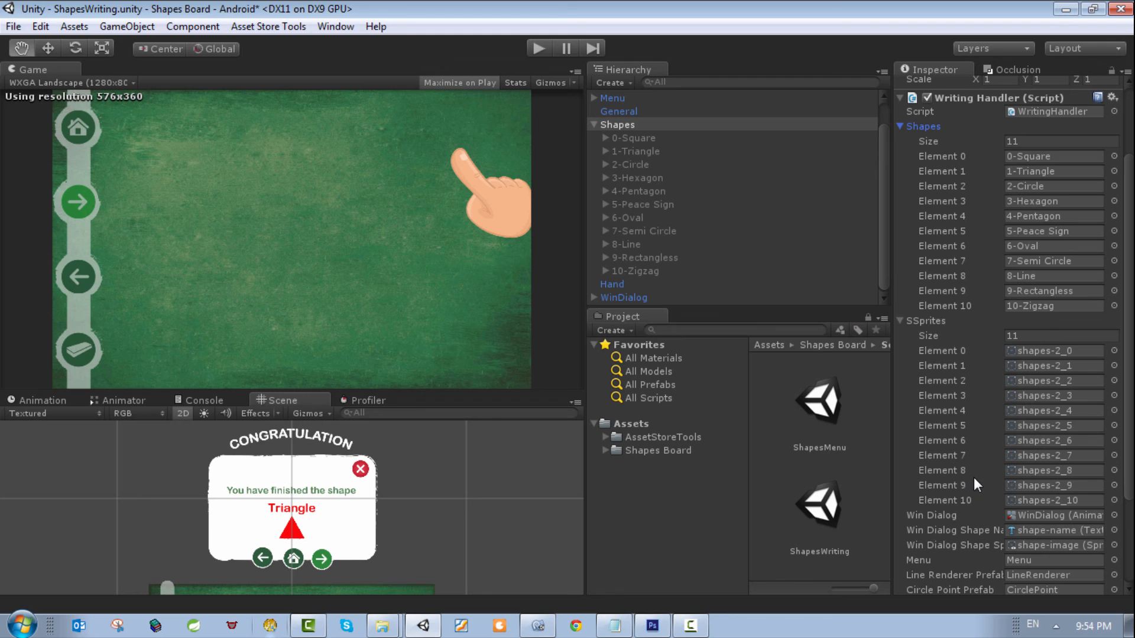
pyautogui.click(1113, 485)
pyautogui.click(409, 171)
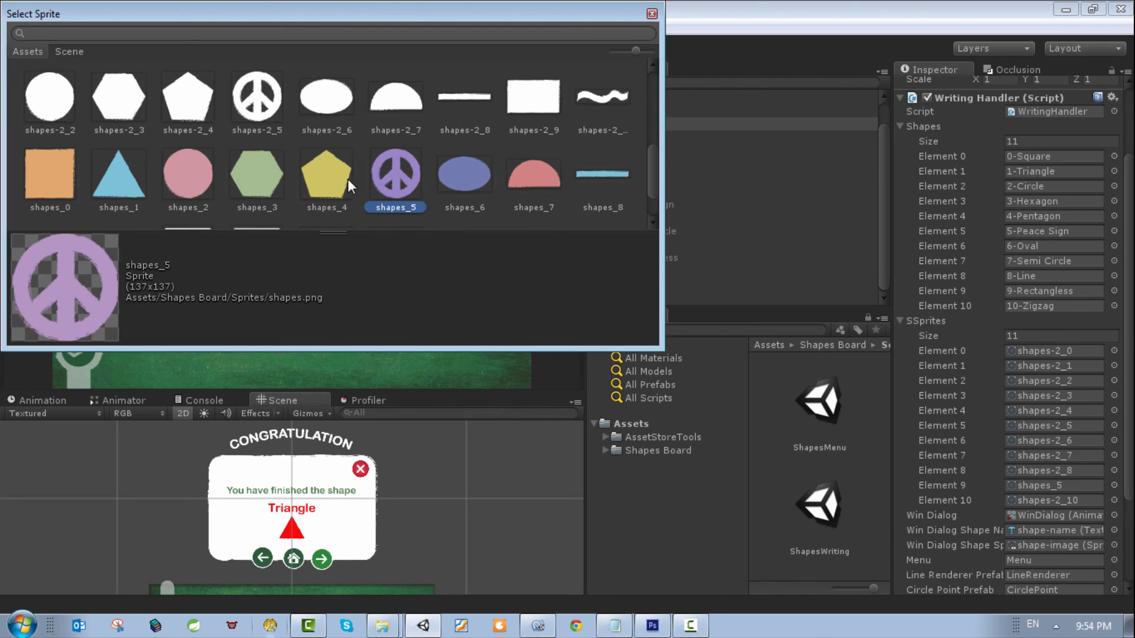
pyautogui.click(347, 178)
pyautogui.doubleClick(191, 176)
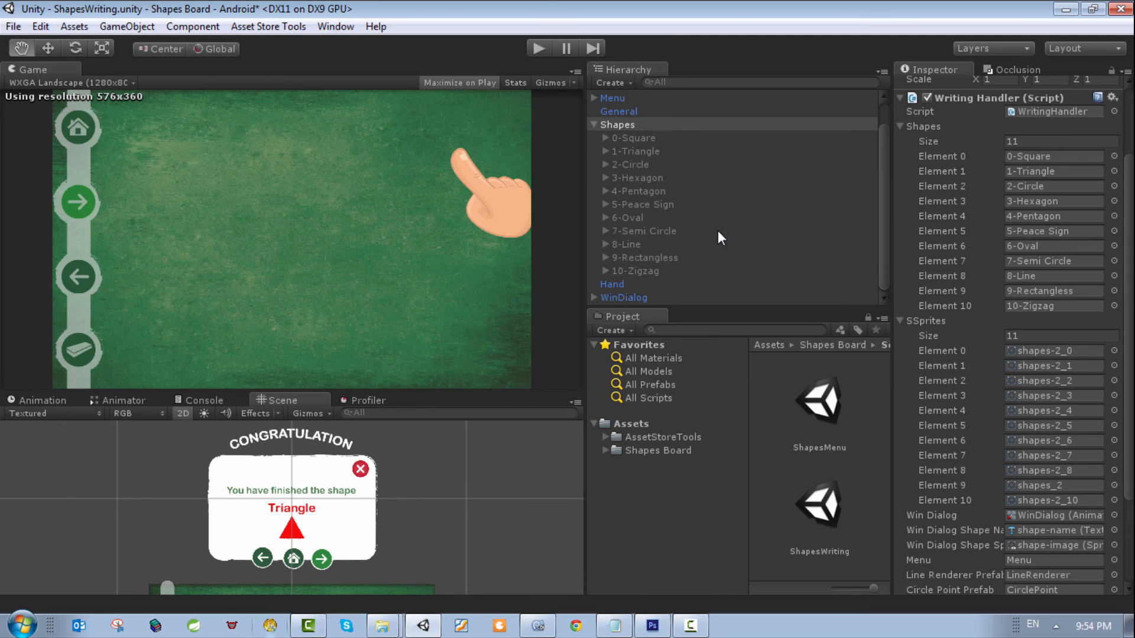
# Step: Play the scene again, trace the rectangle to check the win dialog's changed name and sprite, and stop playback
pyautogui.click(538, 47)
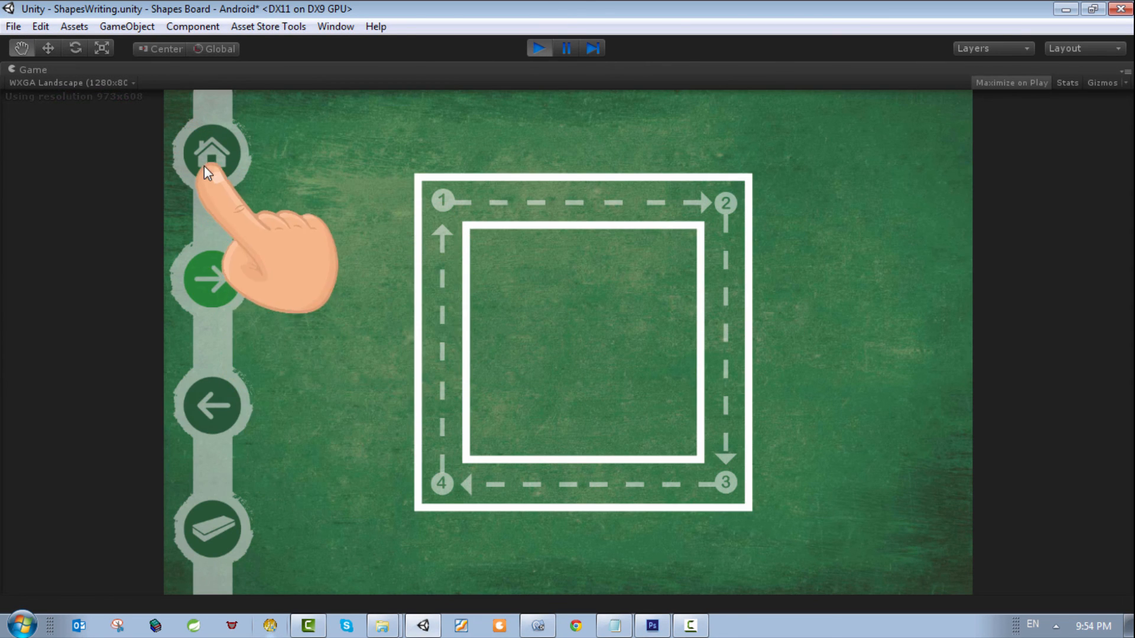
pyautogui.click(204, 166)
pyautogui.click(566, 527)
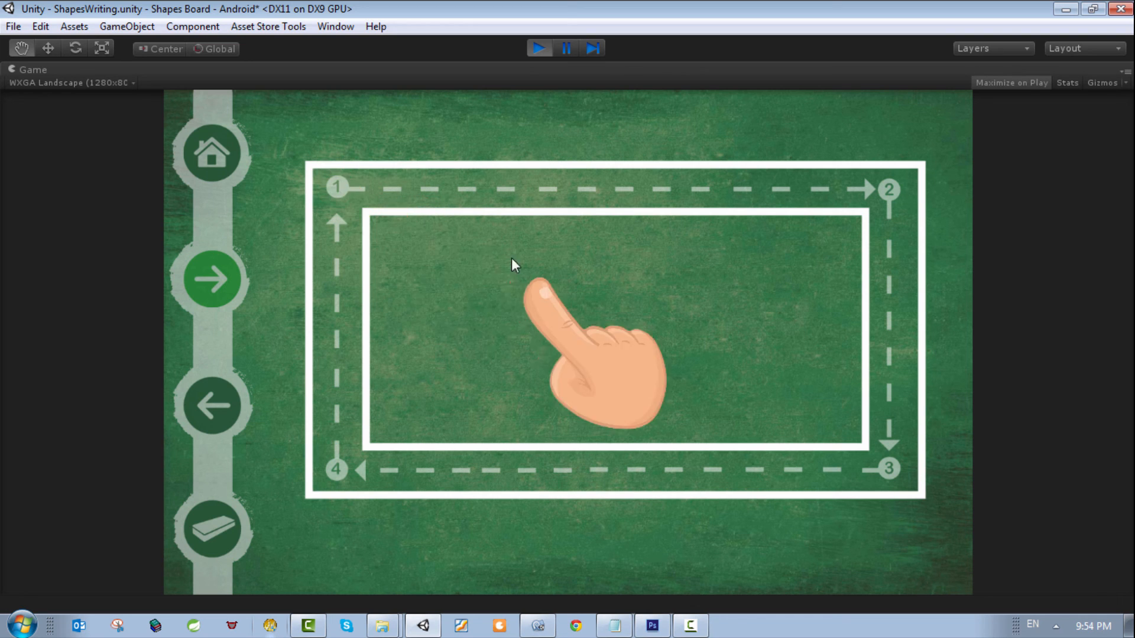
pyautogui.moveTo(335, 185)
pyautogui.mouseDown()
pyautogui.moveTo(786, 199)
pyautogui.moveTo(902, 189)
pyautogui.moveTo(873, 424)
pyautogui.moveTo(888, 466)
pyautogui.moveTo(338, 470)
pyautogui.moveTo(345, 218)
pyautogui.mouseUp()
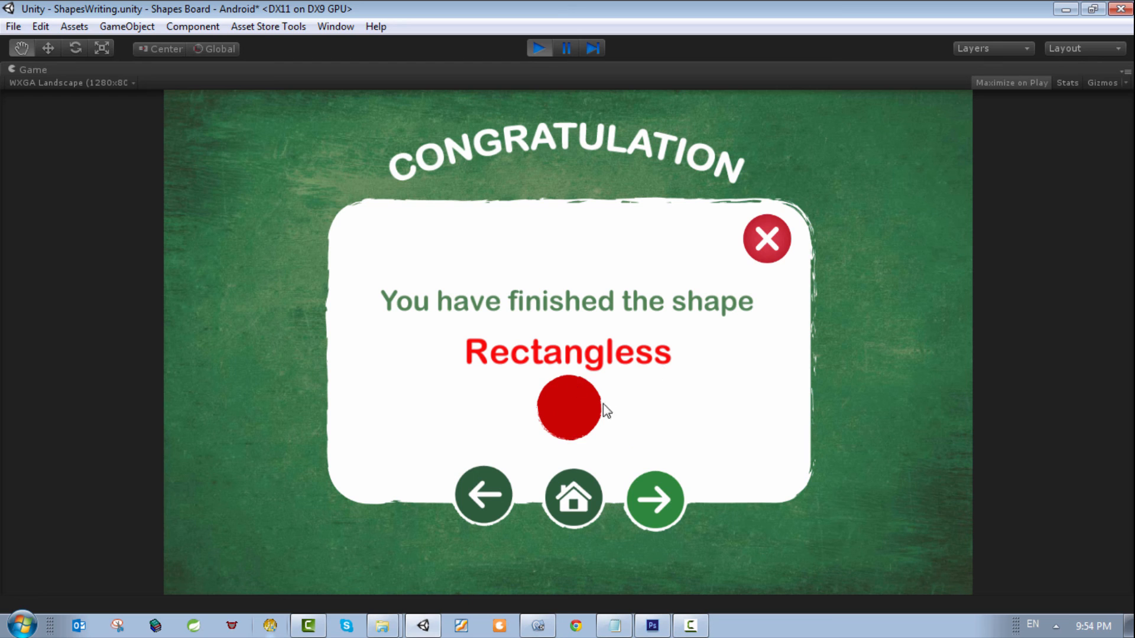
pyautogui.click(545, 49)
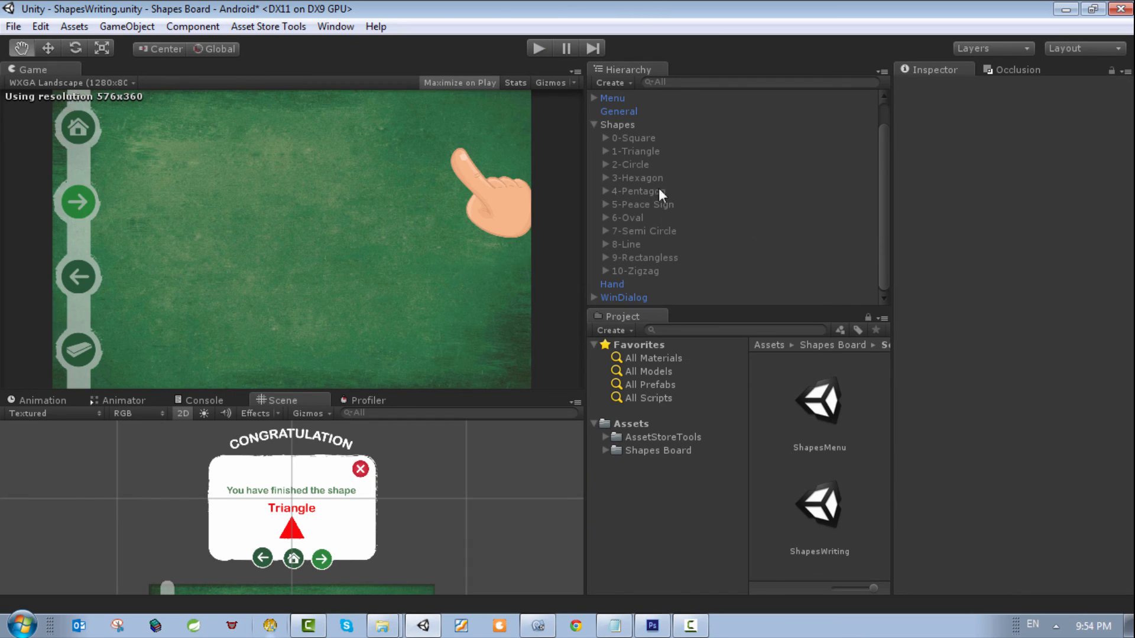
# Step: Rename the 9-Rectangless object as 9-Rectangle
pyautogui.click(646, 258)
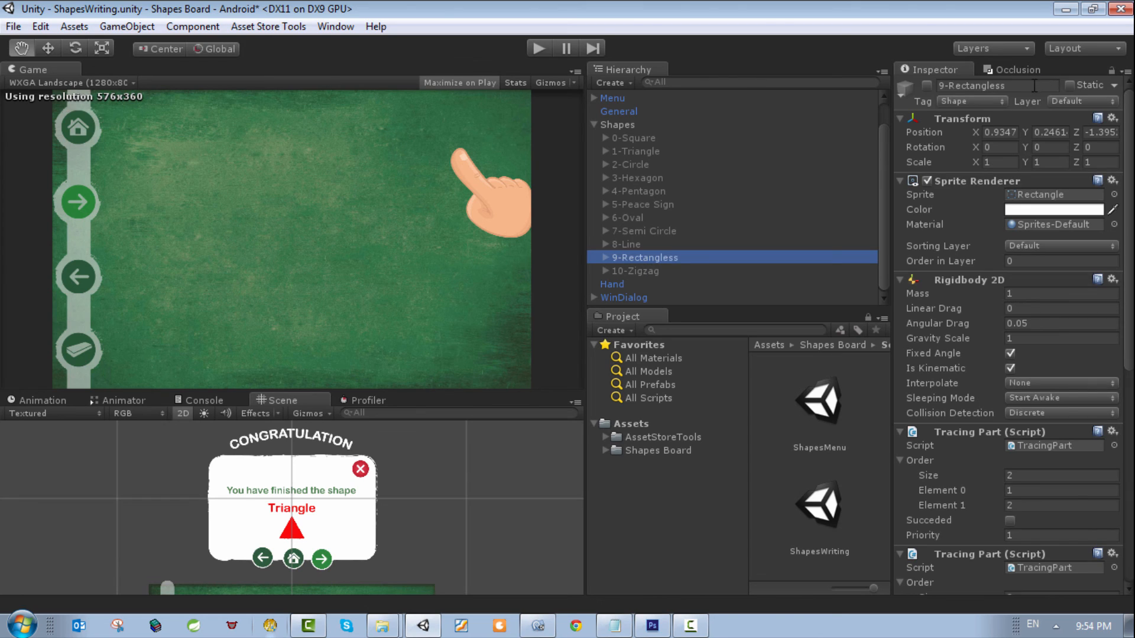
pyautogui.click(1049, 88)
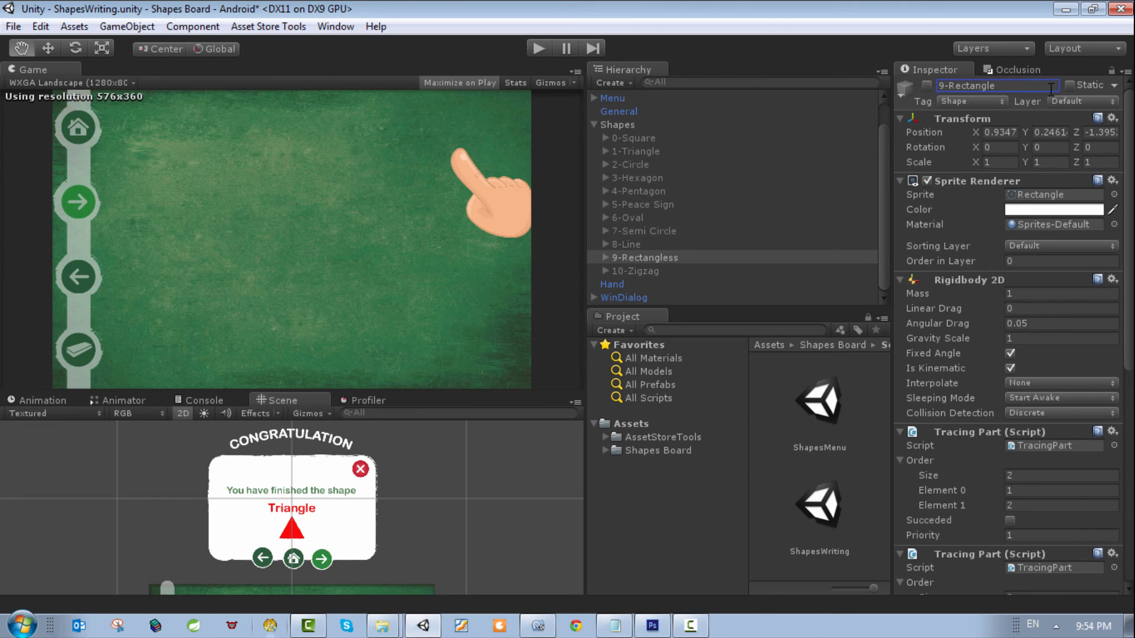
pyautogui.press('Return')
pyautogui.click(646, 254)
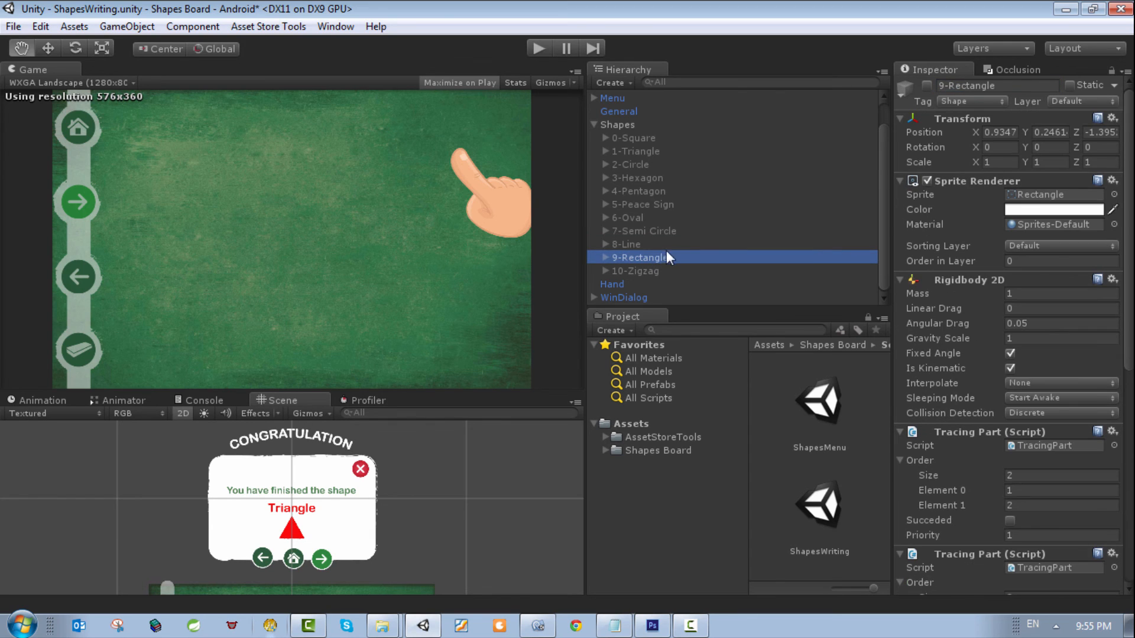
# Step: Set SSprites Element 9 of the Shapes object to the white rectangle sprite shapes-2_9
pyautogui.click(615, 125)
pyautogui.scroll(-6, 1071, 450)
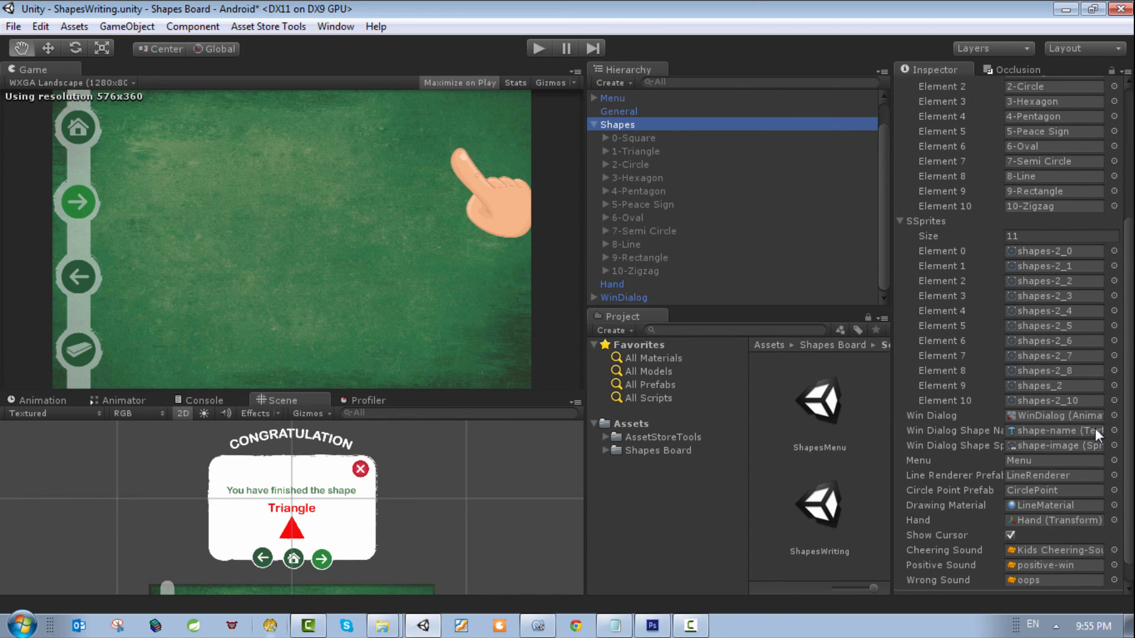
pyautogui.click(1114, 385)
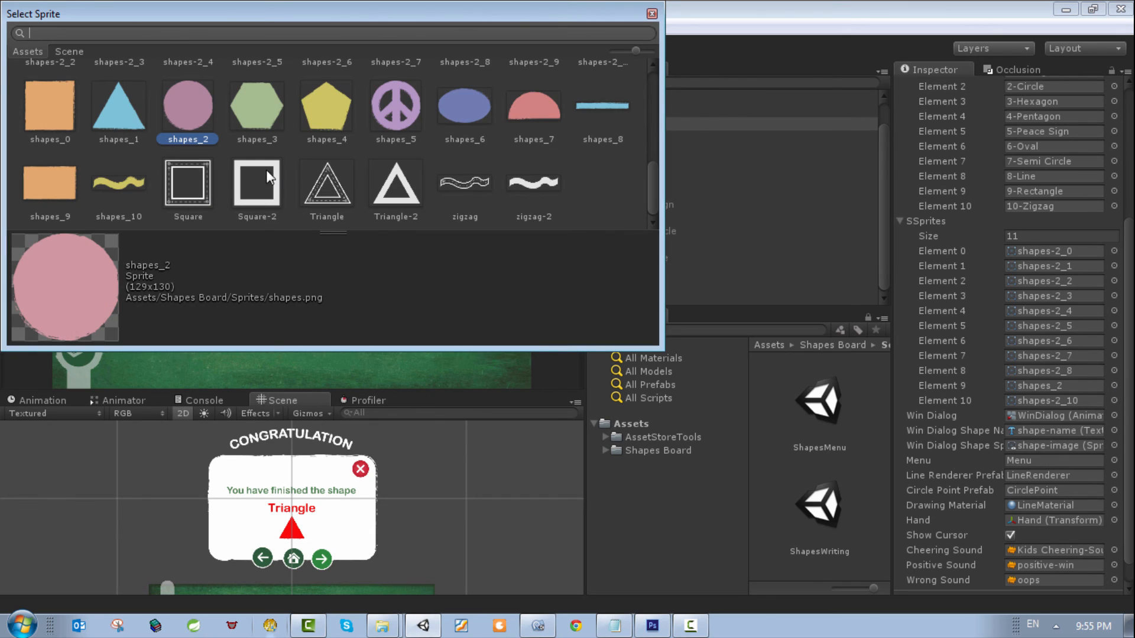
pyautogui.scroll(2, 238, 168)
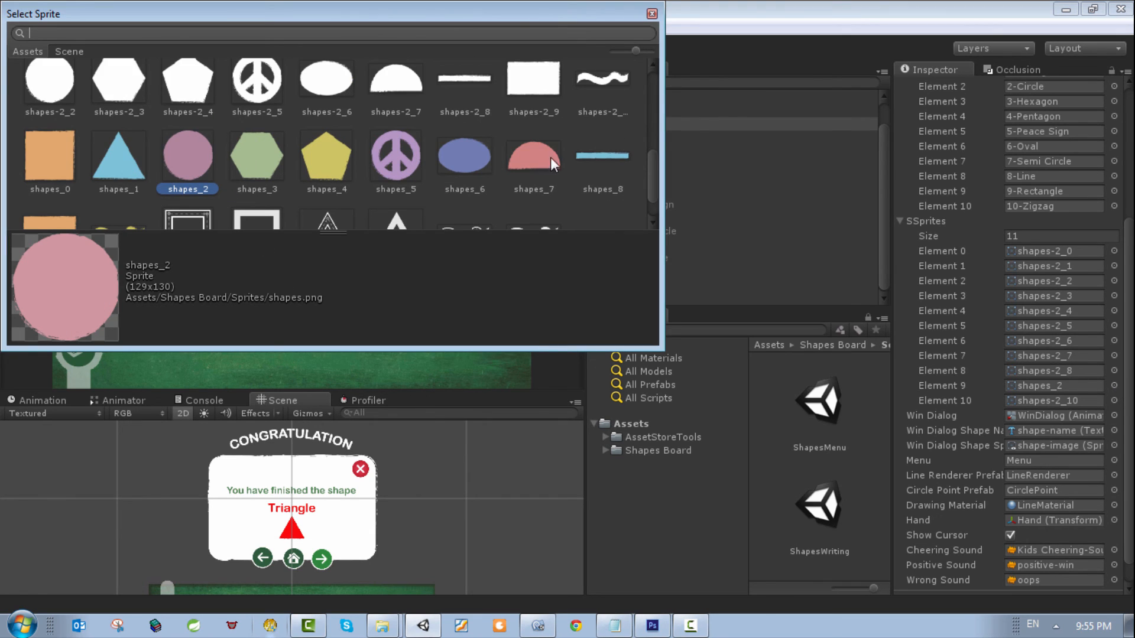
pyautogui.click(526, 106)
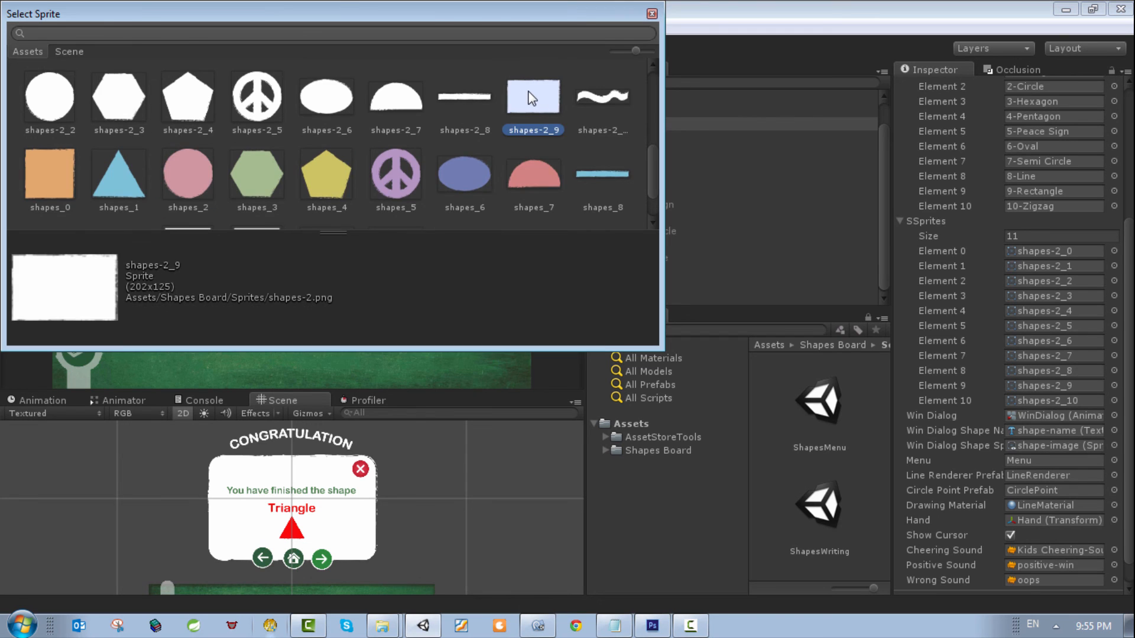
pyautogui.doubleClick(530, 98)
# Step: Play the scene, trace the rectangle to check the restored win-dialog name and sprite, return to the shapes menu, and stop playback
pyautogui.click(539, 44)
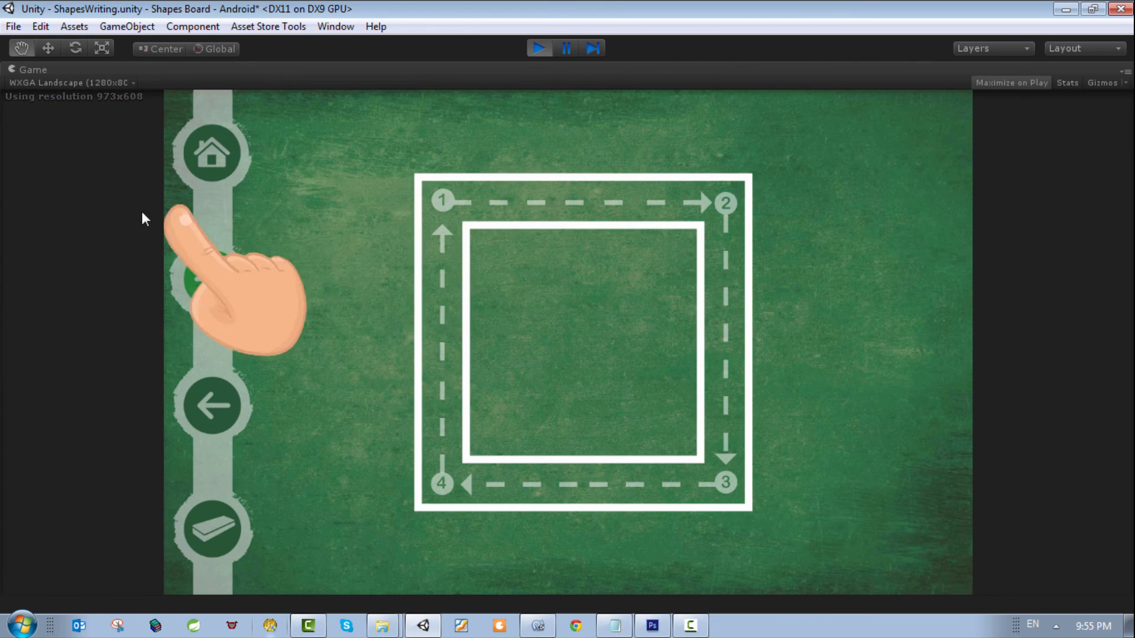
pyautogui.click(206, 151)
pyautogui.click(507, 540)
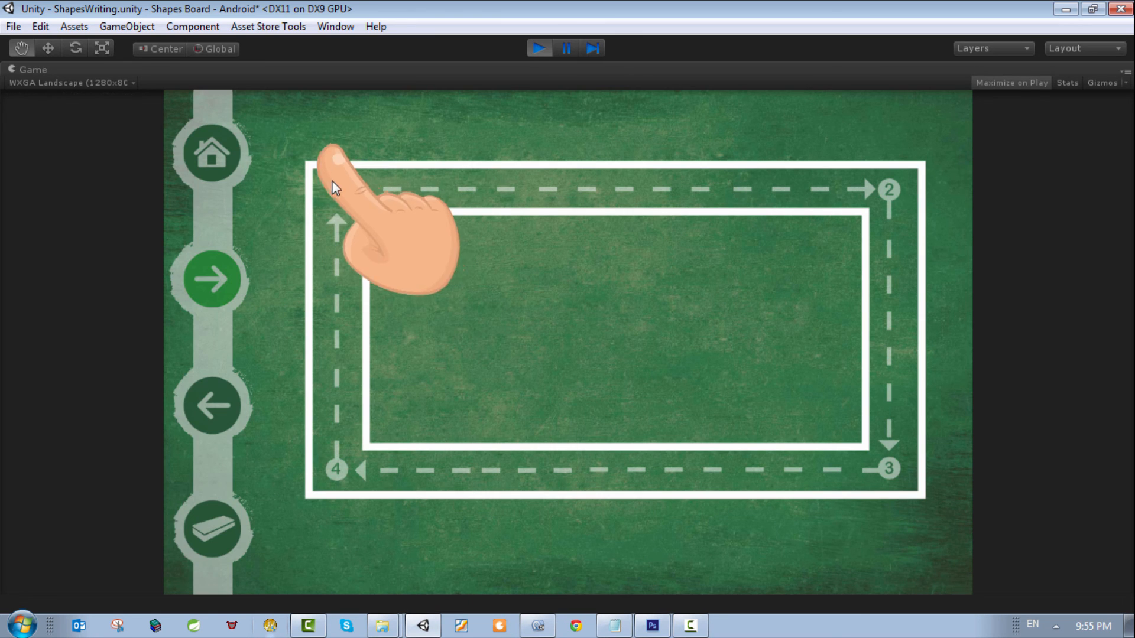
pyautogui.moveTo(332, 179)
pyautogui.mouseDown()
pyautogui.moveTo(882, 188)
pyautogui.moveTo(895, 452)
pyautogui.moveTo(350, 464)
pyautogui.moveTo(331, 198)
pyautogui.mouseUp()
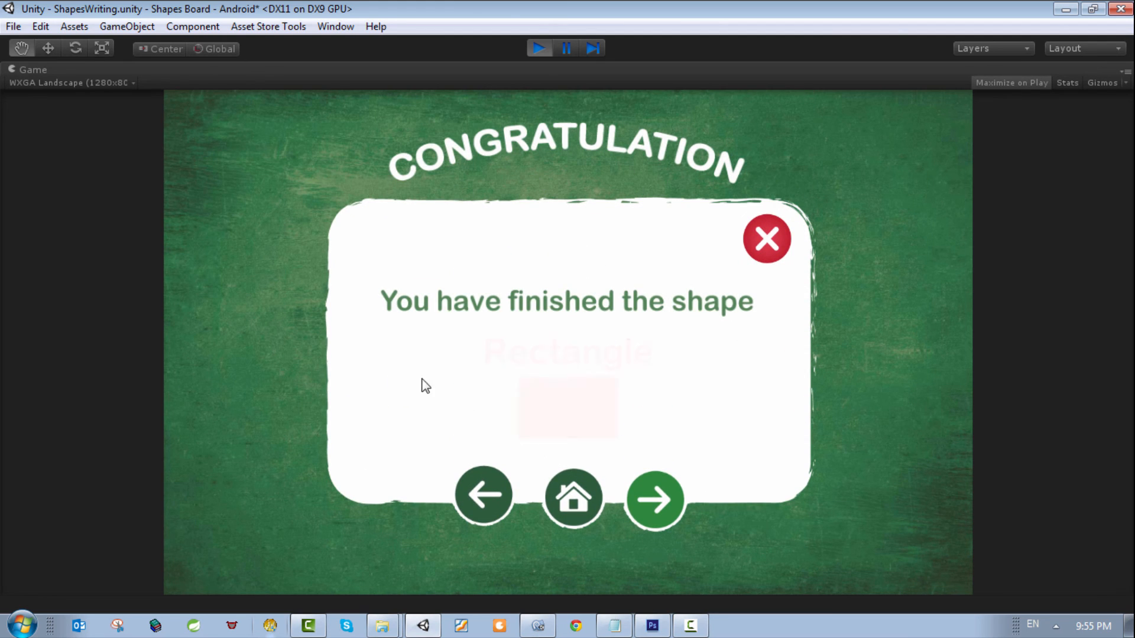
pyautogui.click(768, 247)
pyautogui.click(203, 137)
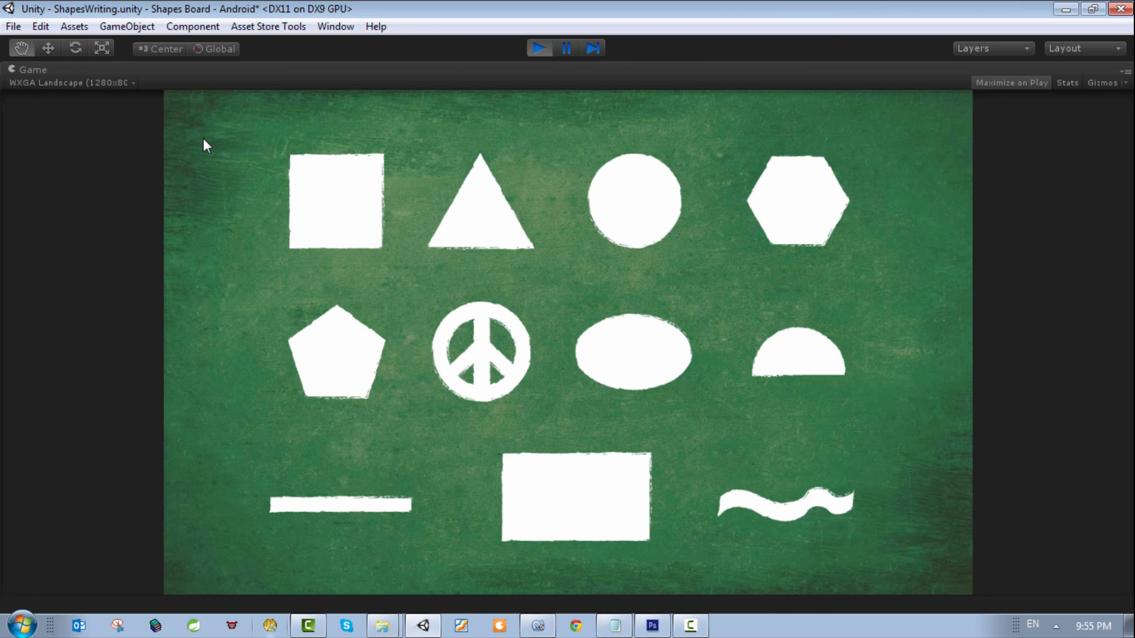
pyautogui.click(534, 47)
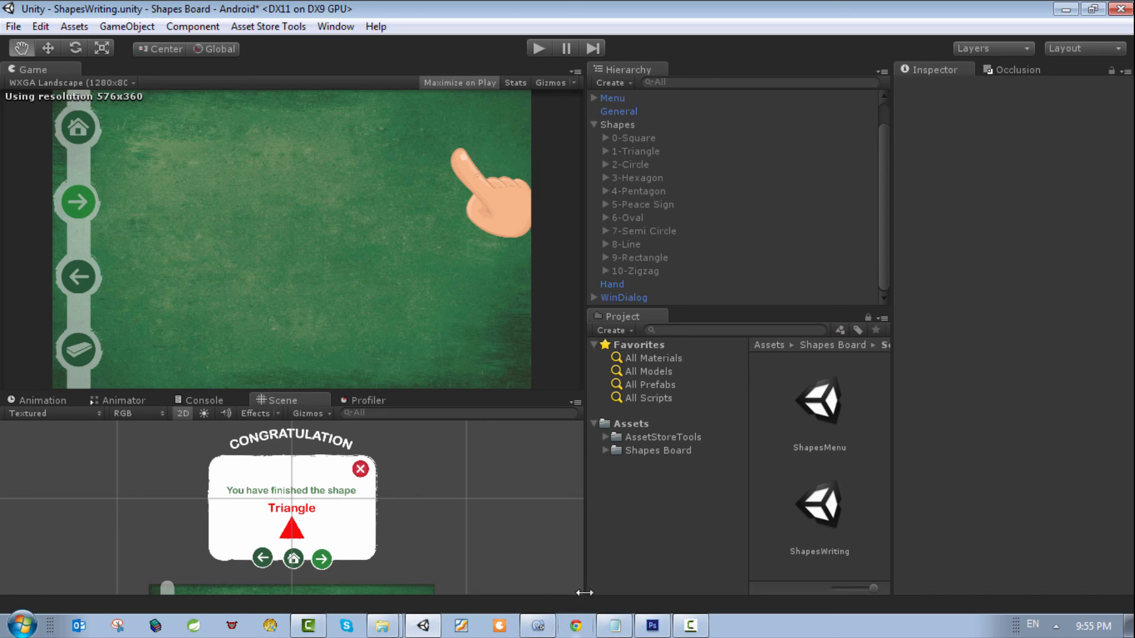
# Step: Switch to Chrome and open the Udemy courses page of the instructor's website
pyautogui.click(575, 625)
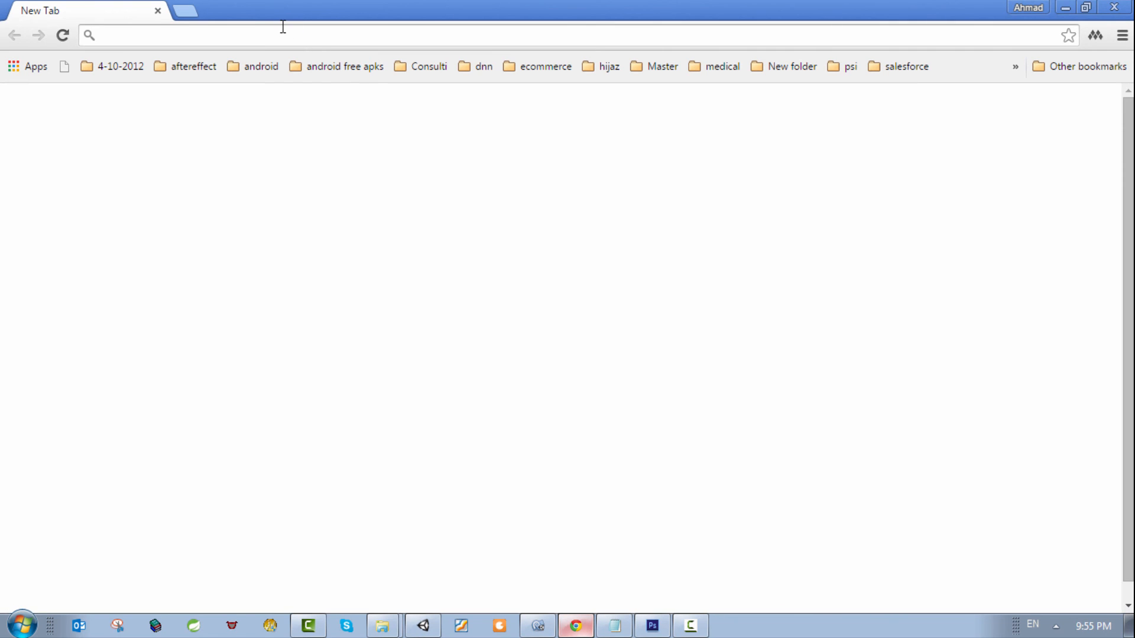
pyautogui.write('ude')
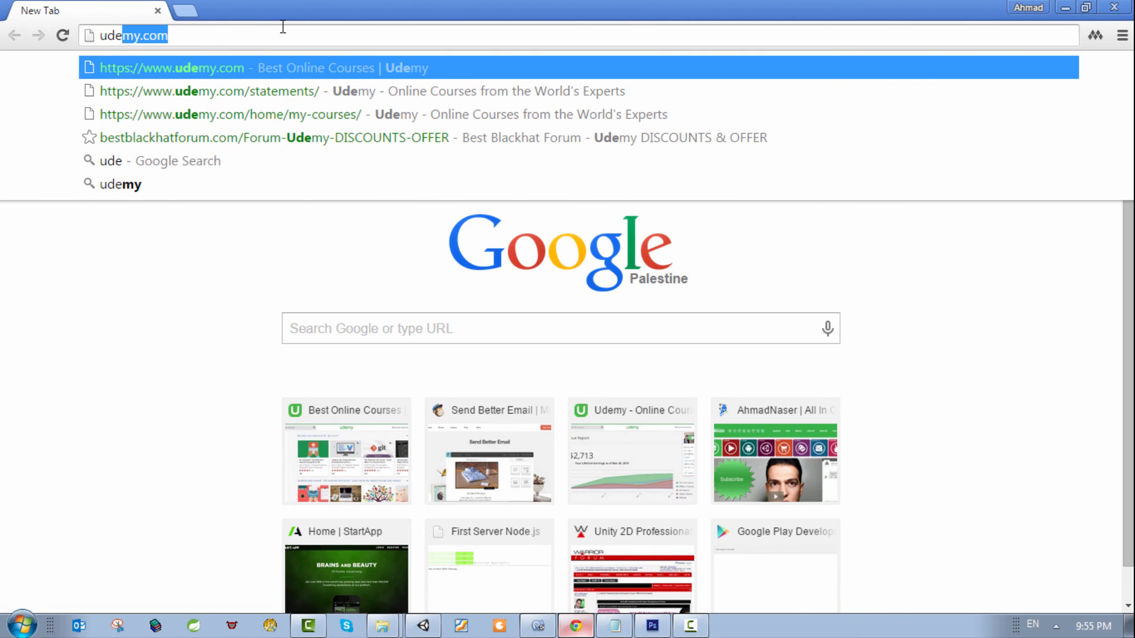
pyautogui.write('my.ah')
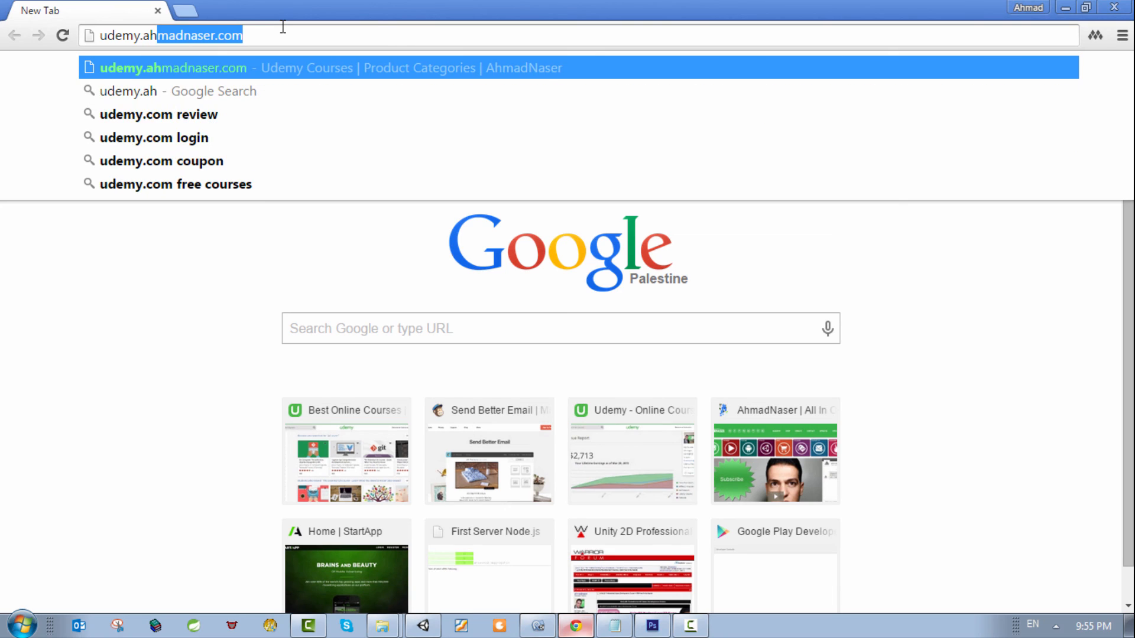
pyautogui.press('Return')
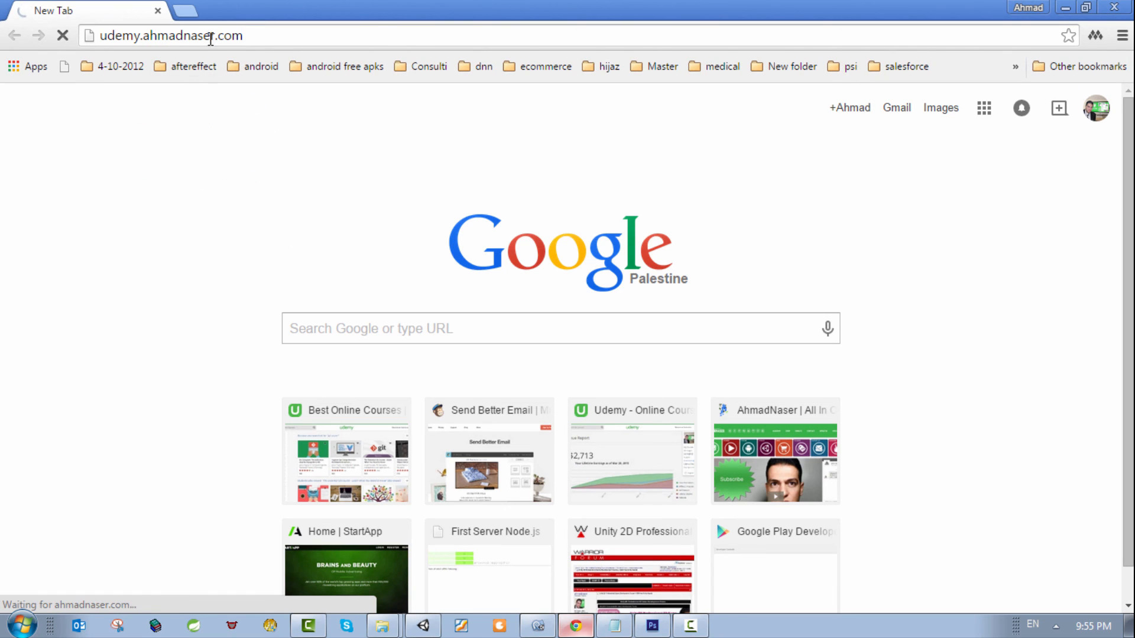
# Step: Open the instructor's Udemy profile under udemy.com/u/ in a second browser tab and look through the courses taught there
pyautogui.click(190, 3)
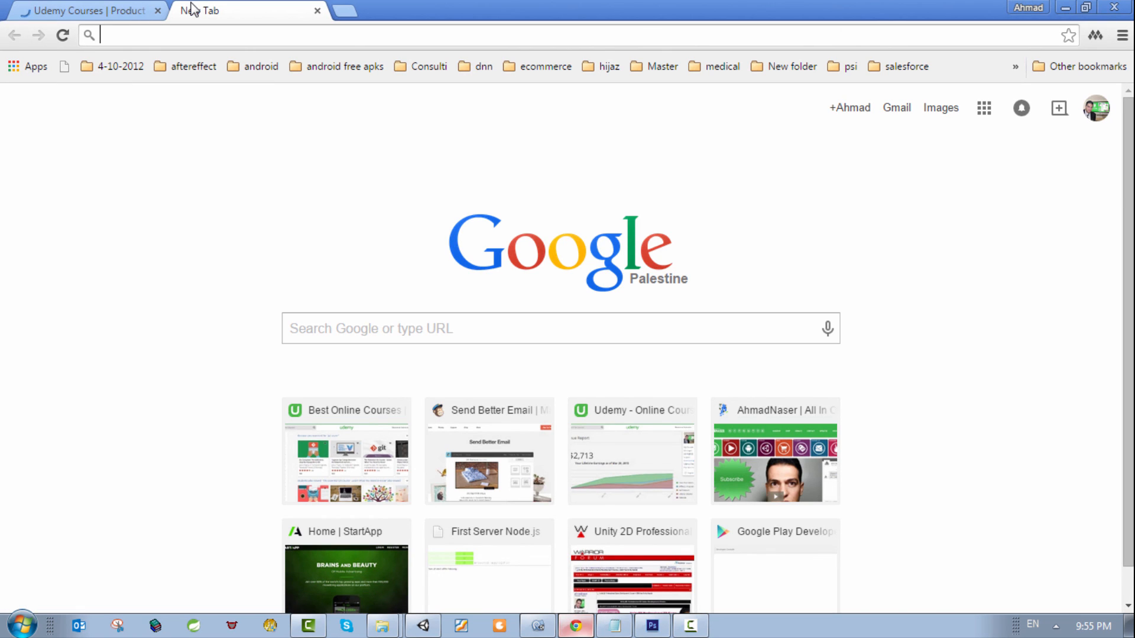
pyautogui.write('ude')
pyautogui.press('Right')
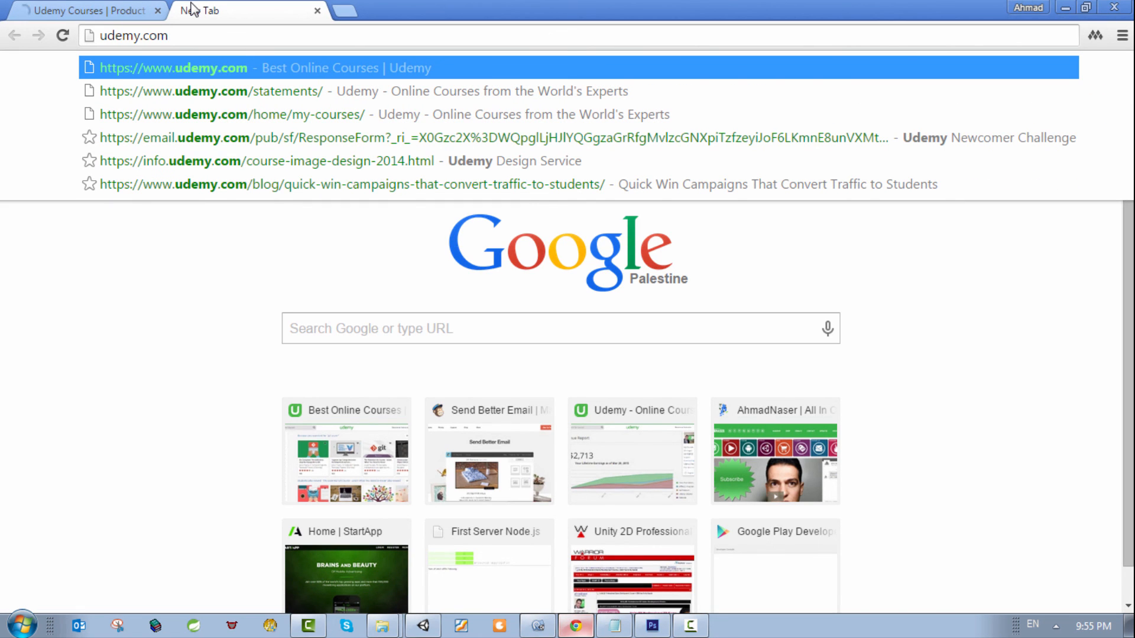
pyautogui.press('BackSpace')
pyautogui.press('BackSpace')
pyautogui.press('BackSpace')
pyautogui.press('BackSpace')
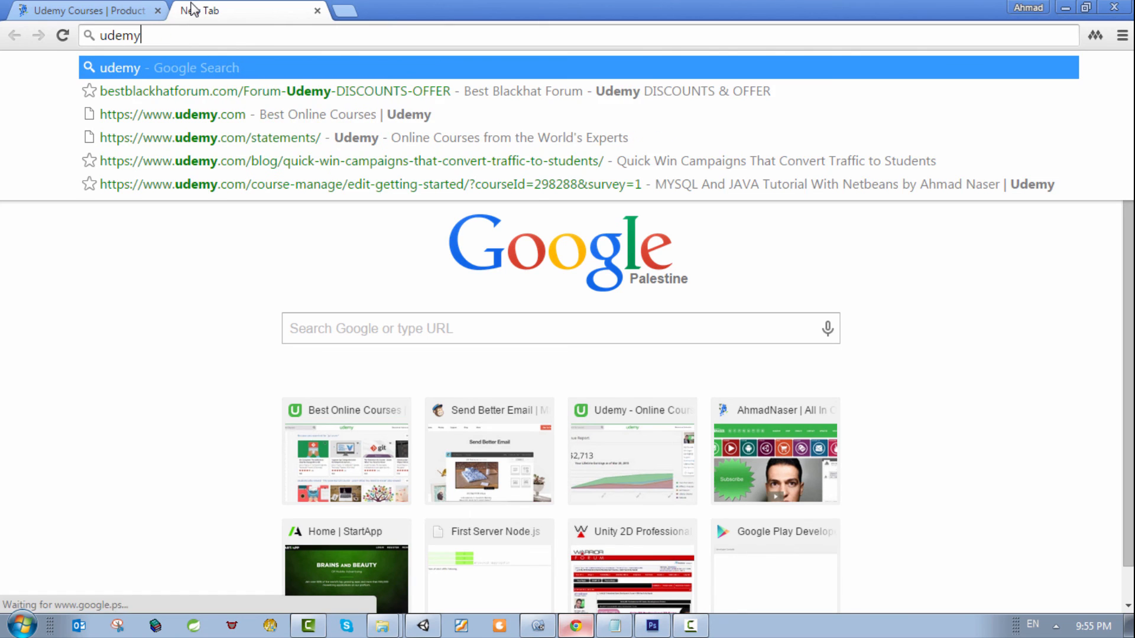
pyautogui.write('ag')
pyautogui.press('BackSpace')
pyautogui.press('BackSpace')
pyautogui.write('.ah')
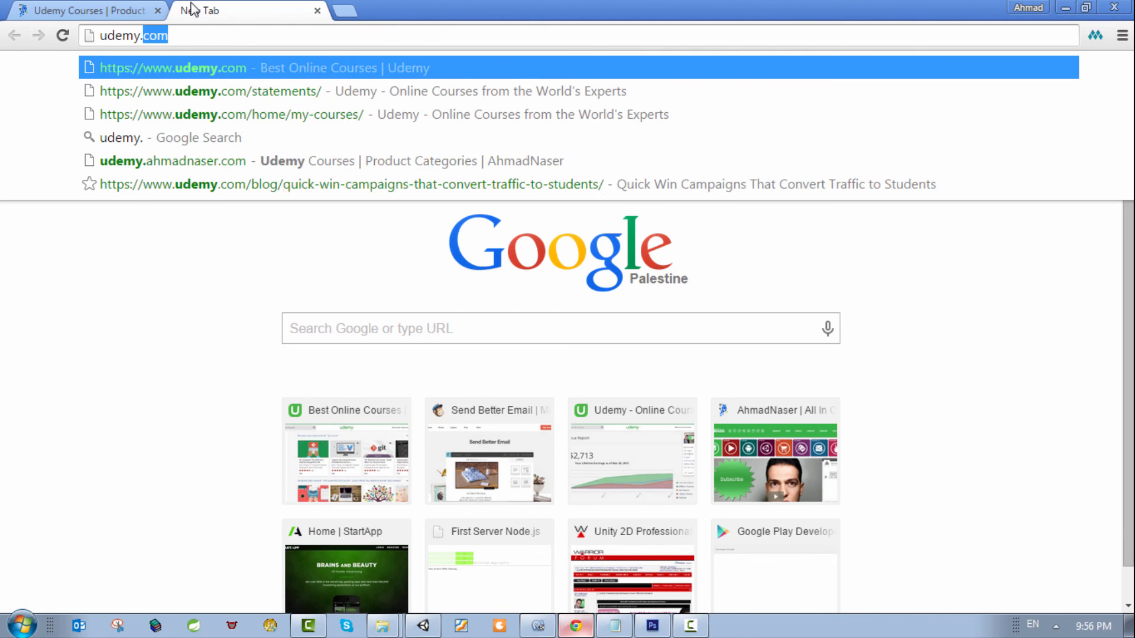
pyautogui.write('mad')
pyautogui.press('Return')
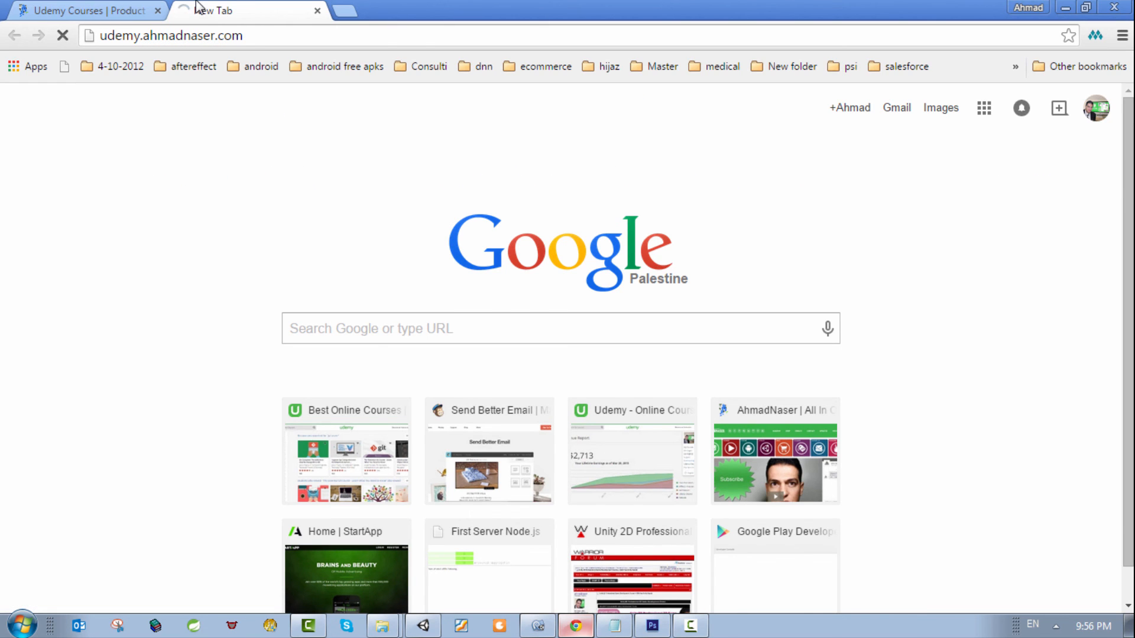
pyautogui.click(152, 39)
pyautogui.write('udemy.com/u/')
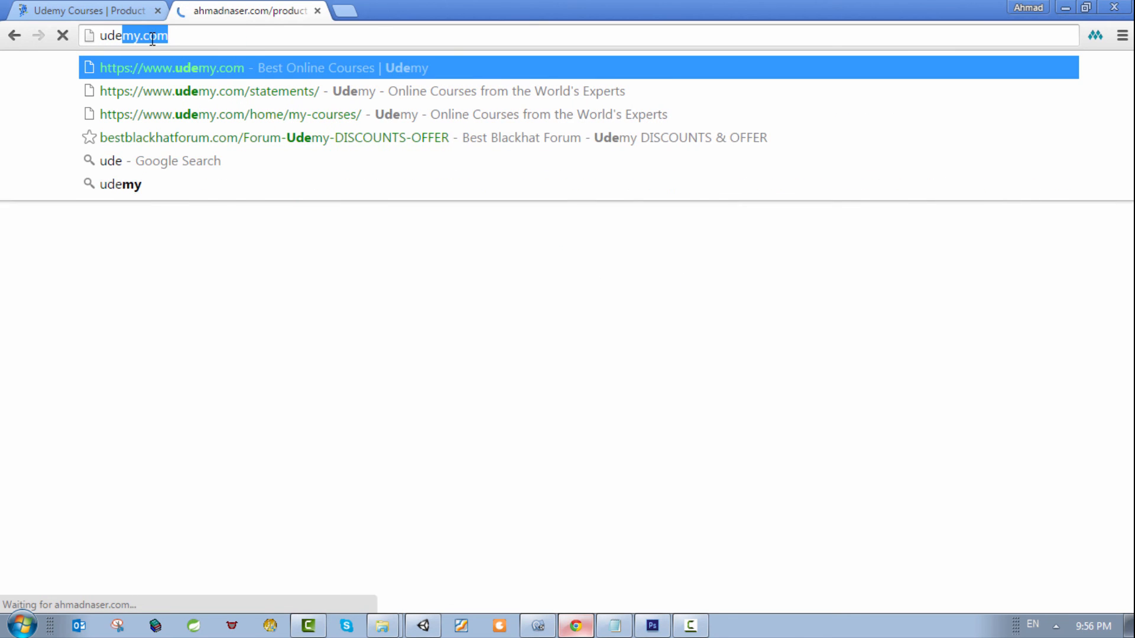
pyautogui.press('Return')
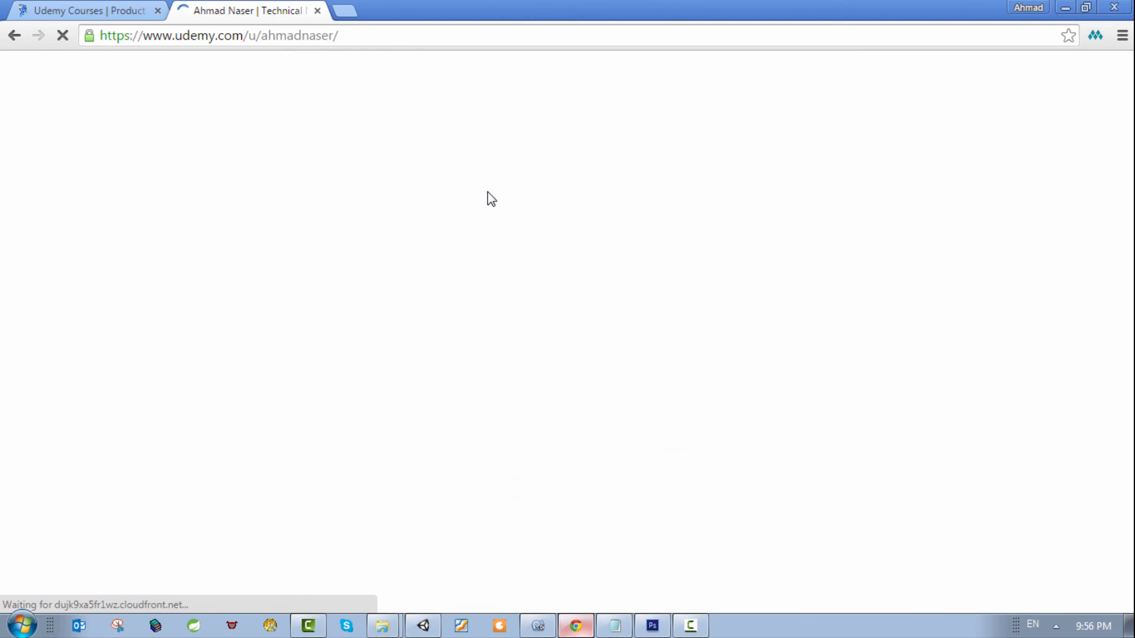
pyautogui.scroll(-8, 711, 407)
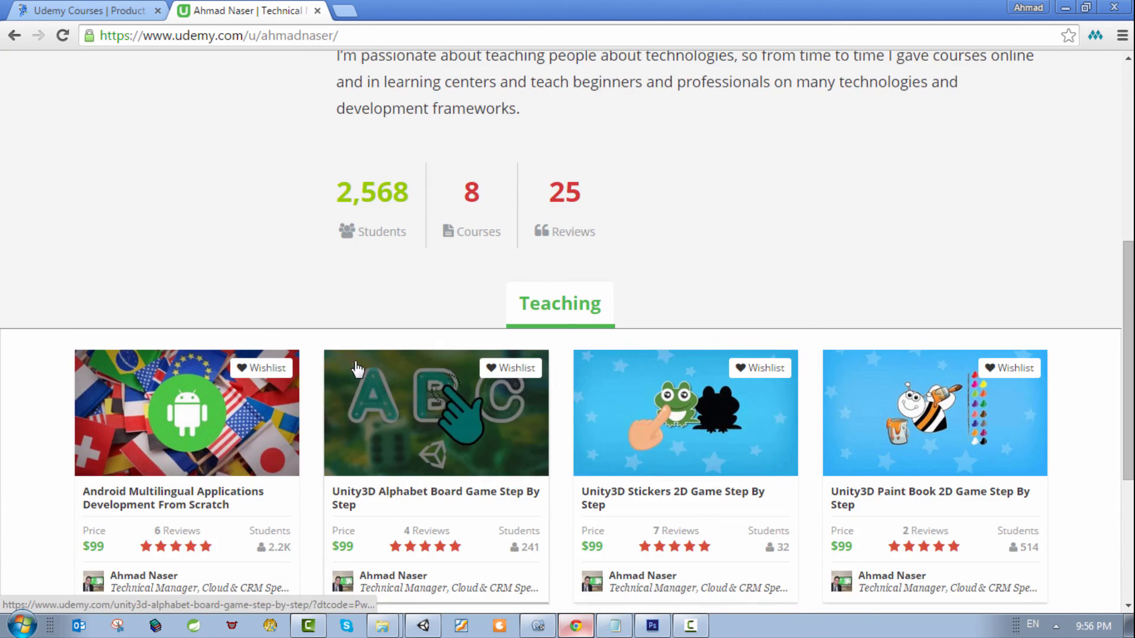
pyautogui.scroll(-5, 355, 367)
pyautogui.scroll(5, 478, 289)
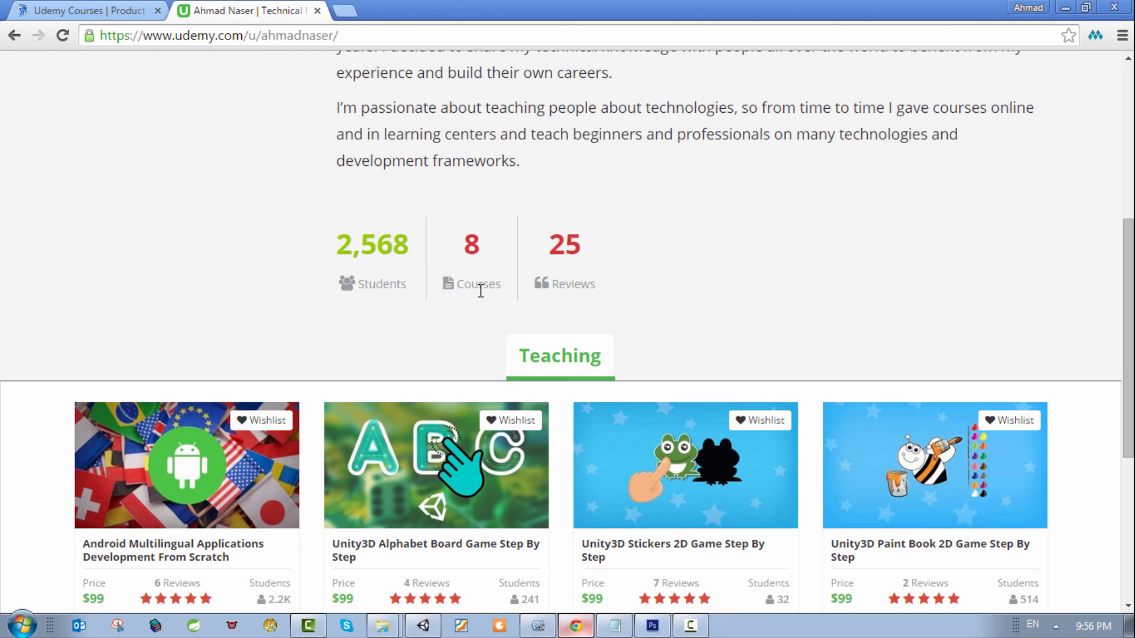
# Step: Examine the discounted Udemy courses on the instructor's website in the first browser tab, and switch back to Unity
pyautogui.click(86, 7)
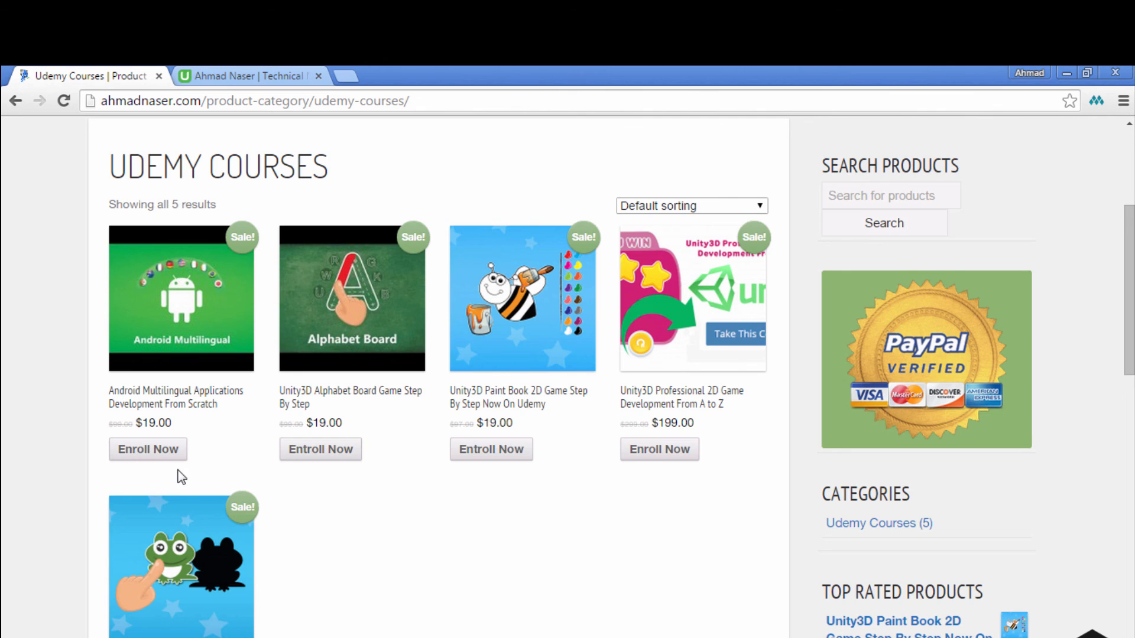
pyautogui.scroll(-3, 3, 456)
pyautogui.scroll(3, 6, 449)
pyautogui.scroll(3, 8, 450)
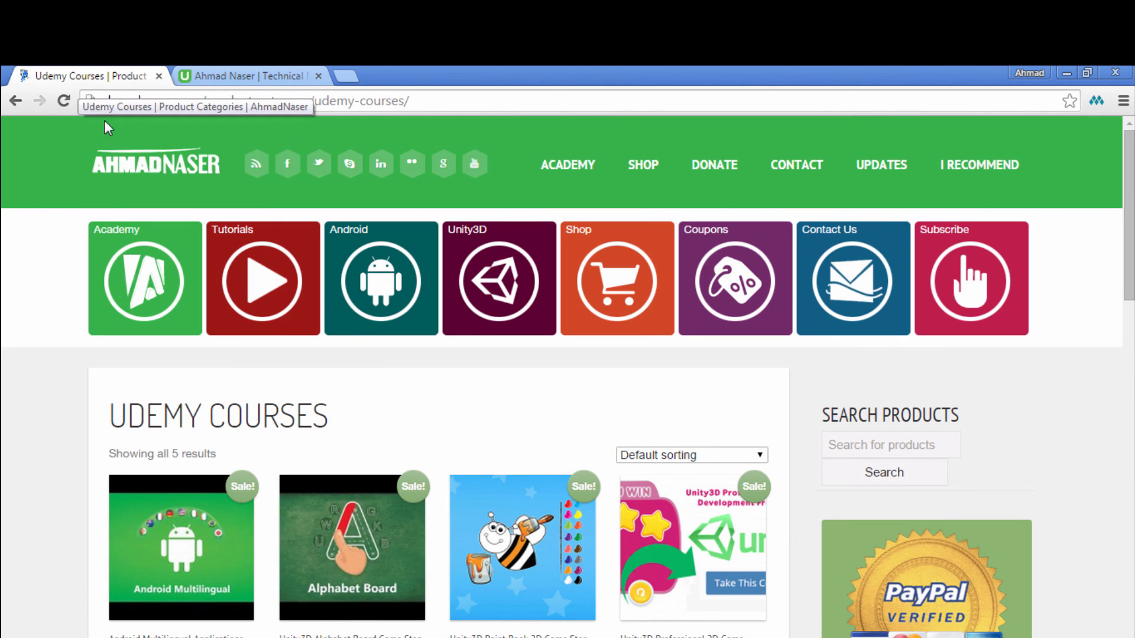
pyautogui.scroll(-2, 83, 236)
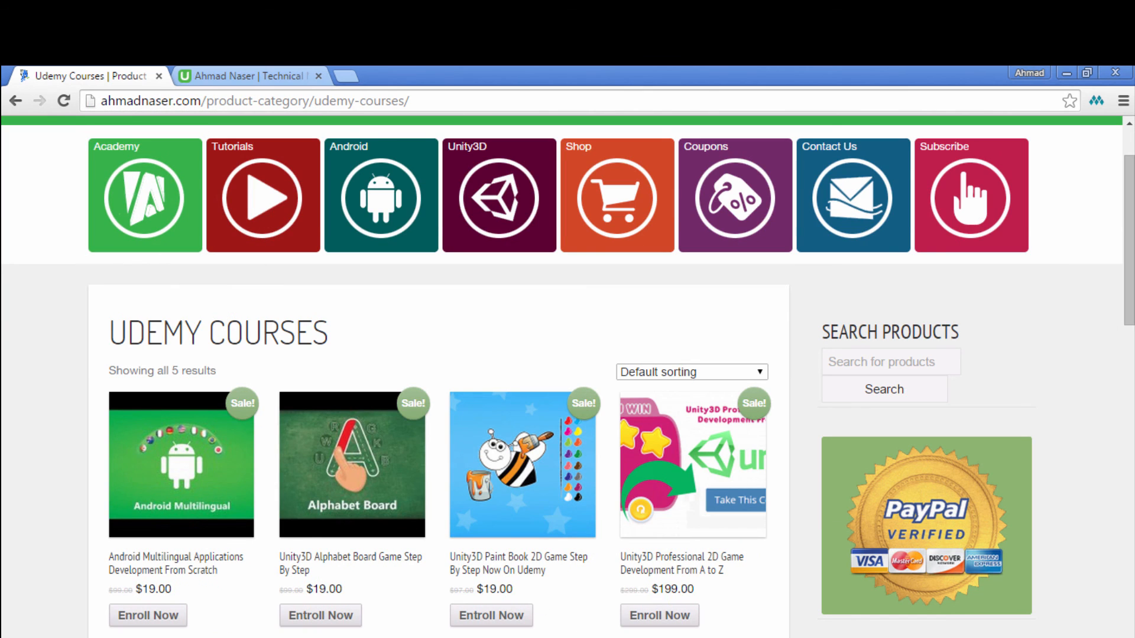
pyautogui.scroll(3, 12, 236)
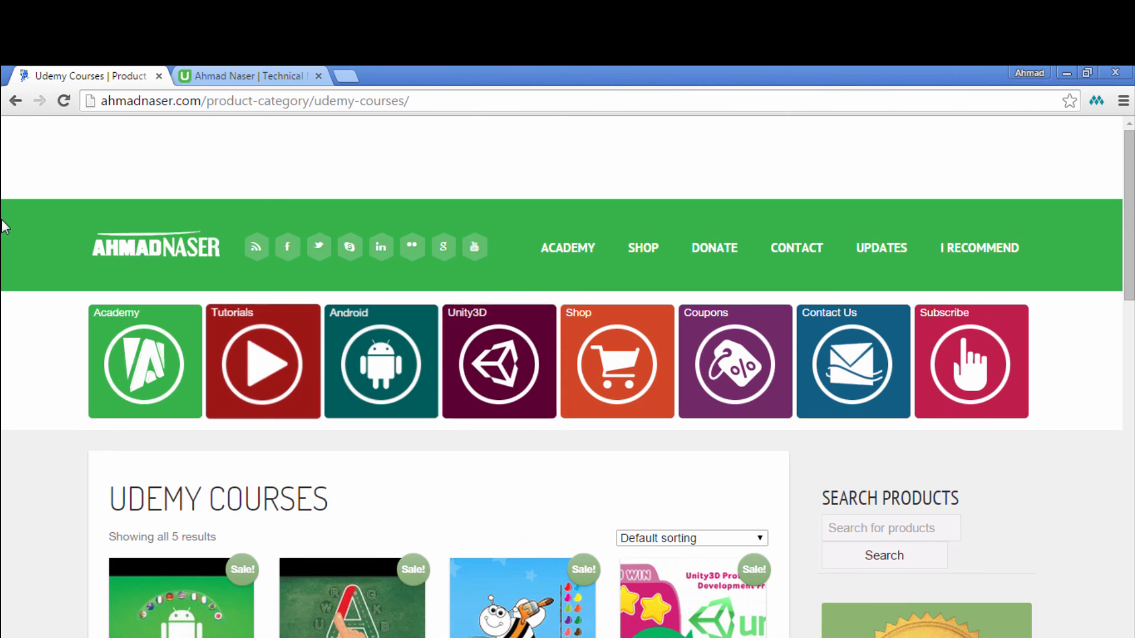
pyautogui.scroll(-4, 84, 263)
pyautogui.scroll(1, 66, 284)
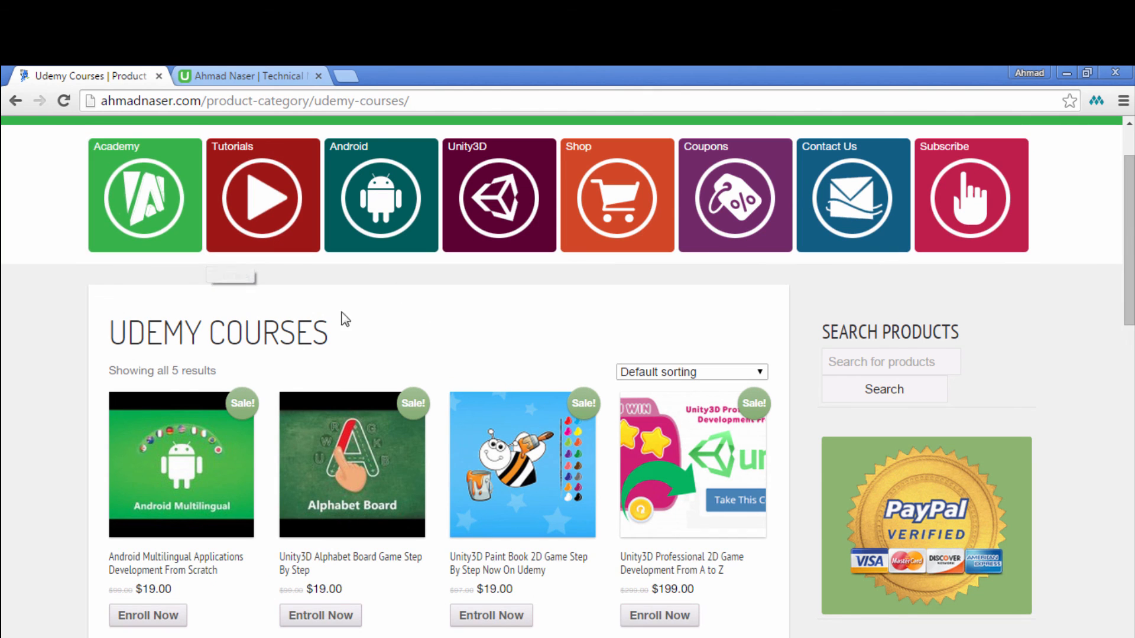
pyautogui.click(586, 637)
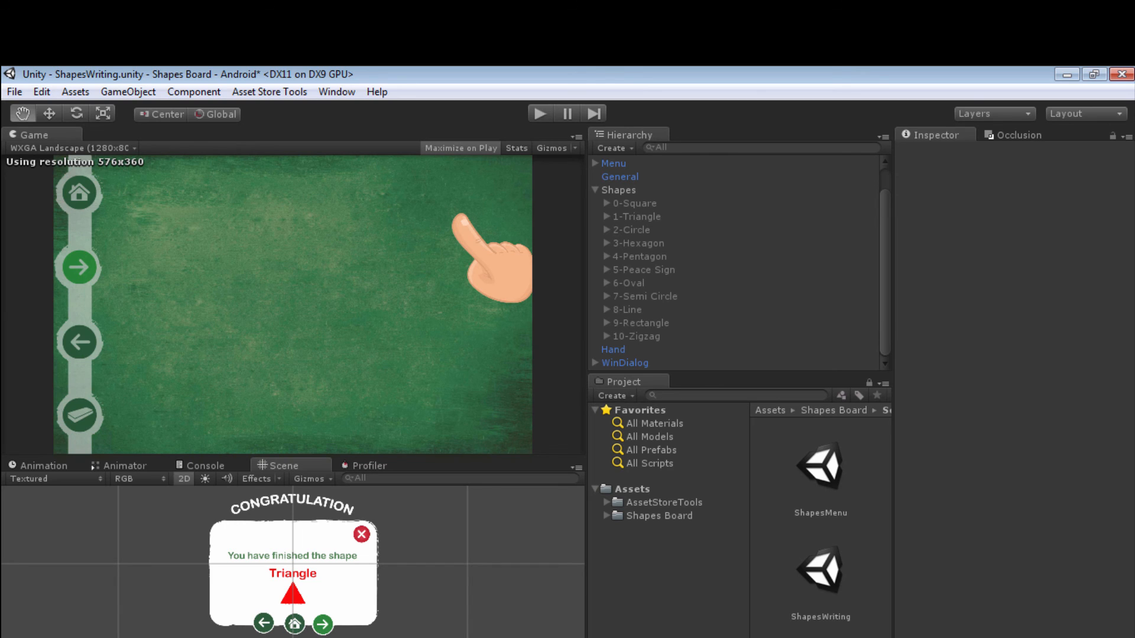
pyautogui.press('F9')
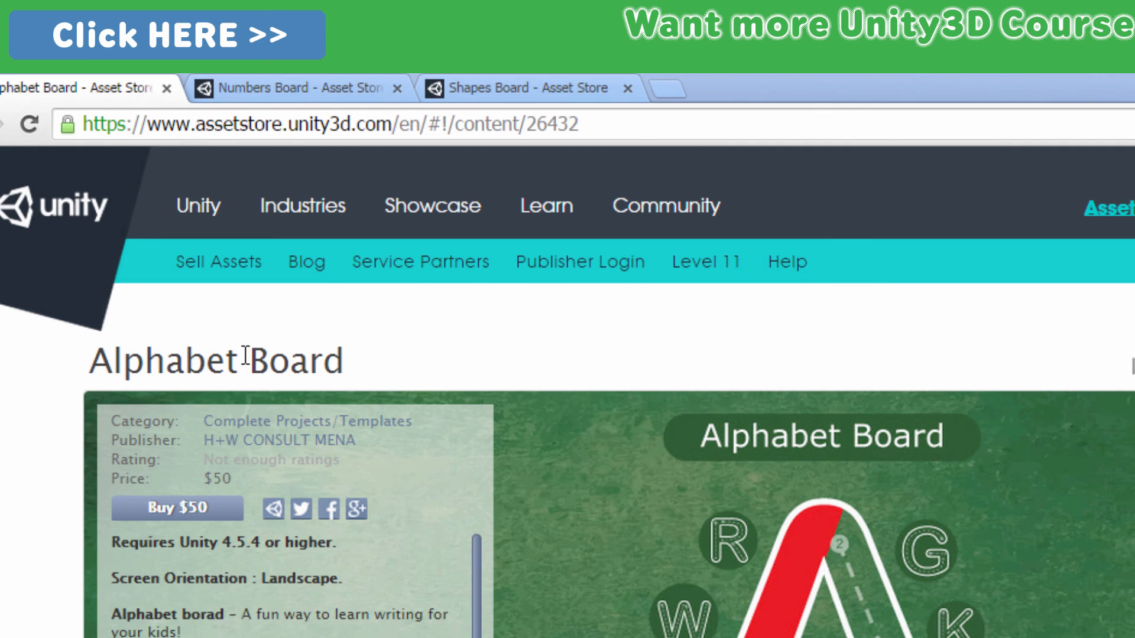
# Step: View the Numbers Board and Shapes Board product pages on the Unity Asset Store
pyautogui.click(298, 87)
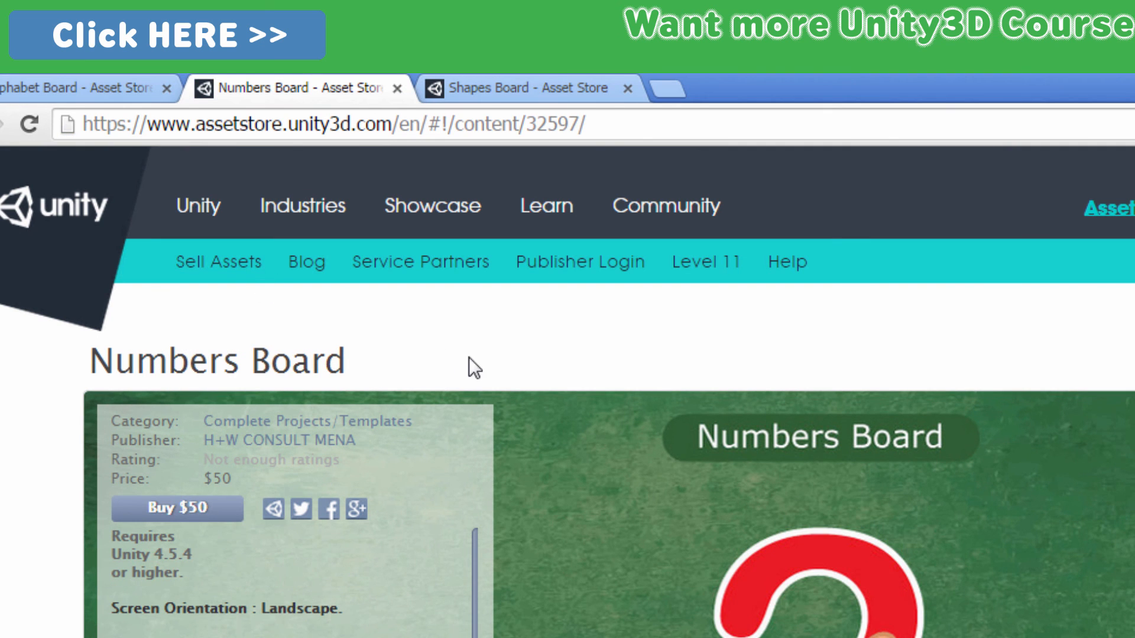
pyautogui.click(540, 86)
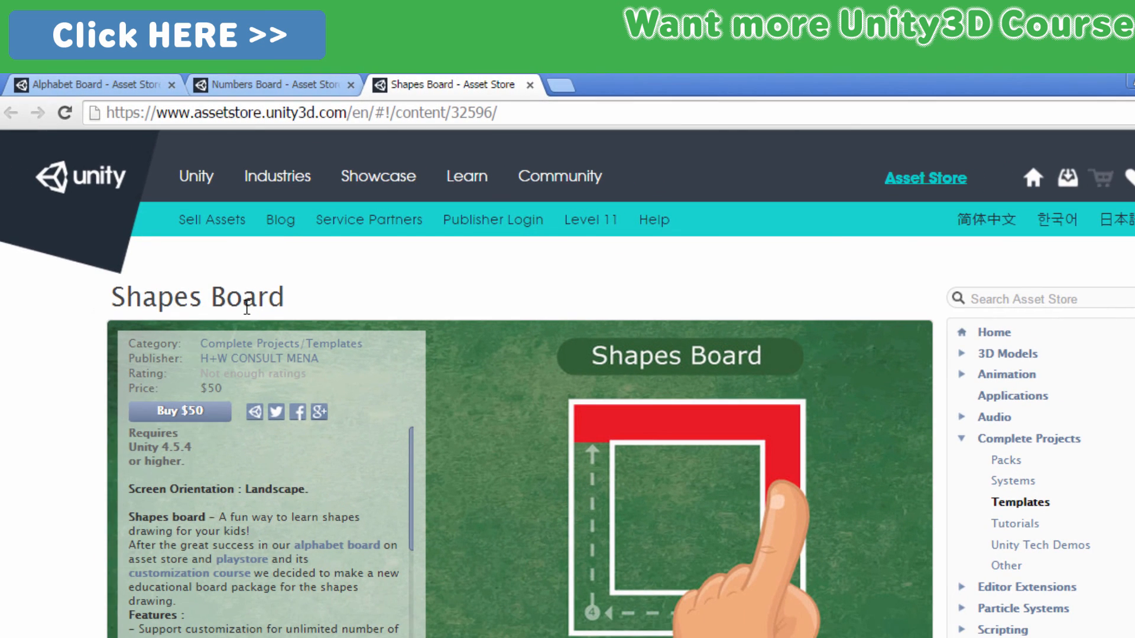